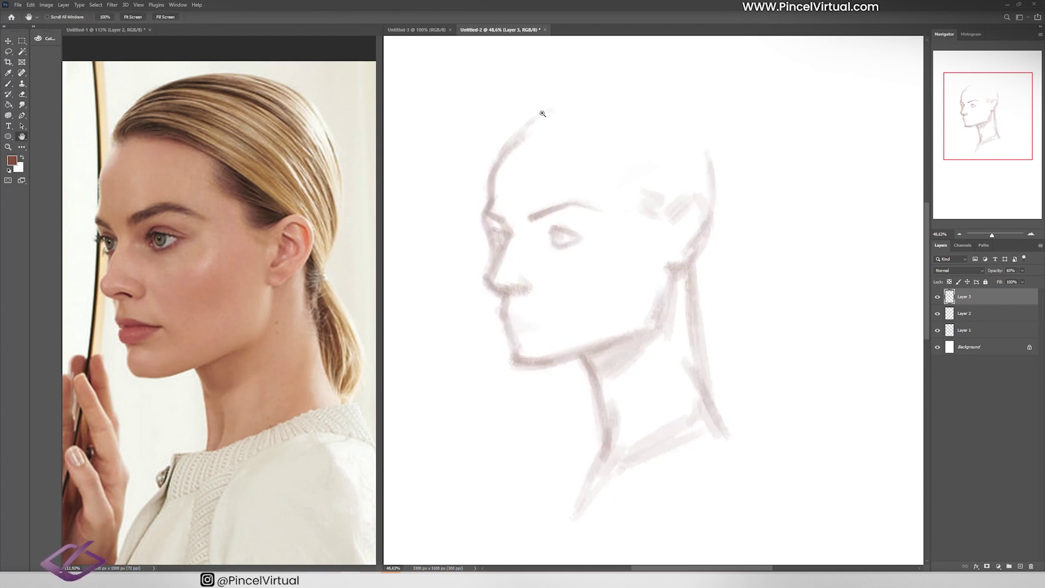
# On a new layer, sketch the lips and the underside of the nose and darken the chin and jawline.
pyautogui.hotkey('ctrl', 'shift', 'alt', 'n')
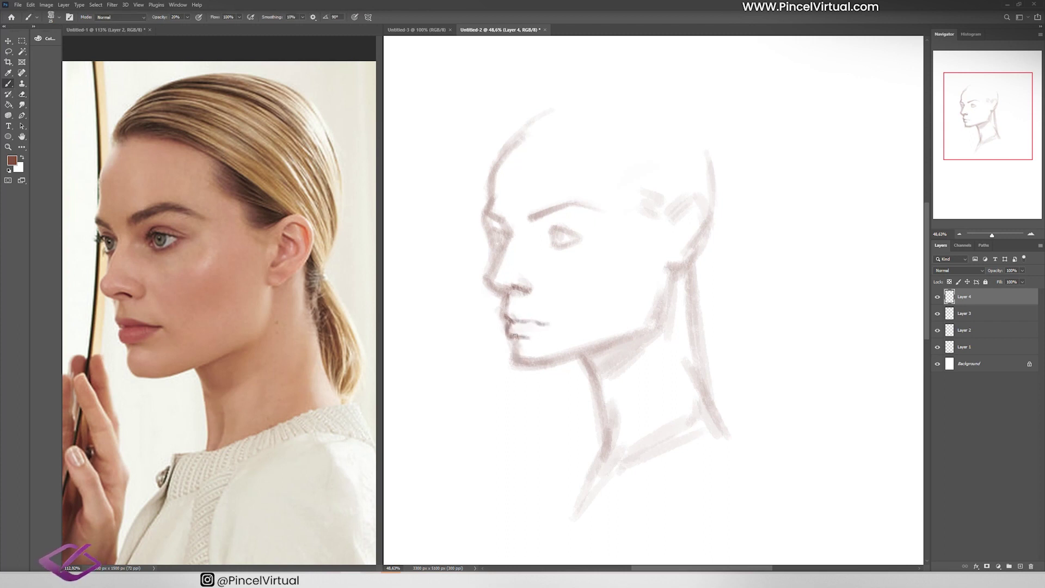
pyautogui.moveTo(549, 367); pyautogui.dragTo(656, 327)
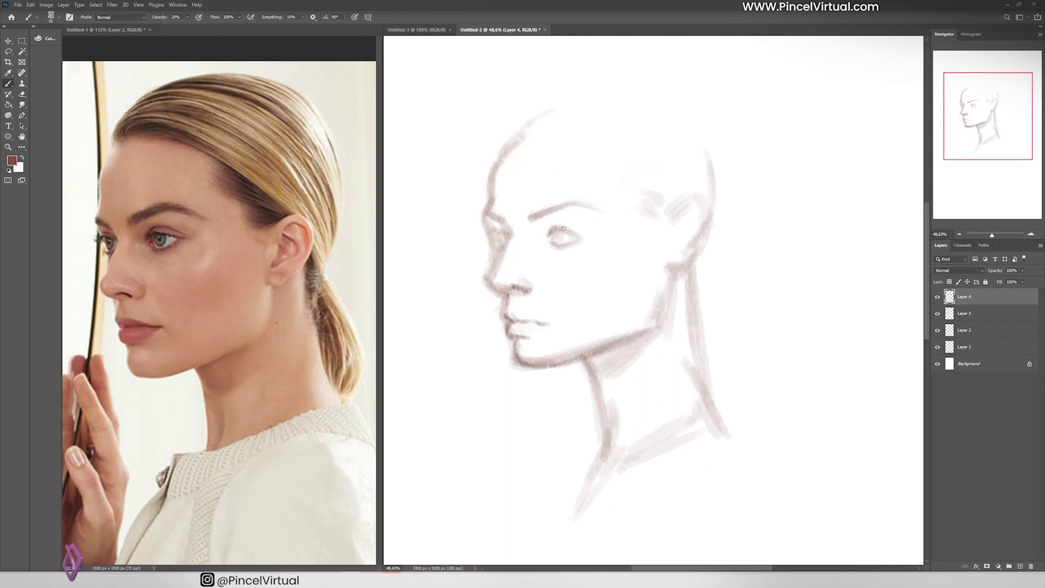
# Flip both the portrait sketch and the photo reference horizontally.
pyautogui.press('h')
pyautogui.hotkey('ctrl', 'Tab')
pyautogui.press('h')
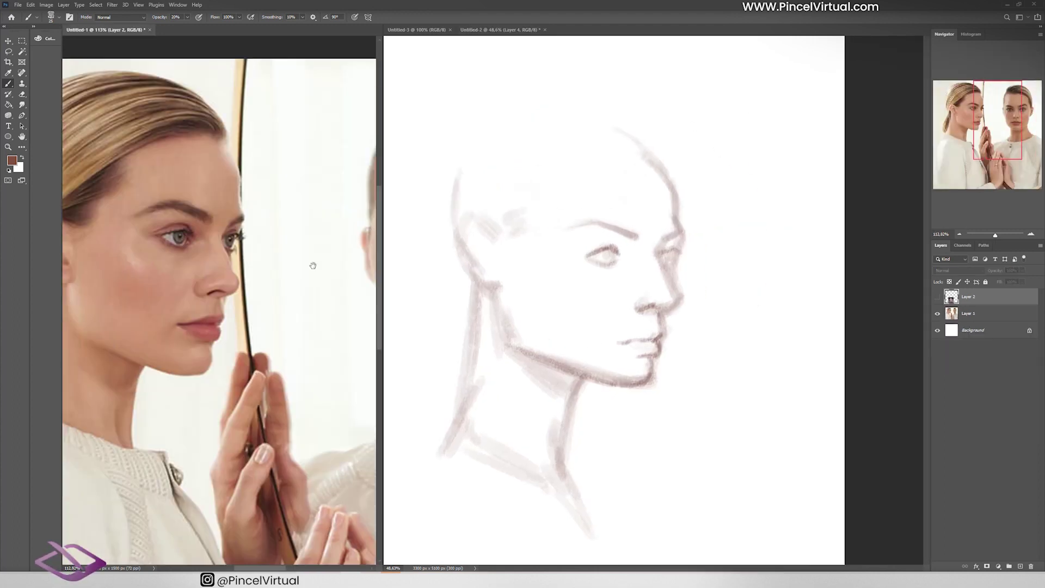
# Duplicate the white background layer and stretch the merged head sketch slightly taller.
pyautogui.hotkey('ctrl', 'Tab')
pyautogui.press('v')
pyautogui.moveTo(584, 275); pyautogui.dragTo(601, 198)
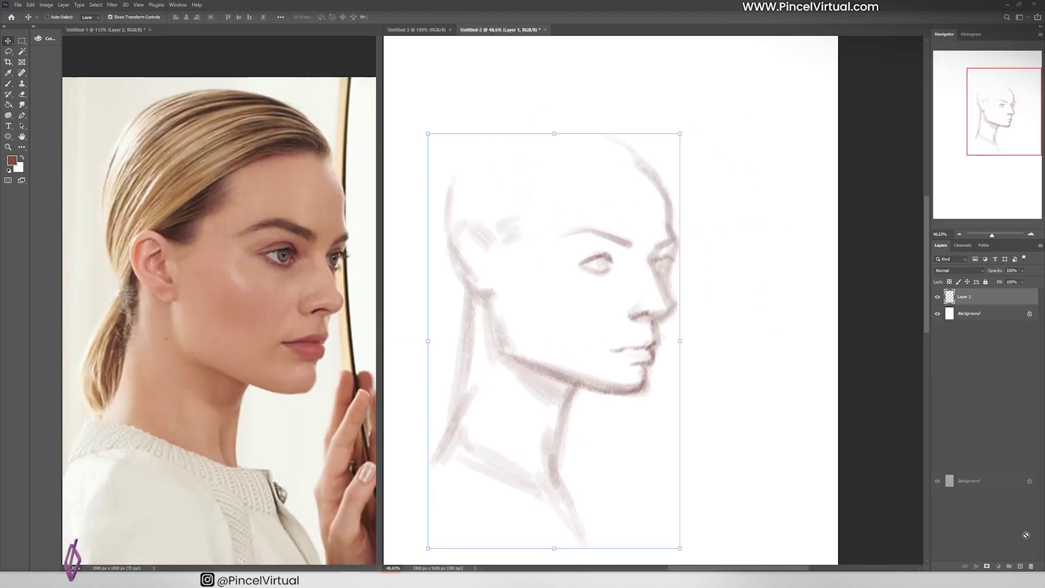
pyautogui.click(979, 300)
pyautogui.moveTo(555, 122); pyautogui.dragTo(572, 163)
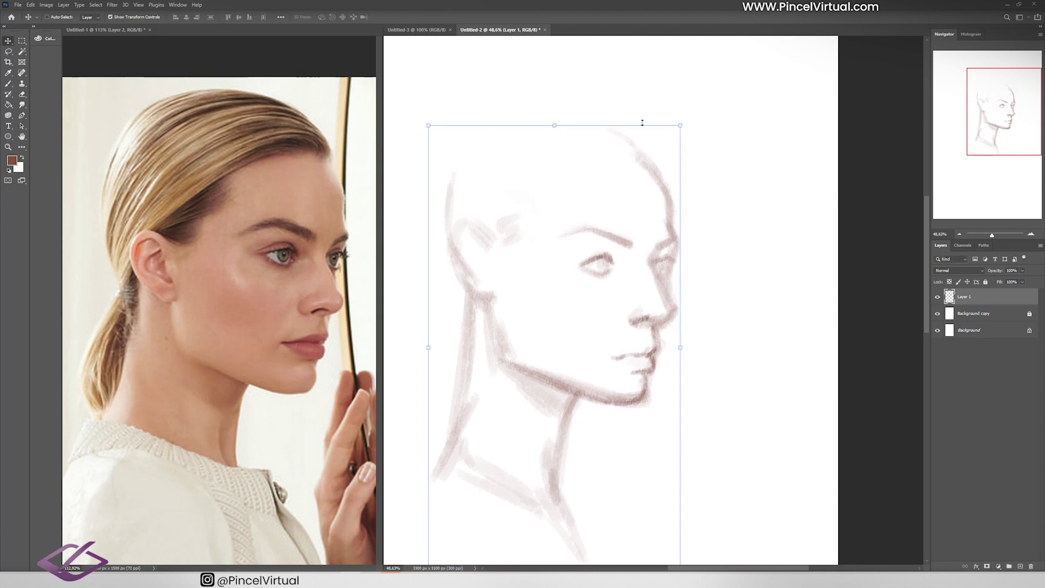
pyautogui.press('l')
pyautogui.hotkey('ctrl', 'z')
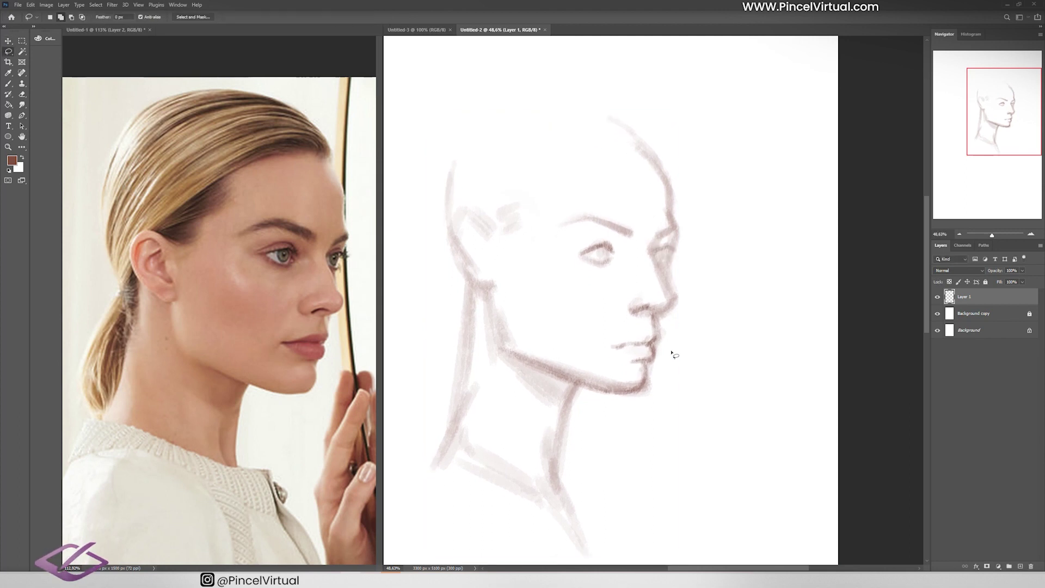
# Select the jawline and move it slightly down, then rework the corner of the jaw.
pyautogui.moveTo(660, 371)
pyautogui.mouseDown()
pyautogui.moveTo(494, 340)
pyautogui.moveTo(656, 390)
pyautogui.mouseUp()
pyautogui.press('v')
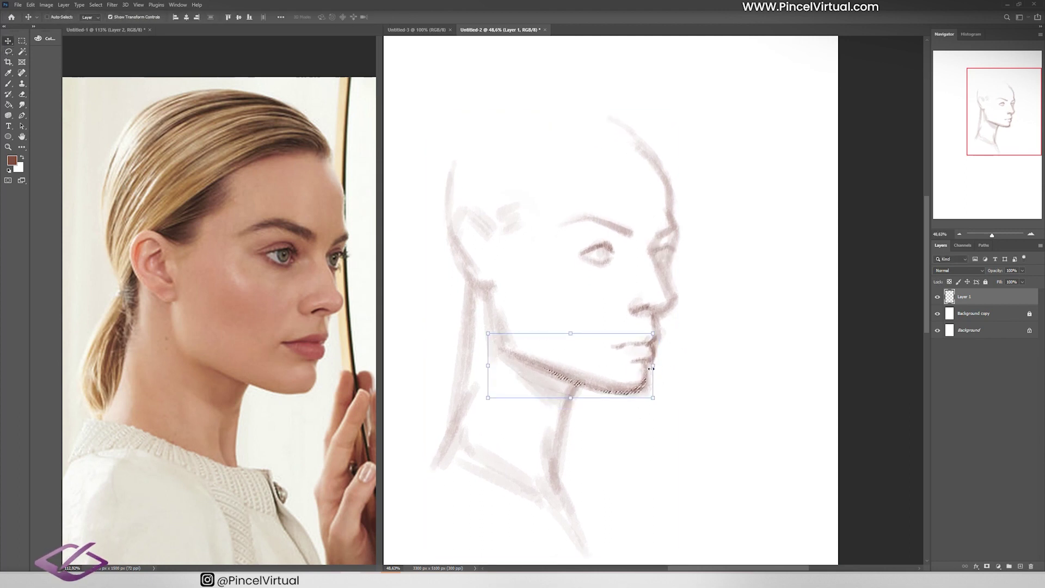
pyautogui.hotkey('ctrl', 'd')
pyautogui.press('e')
pyautogui.moveTo(498, 326); pyautogui.dragTo(507, 351)
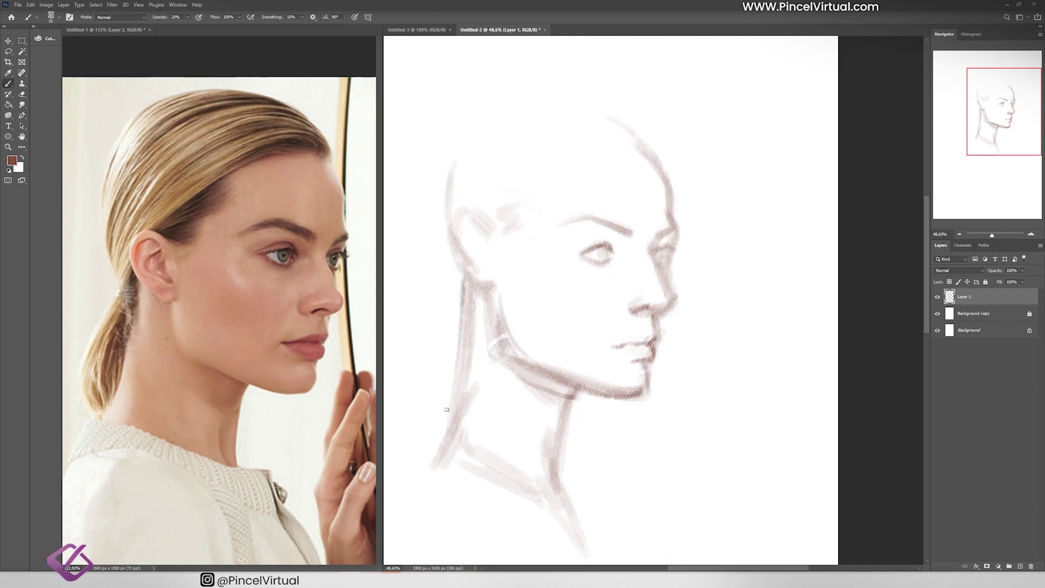
# Darken the area behind the ear, add hair strokes at the temple and reinforce the forehead contour.
pyautogui.moveTo(463, 286)
pyautogui.mouseDown()
pyautogui.moveTo(460, 373)
pyautogui.moveTo(472, 305)
pyautogui.moveTo(474, 314)
pyautogui.mouseUp()
pyautogui.press('b')
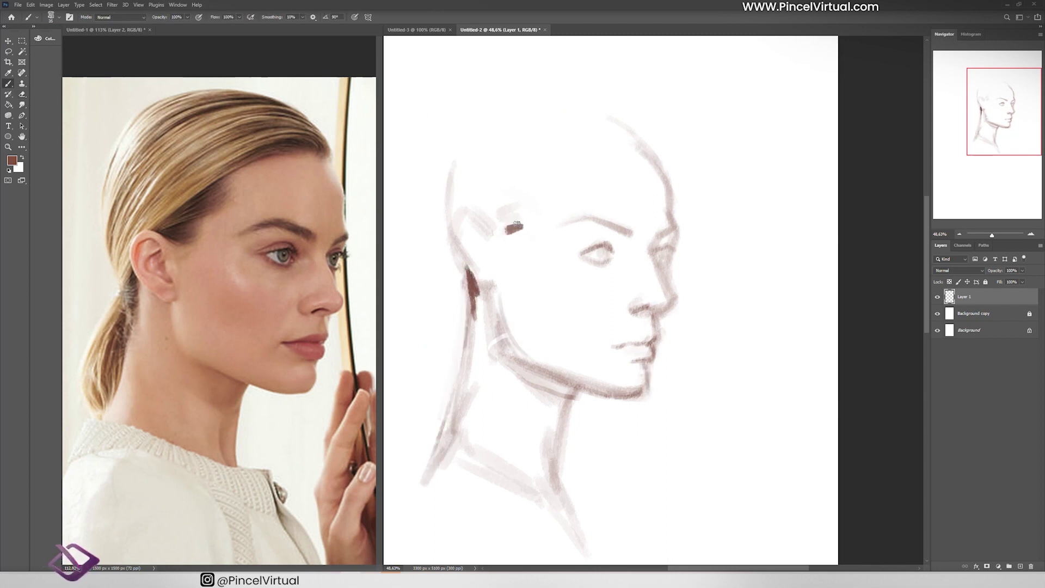
pyautogui.press('4')
pyautogui.moveTo(495, 215); pyautogui.dragTo(548, 173)
pyautogui.moveTo(492, 225); pyautogui.dragTo(536, 193)
pyautogui.moveTo(608, 107); pyautogui.dragTo(672, 182)
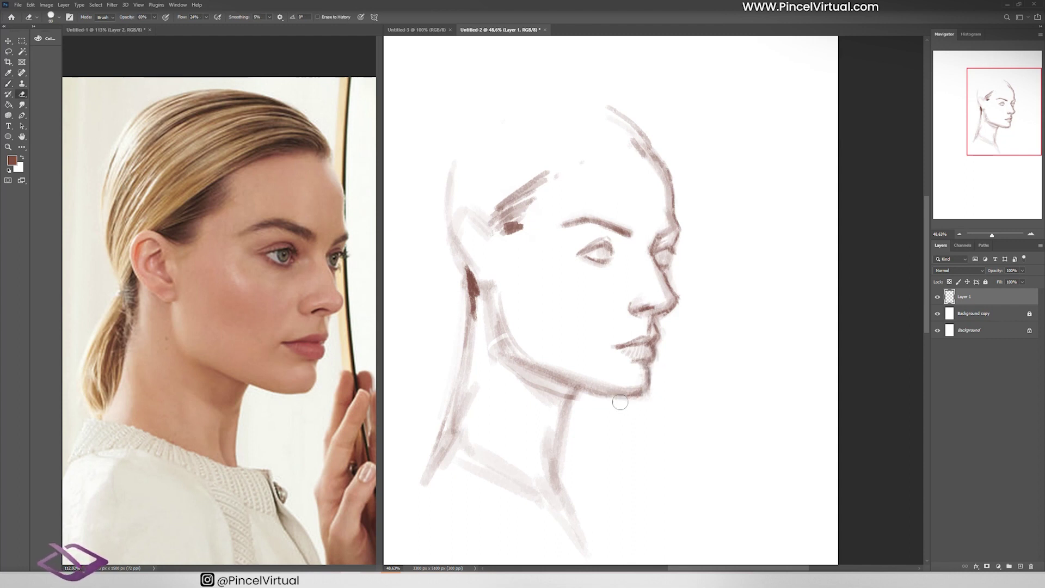
# Soften the chin's lower edge and shade the neck under the jaw with a reddish brown at 50% opacity.
pyautogui.moveTo(648, 392)
pyautogui.mouseDown()
pyautogui.moveTo(604, 396)
pyautogui.moveTo(615, 390)
pyautogui.mouseUp()
pyautogui.moveTo(498, 296); pyautogui.dragTo(509, 425)
pyautogui.press('5')
pyautogui.moveTo(531, 381); pyautogui.dragTo(572, 435)
pyautogui.moveTo(586, 389)
pyautogui.mouseDown()
pyautogui.moveTo(561, 493)
pyautogui.moveTo(560, 473)
pyautogui.mouseUp()
pyautogui.keyDown('alt'); pyautogui.click(258, 390); pyautogui.keyUp('alt')
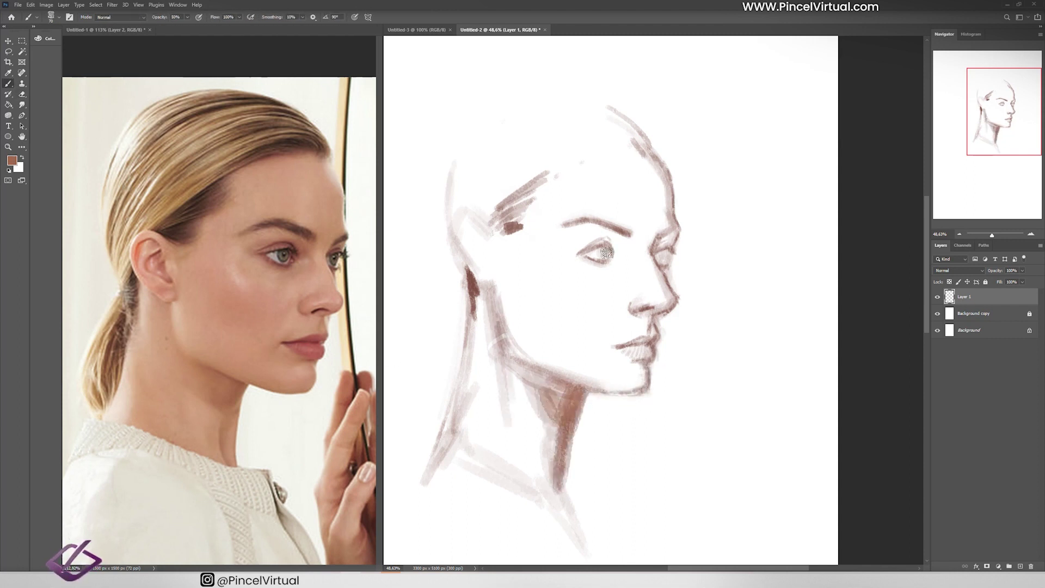
# Lasso the front of the face with its brow, eyes, nose and mouth, and move it 40 px to the right.
pyautogui.hotkey('ctrl', 'shift', 'alt', 'n')
pyautogui.hotkey('ctrl', 'z')
pyautogui.press('l')
pyautogui.moveTo(561, 201)
pyautogui.mouseDown()
pyautogui.moveTo(642, 109)
pyautogui.moveTo(564, 207)
pyautogui.mouseUp()
pyautogui.press('v')
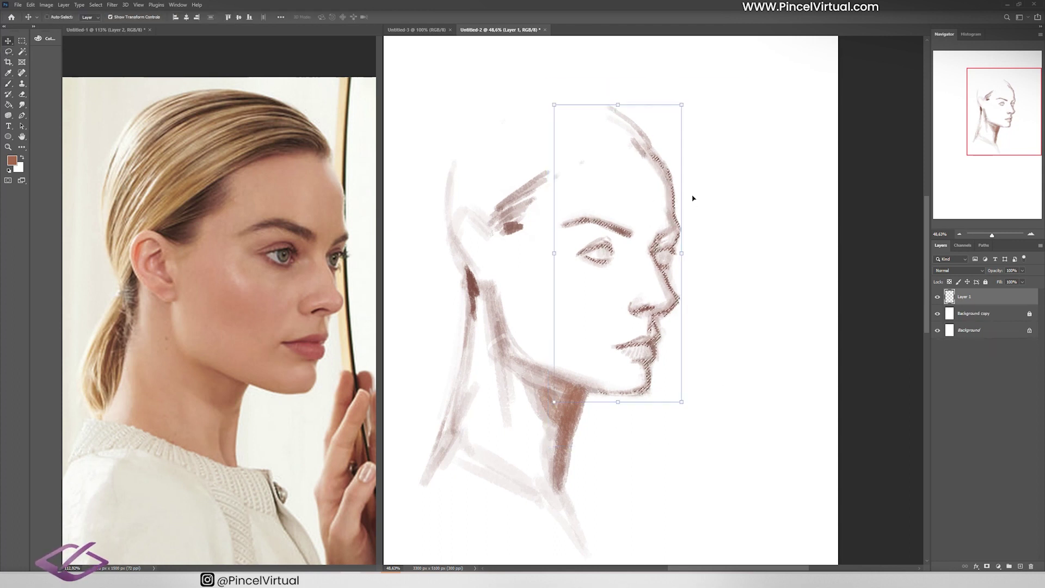
pyautogui.hotkey('shift', 'Right')
pyautogui.hotkey('shift', 'Right')
pyautogui.hotkey('shift', 'Right')
pyautogui.hotkey('shift', 'Right')
pyautogui.hotkey('ctrl', 'd')
# Clean up the chin and lower jaw and touch up the hair strokes at the temple with a low-opacity brush.
pyautogui.press('b')
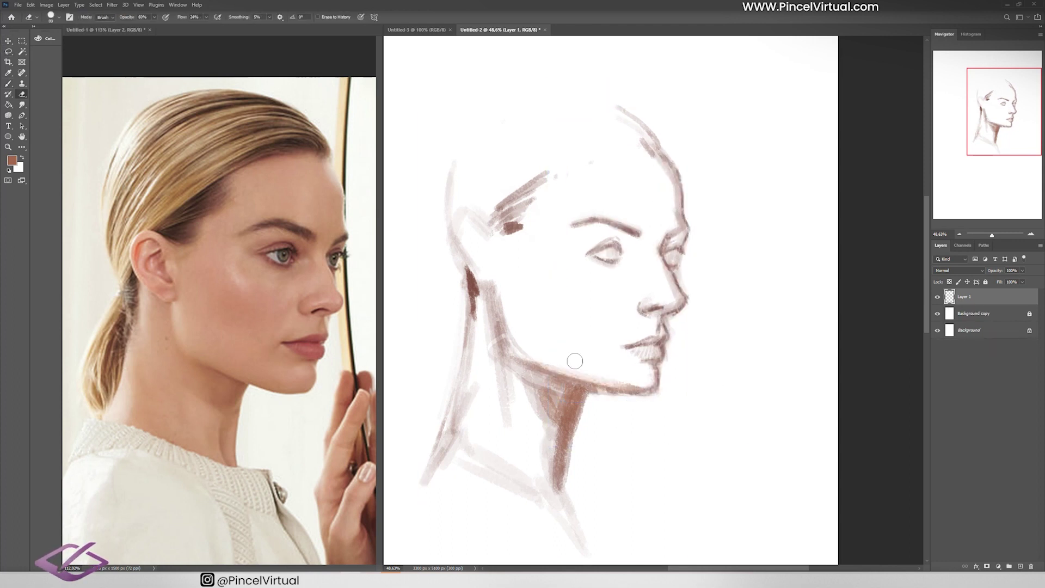
pyautogui.press('1')
pyautogui.press('4')
pyautogui.moveTo(621, 369); pyautogui.dragTo(646, 355)
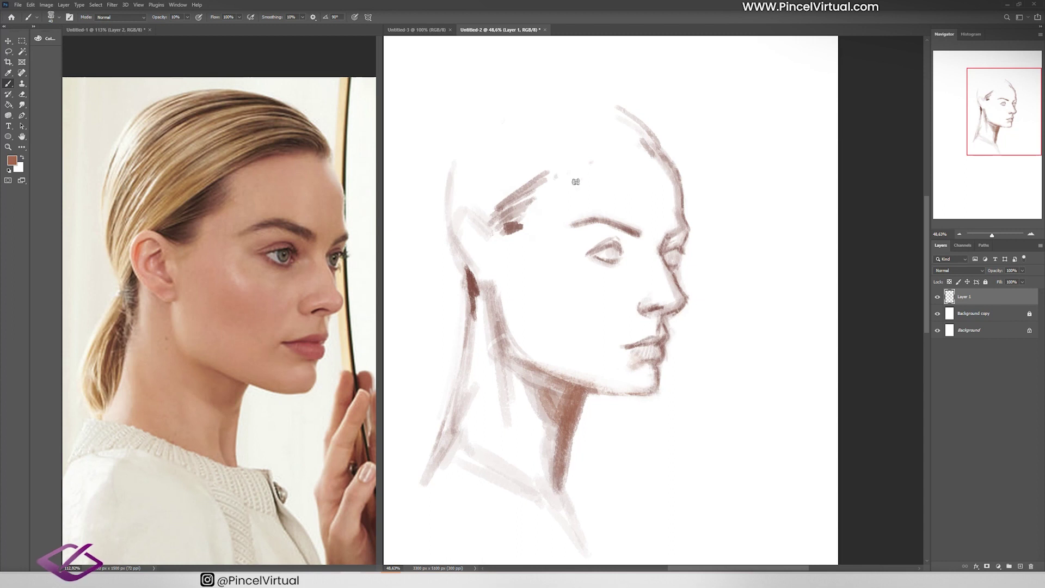
pyautogui.moveTo(551, 182); pyautogui.dragTo(509, 202)
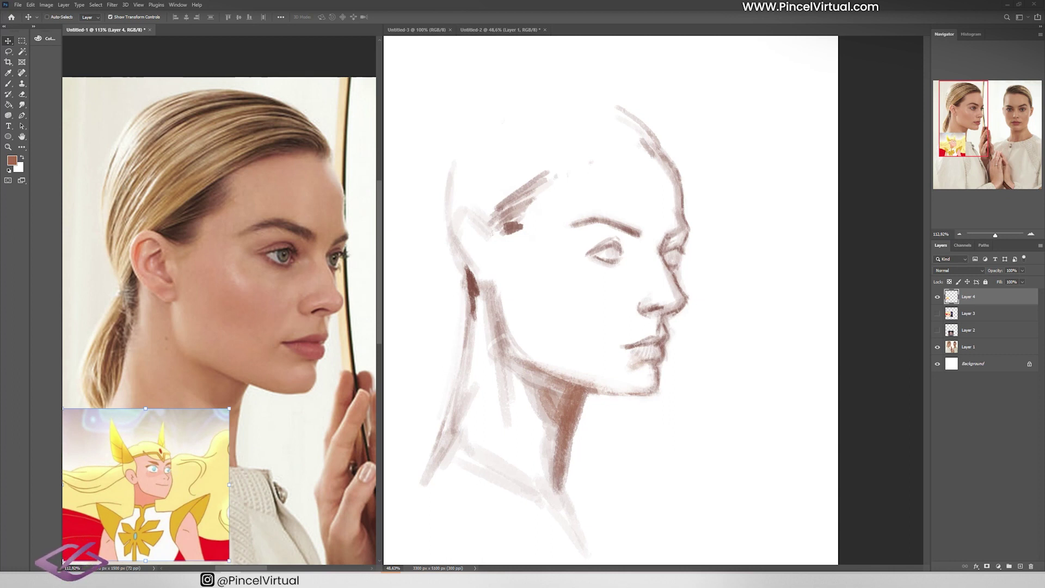
# Paste the yellow-background cartoon heroine image into the reference document beside the first cartoon image.
pyautogui.hotkey('ctrl', 'v')
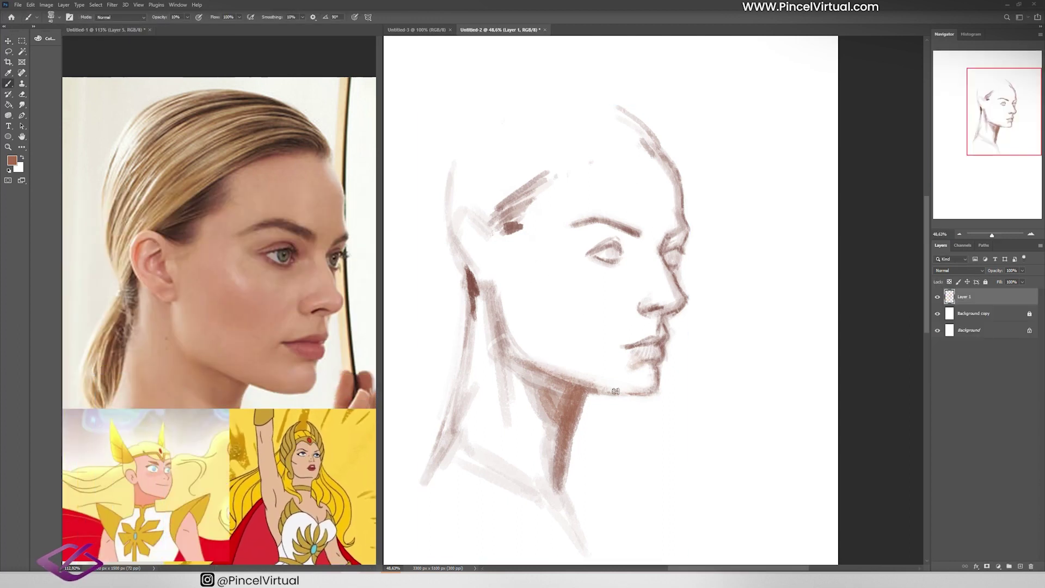
# Strengthen the chin line and, on new layers, shade the lips and define the eyebrow, eye and ear.
pyautogui.moveTo(615, 391); pyautogui.dragTo(659, 387)
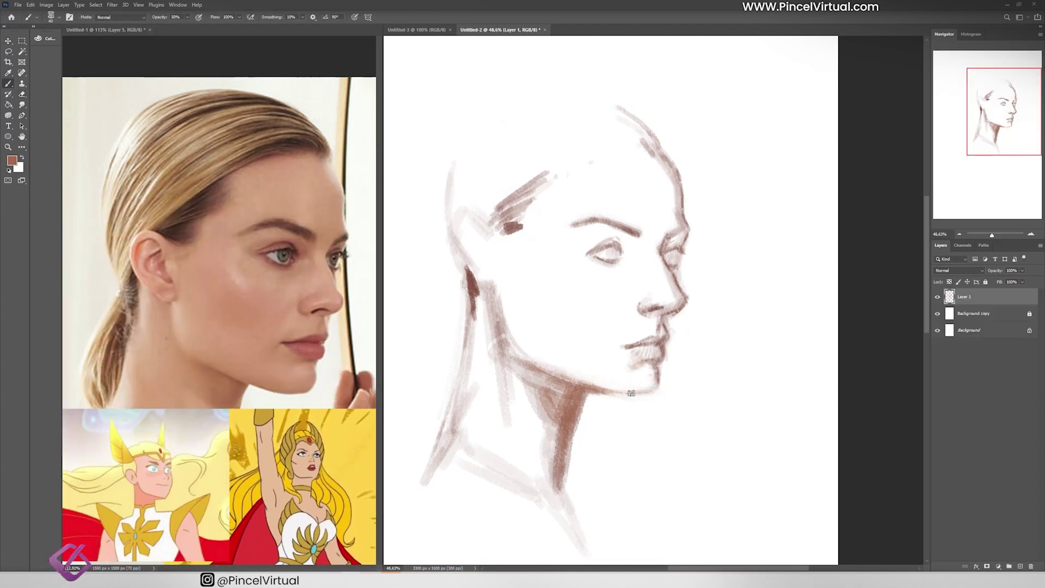
pyautogui.press('5')
pyautogui.hotkey('ctrl', 'shift', 'alt', 'n')
pyautogui.hotkey('ctrl', 'shift', 'alt', 'n')
pyautogui.keyDown('alt'); pyautogui.click(238, 340); pyautogui.keyUp('alt')
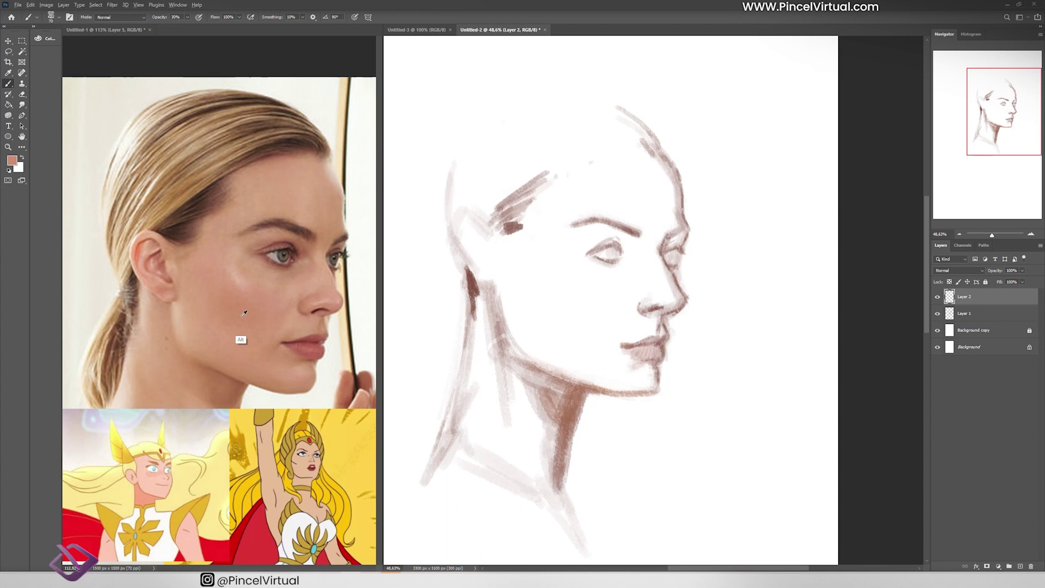
pyautogui.press('3')
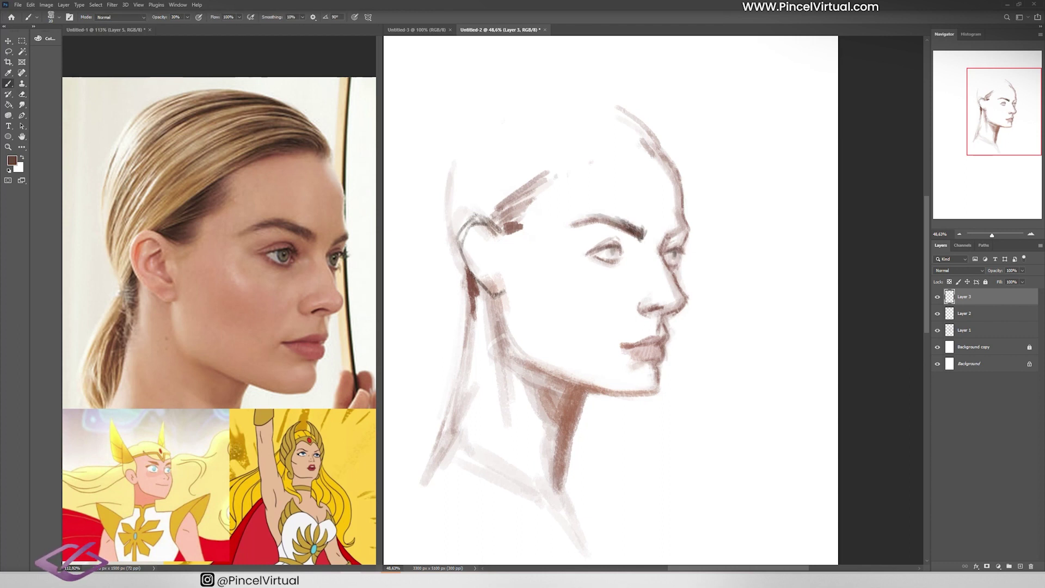
# Merge the new detail layers down into the main sketch layer.
pyautogui.hotkey('ctrl', 'z')
pyautogui.hotkey('ctrl', 'z')
pyautogui.hotkey('ctrl', 'z')
pyautogui.hotkey('ctrl', 'z')
pyautogui.hotkey('ctrl', 'z')
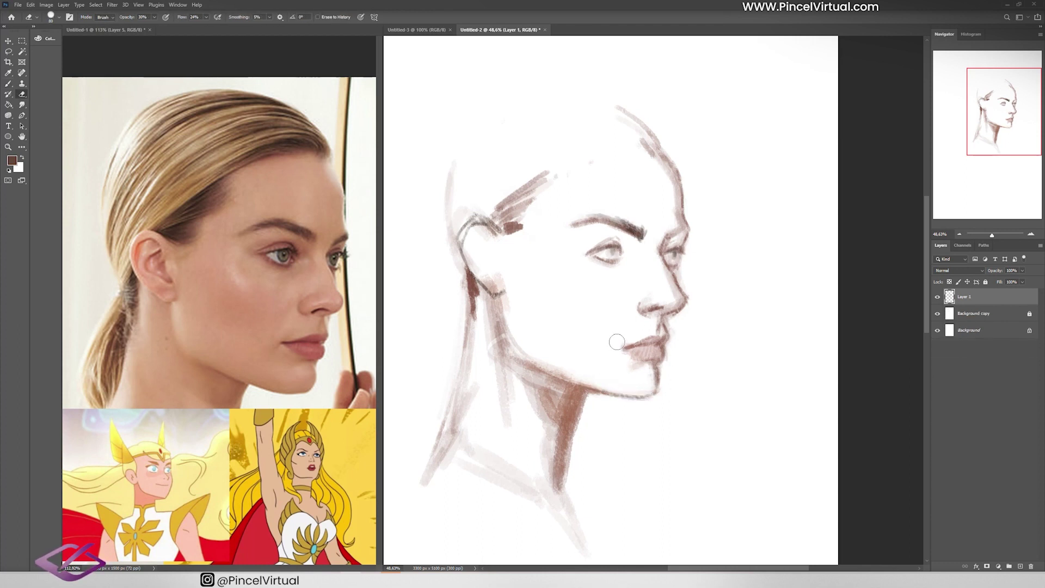
# Sketch the tiara band across the forehead with a pointed centrepiece between the brows.
pyautogui.moveTo(637, 182)
pyautogui.mouseDown()
pyautogui.moveTo(674, 190)
pyautogui.moveTo(566, 179)
pyautogui.moveTo(523, 199)
pyautogui.mouseUp()
pyautogui.moveTo(665, 226); pyautogui.dragTo(674, 203)
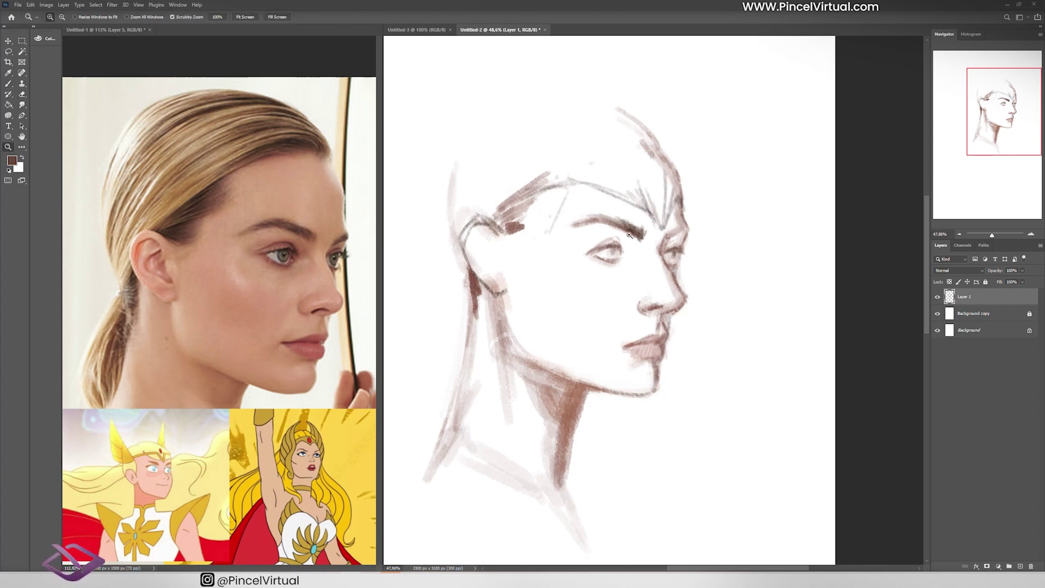
pyautogui.scroll(-3, 544, 231)
pyautogui.moveTo(639, 258); pyautogui.dragTo(552, 231)
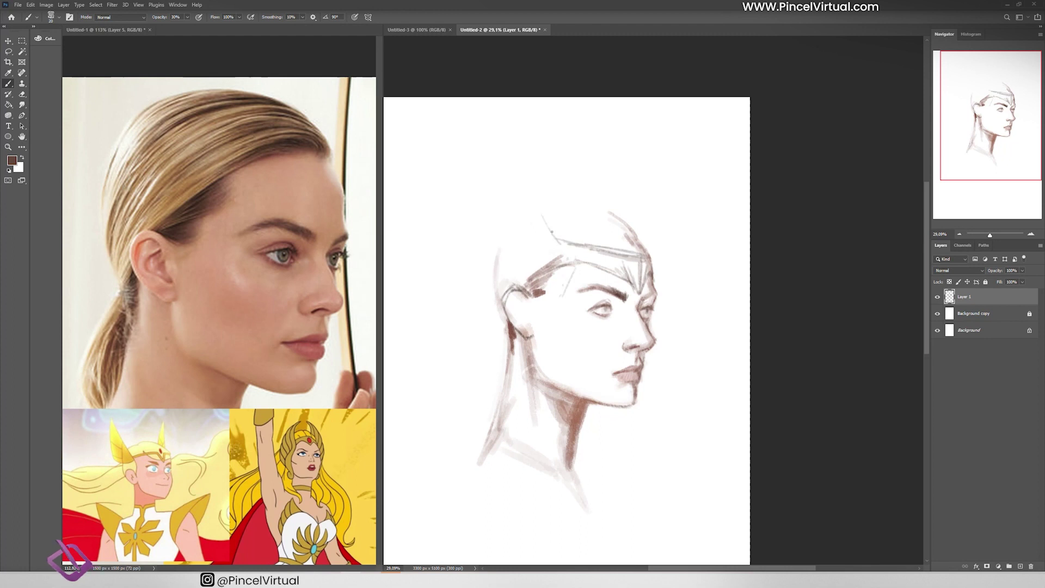
# Sketch the tiara's two tall pointed wings and the lines across the crown of the head.
pyautogui.moveTo(510, 192); pyautogui.dragTo(544, 142)
pyautogui.moveTo(626, 229); pyautogui.dragTo(596, 141)
pyautogui.moveTo(590, 207)
pyautogui.mouseDown()
pyautogui.moveTo(585, 142)
pyautogui.moveTo(599, 202)
pyautogui.mouseUp()
pyautogui.press('e')
pyautogui.press('b')
pyautogui.moveTo(615, 215)
pyautogui.mouseDown()
pyautogui.moveTo(588, 138)
pyautogui.moveTo(581, 210)
pyautogui.mouseUp()
pyautogui.moveTo(585, 166)
pyautogui.mouseDown()
pyautogui.moveTo(578, 213)
pyautogui.moveTo(615, 216)
pyautogui.mouseUp()
# Draw long loose hair strands falling behind the neck and lighten the overlapping lines with the eraser.
pyautogui.moveTo(498, 251); pyautogui.dragTo(463, 408)
pyautogui.moveTo(496, 311); pyautogui.dragTo(446, 484)
pyautogui.press('e')
pyautogui.moveTo(487, 291); pyautogui.dragTo(487, 362)
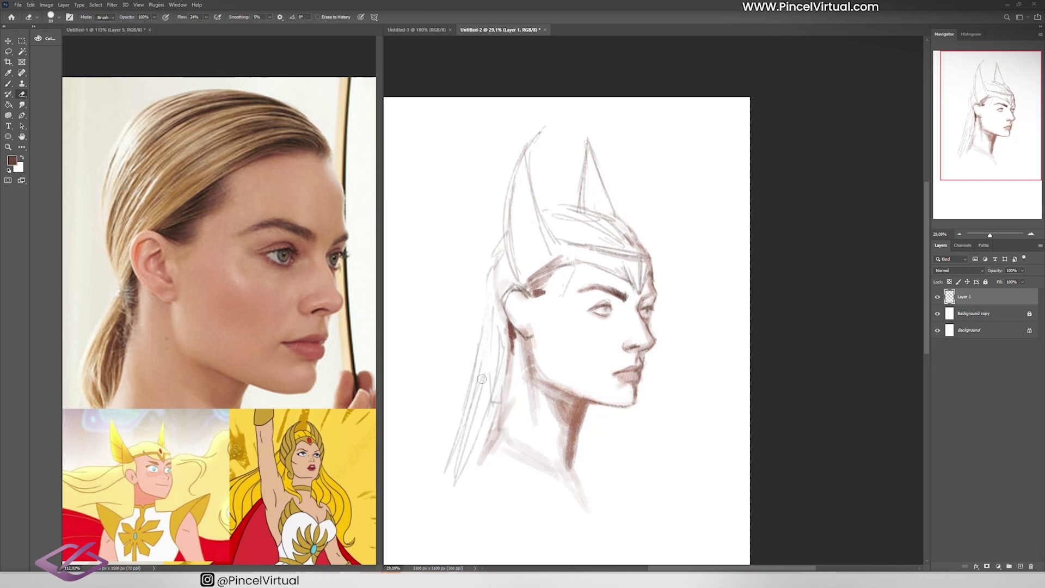
pyautogui.press('b')
pyautogui.press('e')
pyautogui.moveTo(492, 267)
pyautogui.mouseDown()
pyautogui.moveTo(438, 503)
pyautogui.moveTo(473, 365)
pyautogui.mouseUp()
# Reinforce the curved outline of the near tiara wing and add its side piece hanging in front of the ear.
pyautogui.press('b')
pyautogui.moveTo(539, 134)
pyautogui.mouseDown()
pyautogui.moveTo(557, 248)
pyautogui.moveTo(540, 131)
pyautogui.mouseUp()
pyautogui.moveTo(518, 185); pyautogui.dragTo(538, 287)
pyautogui.moveTo(566, 256); pyautogui.dragTo(561, 337)
# Refine the tiara's forehead band and lower edge, and transform the selected front part of the band.
pyautogui.scroll(4, 646, 241)
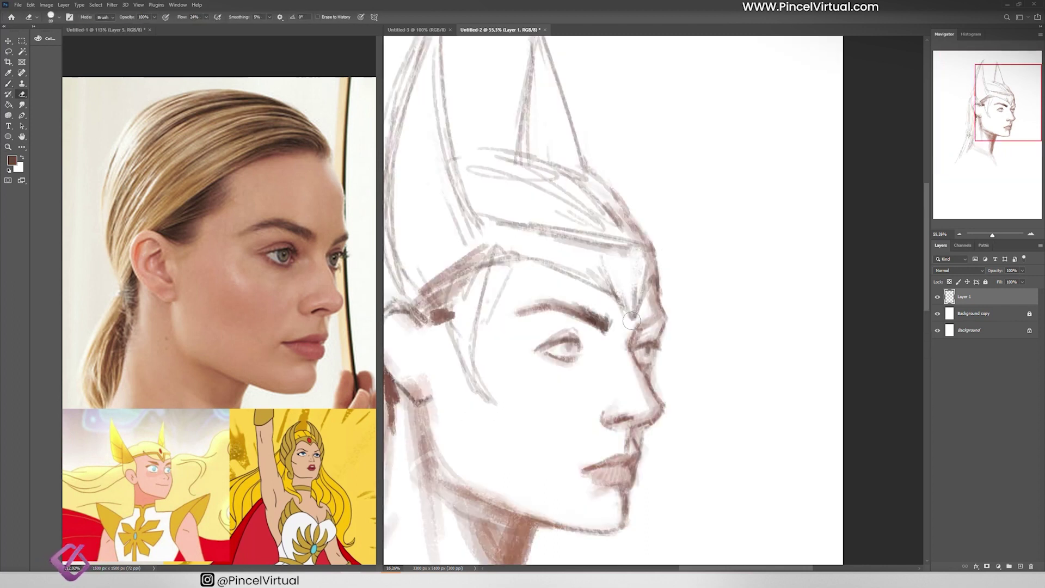
pyautogui.moveTo(509, 256)
pyautogui.mouseDown()
pyautogui.moveTo(623, 275)
pyautogui.moveTo(623, 318)
pyautogui.mouseUp()
pyautogui.moveTo(462, 253)
pyautogui.mouseDown()
pyautogui.moveTo(631, 235)
pyautogui.moveTo(653, 280)
pyautogui.mouseUp()
pyautogui.press('l')
pyautogui.moveTo(610, 232); pyautogui.dragTo(653, 231)
pyautogui.hotkey('ctrl', 't')
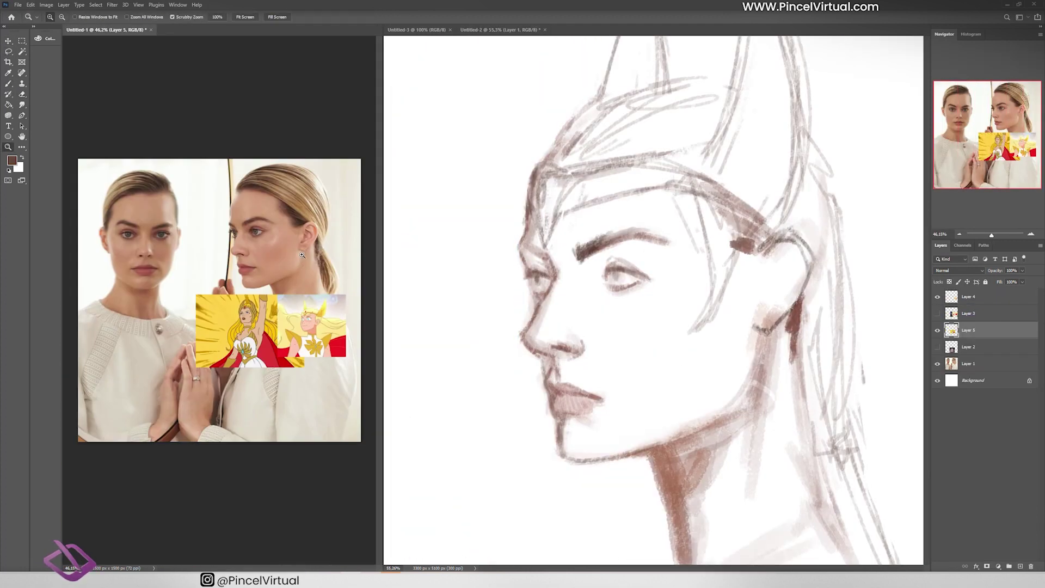
# Crop the reference document to the profile portrait and the two cartoon images.
pyautogui.press('c')
pyautogui.press('Return')
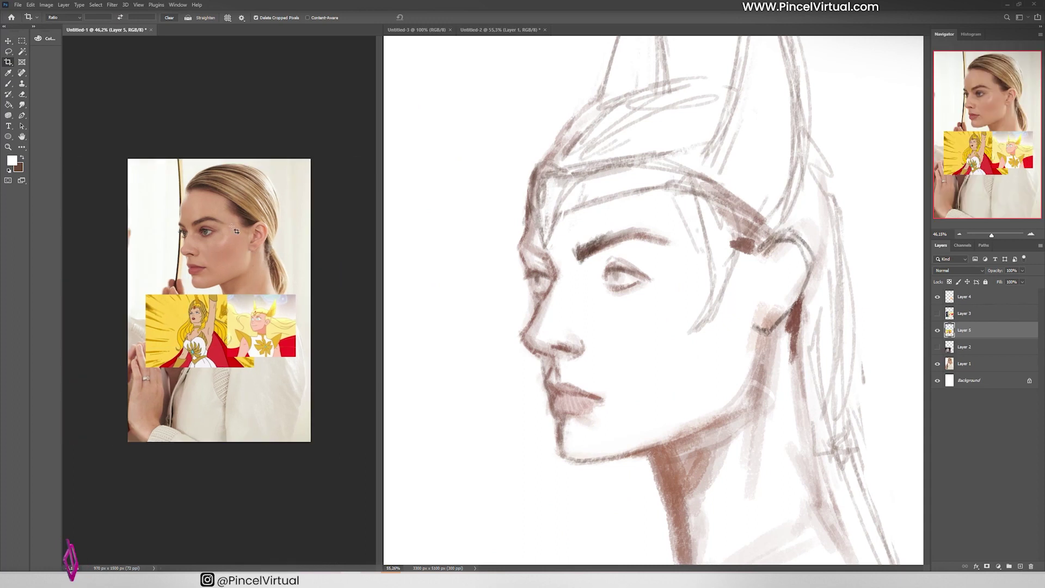
pyautogui.scroll(5, 218, 299)
# On a new layer, shade around the eyes, nose and tiara centrepiece with a colour sampled from the sketch, and merge it down.
pyautogui.click(500, 30)
pyautogui.scroll(-1, 577, 404)
pyautogui.press('e')
pyautogui.press('b')
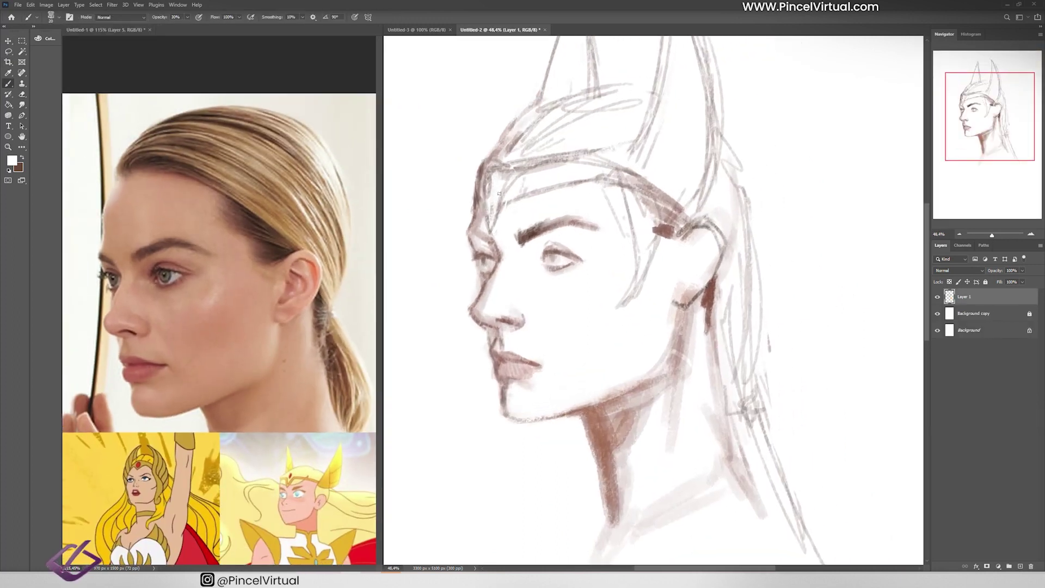
pyautogui.hotkey('ctrl', 'shift', 'alt', 'n')
pyautogui.keyDown('alt'); pyautogui.click(664, 231); pyautogui.keyUp('alt')
pyautogui.moveTo(529, 251); pyautogui.dragTo(562, 240)
pyautogui.moveTo(542, 253); pyautogui.dragTo(583, 256)
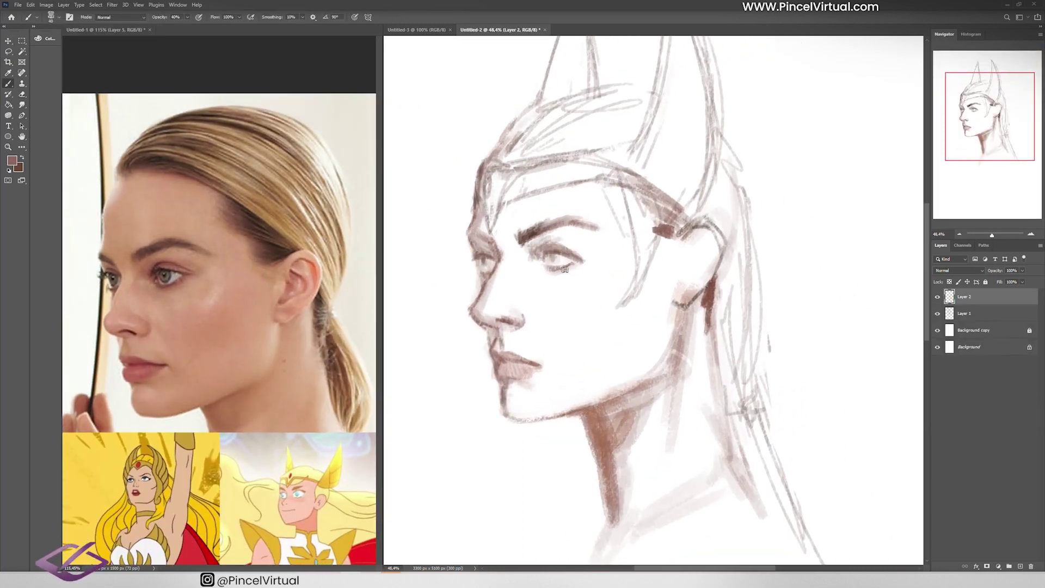
pyautogui.moveTo(499, 291)
pyautogui.mouseDown()
pyautogui.moveTo(479, 218)
pyautogui.moveTo(498, 166)
pyautogui.mouseUp()
pyautogui.hotkey('ctrl', 'e')
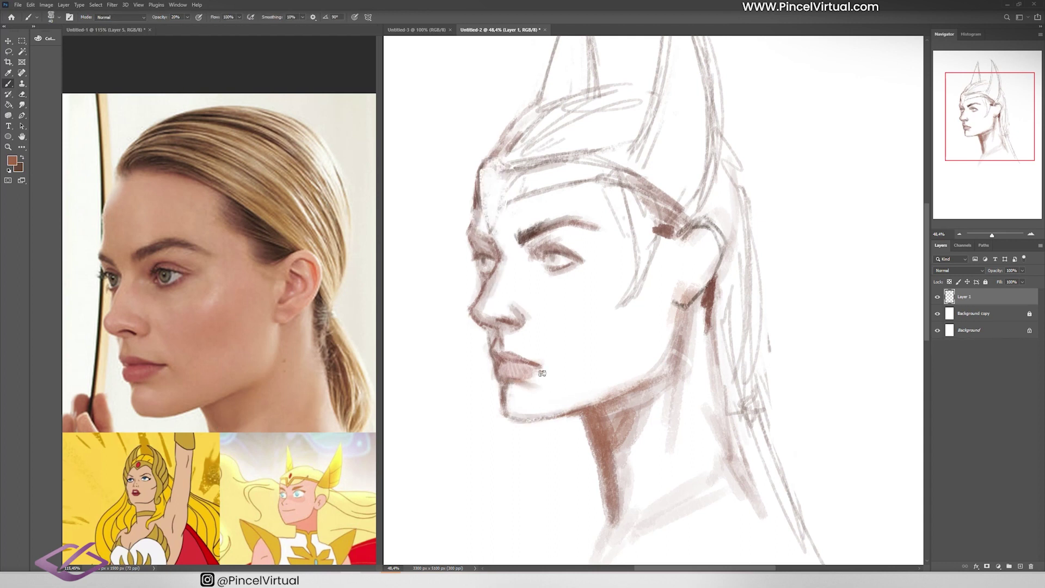
# Shade the side of the nose, the cheek, the jaw and the side of the neck at 20% opacity.
pyautogui.moveTo(505, 340); pyautogui.dragTo(516, 315)
pyautogui.moveTo(634, 261); pyautogui.dragTo(605, 337)
pyautogui.moveTo(688, 285); pyautogui.dragTo(675, 430)
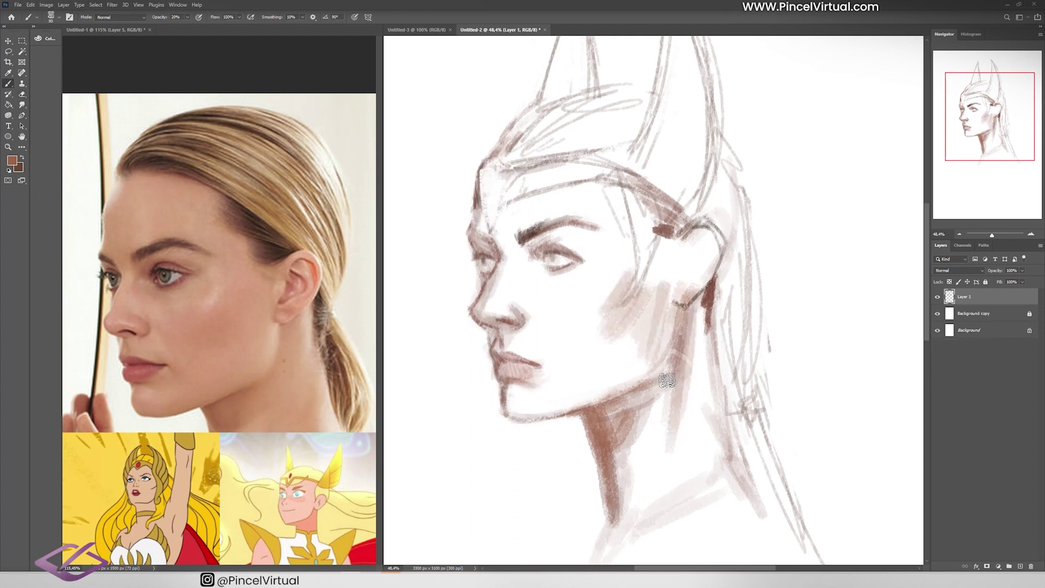
pyautogui.moveTo(673, 376)
pyautogui.mouseDown()
pyautogui.moveTo(620, 528)
pyautogui.moveTo(667, 353)
pyautogui.moveTo(647, 378)
pyautogui.mouseUp()
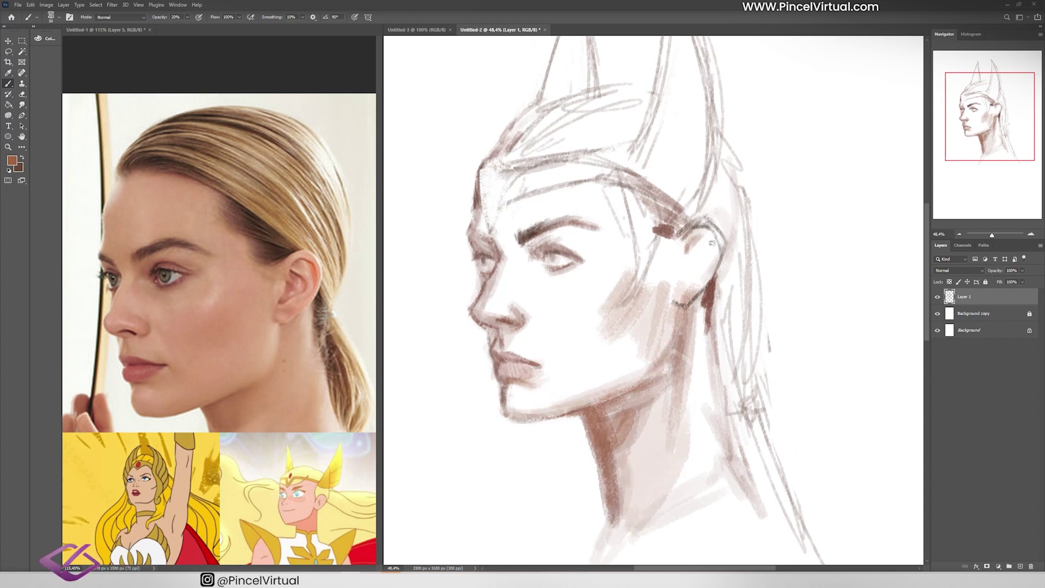
# Detail the eyes and the bridge of the nose, and deepen the shading on the front of the neck.
pyautogui.moveTo(492, 248); pyautogui.dragTo(481, 308)
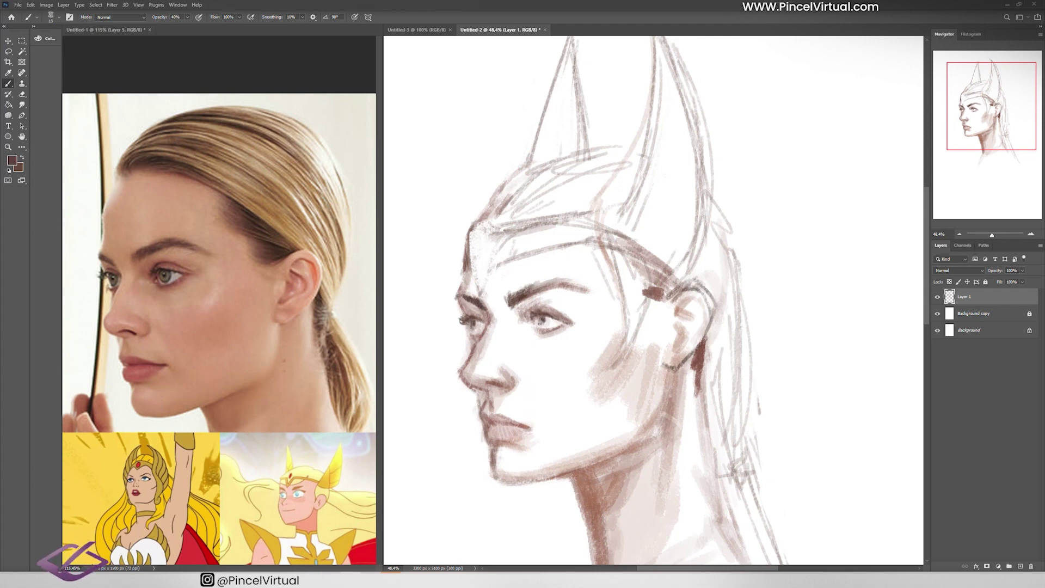
pyautogui.moveTo(470, 346); pyautogui.dragTo(451, 294)
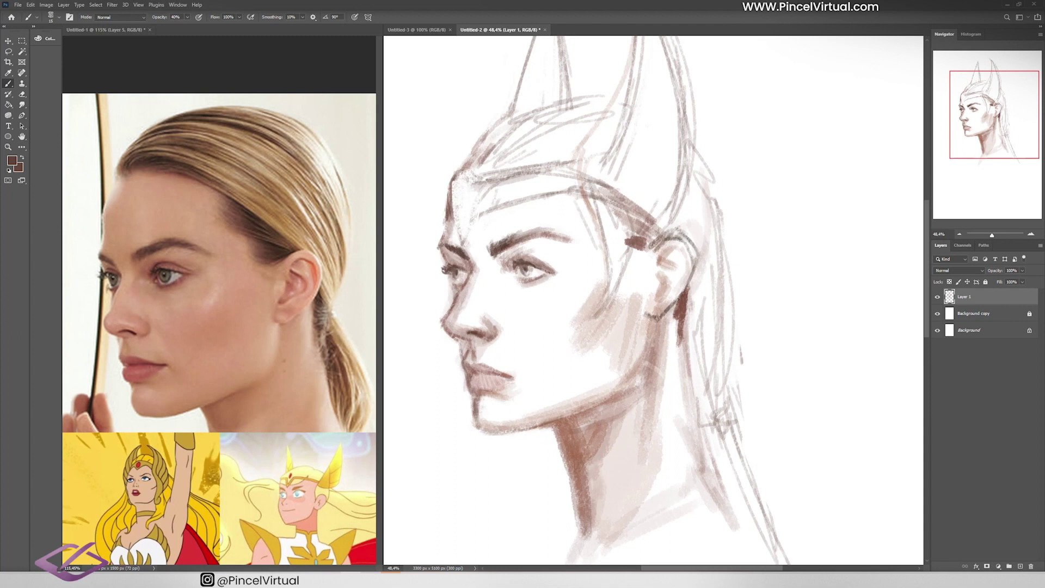
pyautogui.moveTo(592, 439); pyautogui.dragTo(599, 538)
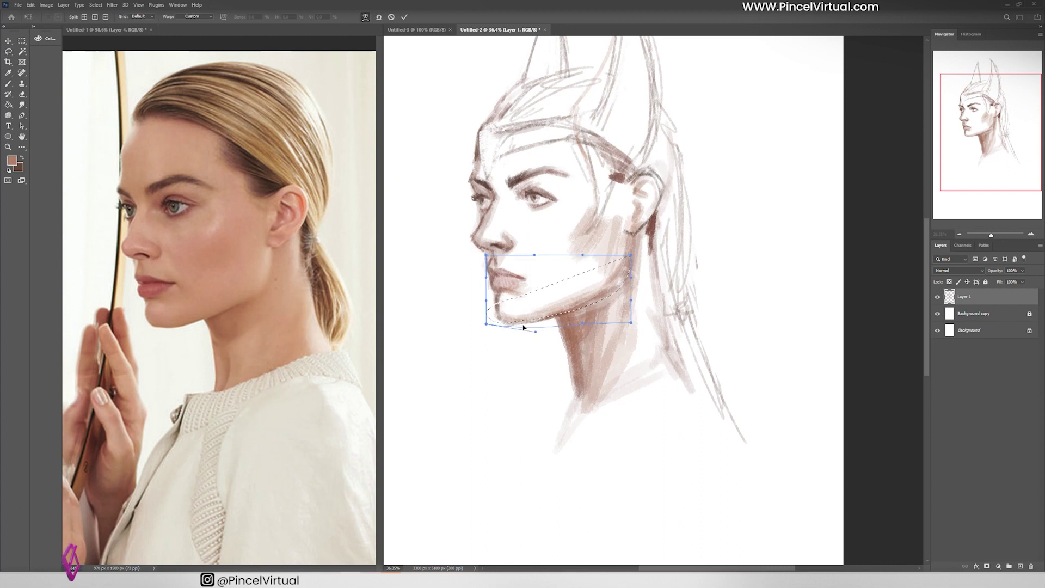
# Apply the warp to the selected jaw and extend the front and back of the neck down towards the shoulders.
pyautogui.press('Return')
pyautogui.press('b')
pyautogui.moveTo(599, 400); pyautogui.dragTo(547, 481)
pyautogui.moveTo(680, 308); pyautogui.dragTo(721, 482)
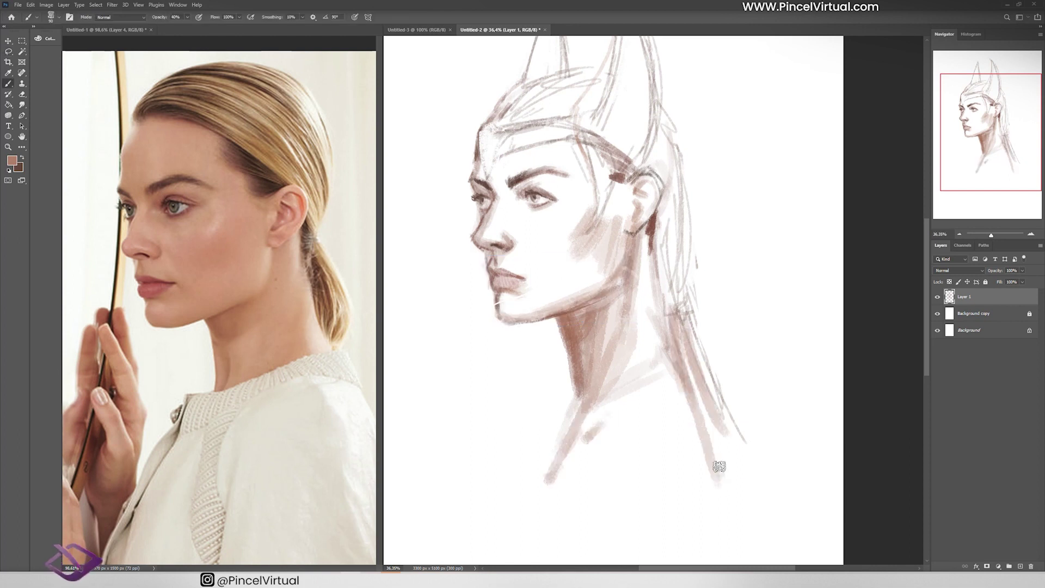
# Sketch the sloping shoulder and collar lines from the base of the neck down to the chest.
pyautogui.moveTo(702, 354)
pyautogui.mouseDown()
pyautogui.moveTo(566, 495)
pyautogui.moveTo(743, 468)
pyautogui.mouseUp()
pyautogui.moveTo(571, 368); pyautogui.dragTo(500, 553)
pyautogui.moveTo(615, 441); pyautogui.dragTo(519, 544)
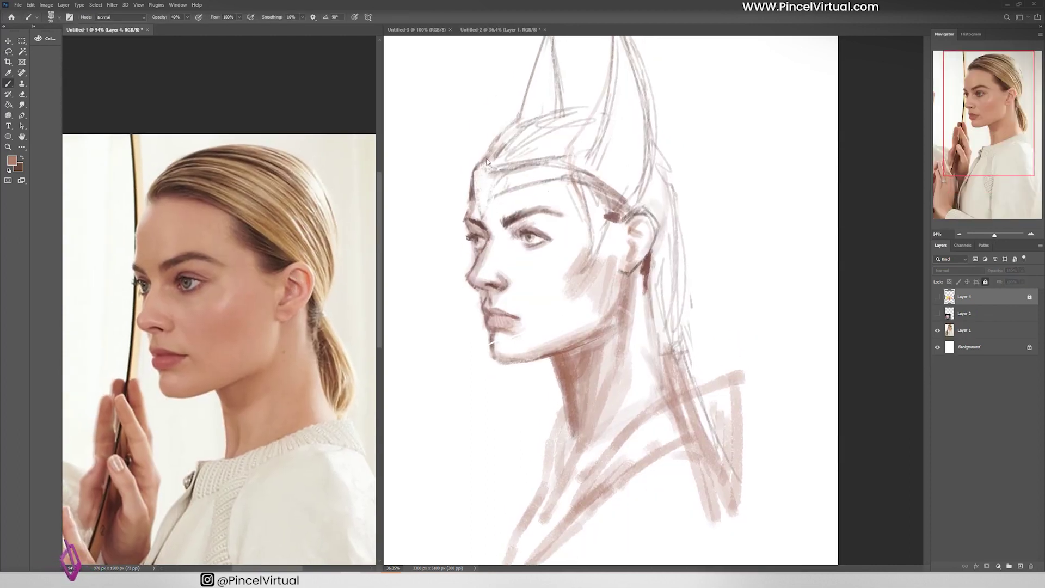
# Outline the hair over the crown and down the back of the head with broad 40% opacity strokes.
pyautogui.click(487, 161)
pyautogui.moveTo(490, 158); pyautogui.dragTo(571, 112)
pyautogui.moveTo(653, 131); pyautogui.dragTo(691, 289)
pyautogui.moveTo(669, 228); pyautogui.dragTo(697, 370)
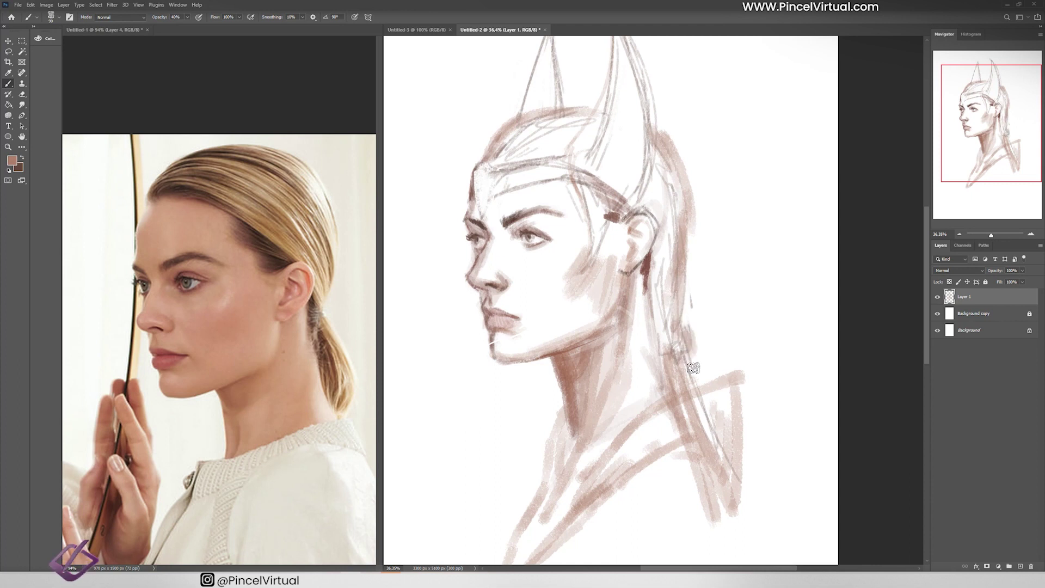
# Extend the hair down to the shoulder and shade the garment's collar and shoulder area with a darker tone.
pyautogui.moveTo(677, 308)
pyautogui.mouseDown()
pyautogui.moveTo(713, 389)
pyautogui.moveTo(593, 490)
pyautogui.mouseUp()
pyautogui.moveTo(732, 381); pyautogui.dragTo(727, 506)
pyautogui.moveTo(689, 422); pyautogui.dragTo(550, 547)
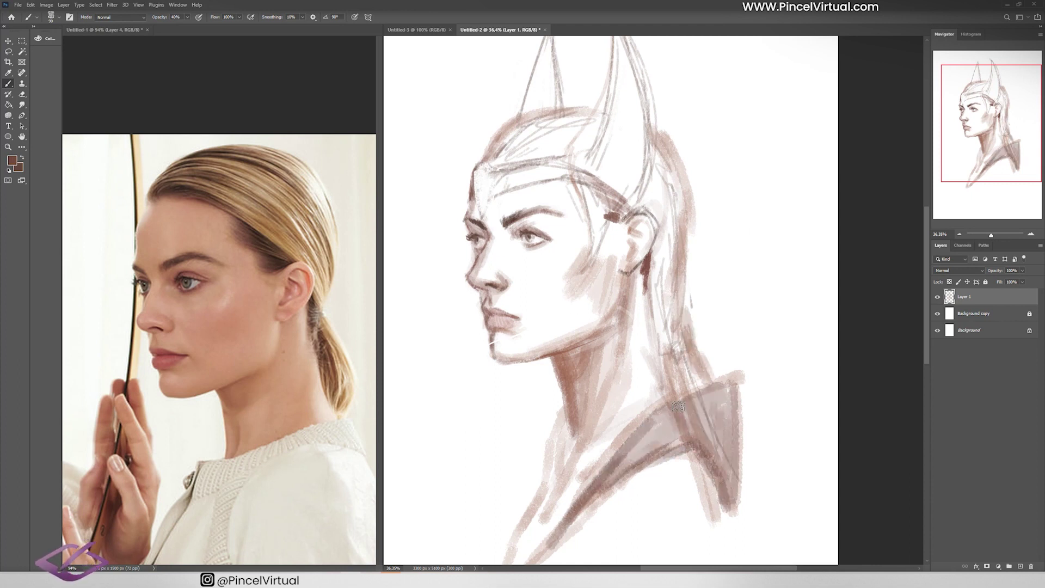
pyautogui.moveTo(617, 455); pyautogui.dragTo(743, 384)
# Softly shade around the eyes at 10% brush opacity.
pyautogui.press('e')
pyautogui.press('z')
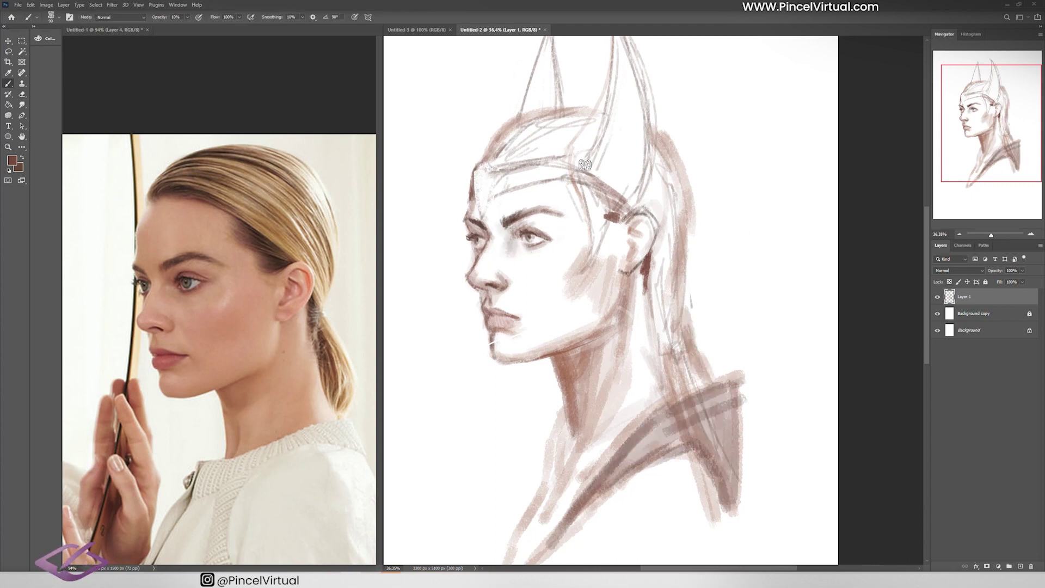
pyautogui.moveTo(533, 206); pyautogui.dragTo(529, 214)
pyautogui.press('b')
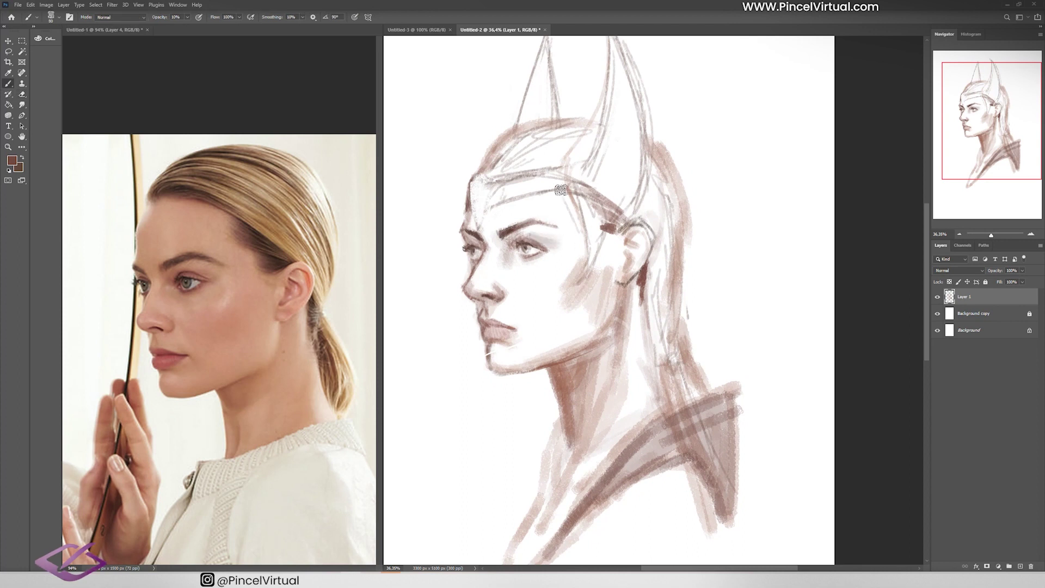
pyautogui.press('z')
pyautogui.moveTo(517, 181); pyautogui.dragTo(560, 183)
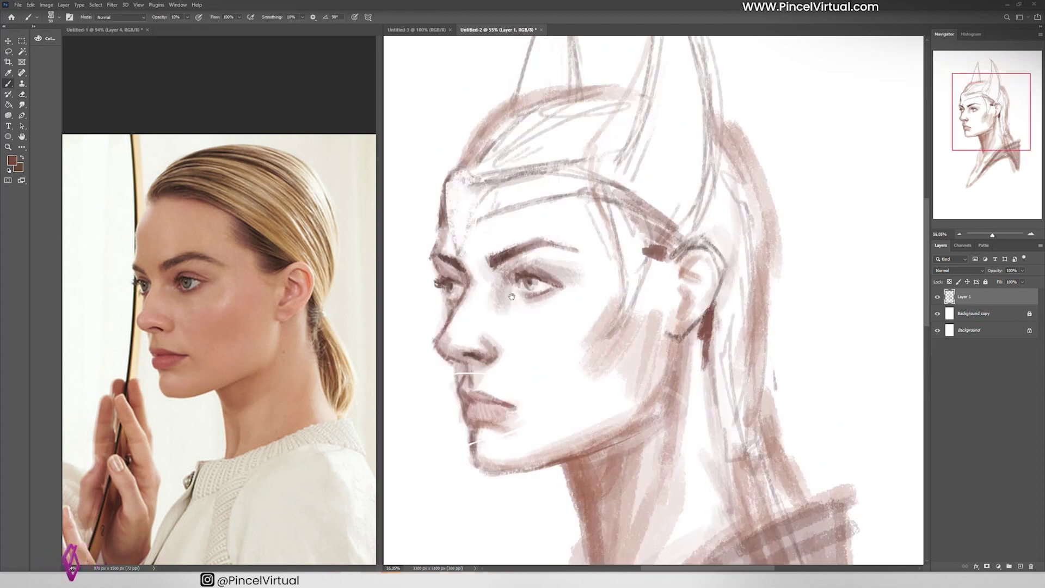
pyautogui.moveTo(212, 256); pyautogui.dragTo(290, 271)
# Define the lips, chin and side of the nose, and clean up the nose profile with the eraser.
pyautogui.press('b')
pyautogui.moveTo(479, 436)
pyautogui.mouseDown()
pyautogui.moveTo(482, 421)
pyautogui.moveTo(522, 449)
pyautogui.mouseUp()
pyautogui.press('2')
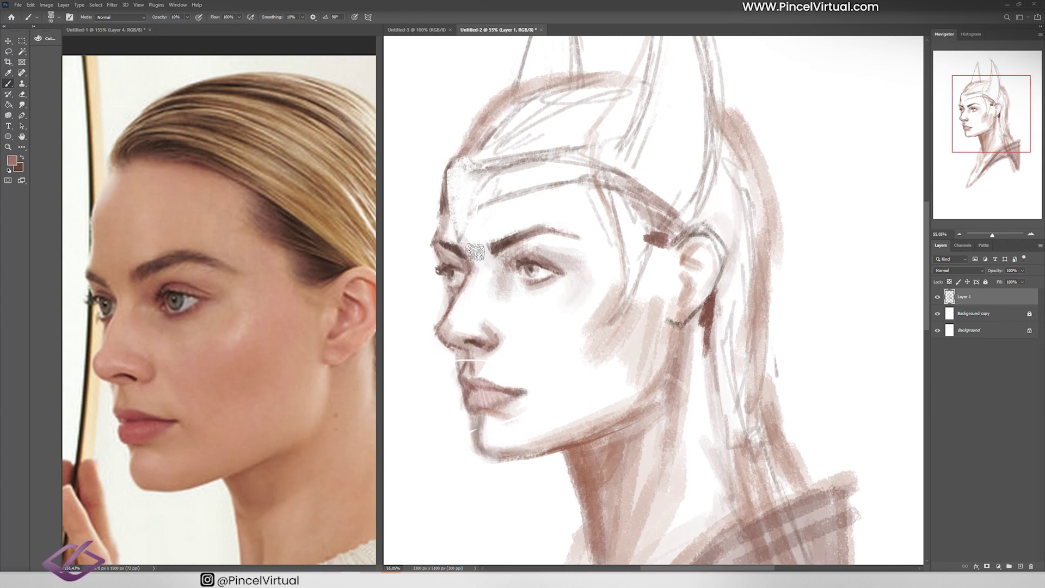
pyautogui.press('e')
pyautogui.moveTo(457, 311); pyautogui.dragTo(465, 280)
pyautogui.press('b')
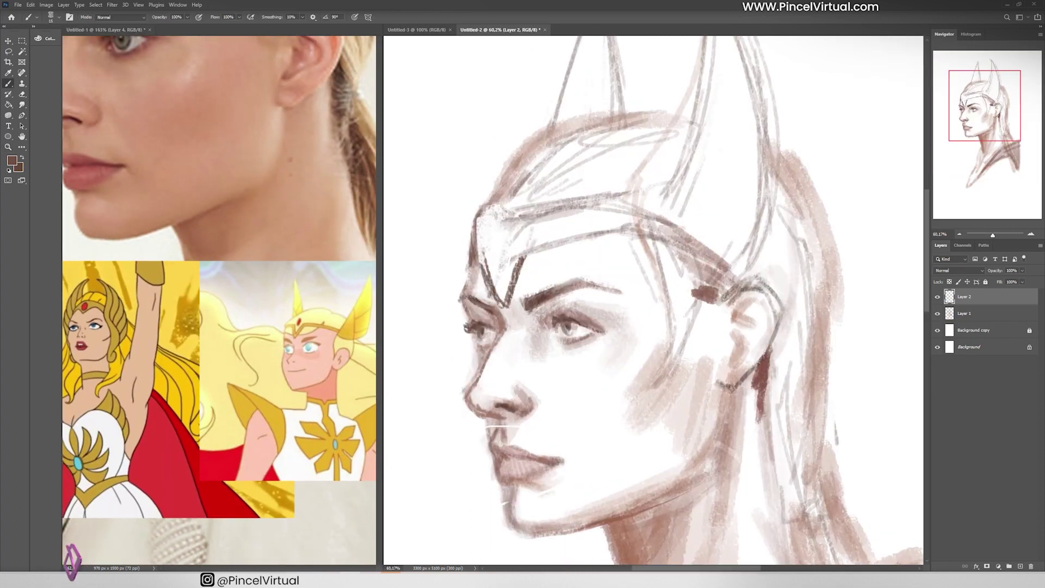
# Redraw the tiara's V-shaped front, side guard, upper band and near wing in dark strokes on a new layer at 100% brush opacity.
pyautogui.moveTo(571, 243)
pyautogui.mouseDown()
pyautogui.moveTo(640, 237)
pyautogui.moveTo(663, 315)
pyautogui.moveTo(713, 291)
pyautogui.moveTo(784, 231)
pyautogui.mouseUp()
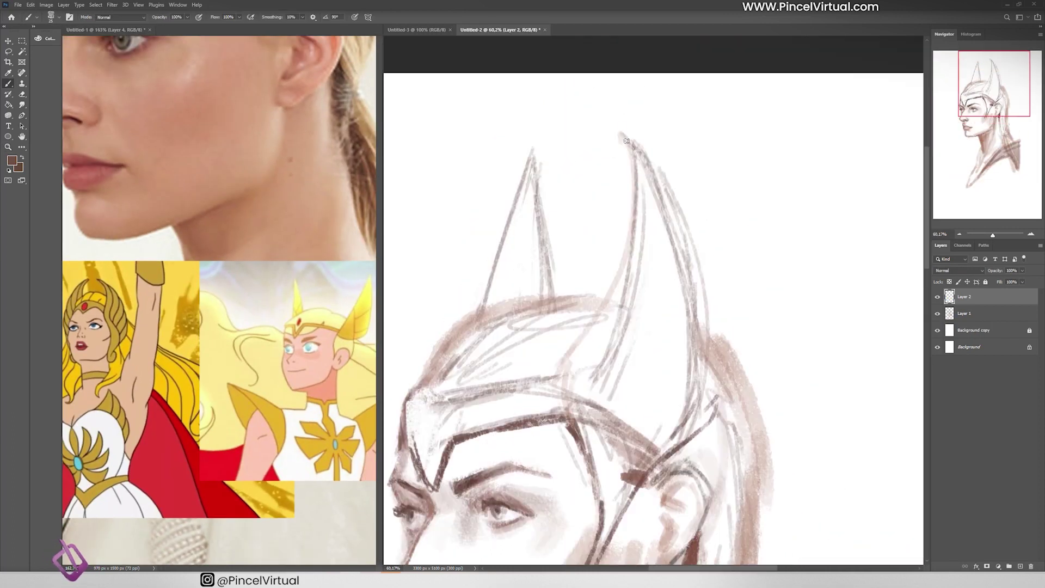
pyautogui.moveTo(637, 120); pyautogui.dragTo(601, 327)
pyautogui.moveTo(695, 207); pyautogui.dragTo(644, 310)
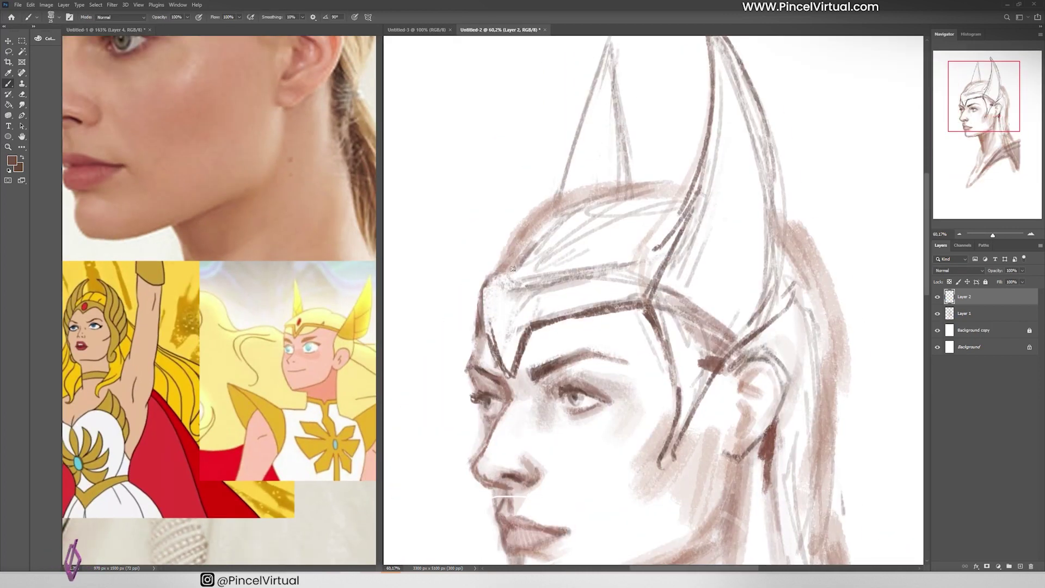
pyautogui.moveTo(667, 257); pyautogui.dragTo(489, 280)
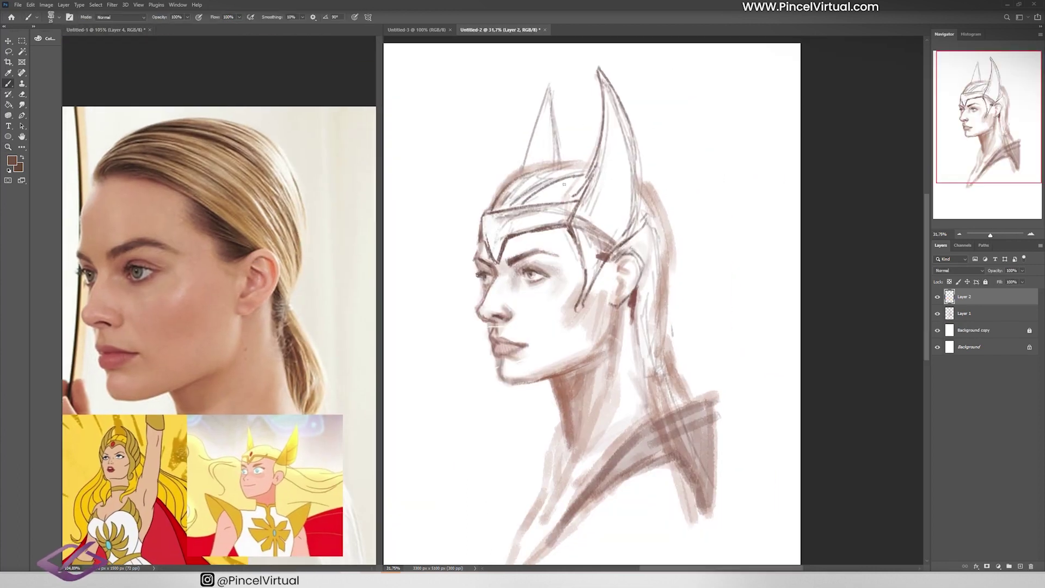
# Darken the hair's back contour, lower the line layer's opacity to 67%, and merge it into the sketch layer.
pyautogui.moveTo(642, 175); pyautogui.dragTo(675, 291)
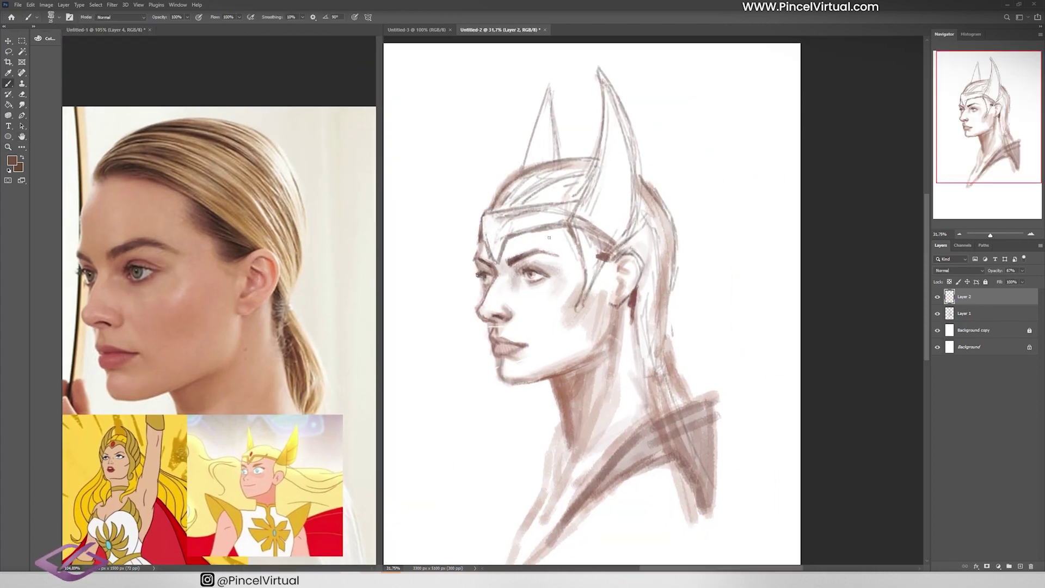
pyautogui.scroll(4, 548, 219)
pyautogui.scroll(3, 362, 272)
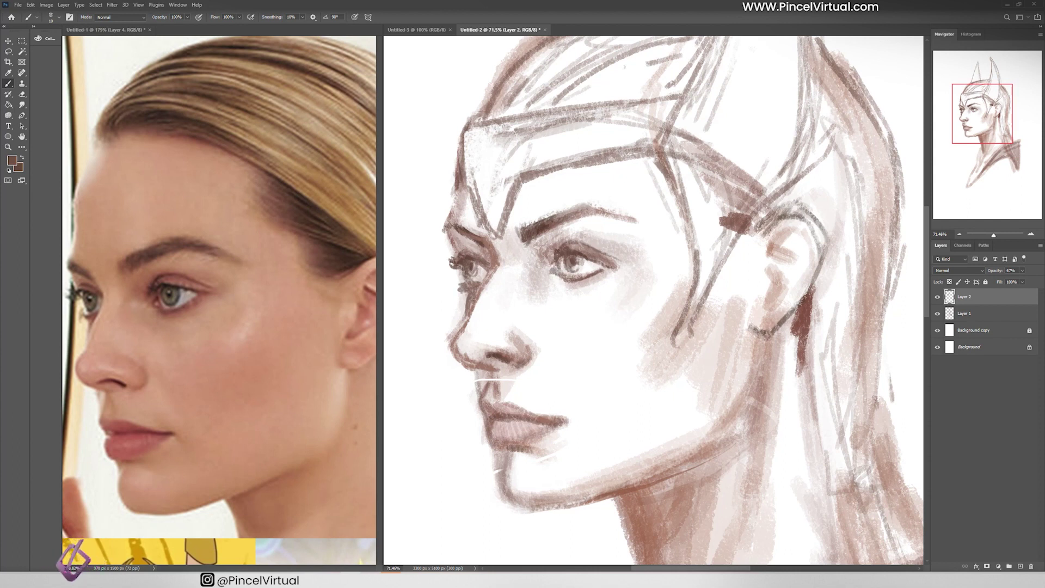
pyautogui.press('e')
pyautogui.hotkey('ctrl', 'e')
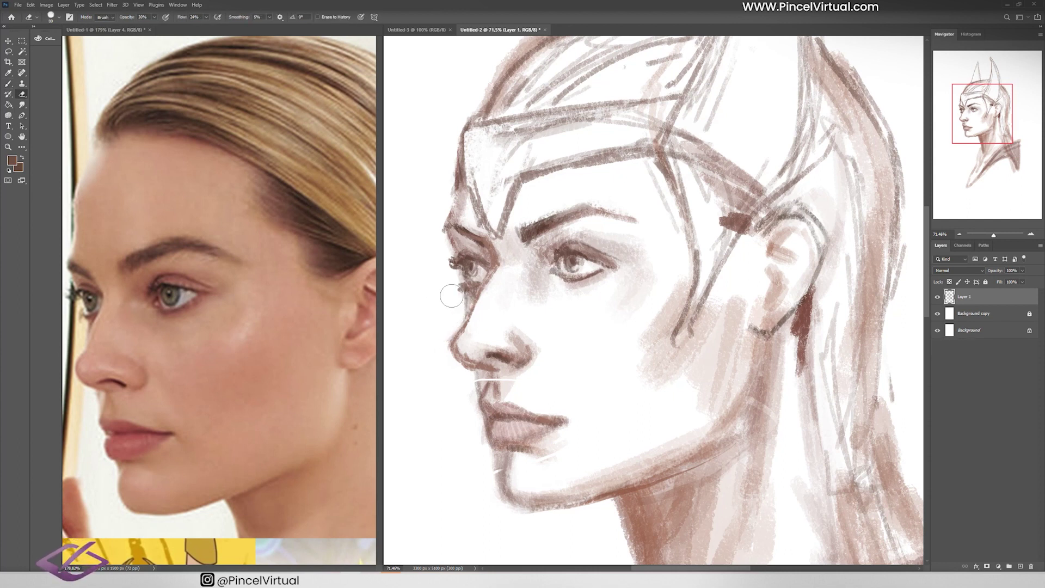
# Lightly shade the side and bridge of the nose up towards the inner eye.
pyautogui.press('b')
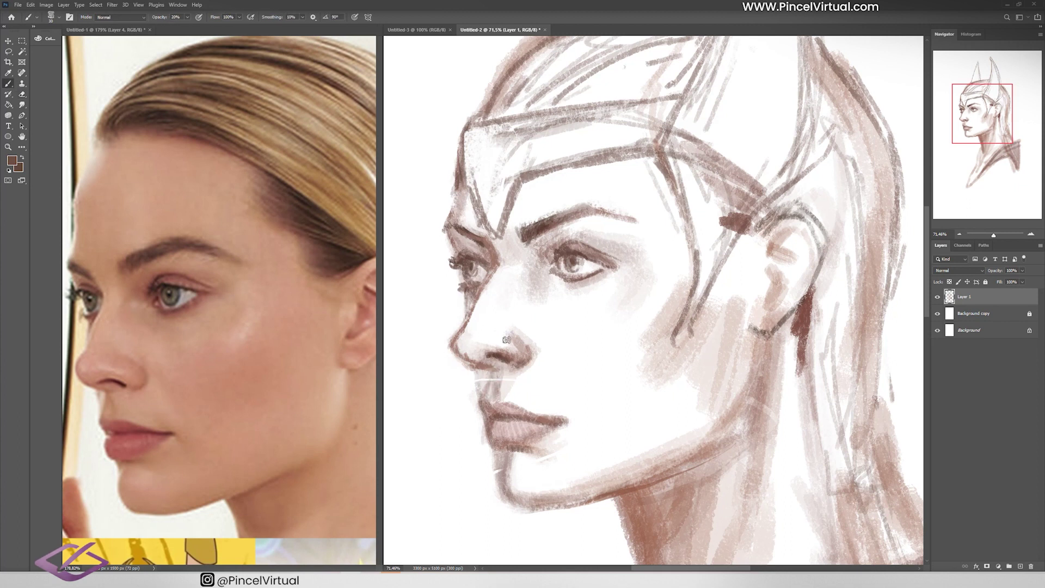
pyautogui.moveTo(506, 340)
pyautogui.mouseDown()
pyautogui.moveTo(485, 302)
pyautogui.moveTo(513, 260)
pyautogui.mouseUp()
pyautogui.keyDown('alt'); pyautogui.click(561, 297); pyautogui.keyUp('alt')
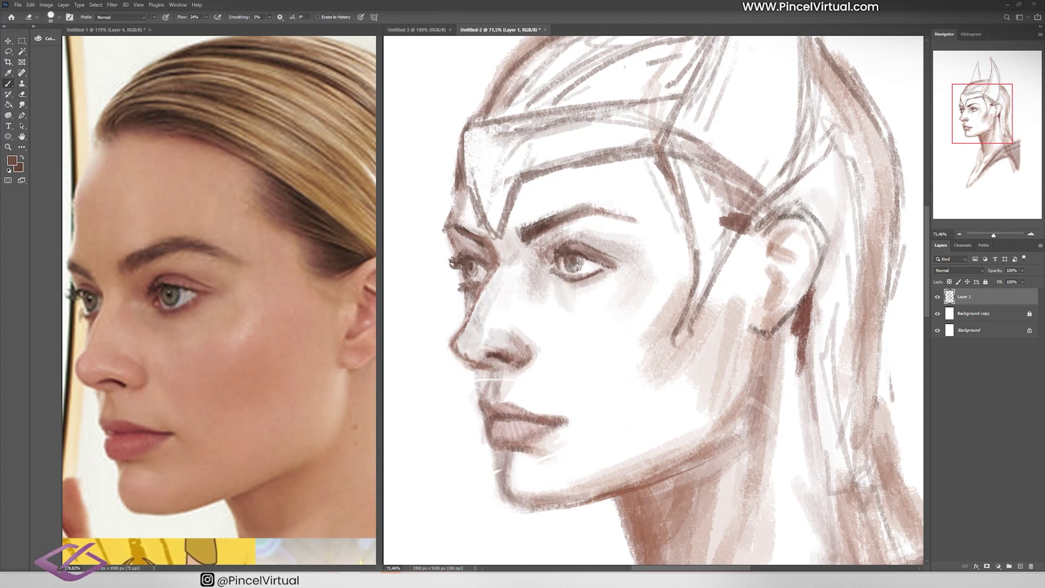
# On a new layer beneath the sketch, block in the face and top of the head with skin tone at 100% opacity.
pyautogui.hotkey('ctrl', 'shift', 'n')
pyautogui.press('Return')
pyautogui.press('0')
pyautogui.moveTo(669, 272)
pyautogui.mouseDown()
pyautogui.moveTo(576, 430)
pyautogui.moveTo(708, 381)
pyautogui.mouseUp()
pyautogui.rightClick(653, 354)
pyautogui.press('Return')
pyautogui.moveTo(523, 256)
pyautogui.mouseDown()
pyautogui.moveTo(490, 354)
pyautogui.moveTo(575, 381)
pyautogui.moveTo(599, 174)
pyautogui.moveTo(468, 245)
pyautogui.moveTo(523, 479)
pyautogui.moveTo(731, 291)
pyautogui.moveTo(598, 163)
pyautogui.moveTo(626, 120)
pyautogui.moveTo(681, 108)
pyautogui.mouseUp()
pyautogui.press('z')
pyautogui.moveTo(479, 280); pyautogui.dragTo(441, 280)
pyautogui.moveTo(218, 272); pyautogui.dragTo(185, 272)
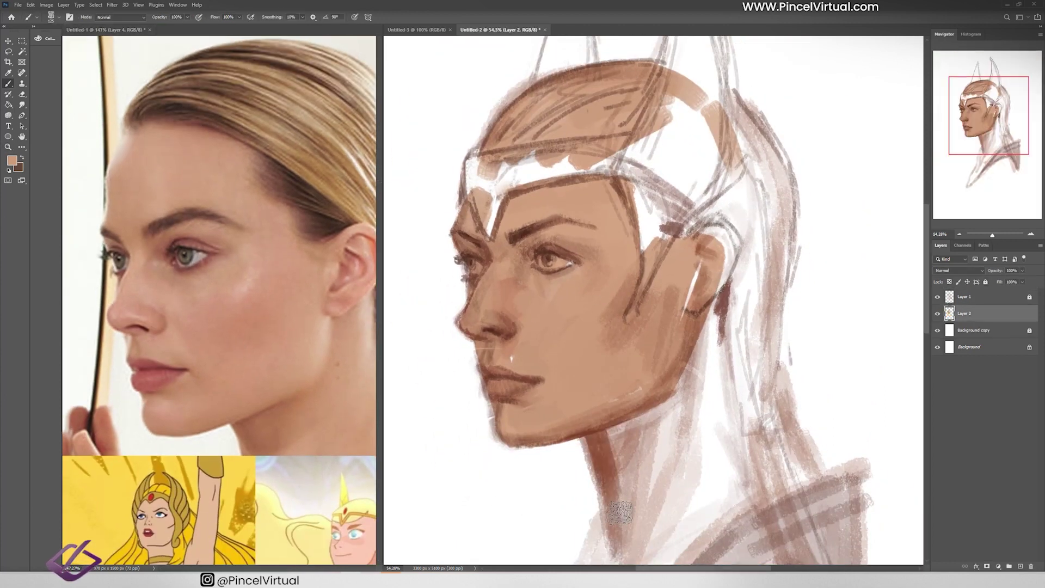
# Fill the whole neck with the flat skin tone, from the jaw and ear down to the collar.
pyautogui.press('b')
pyautogui.moveTo(686, 337); pyautogui.dragTo(626, 539)
pyautogui.moveTo(707, 304); pyautogui.dragTo(686, 544)
pyautogui.scroll(-3, 651, 490)
pyautogui.moveTo(651, 490)
pyautogui.mouseDown()
pyautogui.moveTo(716, 419)
pyautogui.moveTo(707, 305)
pyautogui.mouseUp()
# Block in the hair from the crown down to the shoulder with blond tones sampled from the photo's hair.
pyautogui.keyDown('alt'); pyautogui.click(299, 130); pyautogui.keyUp('alt')
pyautogui.moveTo(756, 146); pyautogui.dragTo(751, 316)
pyautogui.scroll(3, 708, 273)
pyautogui.moveTo(490, 109); pyautogui.dragTo(721, 315)
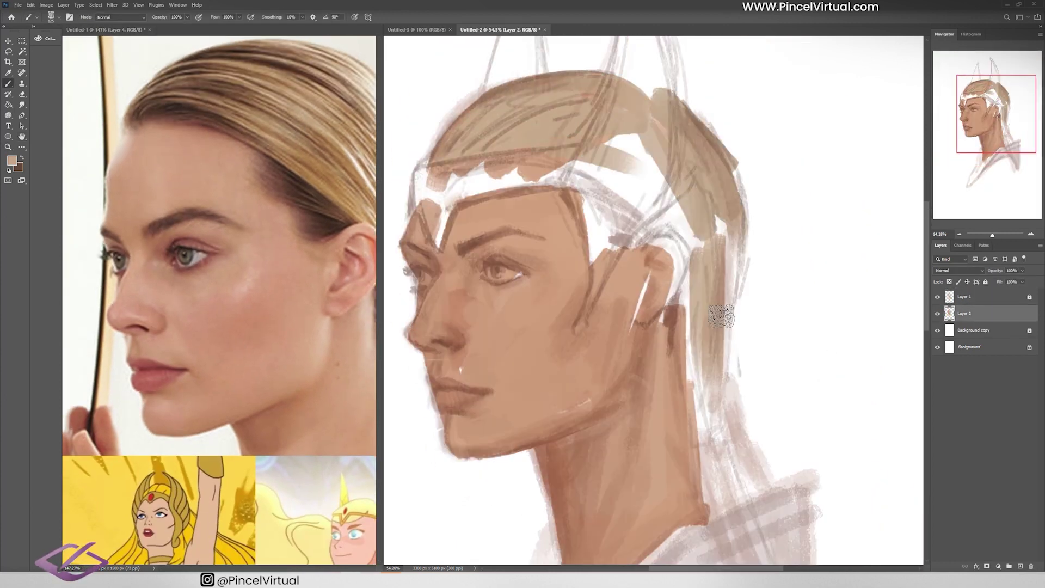
pyautogui.keyDown('alt'); pyautogui.click(303, 121); pyautogui.keyUp('alt')
pyautogui.moveTo(708, 196); pyautogui.dragTo(691, 370)
pyautogui.moveTo(724, 294); pyautogui.dragTo(751, 511)
pyautogui.moveTo(681, 305); pyautogui.dragTo(621, 174)
pyautogui.moveTo(653, 217); pyautogui.dragTo(573, 124)
pyautogui.moveTo(642, 85); pyautogui.dragTo(509, 140)
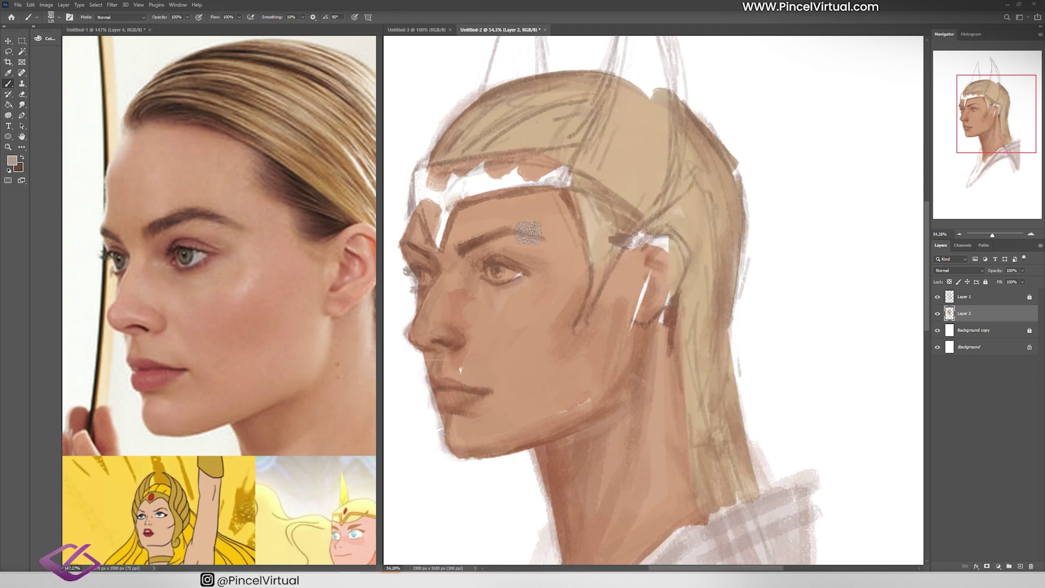
# Paint the eyes with a pale tone at 40% opacity and add pinkish tints to the cheek and lips.
pyautogui.moveTo(422, 278); pyautogui.dragTo(557, 237)
pyautogui.press('4')
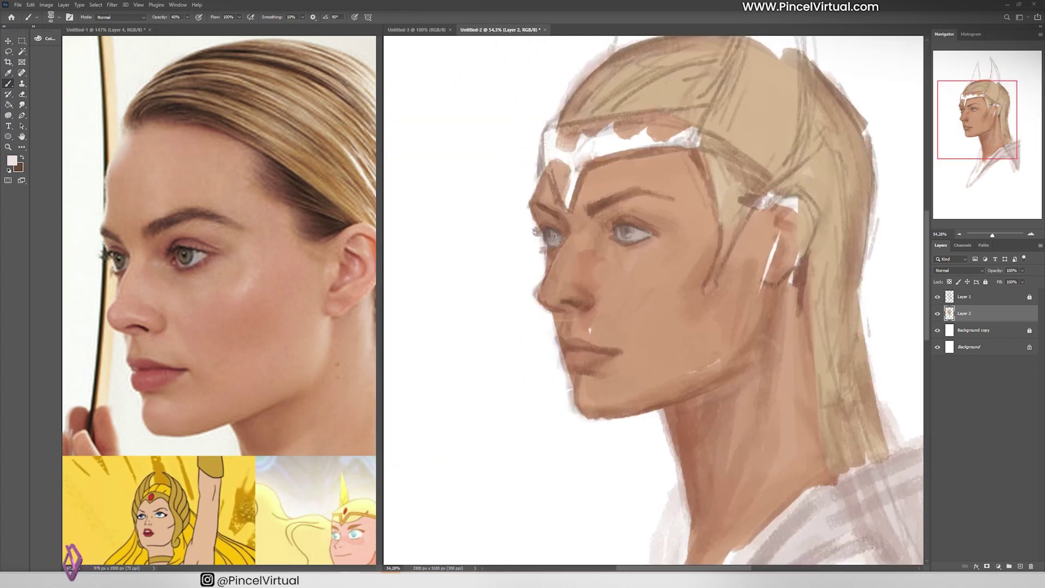
pyautogui.moveTo(582, 279); pyautogui.dragTo(506, 291)
pyautogui.keyDown('alt'); pyautogui.click(506, 291); pyautogui.keyUp('alt')
# Deepen the lips with red on a new layer at 30% opacity and enlarge the image to 7000 px high.
pyautogui.hotkey('ctrl', 'shift', 'n')
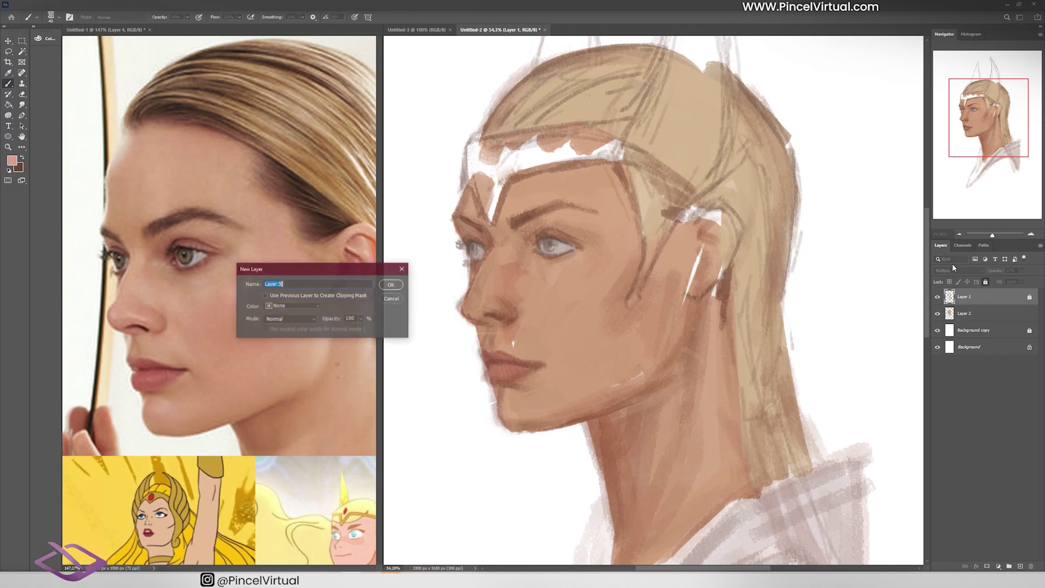
pyautogui.press('Return')
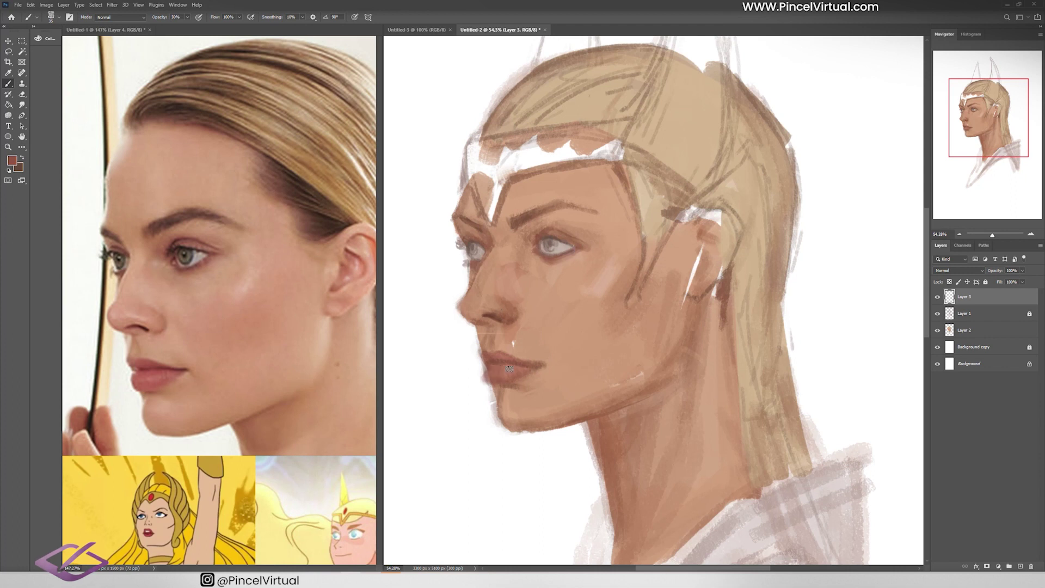
pyautogui.hotkey('ctrl', 'alt', 'i')
pyautogui.press('Return')
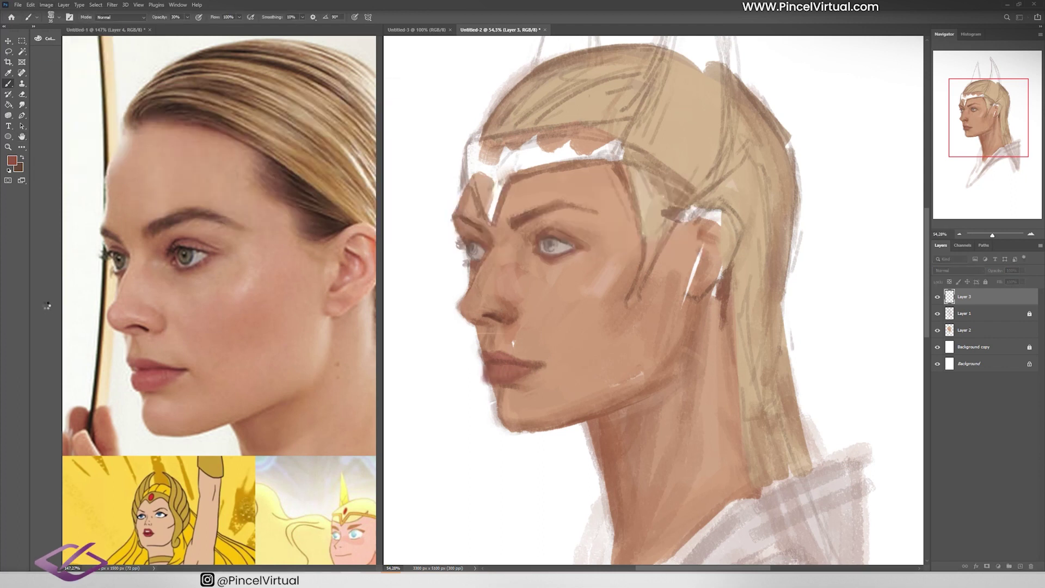
# Tint the irises blue using the foreground colour #416a8d.
pyautogui.press('b')
pyautogui.click(12, 161)
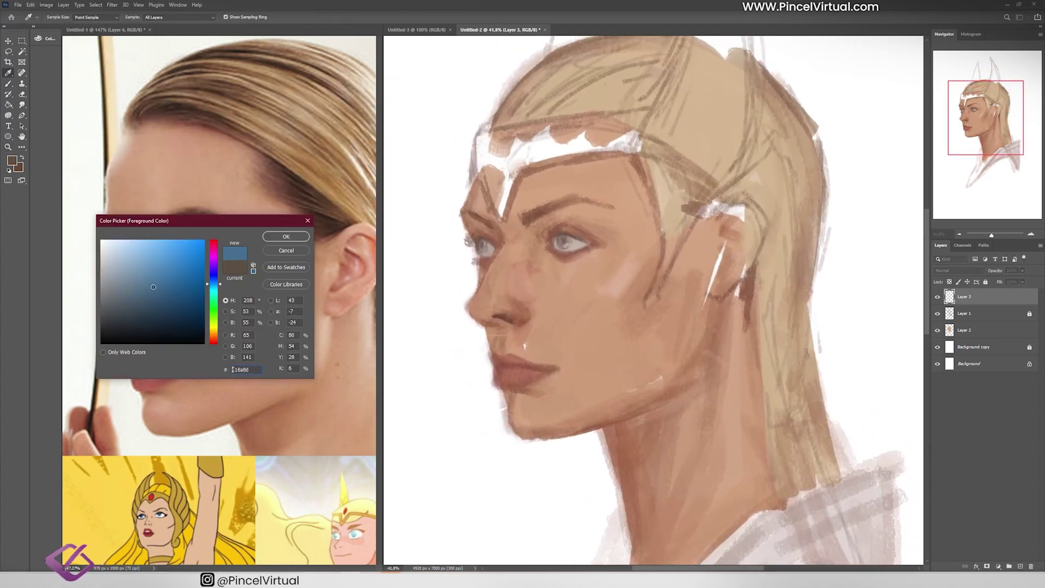
pyautogui.click(566, 234)
pyautogui.press('Return')
# Darken the eyebrows on another new layer with a reddish brown sampled from the painting.
pyautogui.hotkey('ctrl', 'shift', 'alt', 'n')
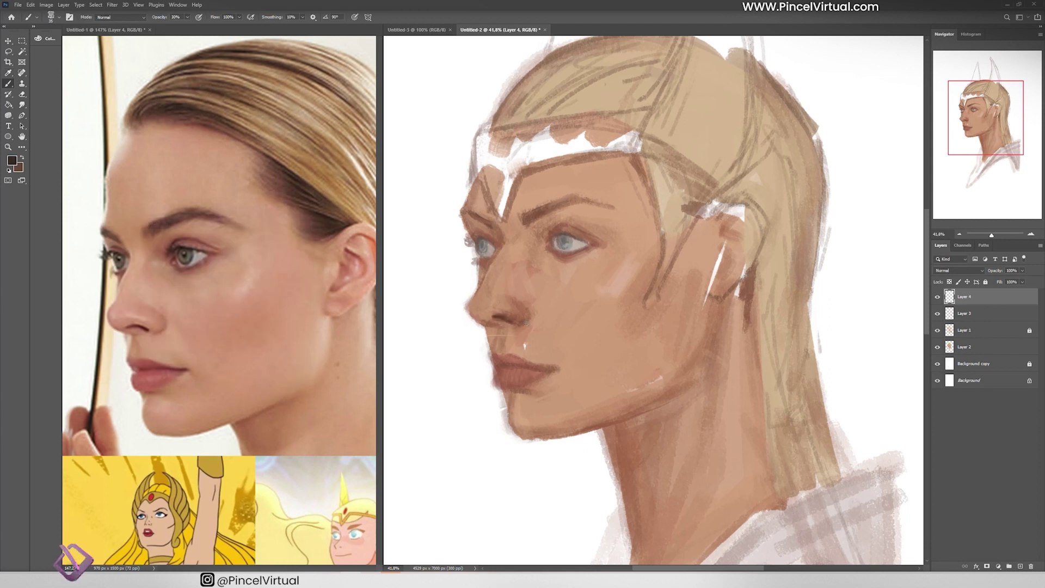
pyautogui.keyDown('alt'); pyautogui.click(500, 337); pyautogui.keyUp('alt')
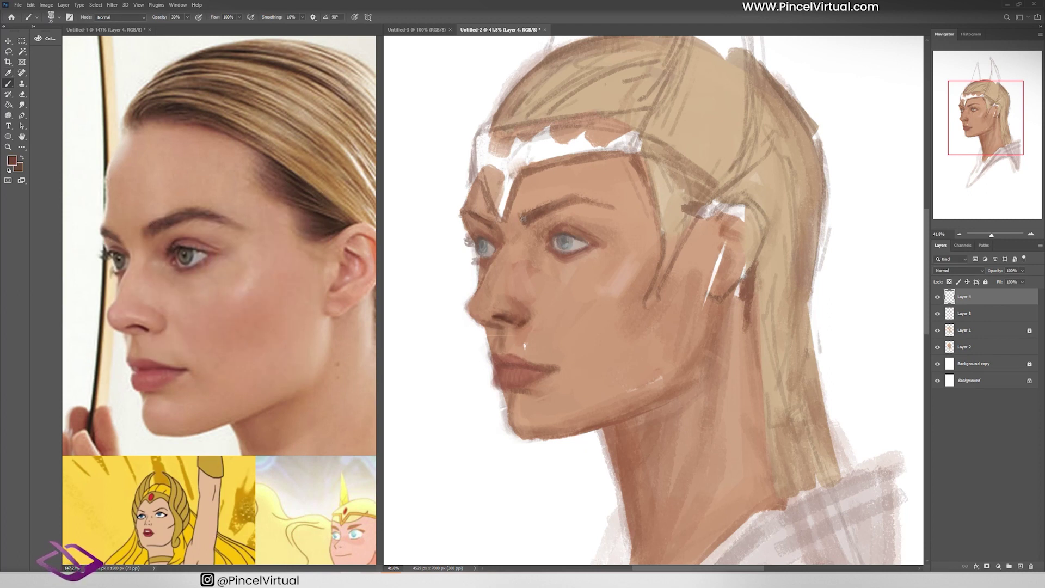
pyautogui.moveTo(522, 218); pyautogui.dragTo(610, 203)
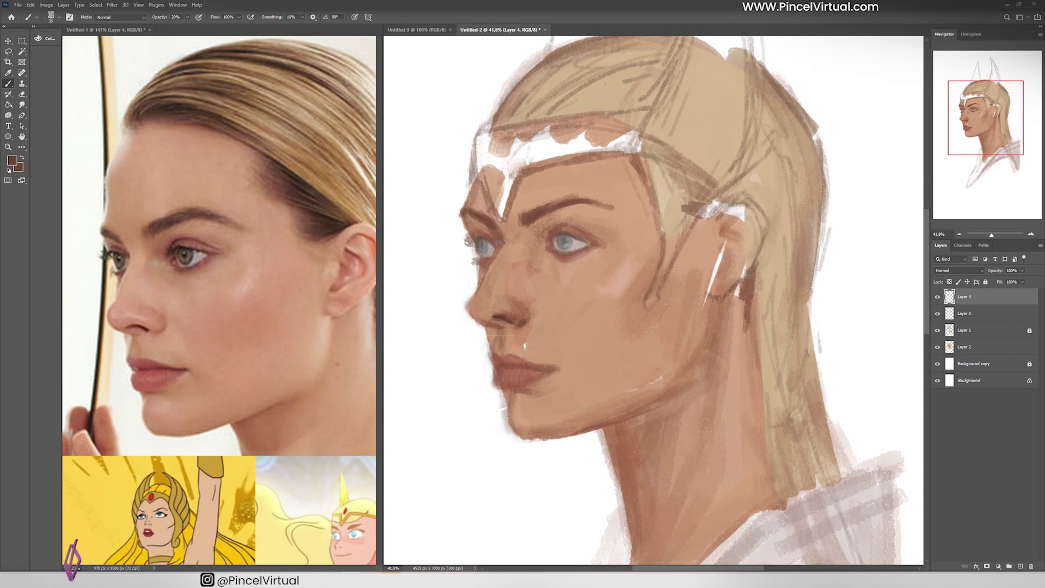
# Refine the lips with sampled colours and merge the sketch and colour layers into one.
pyautogui.press('0')
pyautogui.keyDown('alt'); pyautogui.click(497, 378); pyautogui.keyUp('alt')
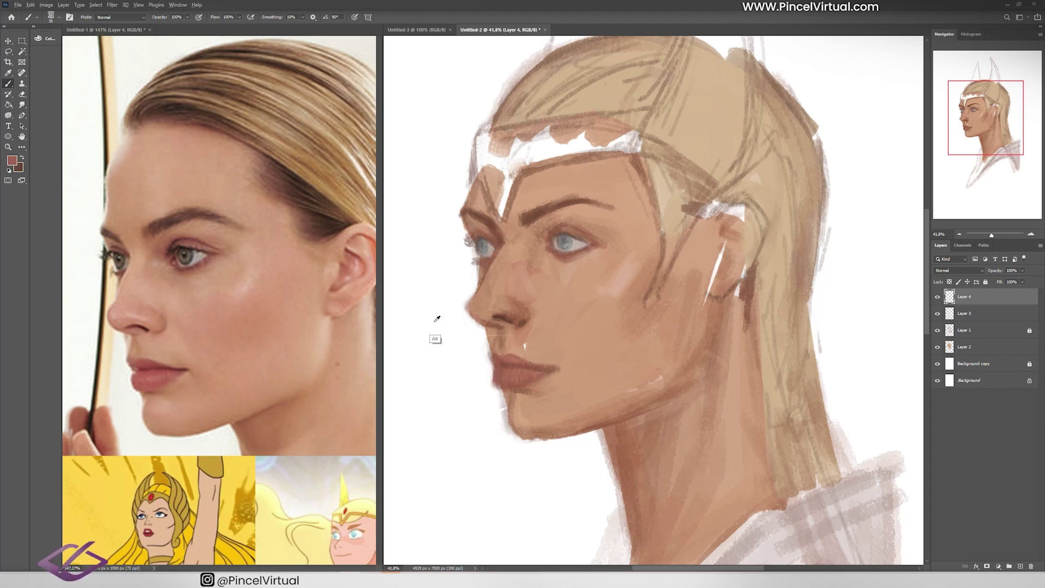
pyautogui.keyDown('alt'); pyautogui.click(436, 318); pyautogui.keyUp('alt')
pyautogui.press('2')
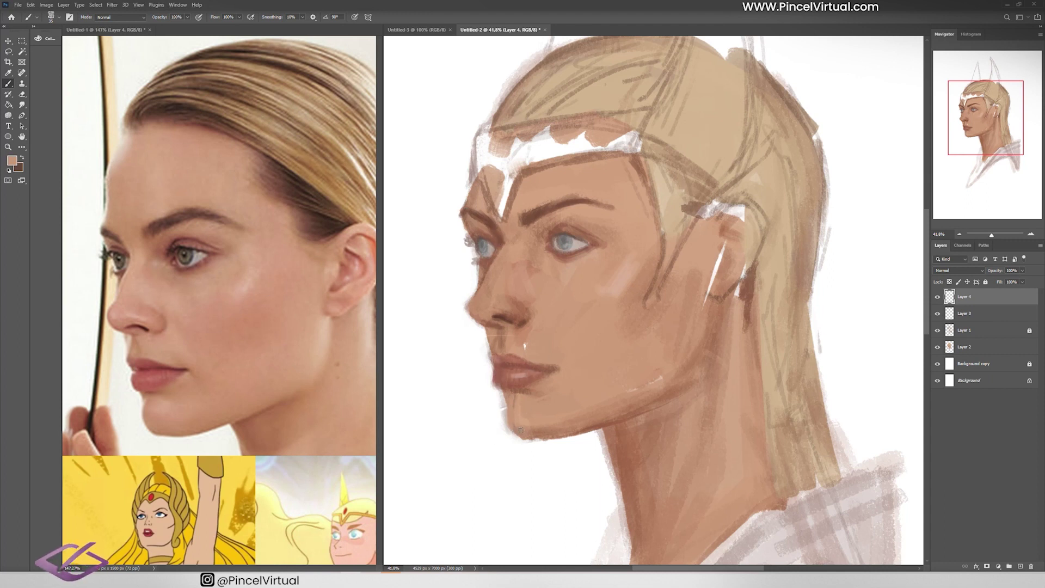
pyautogui.hotkey('ctrl', 'e')
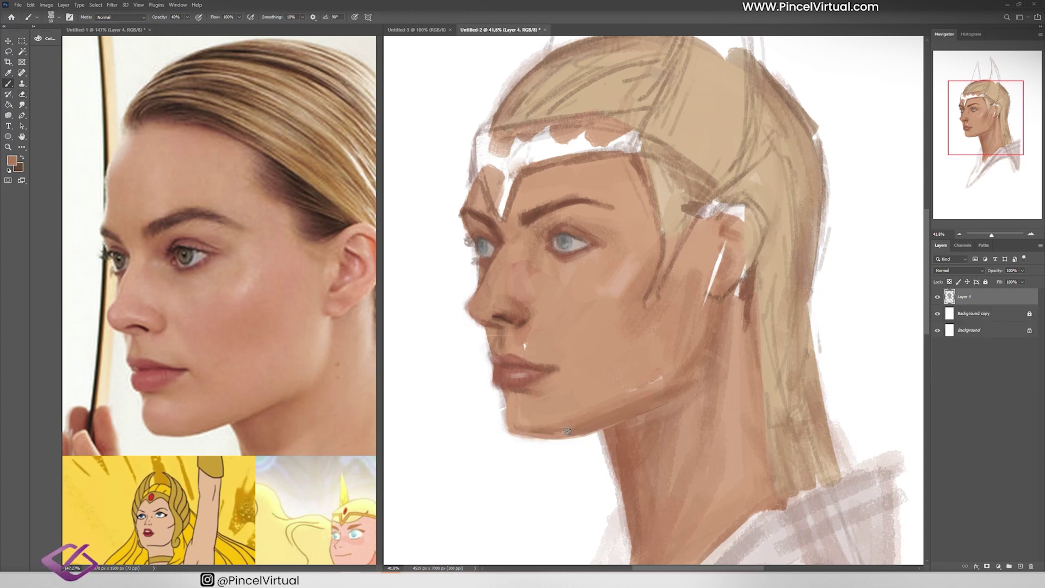
# Clean up the chin and nose contours and redden the lips at 40% opacity, sampling colours from the canvas and photo.
pyautogui.keyDown('alt'); pyautogui.click(489, 418); pyautogui.keyUp('alt')
pyautogui.keyDown('alt'); pyautogui.click(491, 282); pyautogui.keyUp('alt')
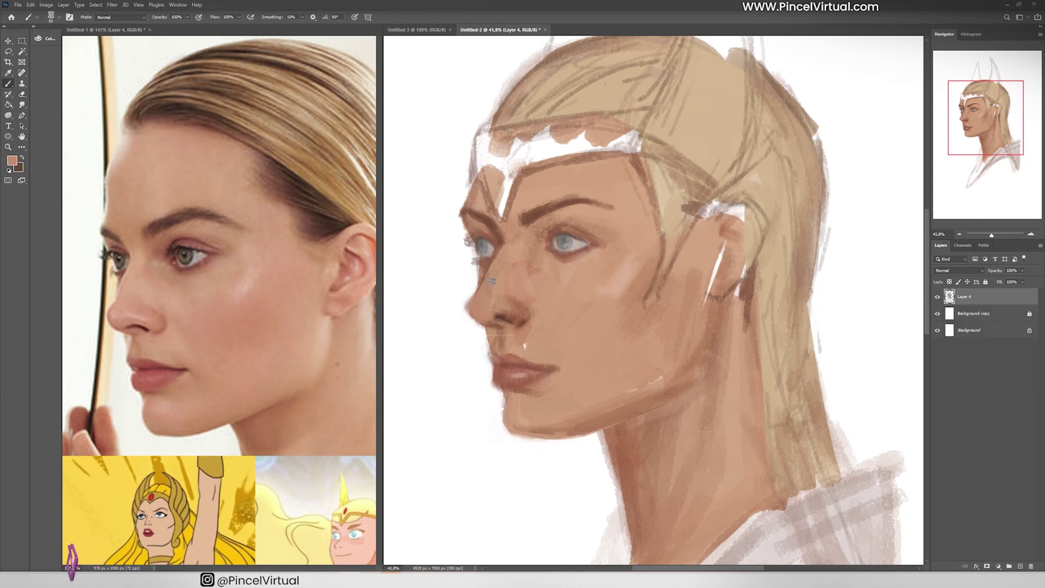
pyautogui.keyDown('alt'); pyautogui.click(165, 370); pyautogui.keyUp('alt')
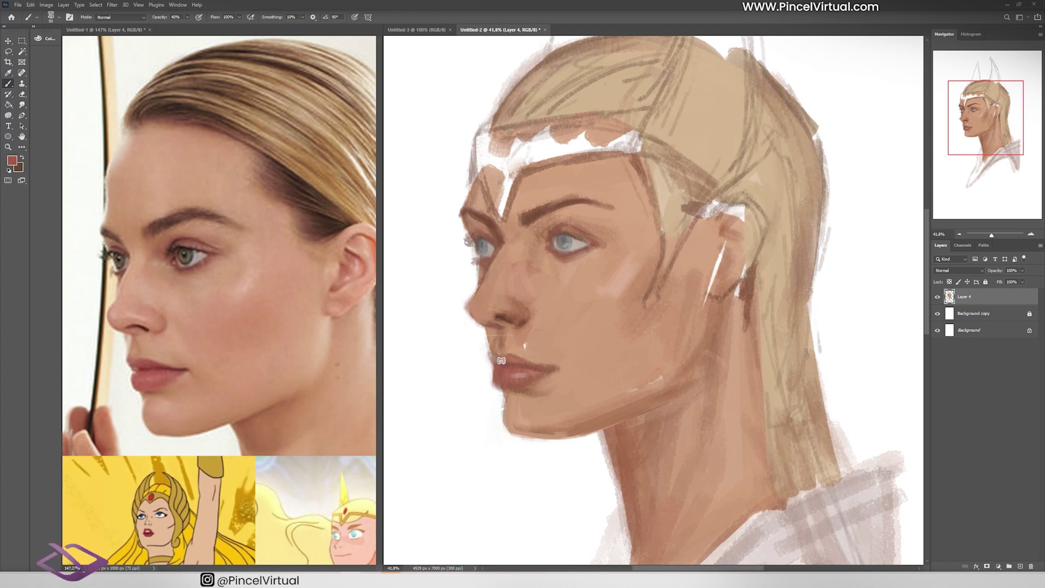
pyautogui.keyDown('alt'); pyautogui.click(505, 331); pyautogui.keyUp('alt')
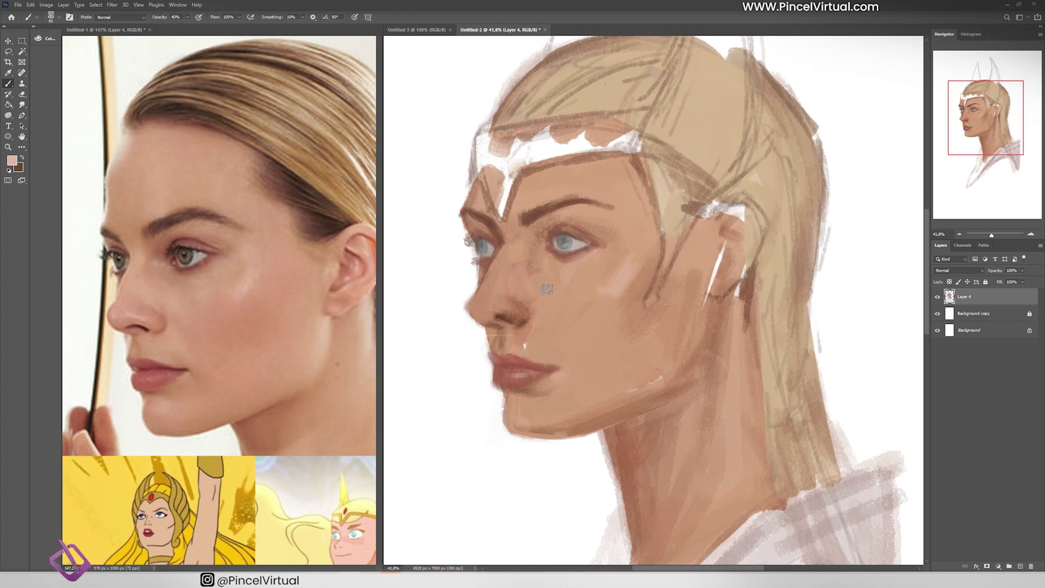
# On new layers, block in the tiara band and both wings with an olive brown sampled from the photo's hair.
pyautogui.hotkey('ctrl', 'shift', 'alt', 'n')
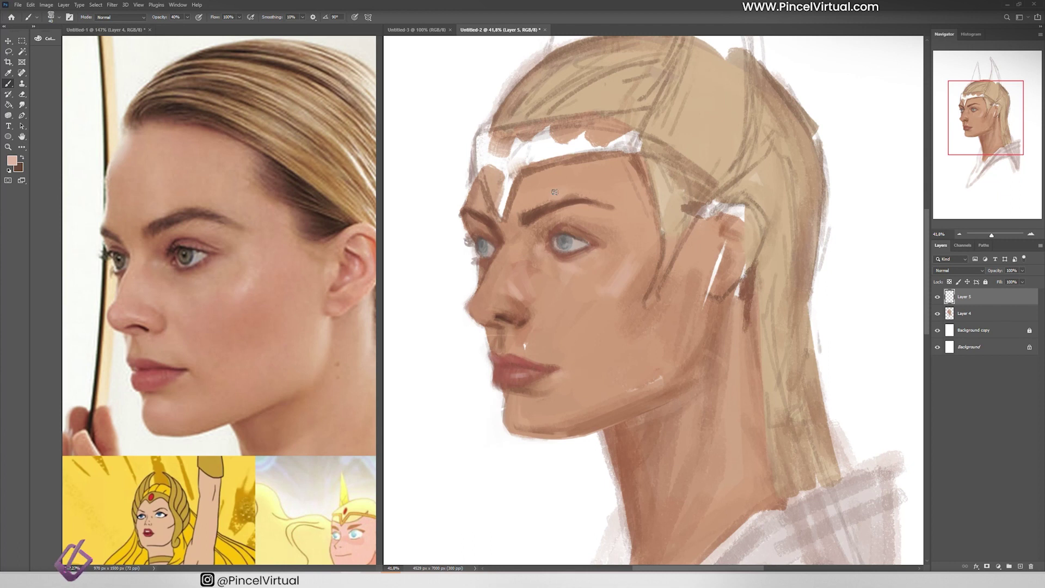
pyautogui.click(12, 160)
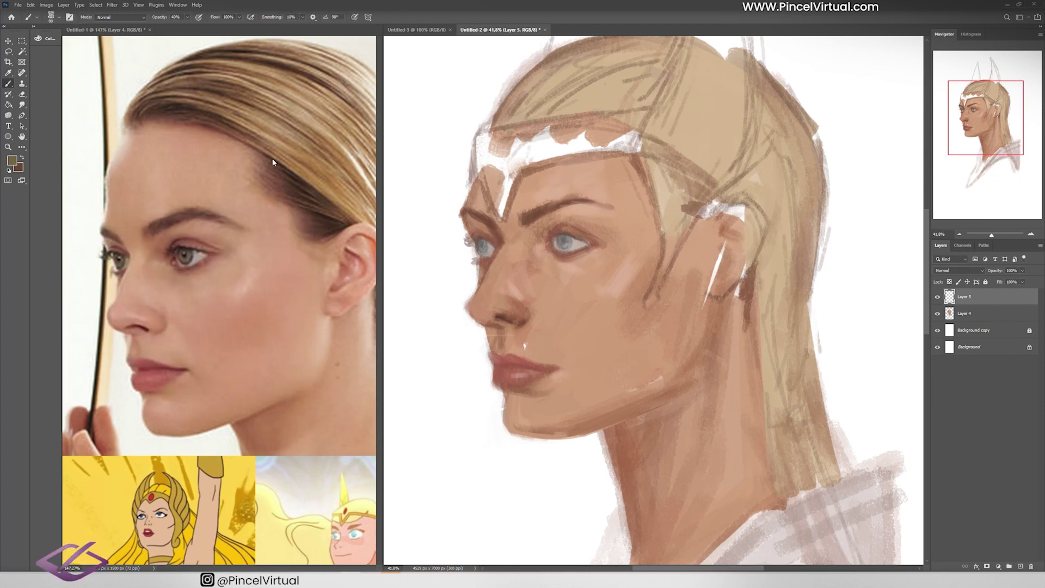
pyautogui.moveTo(507, 174)
pyautogui.mouseDown()
pyautogui.moveTo(503, 139)
pyautogui.moveTo(498, 215)
pyautogui.moveTo(481, 133)
pyautogui.moveTo(617, 145)
pyautogui.moveTo(471, 387)
pyautogui.mouseUp()
pyautogui.moveTo(560, 93); pyautogui.dragTo(544, 348)
pyautogui.moveTo(604, 136)
pyautogui.mouseDown()
pyautogui.moveTo(578, 392)
pyautogui.moveTo(555, 413)
pyautogui.mouseUp()
pyautogui.moveTo(566, 109); pyautogui.dragTo(588, 327)
pyautogui.moveTo(598, 164); pyautogui.dragTo(604, 258)
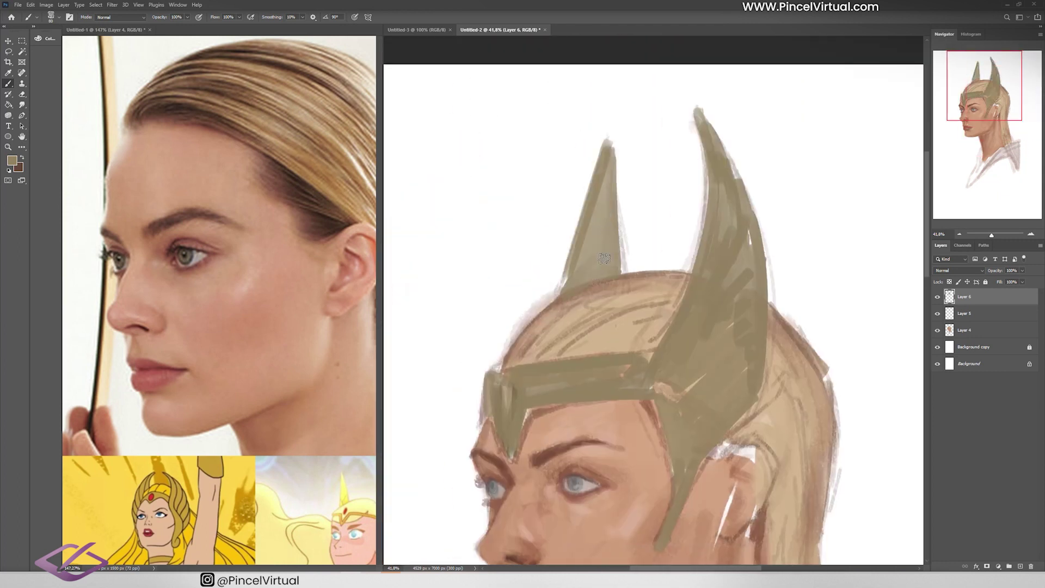
# Block in the collar and pointed shoulder armour with the tiara's olive colour.
pyautogui.scroll(-6, 604, 258)
pyautogui.scroll(-4, 218, 273)
pyautogui.press('z')
pyautogui.keyDown('alt'); pyautogui.click(752, 338); pyautogui.keyUp('alt')
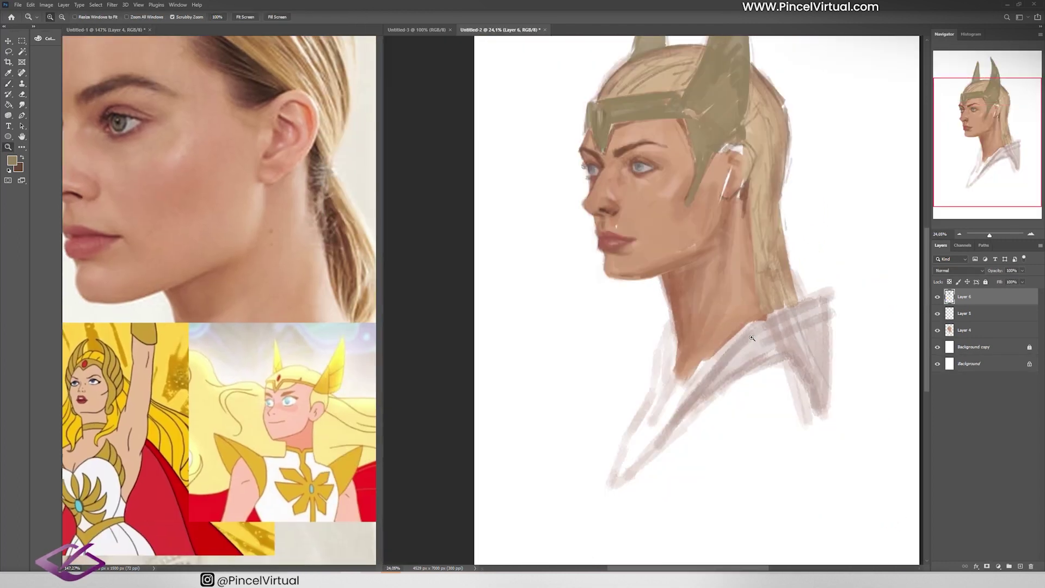
pyautogui.press('b')
pyautogui.moveTo(756, 326); pyautogui.dragTo(702, 392)
pyautogui.moveTo(822, 294)
pyautogui.mouseDown()
pyautogui.moveTo(784, 386)
pyautogui.moveTo(814, 408)
pyautogui.mouseUp()
# Blend sampled skin tones along the chin and jaw, raising the brush to 50% opacity and enlarging it.
pyautogui.press('z')
pyautogui.moveTo(631, 251)
pyautogui.mouseDown()
pyautogui.moveTo(655, 249)
pyautogui.moveTo(645, 272)
pyautogui.mouseUp()
pyautogui.scroll(5, 218, 272)
pyautogui.press('b')
pyautogui.keyDown('alt'); pyautogui.click(571, 381); pyautogui.keyUp('alt')
pyautogui.moveTo(522, 422)
pyautogui.mouseDown()
pyautogui.moveTo(565, 416)
pyautogui.moveTo(668, 344)
pyautogui.mouseUp()
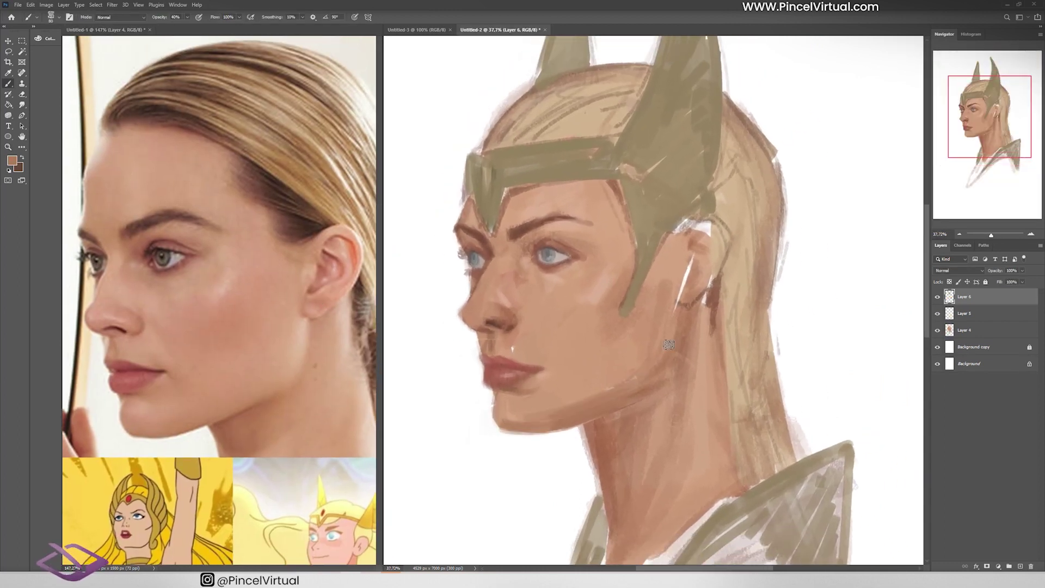
pyautogui.press('5')
pyautogui.press(']')
pyautogui.press(']')
pyautogui.press(']')
pyautogui.hscroll(2, 243, 380)
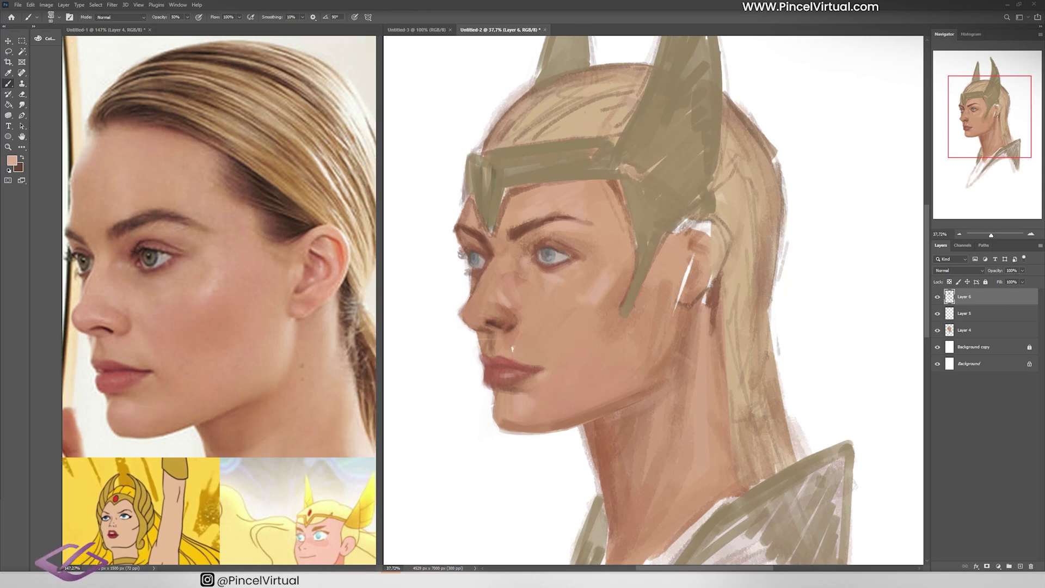
# Pick the dark colours #121b26 and #22110a and darken the eyebrows and upper eyelids at 40% opacity.
pyautogui.click(12, 160)
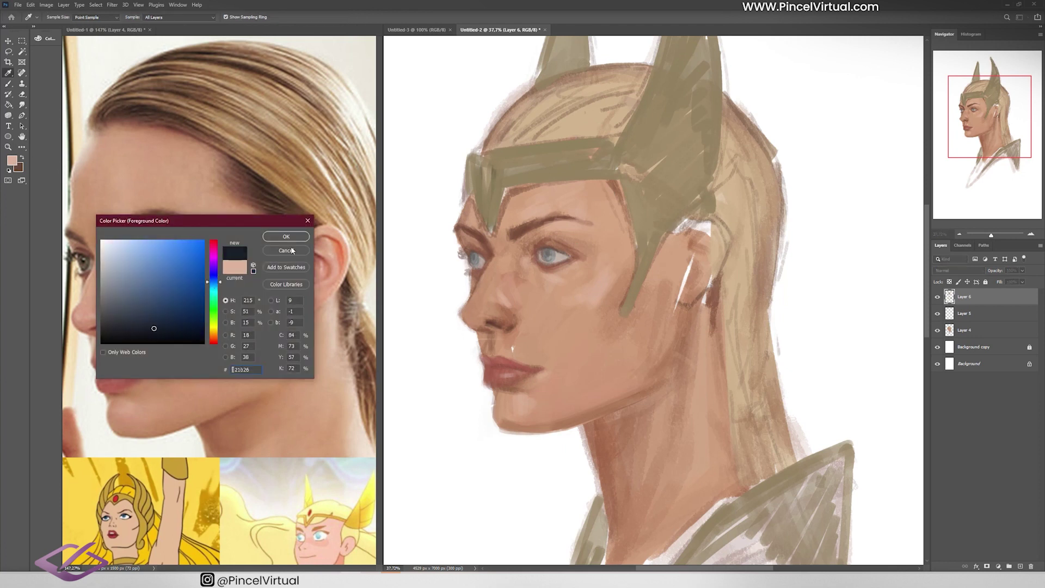
pyautogui.click(286, 236)
pyautogui.click(19, 167)
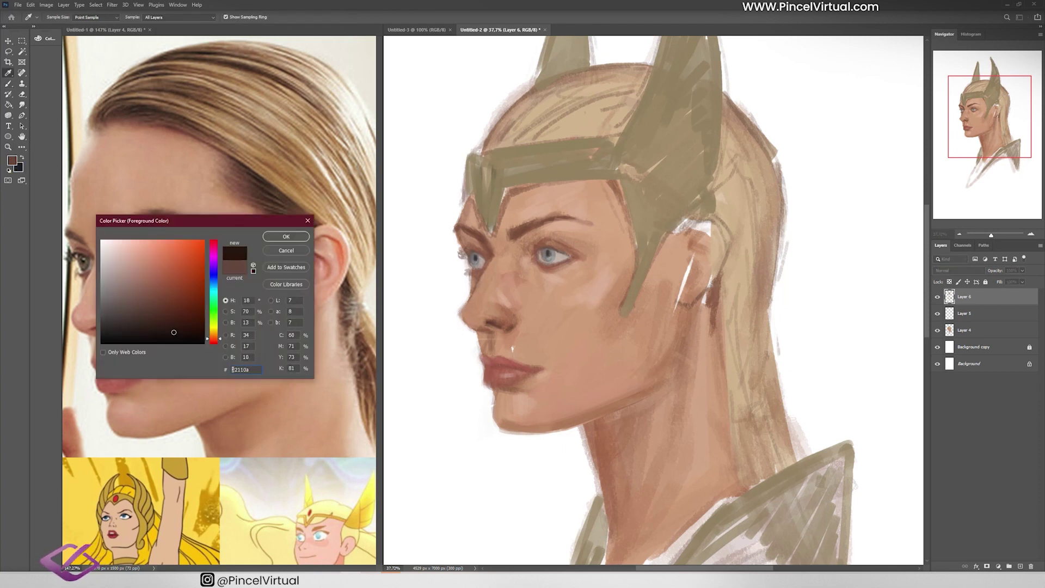
pyautogui.press('Return')
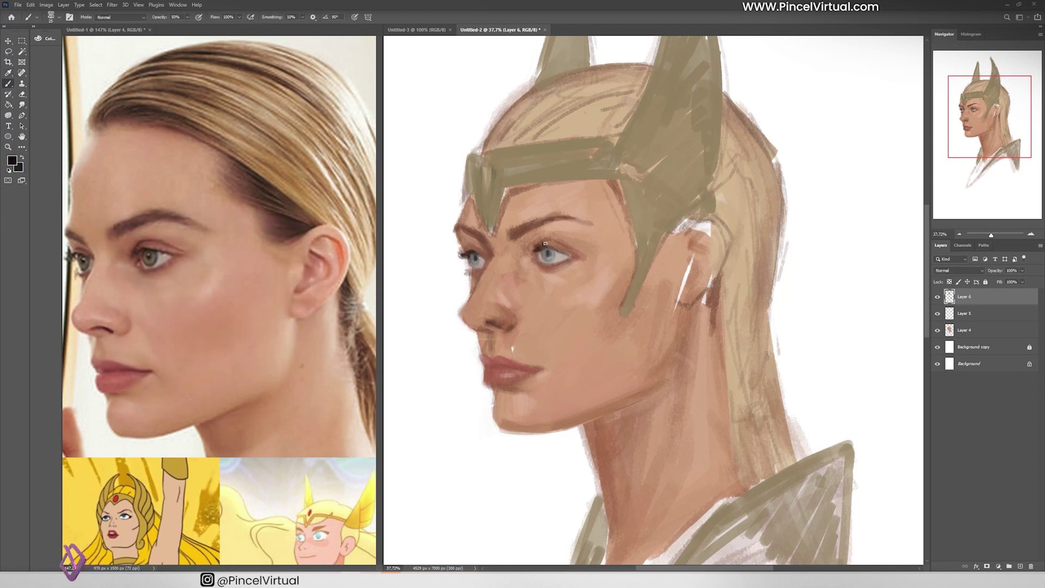
pyautogui.press('4')
pyautogui.moveTo(511, 239); pyautogui.dragTo(549, 225)
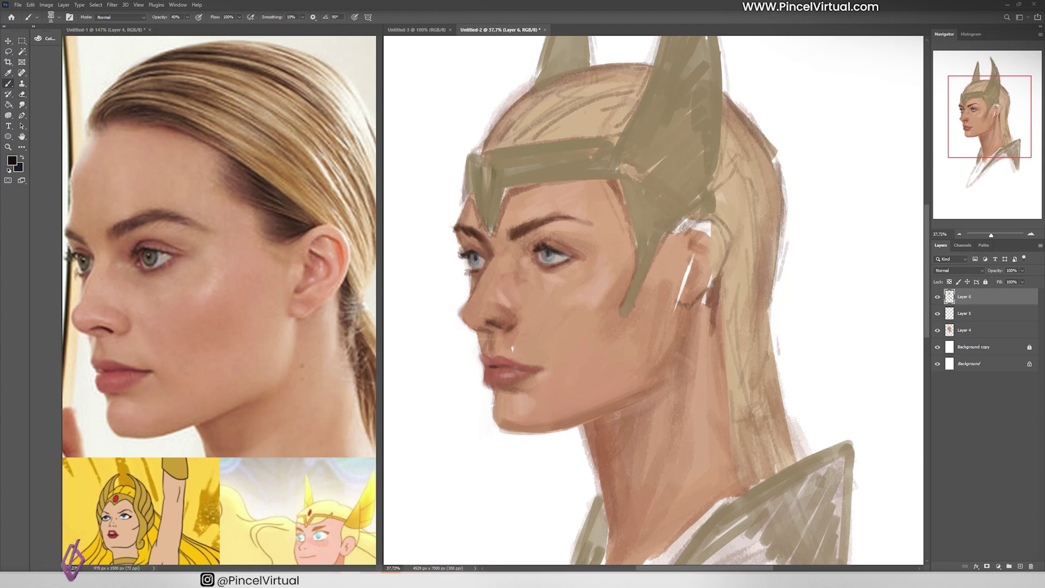
# On a new layer, refine the chin and lower jaw contour with skin tones sampled around the mouth and chin.
pyautogui.hotkey('ctrl', 'shift', 'alt', 'n')
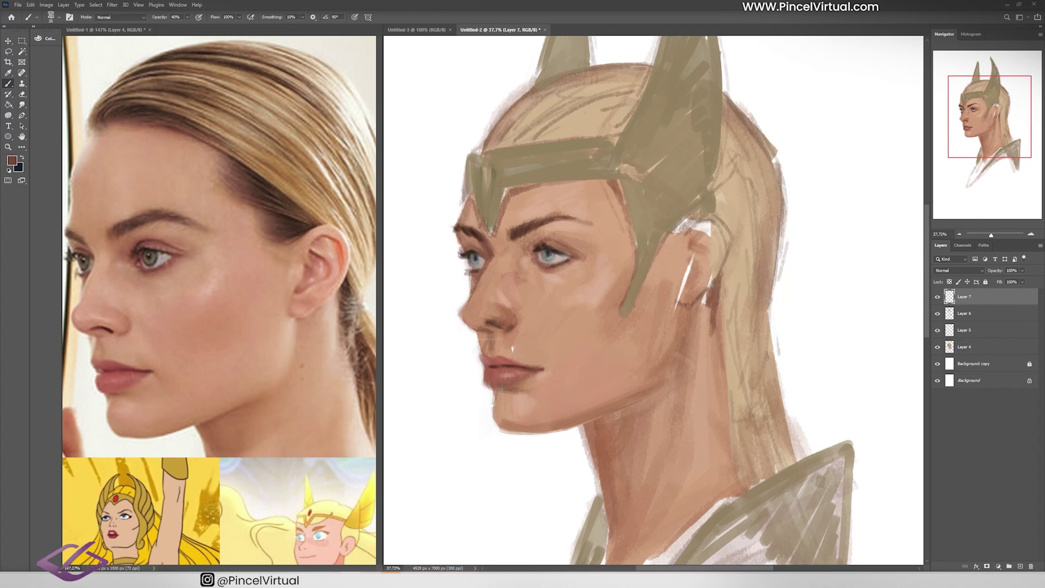
pyautogui.keyDown('alt'); pyautogui.click(511, 418); pyautogui.keyUp('alt')
pyautogui.keyDown('alt'); pyautogui.click(544, 375); pyautogui.keyUp('alt')
pyautogui.keyDown('alt'); pyautogui.click(520, 408); pyautogui.keyUp('alt')
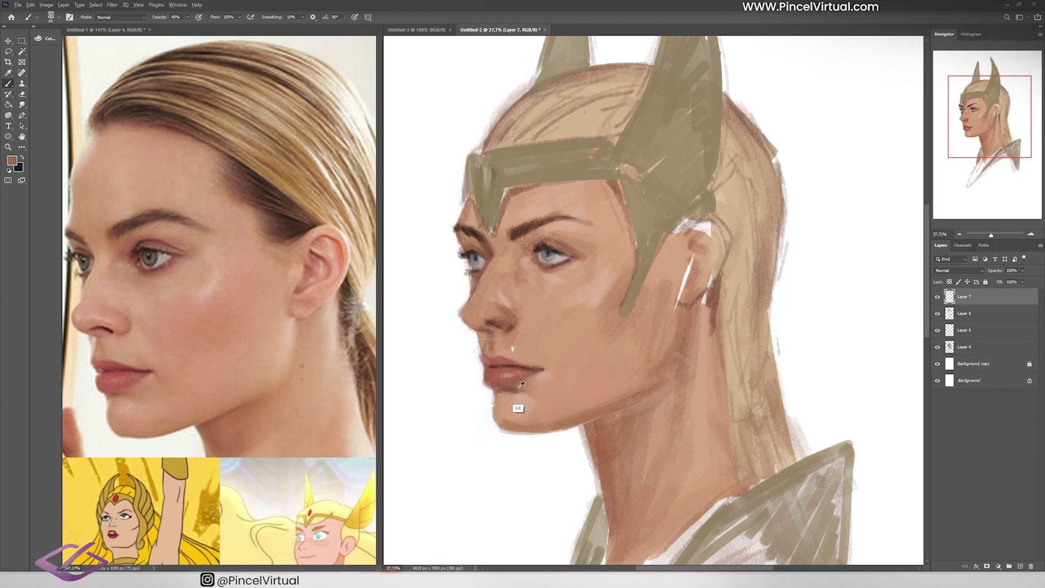
pyautogui.keyDown('alt'); pyautogui.click(533, 409); pyautogui.keyUp('alt')
pyautogui.keyDown('alt'); pyautogui.click(530, 407); pyautogui.keyUp('alt')
pyautogui.keyDown('alt'); pyautogui.click(514, 430); pyautogui.keyUp('alt')
pyautogui.moveTo(504, 433)
pyautogui.mouseDown()
pyautogui.moveTo(579, 430)
pyautogui.moveTo(650, 389)
pyautogui.mouseUp()
# Add another new layer and save the painting on local disk C: as she ra margo.
pyautogui.hotkey('ctrl', 'shift', 'alt', 'n')
pyautogui.hotkey('ctrl', 'shift', 's')
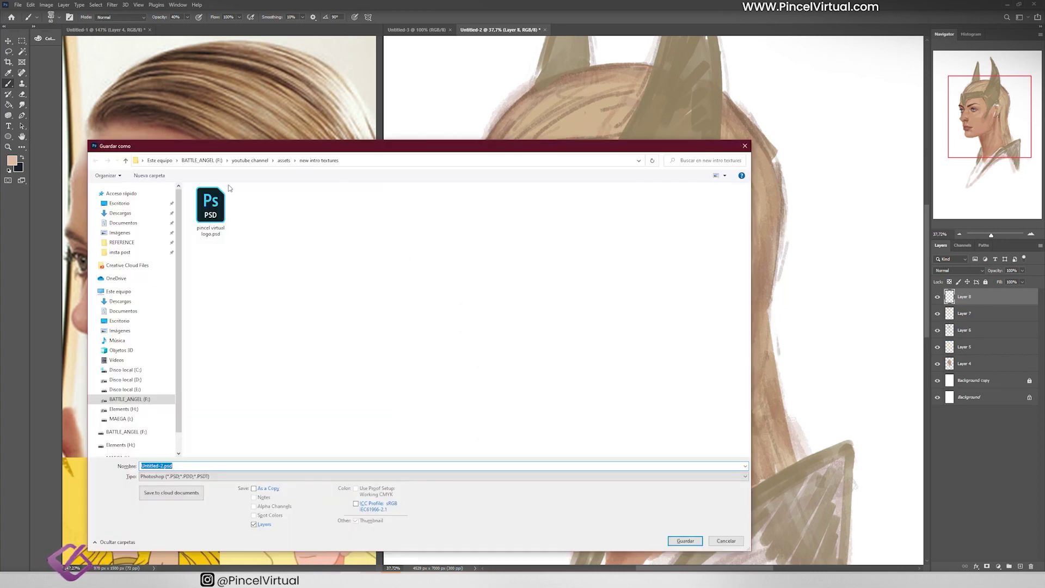
pyautogui.click(118, 291)
pyautogui.click(125, 369)
pyautogui.write('she ra margo')
pyautogui.press('Return')
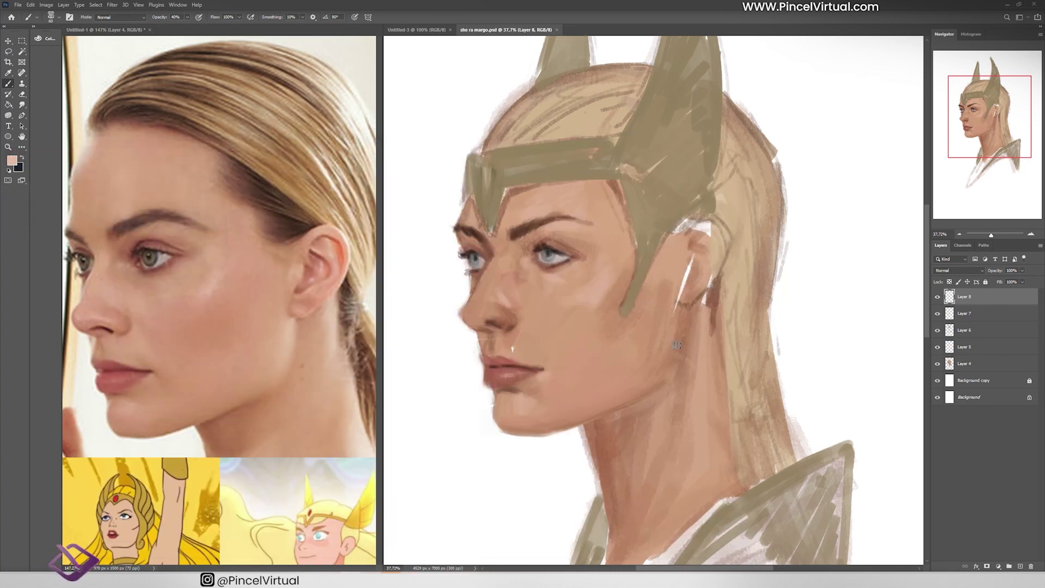
# Lighten the back of the jaw, the neck and the outer hair edge with pale tones, raising opacity to 100%.
pyautogui.moveTo(680, 311)
pyautogui.mouseDown()
pyautogui.moveTo(674, 365)
pyautogui.moveTo(657, 382)
pyautogui.mouseUp()
pyautogui.press('0')
pyautogui.moveTo(716, 303)
pyautogui.mouseDown()
pyautogui.moveTo(712, 376)
pyautogui.moveTo(740, 495)
pyautogui.mouseUp()
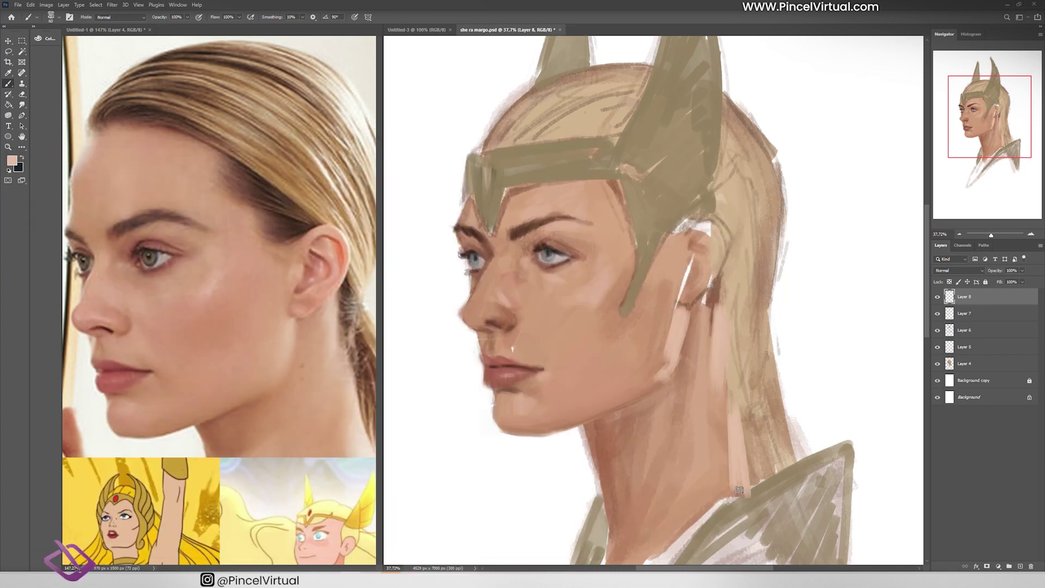
pyautogui.keyDown('alt'); pyautogui.click(706, 401); pyautogui.keyUp('alt')
pyautogui.moveTo(718, 387)
pyautogui.mouseDown()
pyautogui.moveTo(726, 493)
pyautogui.moveTo(746, 493)
pyautogui.mouseUp()
pyautogui.moveTo(779, 202)
pyautogui.mouseDown()
pyautogui.moveTo(748, 119)
pyautogui.moveTo(800, 465)
pyautogui.moveTo(812, 468)
pyautogui.mouseUp()
# Paint dark swept-back strands above the tiara and at the temple with a brown sampled from the photo's hair.
pyautogui.keyDown('alt'); pyautogui.click(168, 118); pyautogui.keyUp('alt')
pyautogui.moveTo(517, 182); pyautogui.dragTo(548, 128)
pyautogui.moveTo(522, 163); pyautogui.dragTo(620, 123)
pyautogui.moveTo(566, 160)
pyautogui.mouseDown()
pyautogui.moveTo(672, 122)
pyautogui.moveTo(659, 150)
pyautogui.mouseUp()
pyautogui.moveTo(555, 175)
pyautogui.mouseDown()
pyautogui.moveTo(577, 163)
pyautogui.moveTo(648, 169)
pyautogui.mouseUp()
pyautogui.moveTo(644, 231); pyautogui.dragTo(626, 210)
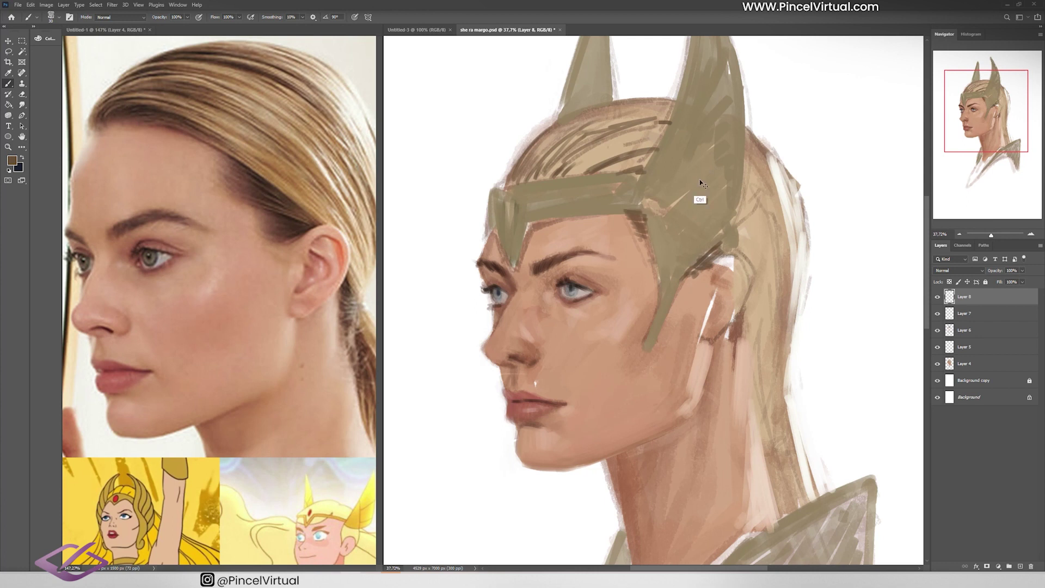
# Paint dark hair strands behind the ear and down the ponytail to the shoulder armour.
pyautogui.moveTo(742, 239)
pyautogui.mouseDown()
pyautogui.moveTo(760, 344)
pyautogui.moveTo(750, 340)
pyautogui.moveTo(770, 380)
pyautogui.mouseUp()
pyautogui.moveTo(754, 300)
pyautogui.mouseDown()
pyautogui.moveTo(790, 391)
pyautogui.moveTo(765, 416)
pyautogui.mouseUp()
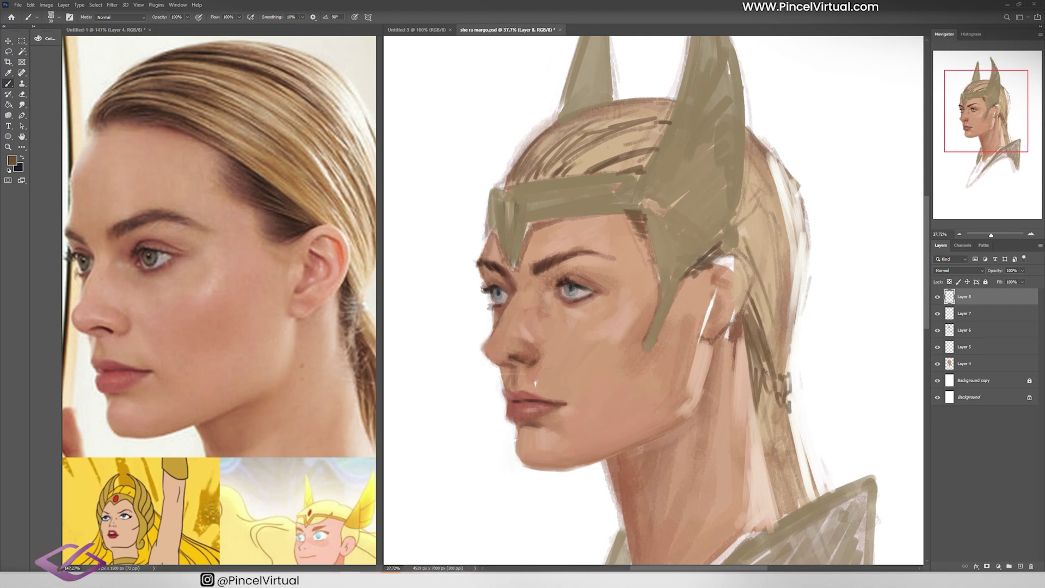
pyautogui.moveTo(759, 373); pyautogui.dragTo(772, 474)
pyautogui.moveTo(770, 430); pyautogui.dragTo(789, 517)
pyautogui.moveTo(761, 331); pyautogui.dragTo(750, 309)
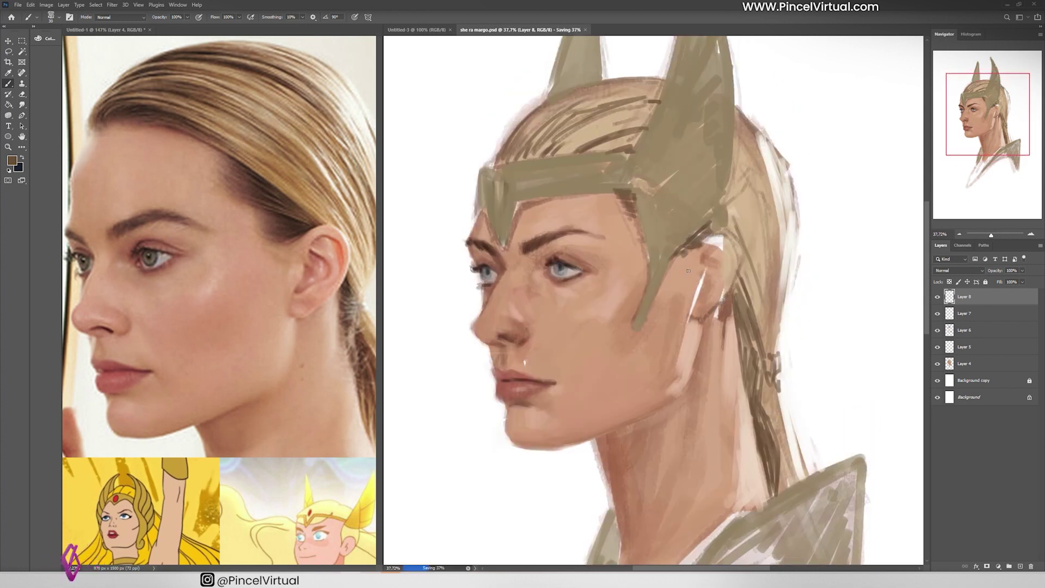
# Add soft white highlights to the cheek and nose on a new layer at 10% opacity.
pyautogui.hotkey('ctrl', 'shift', 'alt', 'n')
pyautogui.keyDown('alt'); pyautogui.click(476, 149); pyautogui.keyUp('alt')
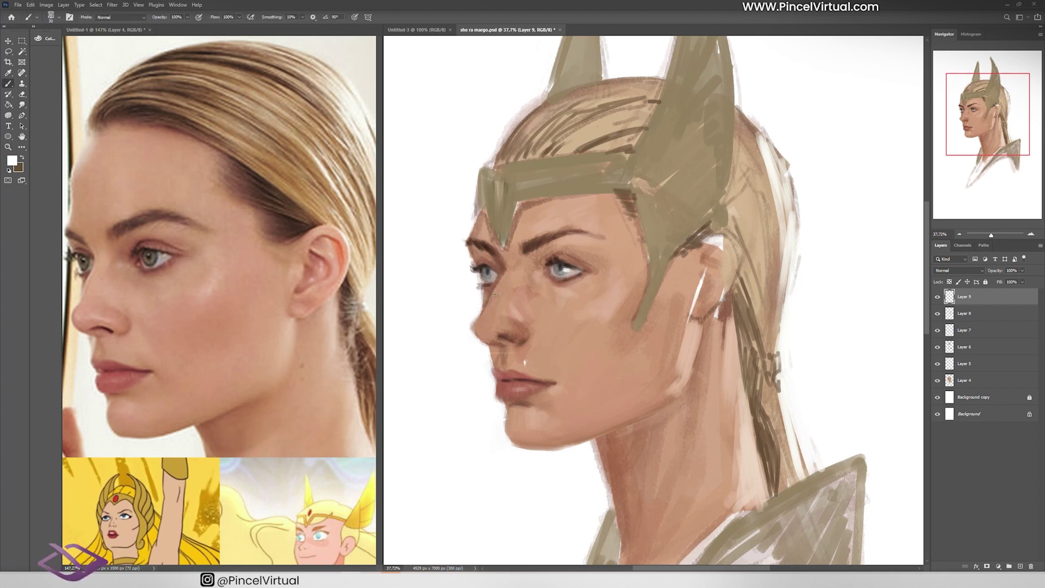
pyautogui.hotkey('ctrl', 'shift', 'alt', 'n')
pyautogui.press('1')
pyautogui.moveTo(616, 296); pyautogui.dragTo(594, 320)
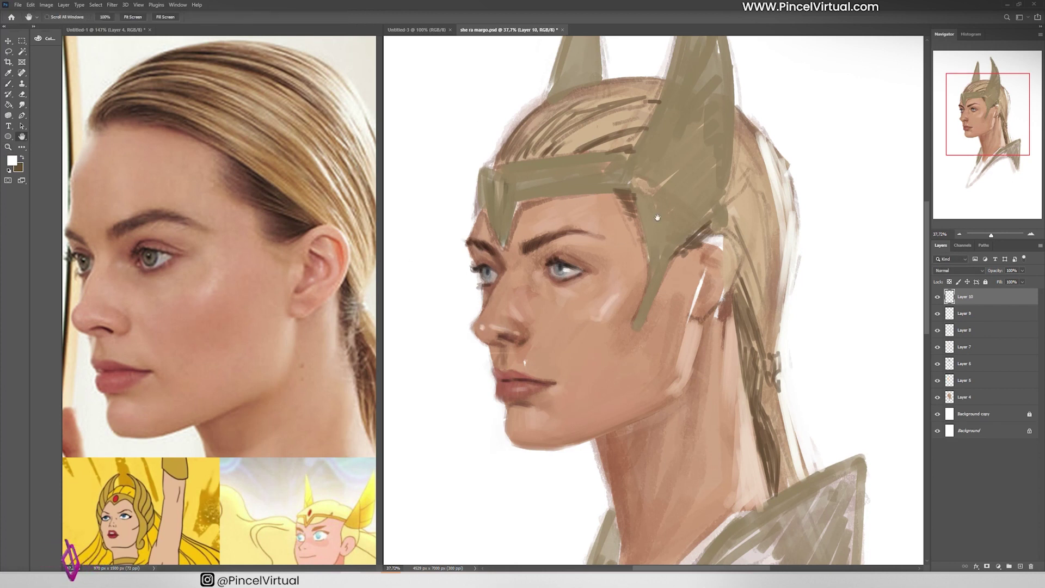
# On a new layer at 100% opacity, paint the tiara band in light and dark gold tones based on the watch reference.
pyautogui.hotkey('ctrl', 'shift', 'alt', 'n')
pyautogui.press('0')
pyautogui.keyDown('alt'); pyautogui.click(86, 343); pyautogui.keyUp('alt')
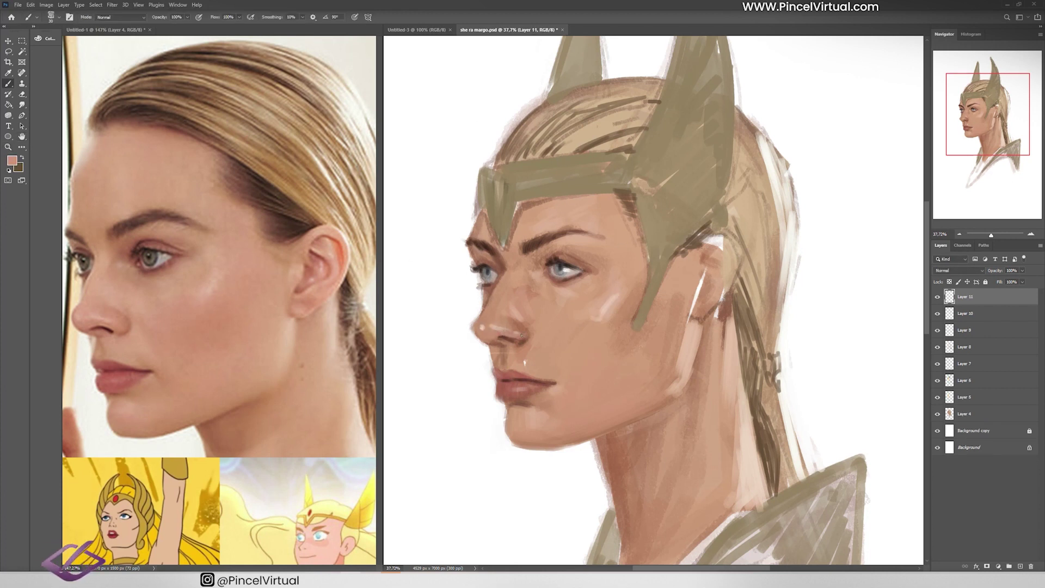
pyautogui.keyDown('alt'); pyautogui.click(521, 209); pyautogui.keyUp('alt')
pyautogui.press('0')
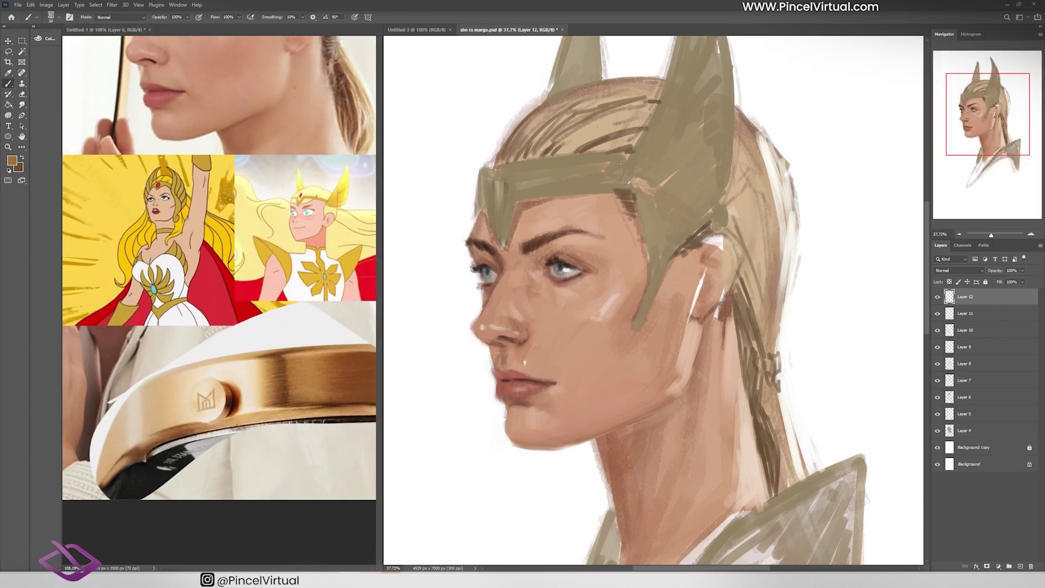
pyautogui.moveTo(597, 180)
pyautogui.mouseDown()
pyautogui.moveTo(611, 157)
pyautogui.moveTo(623, 190)
pyautogui.mouseUp()
pyautogui.moveTo(598, 157)
pyautogui.mouseDown()
pyautogui.moveTo(580, 185)
pyautogui.moveTo(528, 187)
pyautogui.moveTo(566, 164)
pyautogui.moveTo(511, 229)
pyautogui.mouseUp()
pyautogui.moveTo(571, 188)
pyautogui.mouseDown()
pyautogui.moveTo(599, 169)
pyautogui.moveTo(583, 160)
pyautogui.moveTo(626, 207)
pyautogui.mouseUp()
pyautogui.keyDown('alt'); pyautogui.click(642, 159); pyautogui.keyUp('alt')
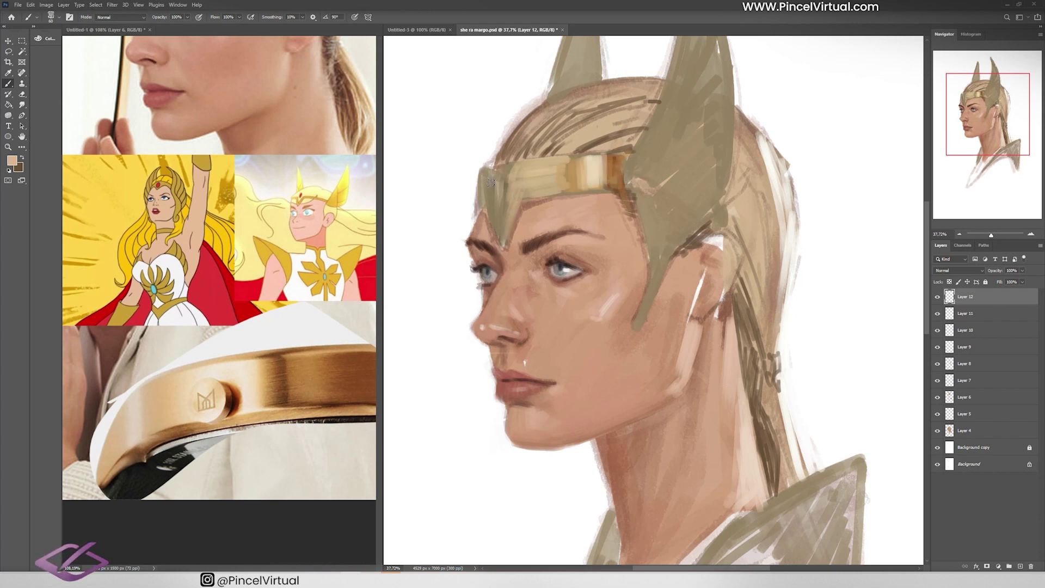
# Shade the tiara's pointed front piece in gold and brown with sampled colours.
pyautogui.keyDown('alt'); pyautogui.click(469, 172); pyautogui.keyUp('alt')
pyautogui.moveTo(489, 170); pyautogui.dragTo(495, 237)
pyautogui.keyDown('alt'); pyautogui.click(514, 196); pyautogui.keyUp('alt')
pyautogui.moveTo(511, 183); pyautogui.dragTo(530, 167)
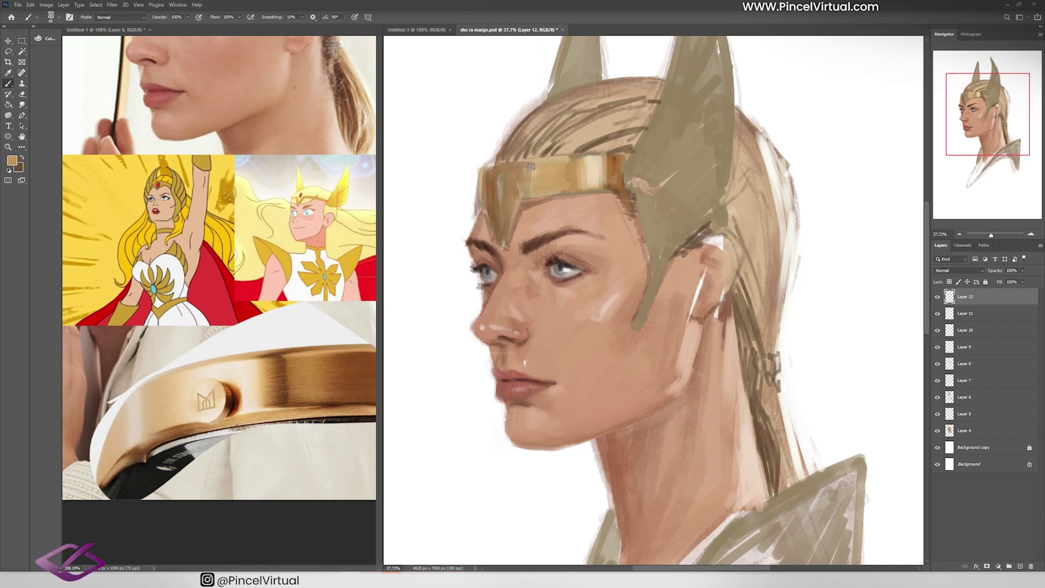
# Paint a pale gold edge and reddish brown shading along the near wing and its pointed cheek piece.
pyautogui.scroll(5, 544, 217)
pyautogui.moveTo(626, 108); pyautogui.dragTo(618, 267)
pyautogui.keyDown('alt'); pyautogui.click(620, 261); pyautogui.keyUp('alt')
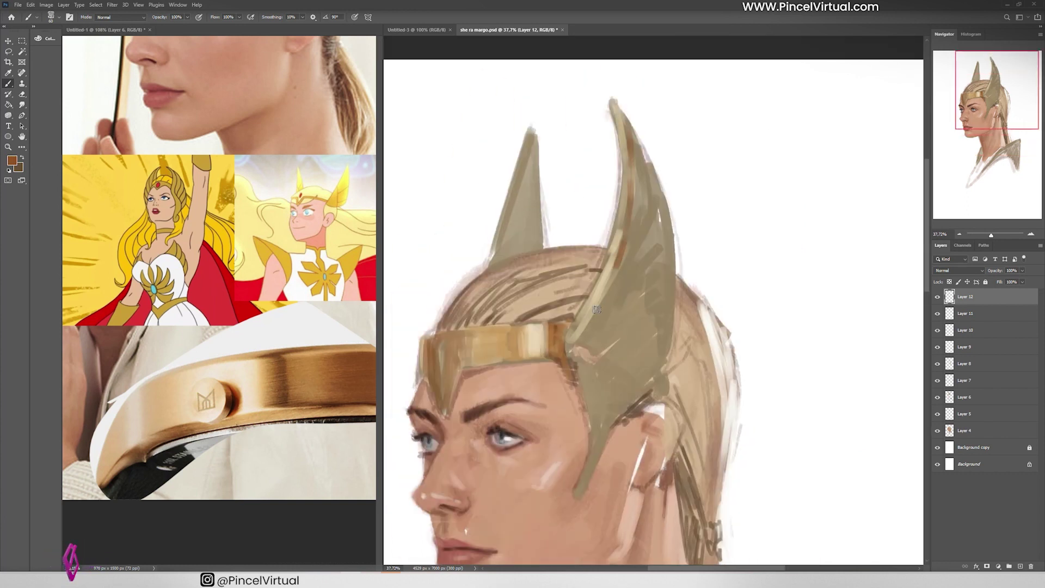
pyautogui.moveTo(631, 161); pyautogui.dragTo(596, 322)
pyautogui.scroll(-3, 598, 326)
pyautogui.moveTo(610, 274); pyautogui.dragTo(580, 430)
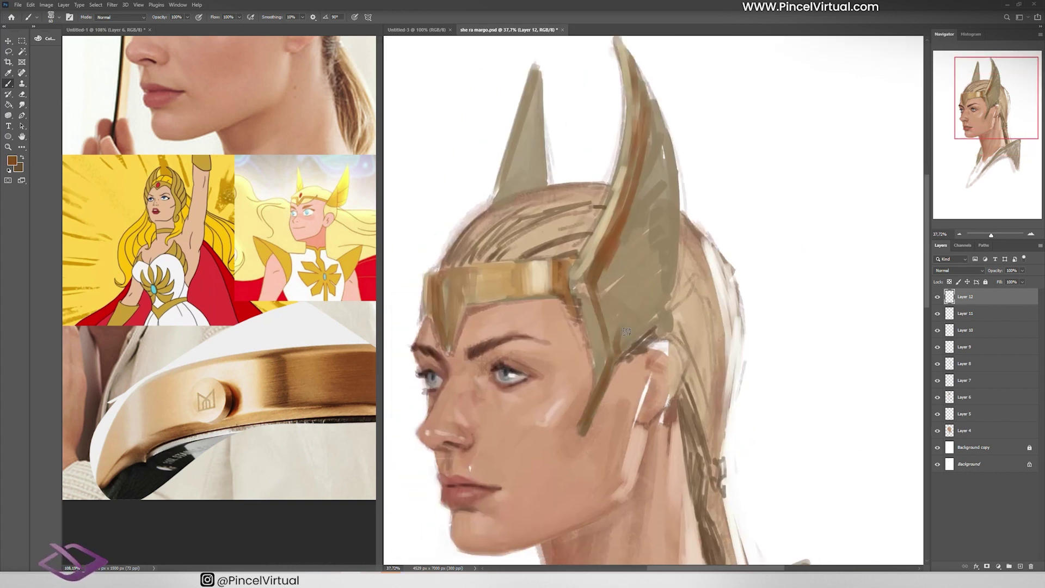
# Examine the painted face beside the reference photo at closer zoom.
pyautogui.press('z')
pyautogui.moveTo(626, 331)
pyautogui.mouseDown()
pyautogui.moveTo(607, 175)
pyautogui.moveTo(544, 174)
pyautogui.moveTo(700, 174)
pyautogui.moveTo(719, 105)
pyautogui.mouseUp()
pyautogui.moveTo(163, 163); pyautogui.dragTo(283, 163)
pyautogui.press('b')
pyautogui.scroll(5, 473, 383)
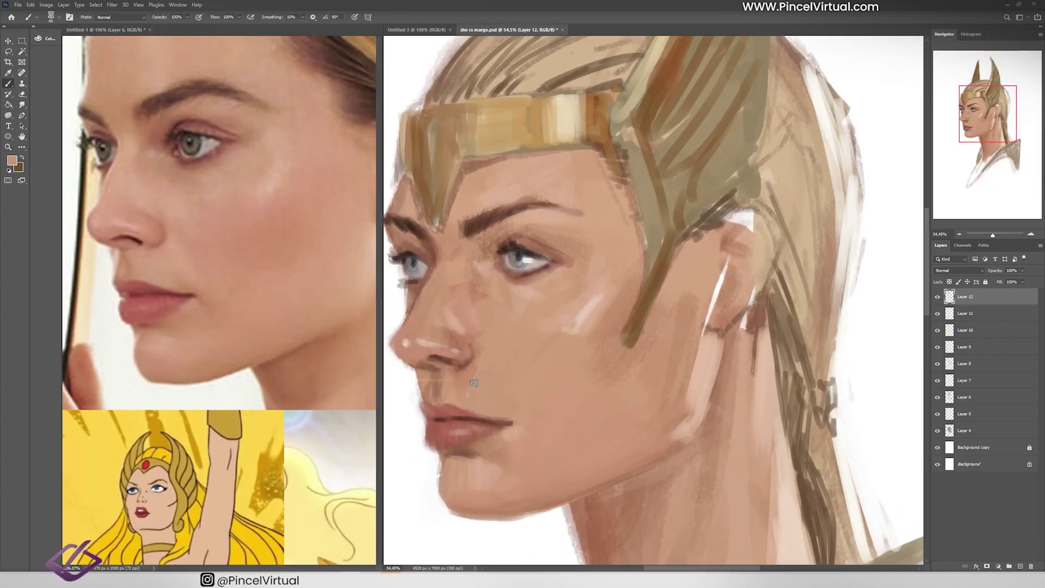
pyautogui.press('z')
pyautogui.moveTo(502, 385); pyautogui.dragTo(468, 383)
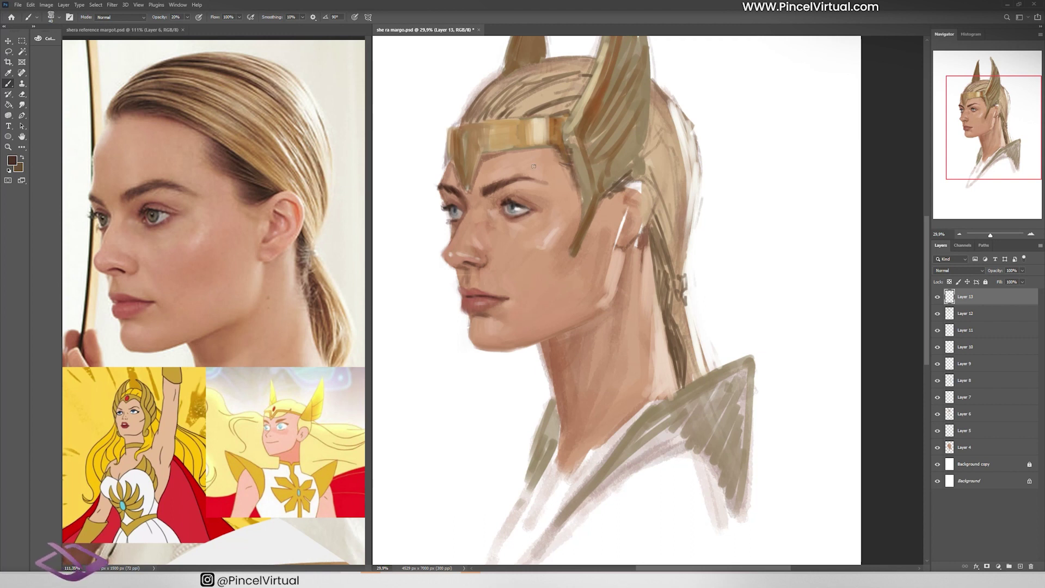
# Paint the ear's outline and inner folds with sampled skin and brown tones at 100% opacity.
pyautogui.moveTo(611, 197)
pyautogui.mouseDown()
pyautogui.moveTo(622, 203)
pyautogui.moveTo(645, 185)
pyautogui.moveTo(619, 239)
pyautogui.moveTo(645, 217)
pyautogui.mouseUp()
pyautogui.keyDown('alt'); pyautogui.click(626, 198); pyautogui.keyUp('alt')
pyautogui.press('0')
pyautogui.keyDown('alt'); pyautogui.click(646, 216); pyautogui.keyUp('alt')
pyautogui.keyDown('alt'); pyautogui.click(631, 209); pyautogui.keyUp('alt')
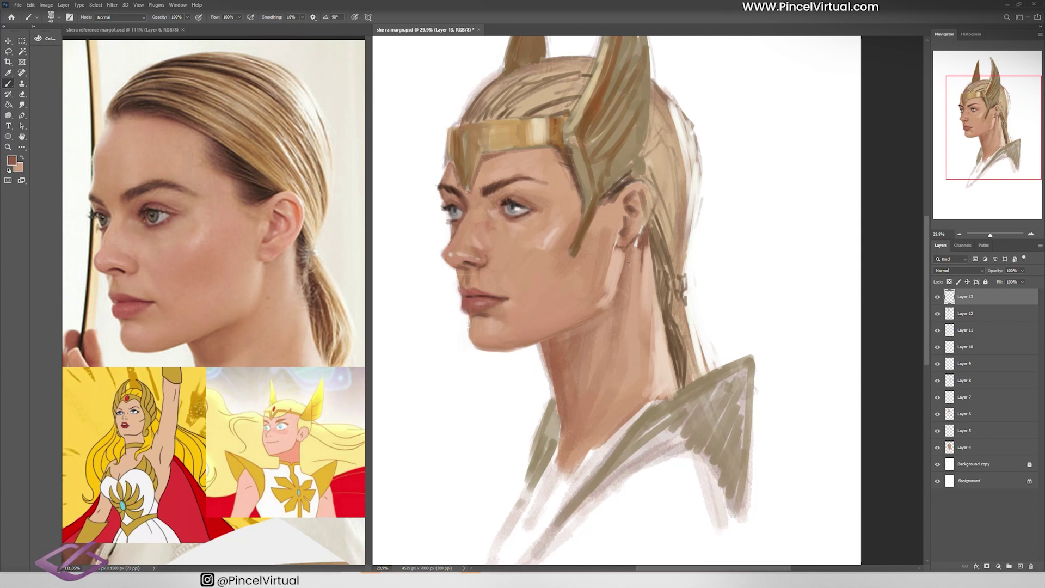
# Soften the light strip along the back of the jaw with sampled skin tones at 60% opacity.
pyautogui.moveTo(611, 262); pyautogui.dragTo(616, 300)
pyautogui.press('6')
pyautogui.keyDown('alt'); pyautogui.click(601, 291); pyautogui.keyUp('alt')
pyautogui.moveTo(602, 234); pyautogui.dragTo(598, 297)
pyautogui.keyDown('alt'); pyautogui.click(597, 296); pyautogui.keyUp('alt')
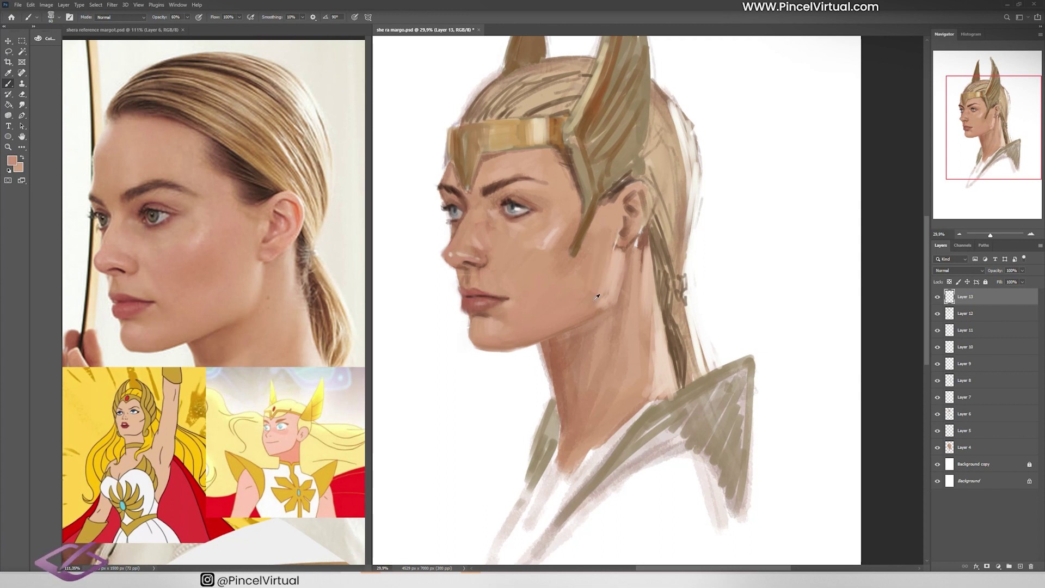
pyautogui.keyDown('alt'); pyautogui.click(191, 333); pyautogui.keyUp('alt')
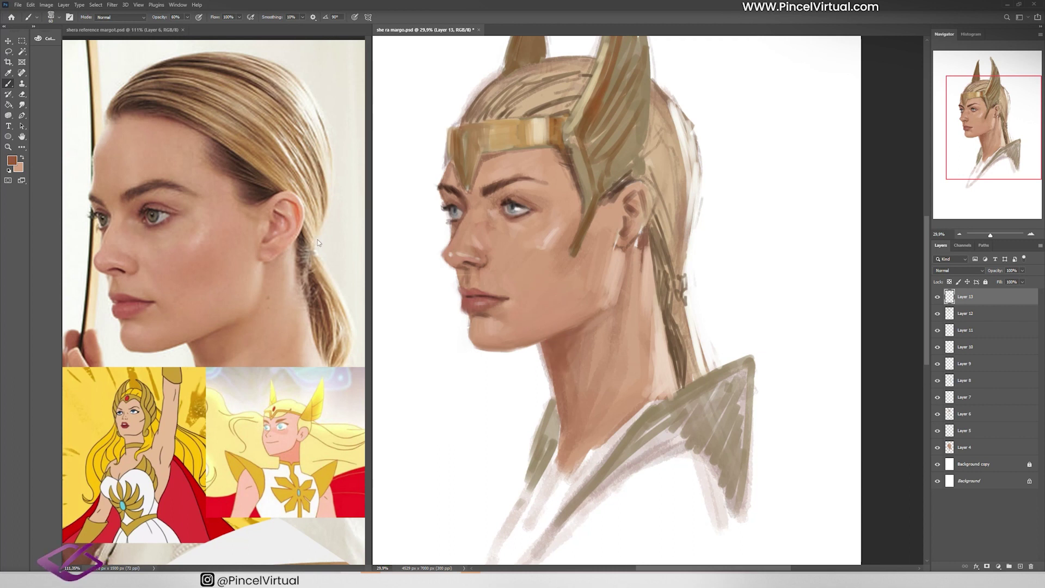
# Darken the tiara band beside the near wing and add pale gold highlights to the wing, consulting the watch reference.
pyautogui.moveTo(267, 336)
pyautogui.mouseDown()
pyautogui.moveTo(261, 211)
pyautogui.moveTo(305, 92)
pyautogui.mouseUp()
pyautogui.click(565, 126)
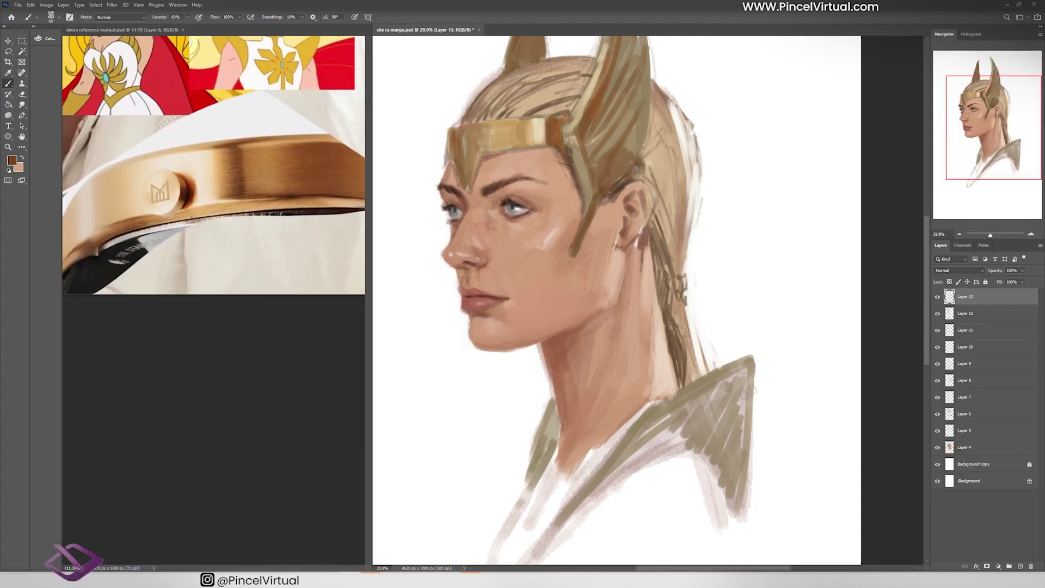
pyautogui.scroll(5, 610, 158)
pyautogui.keyDown('alt'); pyautogui.click(603, 179); pyautogui.keyUp('alt')
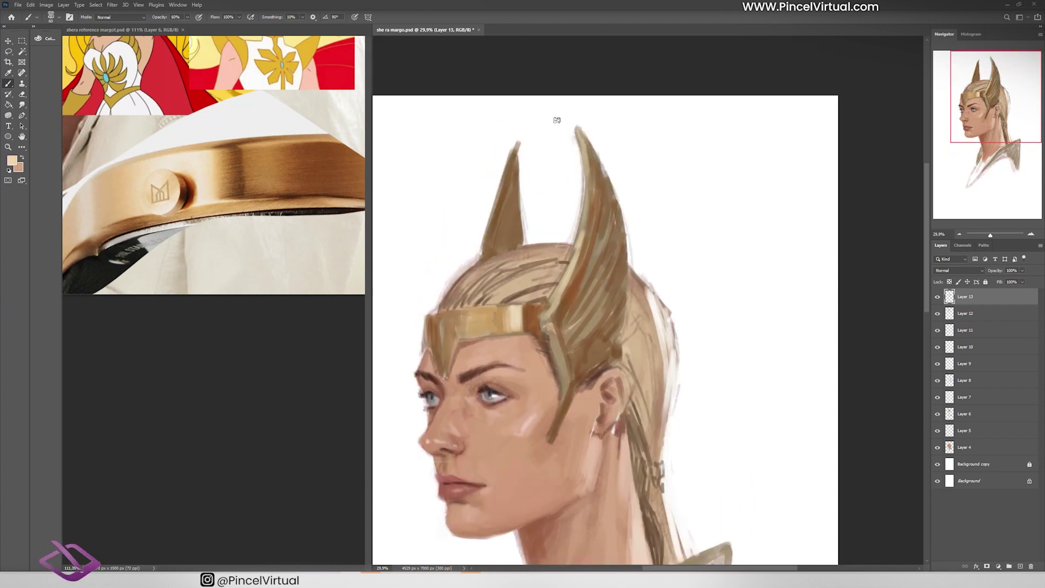
pyautogui.moveTo(592, 148)
pyautogui.mouseDown()
pyautogui.moveTo(552, 340)
pyautogui.moveTo(567, 275)
pyautogui.moveTo(624, 240)
pyautogui.moveTo(597, 251)
pyautogui.mouseUp()
pyautogui.scroll(-2, 567, 276)
pyautogui.keyDown('alt'); pyautogui.click(590, 293); pyautogui.keyUp('alt')
# Cover the near shoulder armour with golden brown strokes from the collar to its tip.
pyautogui.scroll(-5, 550, 309)
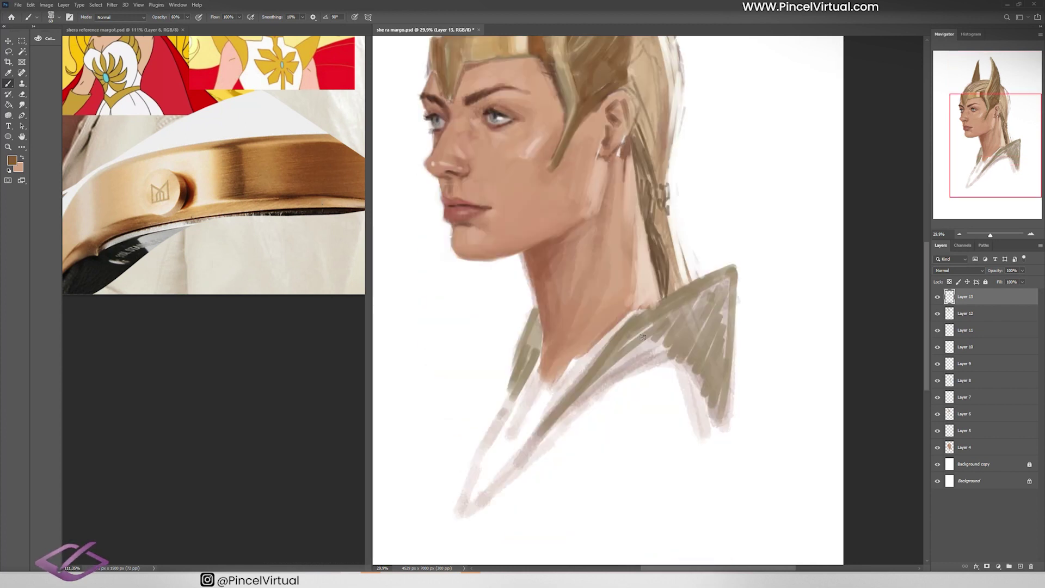
pyautogui.moveTo(593, 375)
pyautogui.mouseDown()
pyautogui.moveTo(637, 326)
pyautogui.moveTo(700, 294)
pyautogui.mouseUp()
pyautogui.moveTo(675, 354)
pyautogui.mouseDown()
pyautogui.moveTo(730, 342)
pyautogui.moveTo(636, 348)
pyautogui.moveTo(531, 452)
pyautogui.mouseUp()
# Merge the painting layers into one and erase sketch strokes beneath the shoulder armour's lower edge.
pyautogui.hotkey('ctrl', 'e')
pyautogui.press('e')
pyautogui.moveTo(669, 359); pyautogui.dragTo(593, 403)
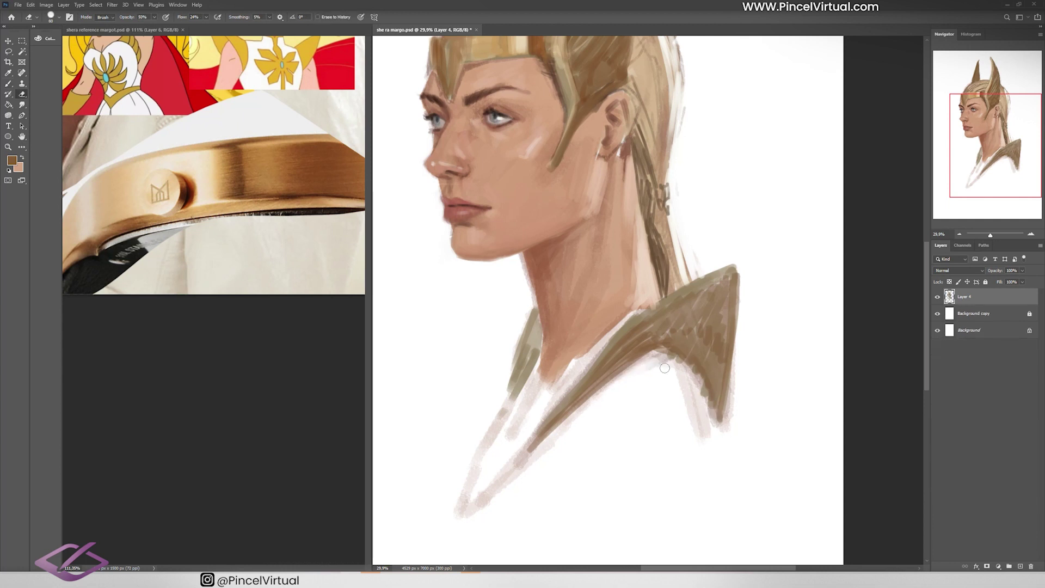
# Erase the sketch strokes beneath the near shoulder armour and fill the garment front down to its point with off-white on a new layer.
pyautogui.moveTo(708, 419)
pyautogui.mouseDown()
pyautogui.moveTo(663, 359)
pyautogui.moveTo(696, 379)
pyautogui.moveTo(686, 388)
pyautogui.moveTo(615, 364)
pyautogui.mouseUp()
pyautogui.press('b')
pyautogui.keyDown('alt'); pyautogui.click(571, 369); pyautogui.keyUp('alt')
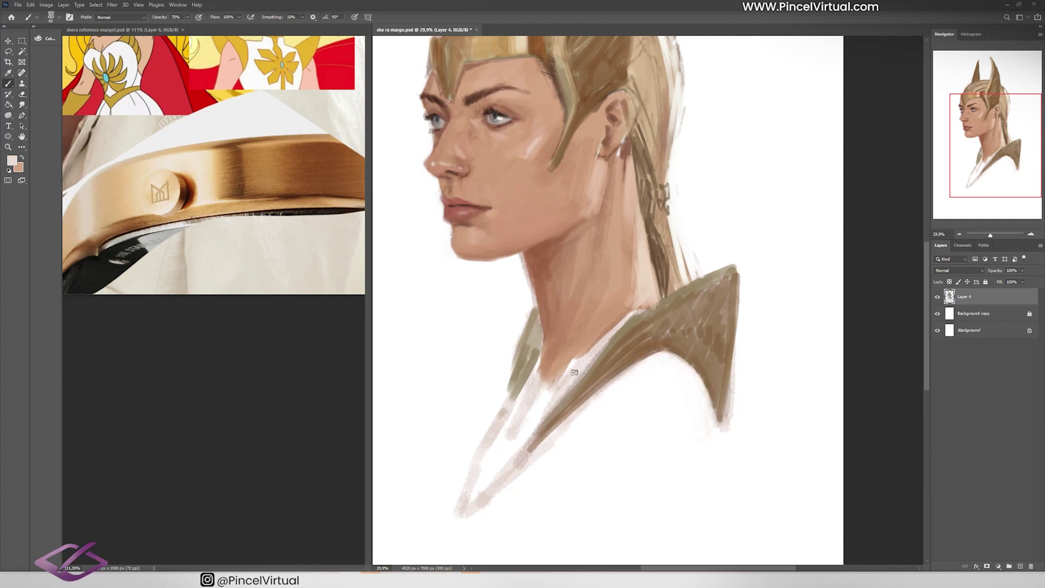
pyautogui.hotkey('ctrl', 'shift', 'alt', 'n')
pyautogui.scroll(5, 218, 163)
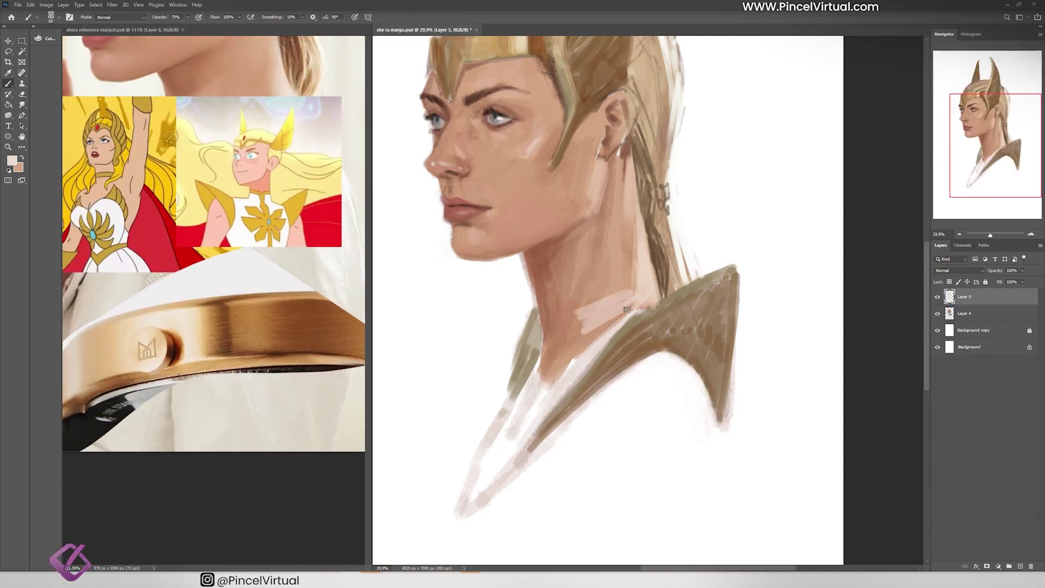
pyautogui.hotkey('ctrl', 'shift', 'alt', 'n')
pyautogui.keyDown('alt'); pyautogui.click(179, 121); pyautogui.keyUp('alt')
pyautogui.press('Return')
pyautogui.press('b')
pyautogui.moveTo(621, 307); pyautogui.dragTo(569, 361)
pyautogui.moveTo(572, 332); pyautogui.dragTo(487, 463)
pyautogui.moveTo(542, 398); pyautogui.dragTo(484, 473)
pyautogui.moveTo(508, 438); pyautogui.dragTo(468, 504)
# Merge the garment into the painting layer, clean its pointed outer edge, and shape the pale collar around the neck.
pyautogui.hotkey('ctrl', 'e')
pyautogui.hotkey('ctrl', 'e')
pyautogui.moveTo(504, 405); pyautogui.dragTo(454, 525)
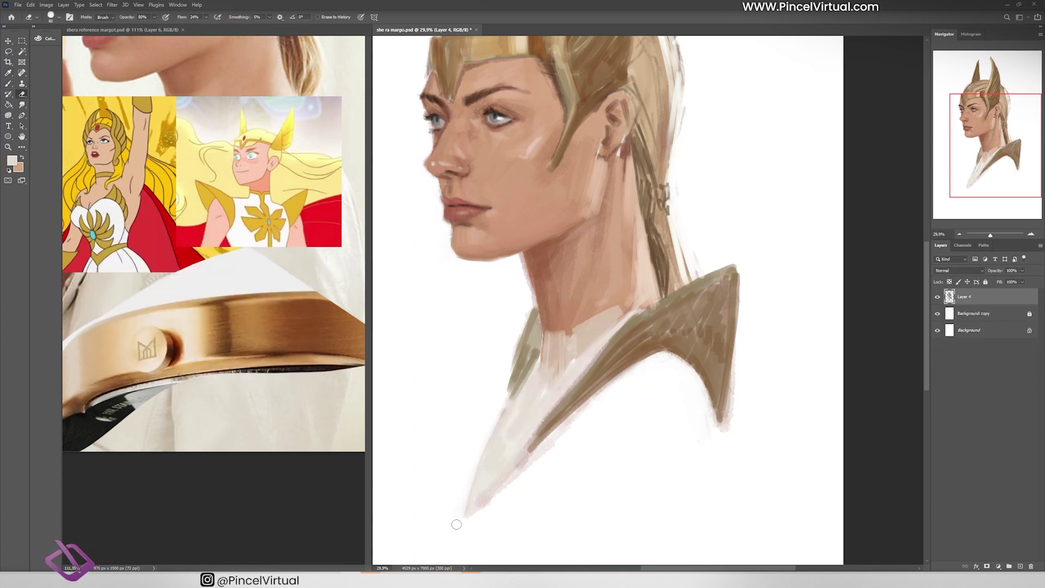
pyautogui.moveTo(555, 326)
pyautogui.mouseDown()
pyautogui.moveTo(549, 368)
pyautogui.moveTo(642, 283)
pyautogui.moveTo(593, 326)
pyautogui.mouseUp()
pyautogui.moveTo(634, 286)
pyautogui.mouseDown()
pyautogui.moveTo(542, 362)
pyautogui.moveTo(571, 376)
pyautogui.mouseUp()
# Paint the collar's rear edge white at 100% opacity and even out its front and side with off-white strokes.
pyautogui.keyDown('alt'); pyautogui.click(702, 240); pyautogui.keyUp('alt')
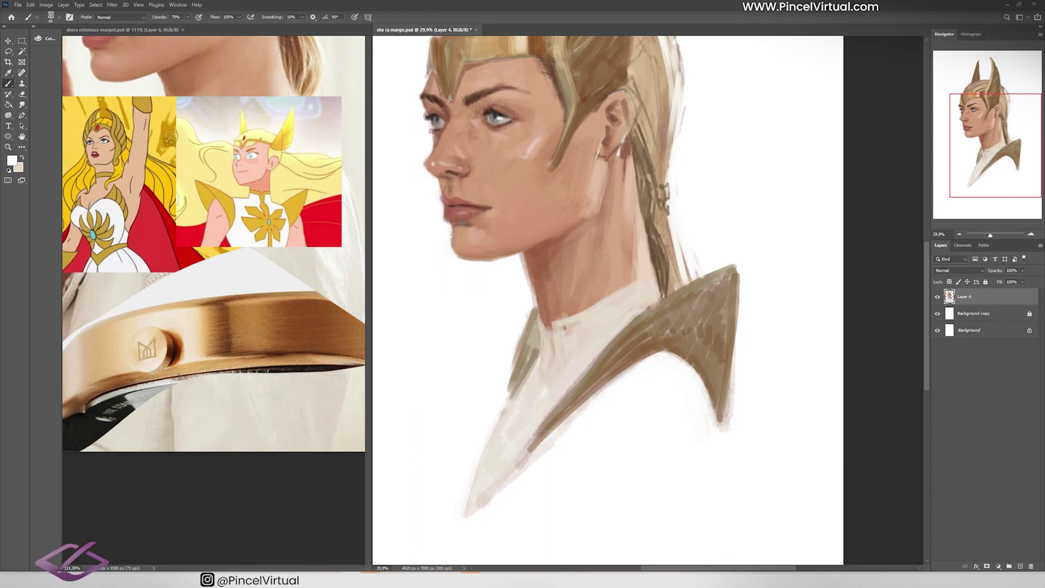
pyautogui.press('0')
pyautogui.moveTo(655, 277)
pyautogui.mouseDown()
pyautogui.moveTo(650, 305)
pyautogui.moveTo(634, 318)
pyautogui.moveTo(634, 308)
pyautogui.mouseUp()
pyautogui.moveTo(661, 269); pyautogui.dragTo(663, 294)
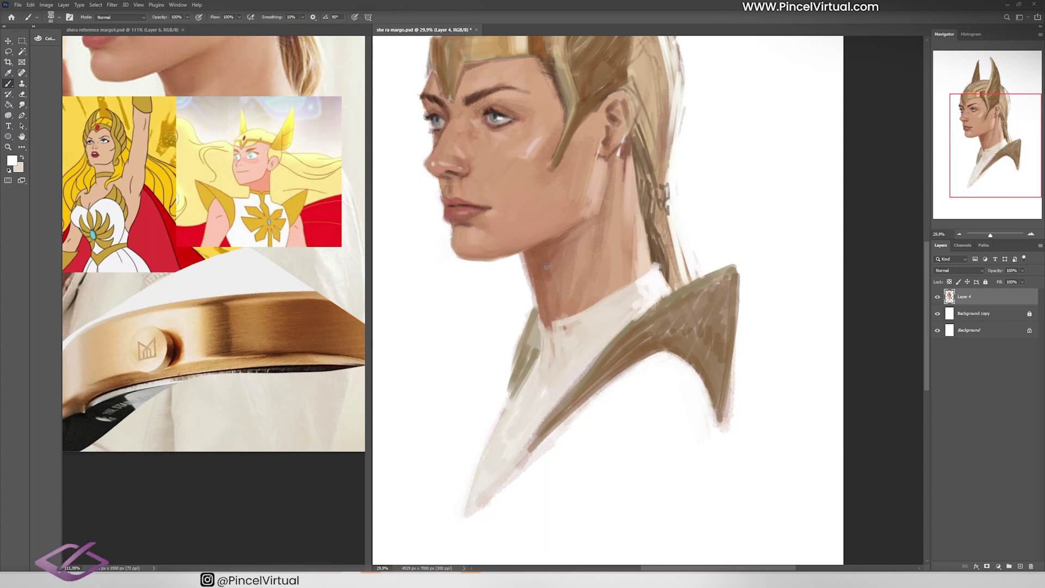
pyautogui.press('x')
pyautogui.moveTo(536, 321); pyautogui.dragTo(582, 333)
pyautogui.moveTo(656, 288); pyautogui.dragTo(634, 305)
pyautogui.moveTo(639, 280); pyautogui.dragTo(621, 332)
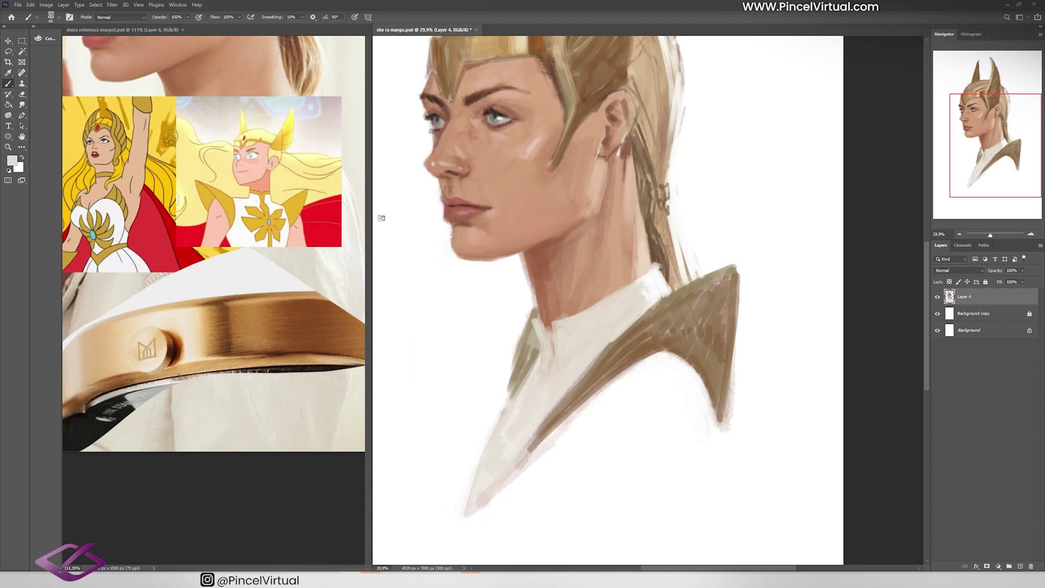
# Darken the collar opening below the neck and shade the garment front with long grey-beige strokes.
pyautogui.keyDown('alt'); pyautogui.click(553, 356); pyautogui.keyUp('alt')
pyautogui.moveTo(539, 321); pyautogui.dragTo(555, 359)
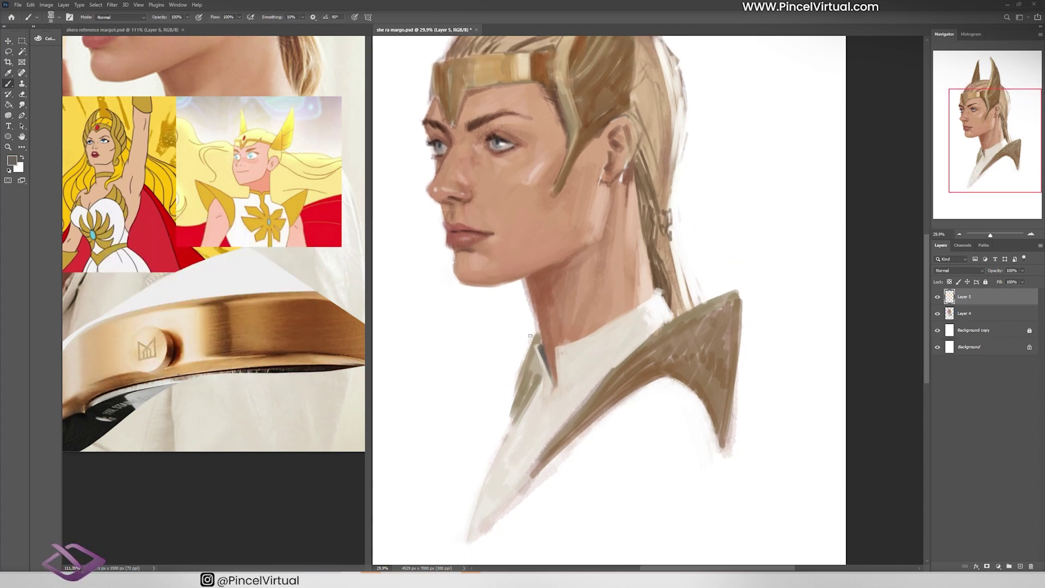
pyautogui.keyDown('alt'); pyautogui.click(545, 381); pyautogui.keyUp('alt')
pyautogui.moveTo(571, 391)
pyautogui.mouseDown()
pyautogui.moveTo(542, 435)
pyautogui.moveTo(522, 424)
pyautogui.moveTo(544, 446)
pyautogui.mouseUp()
pyautogui.moveTo(615, 354)
pyautogui.mouseDown()
pyautogui.moveTo(569, 376)
pyautogui.moveTo(561, 392)
pyautogui.mouseUp()
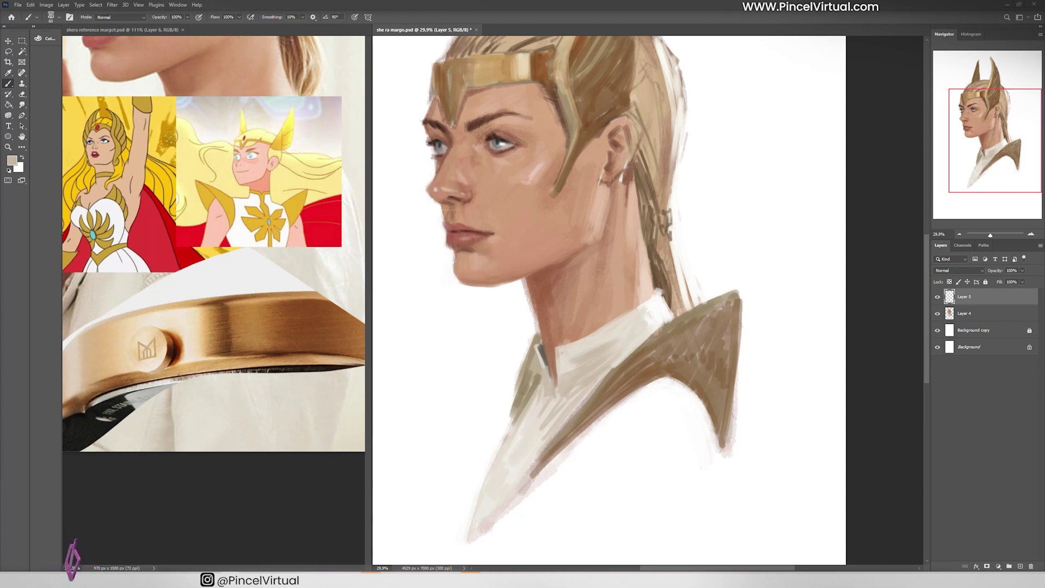
pyautogui.moveTo(593, 356)
pyautogui.mouseDown()
pyautogui.moveTo(482, 514)
pyautogui.moveTo(509, 550)
pyautogui.moveTo(553, 475)
pyautogui.mouseUp()
pyautogui.moveTo(561, 427)
pyautogui.mouseDown()
pyautogui.moveTo(520, 479)
pyautogui.moveTo(523, 461)
pyautogui.moveTo(500, 512)
pyautogui.mouseUp()
pyautogui.moveTo(561, 376); pyautogui.dragTo(517, 482)
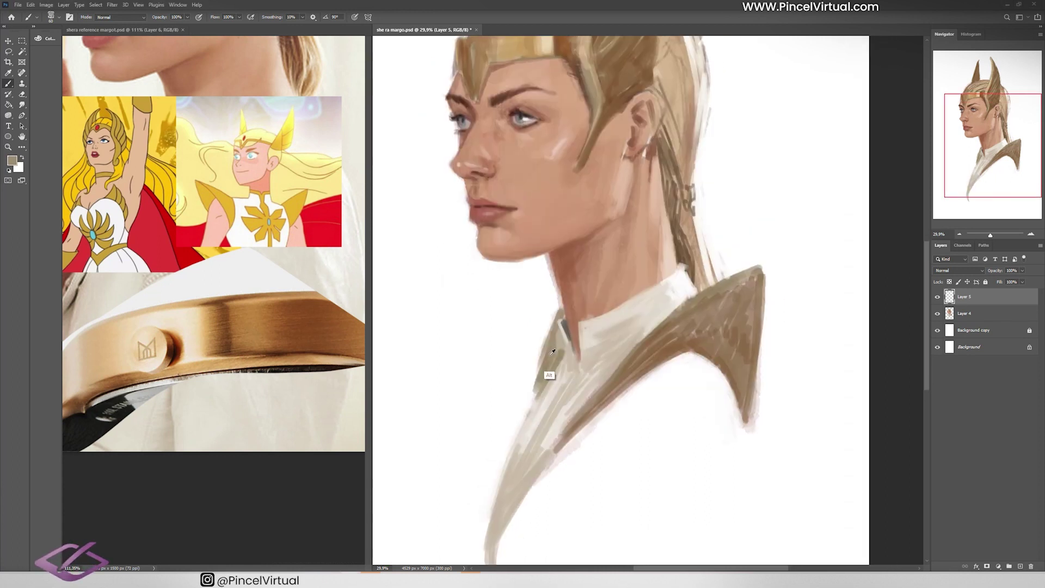
# Cover the far and near shoulder armour with sampled golden browns and clean the near armour's outline.
pyautogui.moveTo(564, 327); pyautogui.dragTo(535, 383)
pyautogui.keyDown('alt'); pyautogui.click(646, 415); pyautogui.keyUp('alt')
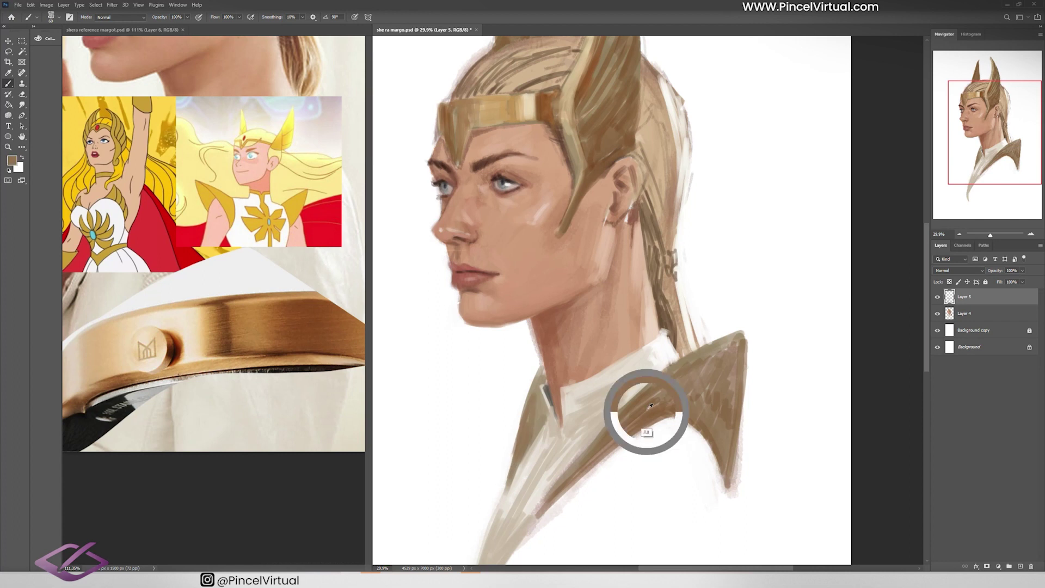
pyautogui.moveTo(650, 406)
pyautogui.mouseDown()
pyautogui.moveTo(719, 359)
pyautogui.moveTo(658, 383)
pyautogui.moveTo(746, 338)
pyautogui.moveTo(732, 473)
pyautogui.mouseUp()
pyautogui.keyDown('alt'); pyautogui.click(751, 427); pyautogui.keyUp('alt')
pyautogui.hscroll(-3, 688, 381)
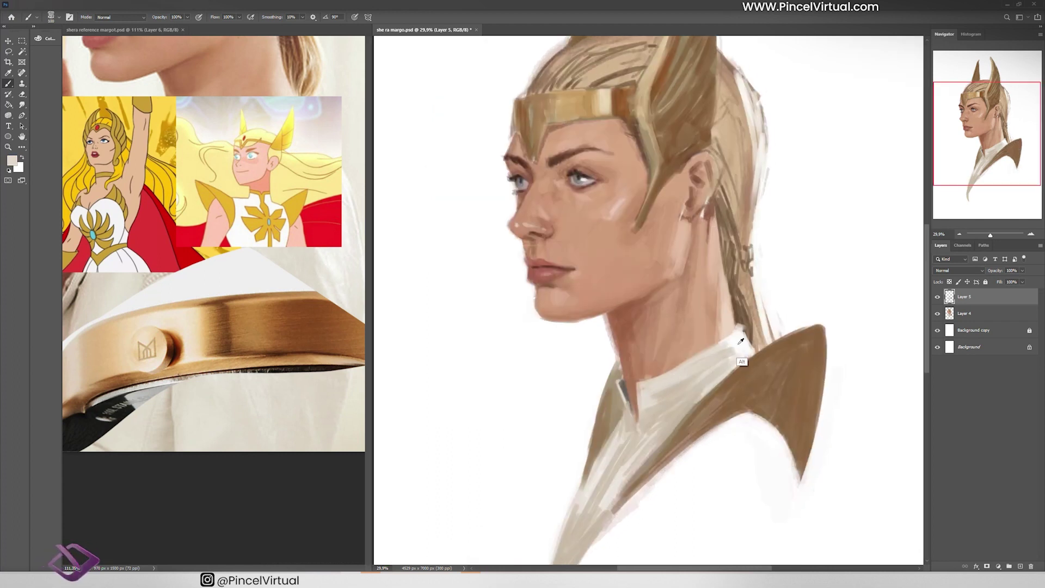
# Blend the hair behind the near tiara wing with sampled blond tones.
pyautogui.scroll(3, 805, 269)
pyautogui.keyDown('alt'); pyautogui.click(718, 157); pyautogui.keyUp('alt')
pyautogui.press('4')
pyautogui.press('0')
pyautogui.moveTo(718, 157)
pyautogui.mouseDown()
pyautogui.moveTo(739, 327)
pyautogui.moveTo(748, 245)
pyautogui.moveTo(735, 299)
pyautogui.mouseUp()
pyautogui.keyDown('alt'); pyautogui.click(735, 283); pyautogui.keyUp('alt')
pyautogui.keyDown('alt'); pyautogui.click(727, 174); pyautogui.keyUp('alt')
pyautogui.keyDown('alt'); pyautogui.click(672, 146); pyautogui.keyUp('alt')
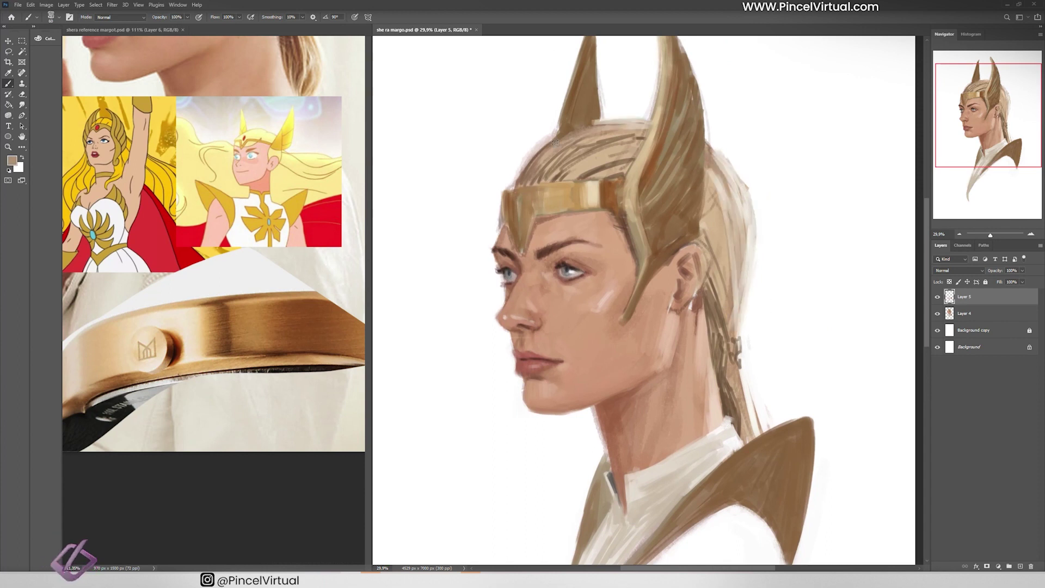
# Refine the forehead contour and far brow area under the tiara with sampled skin and white, consulting the woman's photo.
pyautogui.scroll(5, 514, 169)
pyautogui.moveTo(489, 225); pyautogui.dragTo(517, 297)
pyautogui.keyDown('alt'); pyautogui.click(473, 294); pyautogui.keyUp('alt')
pyautogui.moveTo(509, 239)
pyautogui.mouseDown()
pyautogui.moveTo(516, 296)
pyautogui.moveTo(506, 262)
pyautogui.mouseUp()
pyautogui.moveTo(291, 49); pyautogui.dragTo(291, 361)
pyautogui.scroll(3, 291, 361)
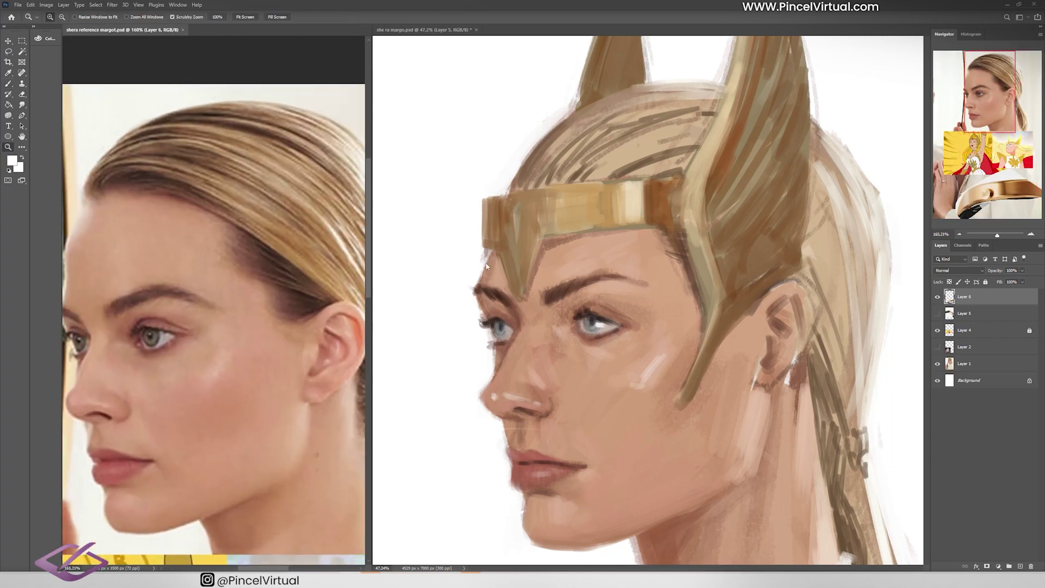
pyautogui.click(469, 262)
pyautogui.scroll(-2, 469, 263)
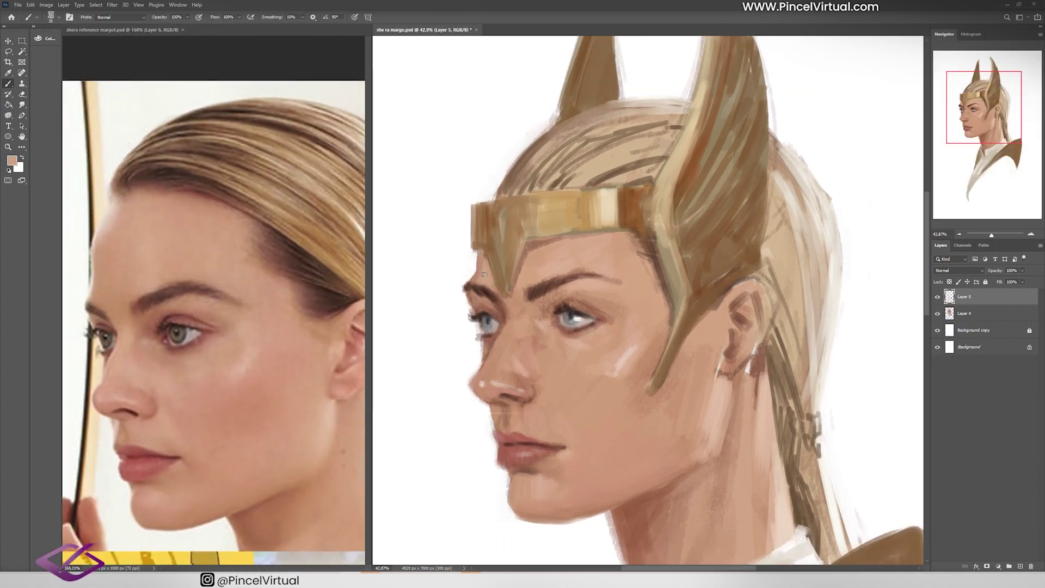
pyautogui.keyDown('alt'); pyautogui.click(489, 301); pyautogui.keyUp('alt')
pyautogui.press('4')
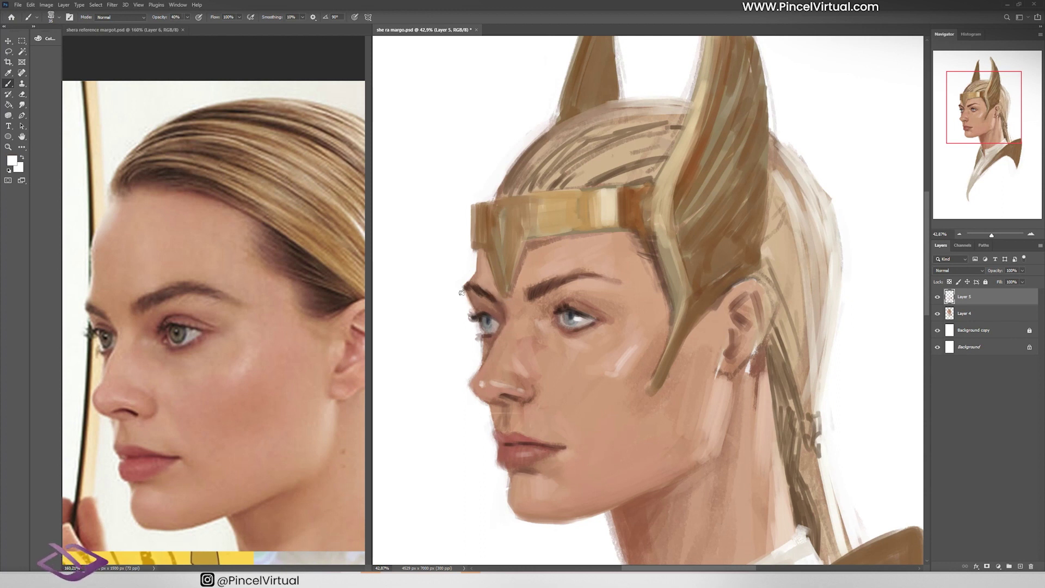
# Refine the shading around the near eye and mouth and soften the cheekbone highlight with low-opacity sampled tones on new layers.
pyautogui.hotkey('ctrl', 'shift', 'alt', 'n')
pyautogui.press('1')
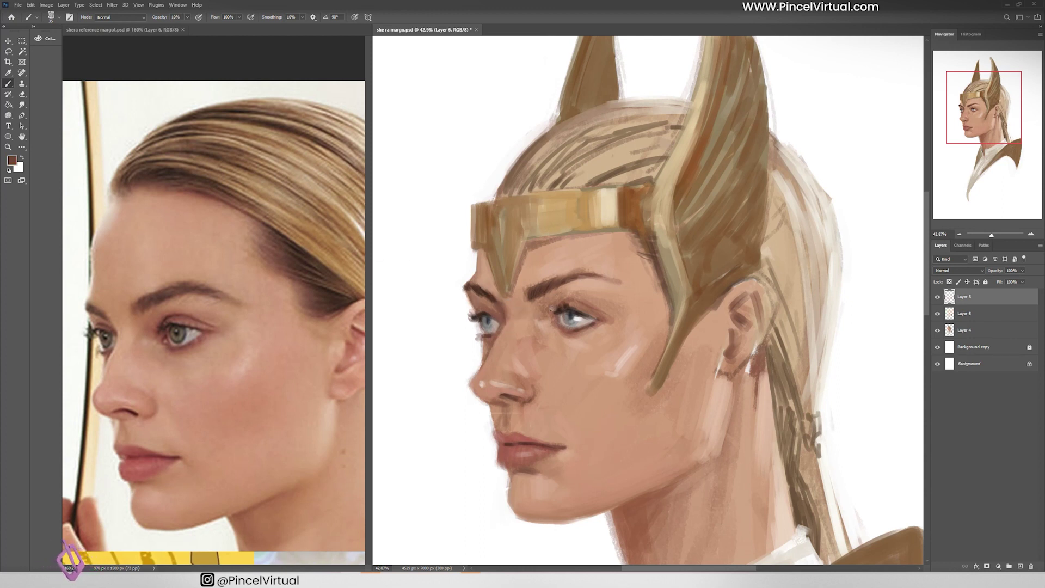
pyautogui.keyDown('alt'); pyautogui.click(554, 323); pyautogui.keyUp('alt')
pyautogui.press('4')
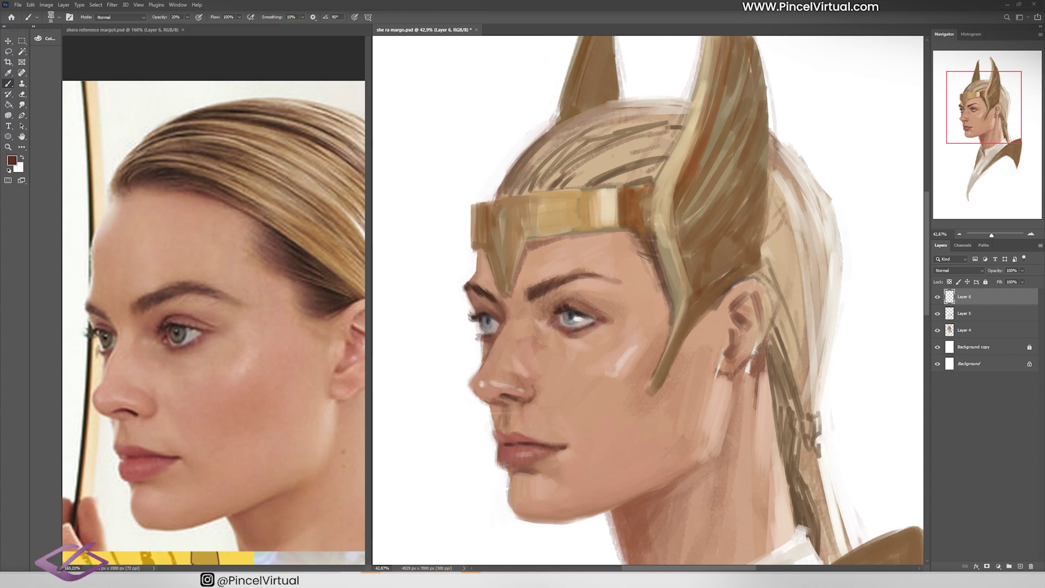
pyautogui.keyDown('alt'); pyautogui.click(507, 408); pyautogui.keyUp('alt')
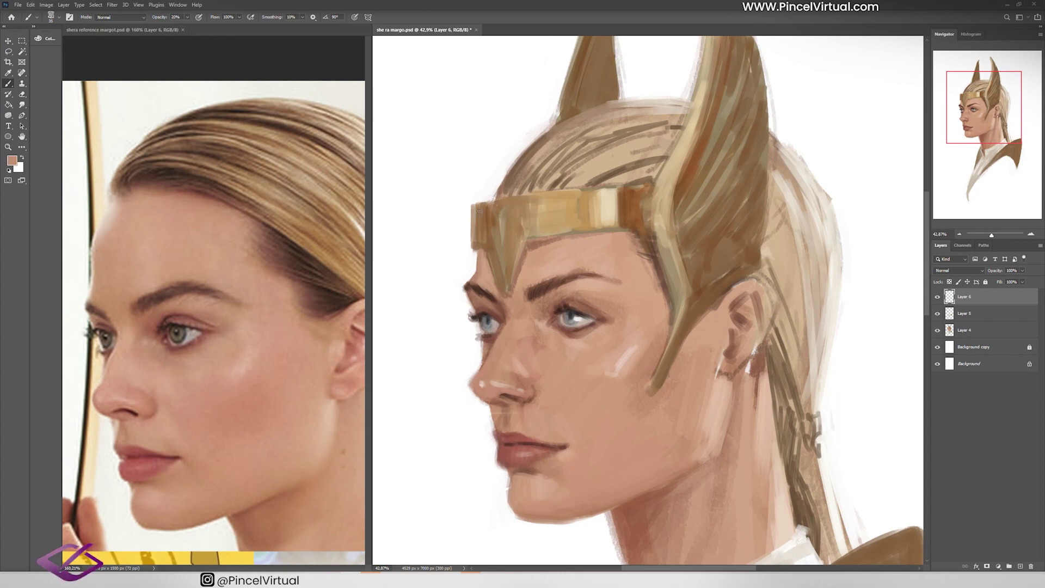
pyautogui.keyDown('alt'); pyautogui.click(626, 356); pyautogui.keyUp('alt')
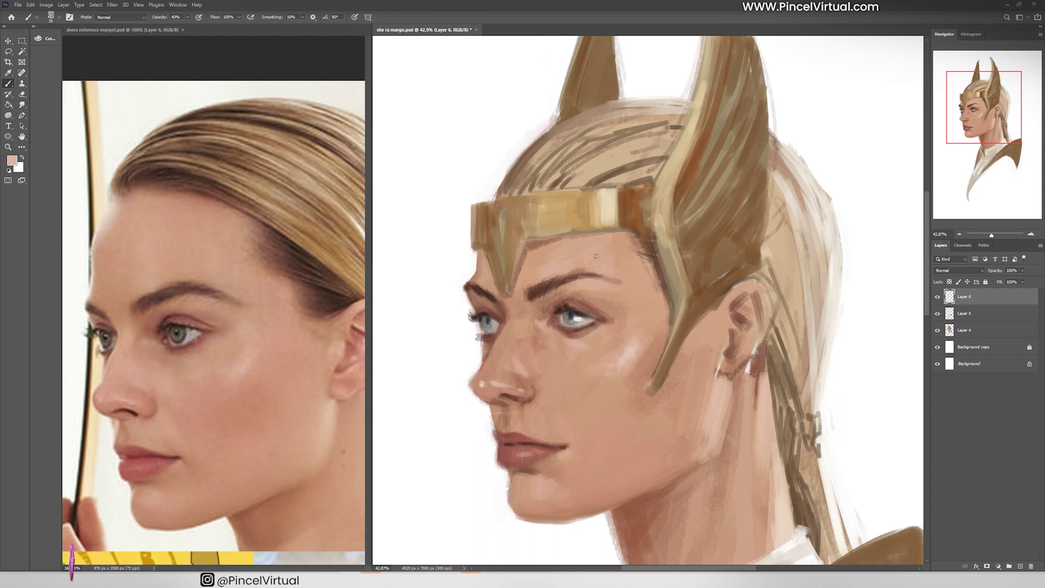
pyautogui.hotkey('ctrl', 'shift', 'alt', 'n')
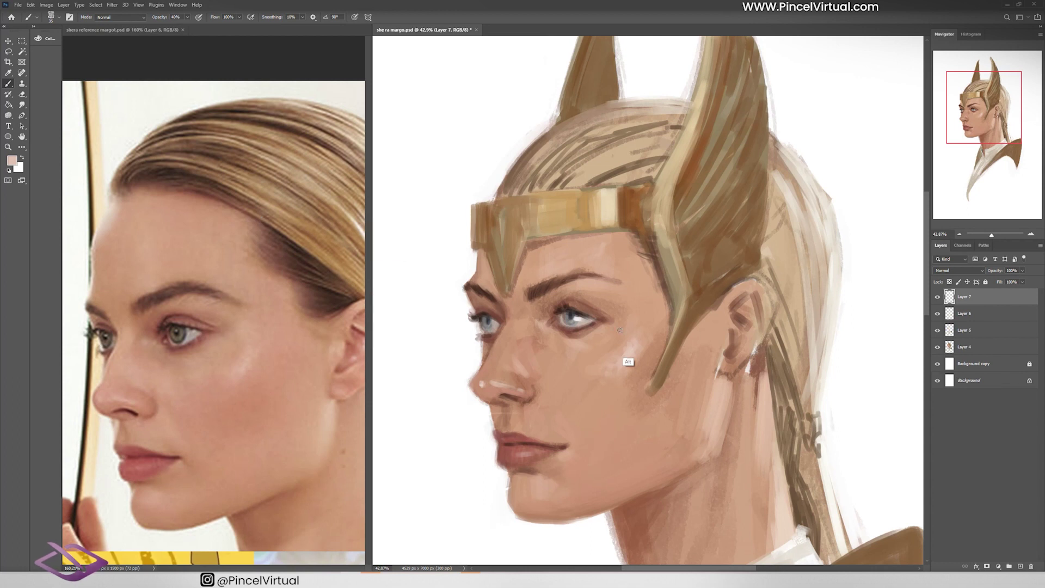
# Add white highlights to the tiara's front end and the mouth area on a new layer set to 78% opacity.
pyautogui.keyDown('alt'); pyautogui.click(471, 266); pyautogui.keyUp('alt')
pyautogui.hotkey('ctrl', 'shift', 'alt', 'n')
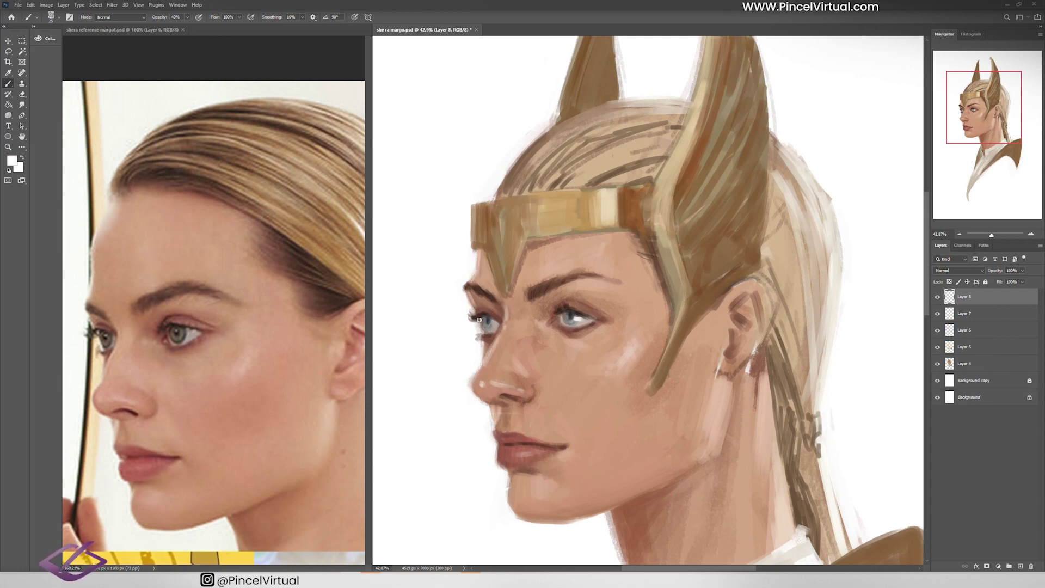
pyautogui.moveTo(474, 206); pyautogui.dragTo(484, 252)
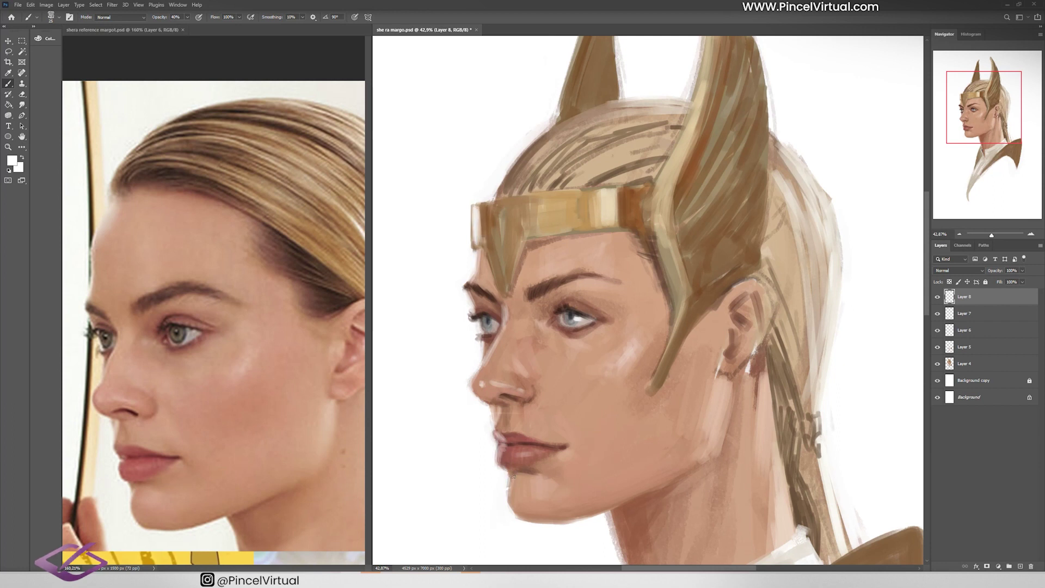
pyautogui.press('v')
pyautogui.press('7')
pyautogui.press('8')
pyautogui.press('b')
pyautogui.moveTo(513, 476)
pyautogui.mouseDown()
pyautogui.moveTo(508, 439)
pyautogui.moveTo(497, 480)
pyautogui.mouseUp()
# Save the painting and darken the near eyebrow out to its tail with dark brown sampled from the photo's hair.
pyautogui.moveTo(218, 337); pyautogui.dragTo(218, 323)
pyautogui.moveTo(608, 182); pyautogui.dragTo(562, 170)
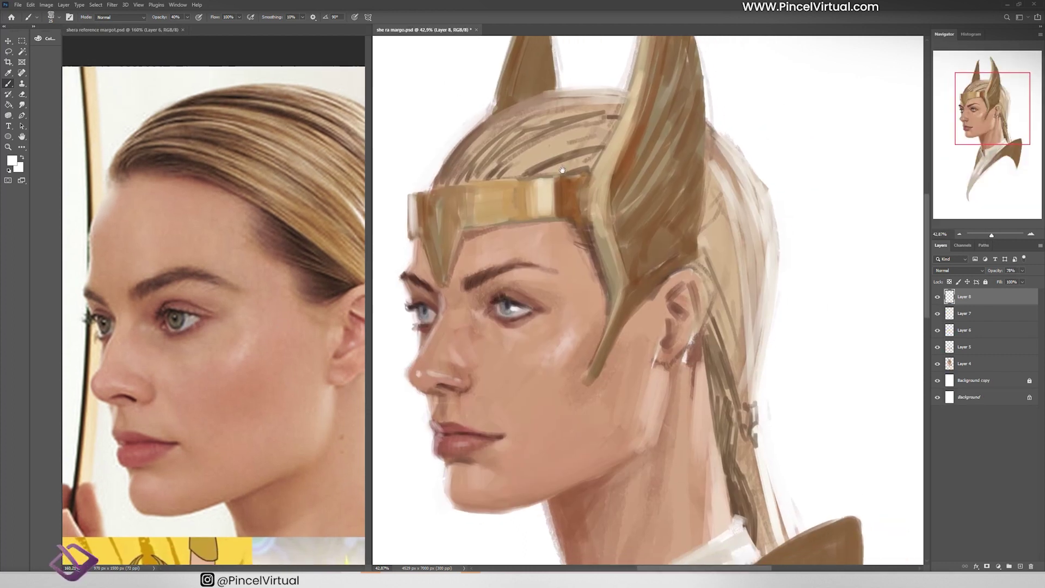
pyautogui.hotkey('ctrl', 's')
pyautogui.keyDown('alt'); pyautogui.click(330, 265); pyautogui.keyUp('alt')
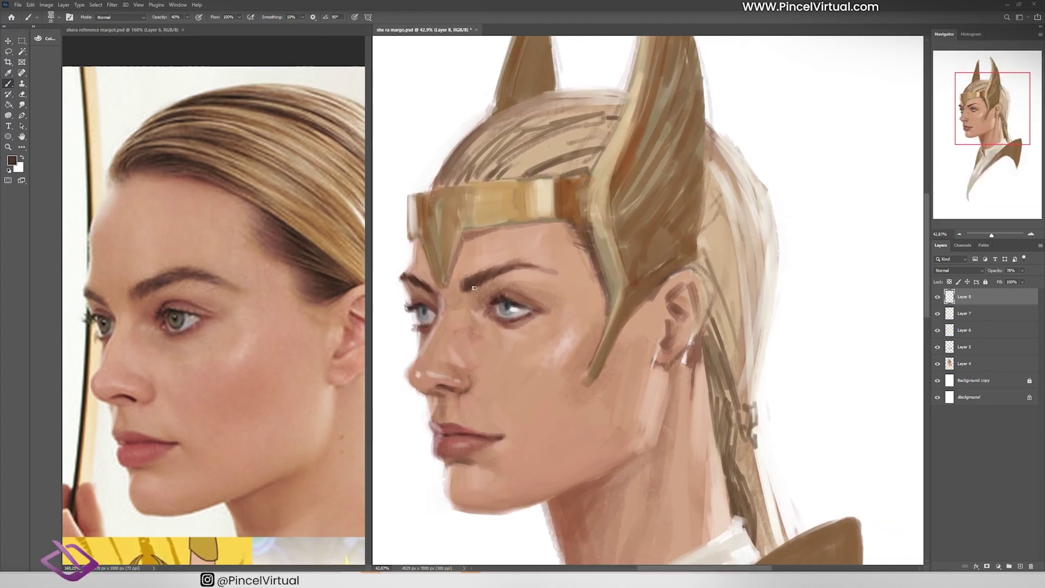
pyautogui.moveTo(495, 263); pyautogui.dragTo(551, 271)
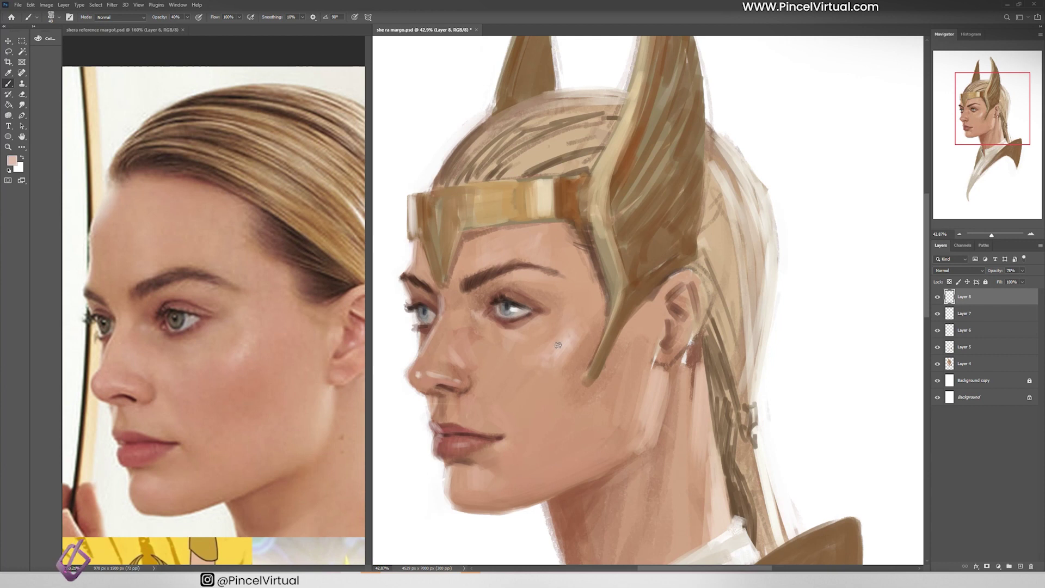
# Tint the lips with coral red on new layers above the face.
pyautogui.hotkey('ctrl', 'shift', 'alt', 'n')
pyautogui.hotkey('ctrl', 'shift', 'alt', 'n')
pyautogui.click(12, 160)
pyautogui.press('Return')
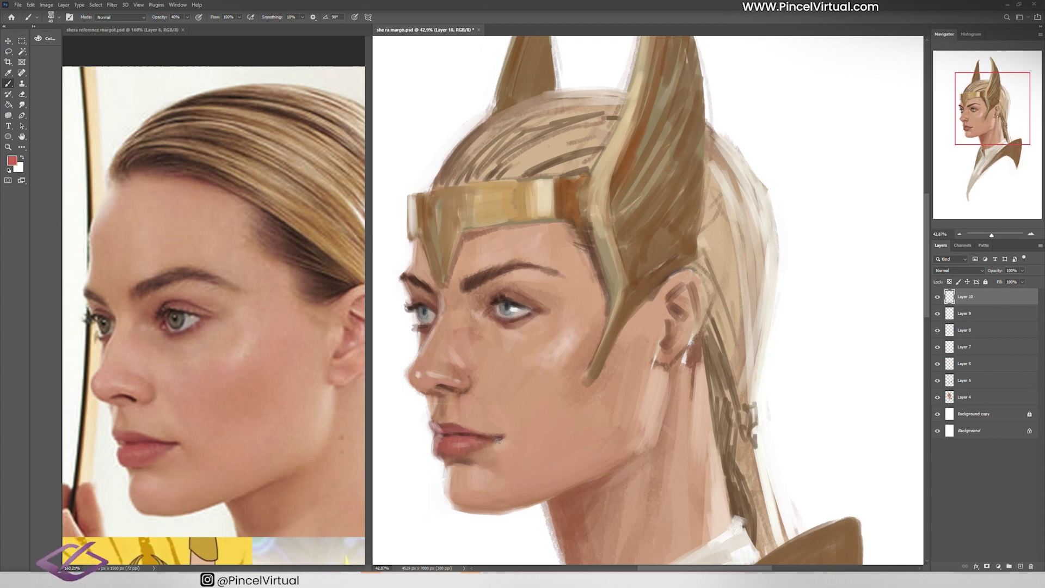
# Brush coral blush over the cheek and nose on a new layer with a larger brush at 20% opacity.
pyautogui.hotkey('ctrl', 'shift', 'alt', 'n')
pyautogui.press('2')
pyautogui.press(']')
pyautogui.press(']')
pyautogui.press(']')
pyautogui.moveTo(534, 379)
pyautogui.mouseDown()
pyautogui.moveTo(595, 332)
pyautogui.moveTo(581, 318)
pyautogui.moveTo(569, 403)
pyautogui.mouseUp()
pyautogui.moveTo(419, 360); pyautogui.dragTo(439, 365)
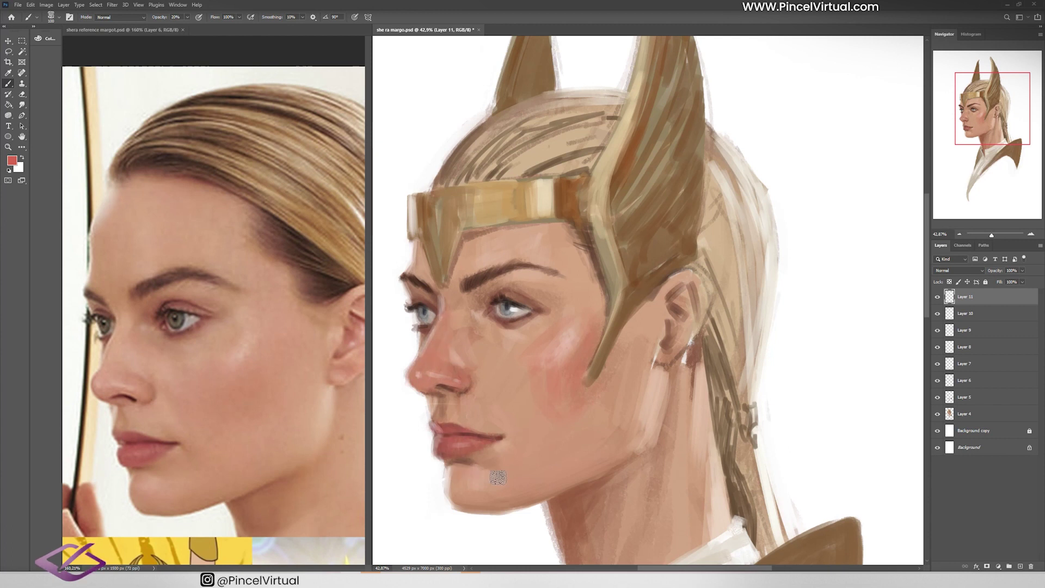
# Blend the cheek blush into the surrounding skin with sampled tones at 50% opacity on a new layer.
pyautogui.hotkey('ctrl', 'shift', 'alt', 'n')
pyautogui.press('5')
pyautogui.keyDown('alt'); pyautogui.click(569, 348); pyautogui.keyUp('alt')
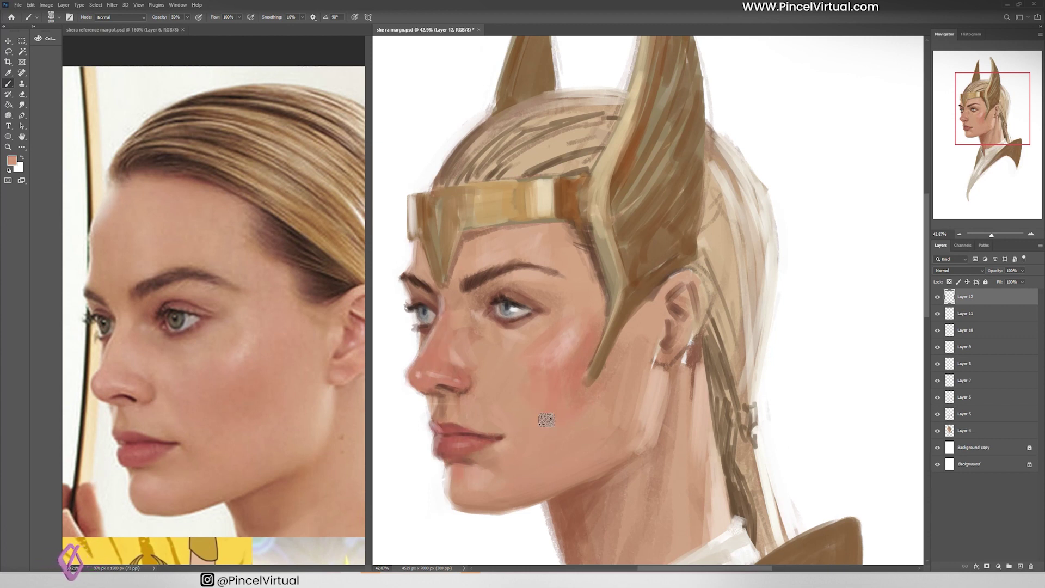
pyautogui.keyDown('alt'); pyautogui.click(585, 333); pyautogui.keyUp('alt')
pyautogui.keyDown('alt'); pyautogui.click(560, 335); pyautogui.keyUp('alt')
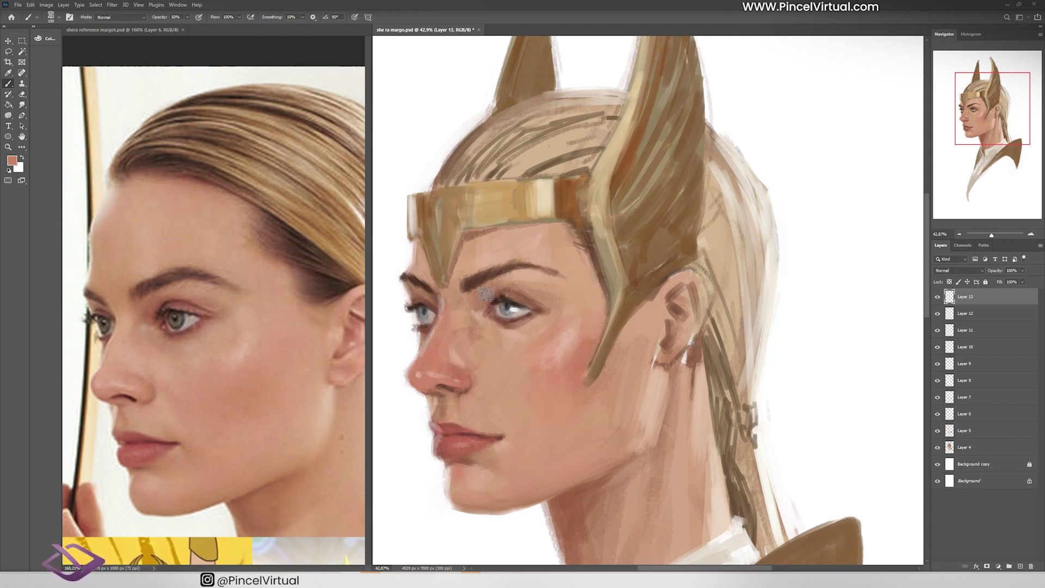
# Add reddish-brown shading around the brow area on a new layer and prepare to erase the excess.
pyautogui.hotkey('ctrl', 'shift', 'alt', 'n')
pyautogui.keyDown('alt'); pyautogui.click(431, 295); pyautogui.keyUp('alt')
pyautogui.press('e')
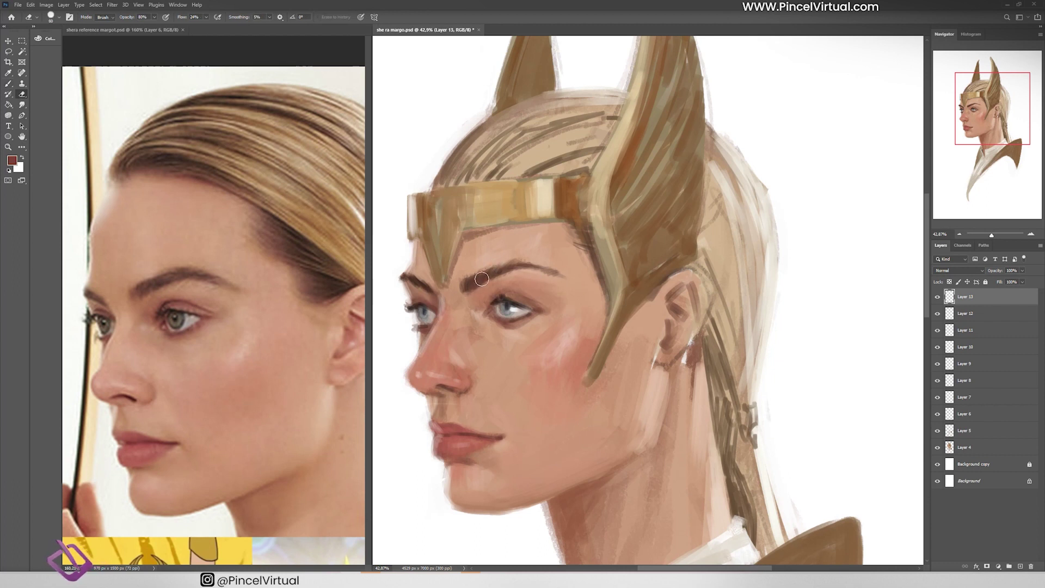
# Define the eyelashes and eyelid lines in dark brown on new layers, using an enlarged view of the photo's eyes.
pyautogui.hotkey('ctrl', 'shift', 'alt', 'n')
pyautogui.press('z')
pyautogui.moveTo(180, 250); pyautogui.dragTo(216, 251)
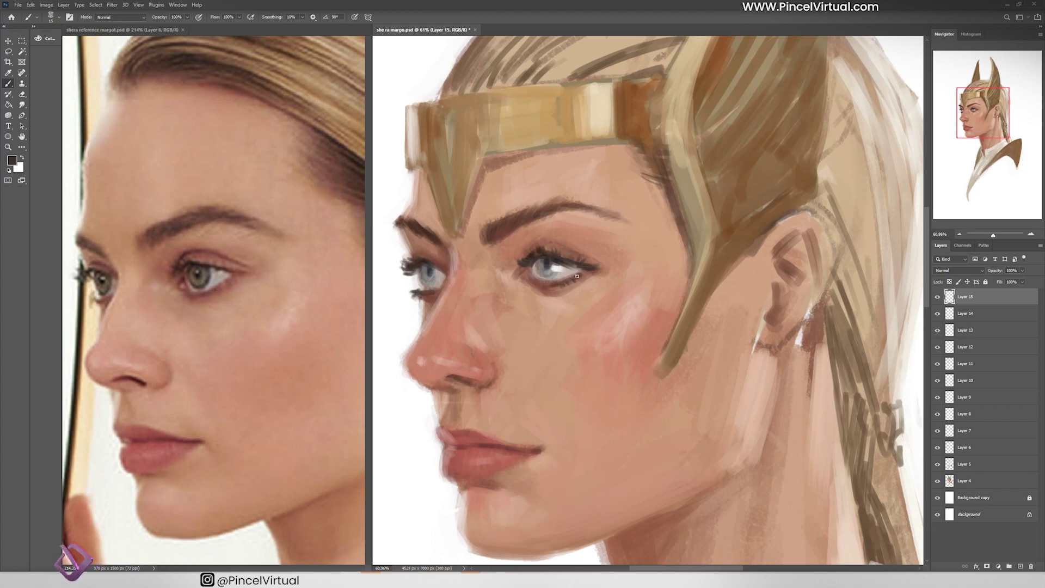
# Intensify the blue of the irises and refine the near eye's lid lines with low-opacity strokes on a new layer.
pyautogui.hotkey('ctrl', 'shift', 'alt', 'n')
pyautogui.press('2')
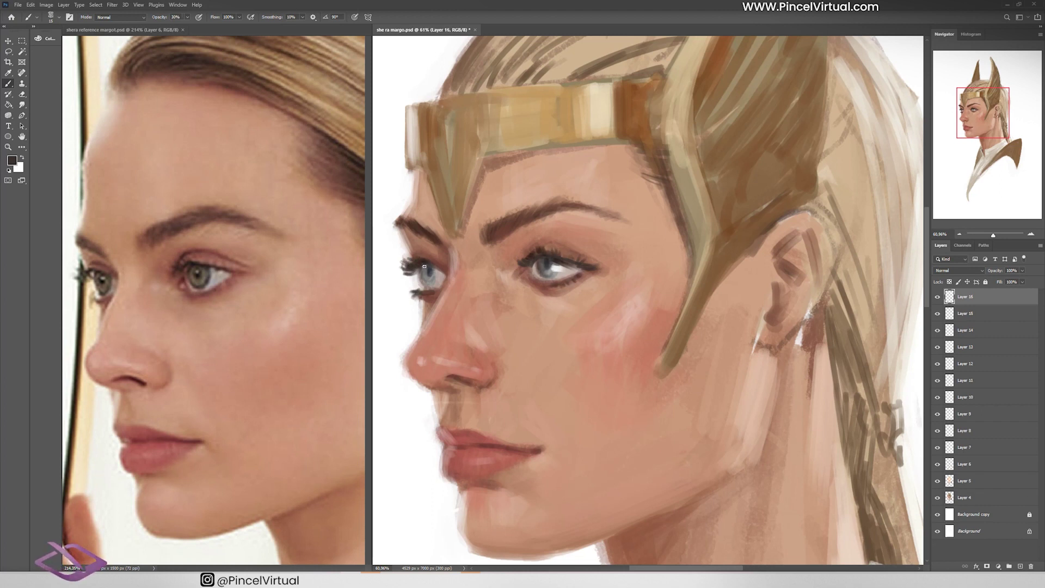
pyautogui.keyDown('alt'); pyautogui.click(551, 263); pyautogui.keyUp('alt')
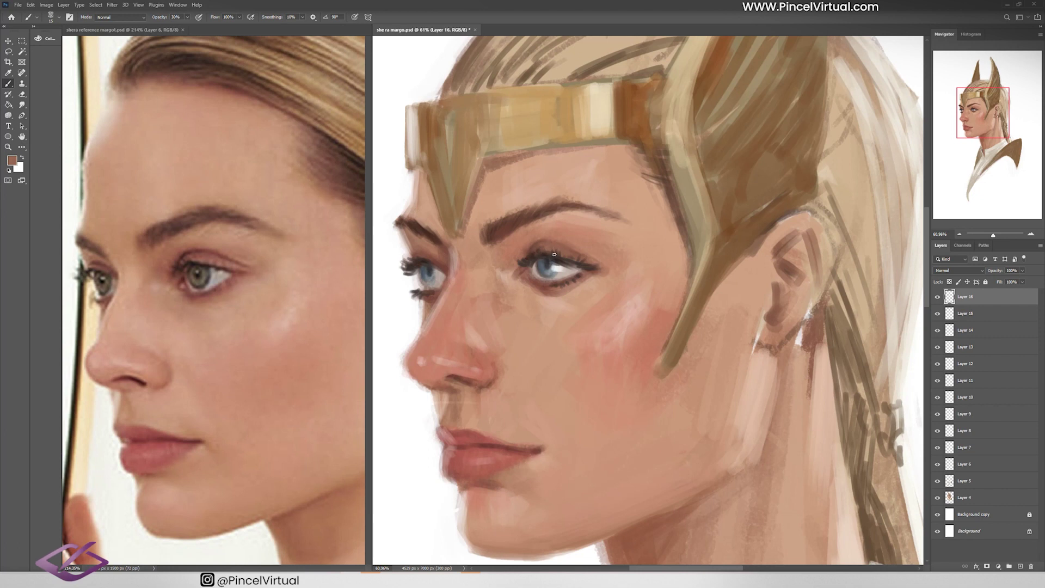
pyautogui.keyDown('alt'); pyautogui.click(579, 274); pyautogui.keyUp('alt')
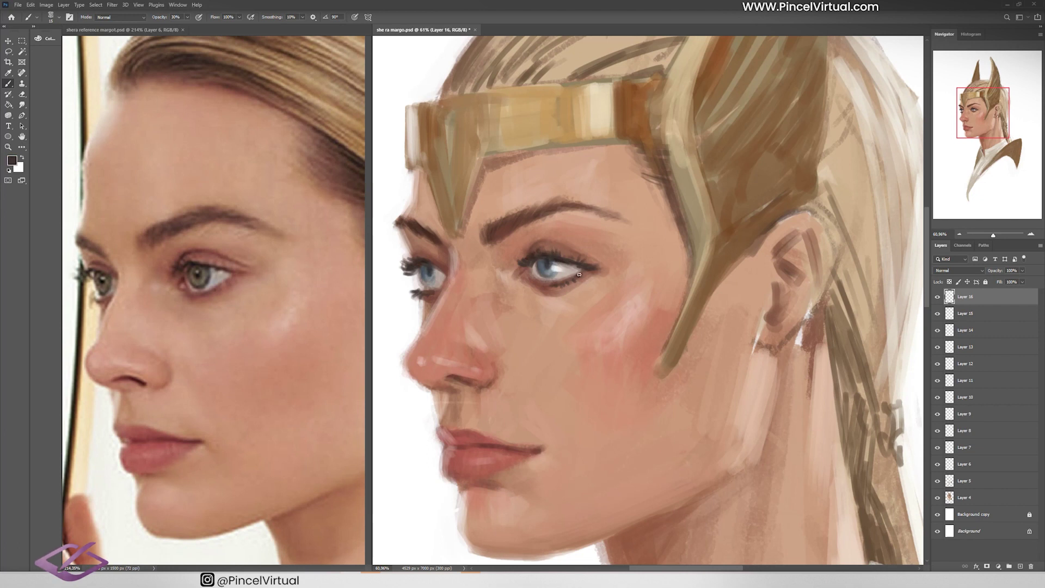
# Copy the area of the near eye's lower lid to a new layer and nudge it slightly upward.
pyautogui.click(8, 52)
pyautogui.moveTo(524, 271)
pyautogui.mouseDown()
pyautogui.moveTo(592, 270)
pyautogui.moveTo(523, 308)
pyautogui.mouseUp()
pyautogui.hotkey('ctrl', 'j')
pyautogui.press('v')
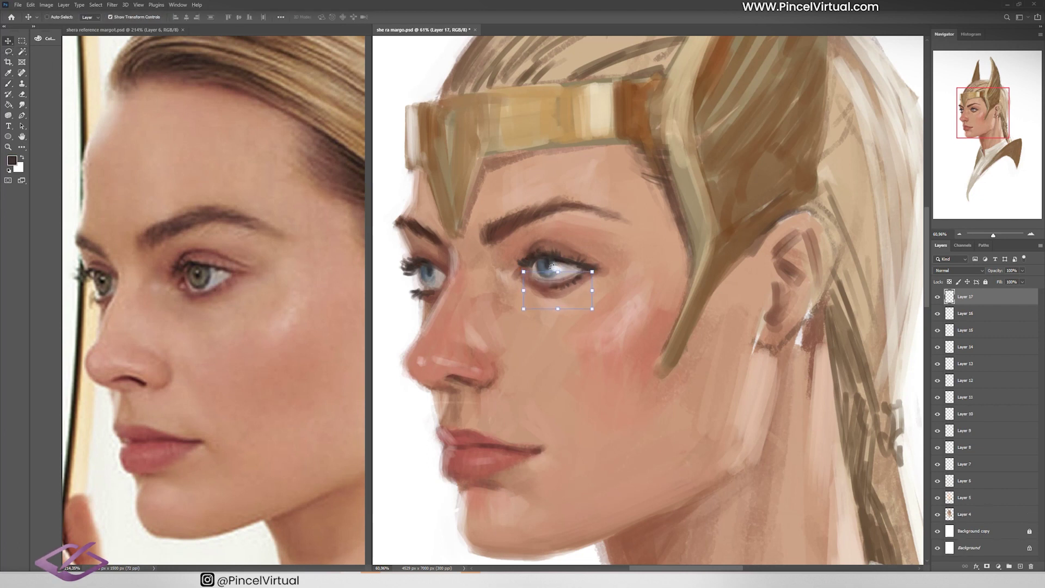
pyautogui.press('Up')
pyautogui.press('Up')
pyautogui.press('Up')
pyautogui.press('b')
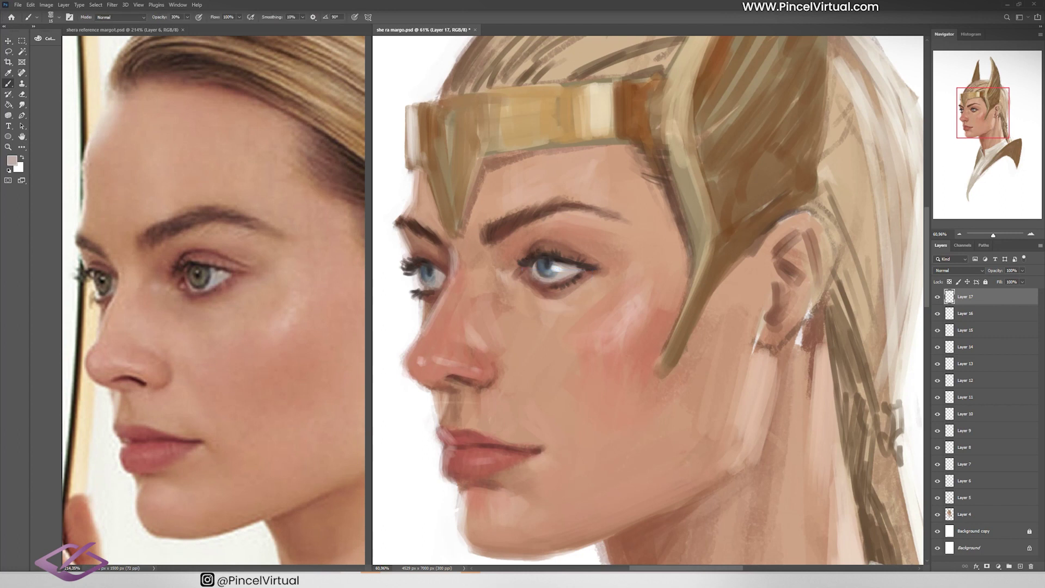
# Retouch the eyes with sampled skin, dark lash and white tones at low brush opacity.
pyautogui.keyDown('alt'); pyautogui.click(572, 275); pyautogui.keyUp('alt')
pyautogui.keyDown('alt'); pyautogui.click(398, 307); pyautogui.keyUp('alt')
pyautogui.keyDown('alt'); pyautogui.click(433, 292); pyautogui.keyUp('alt')
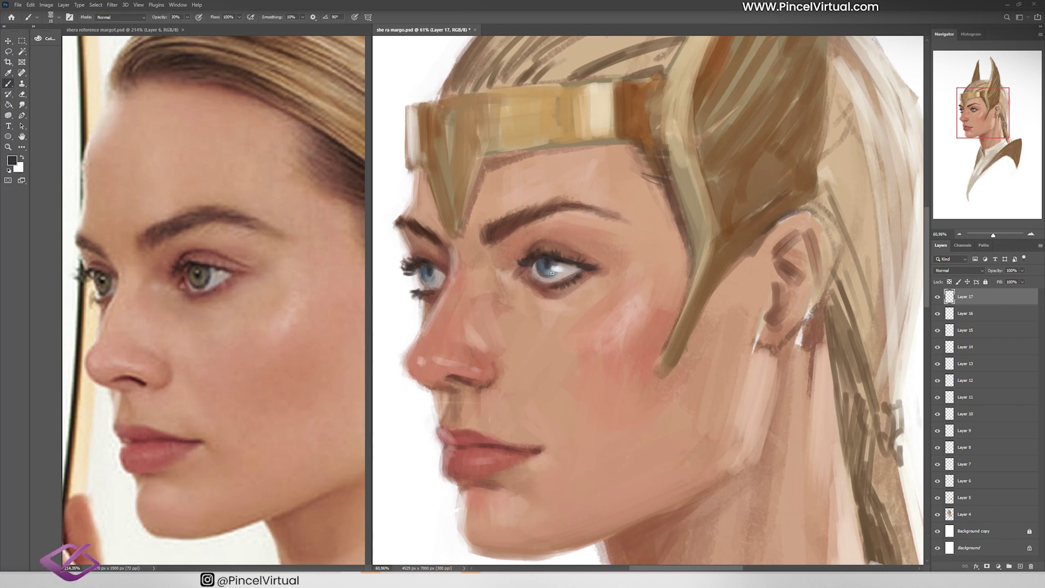
pyautogui.keyDown('alt'); pyautogui.click(437, 277); pyautogui.keyUp('alt')
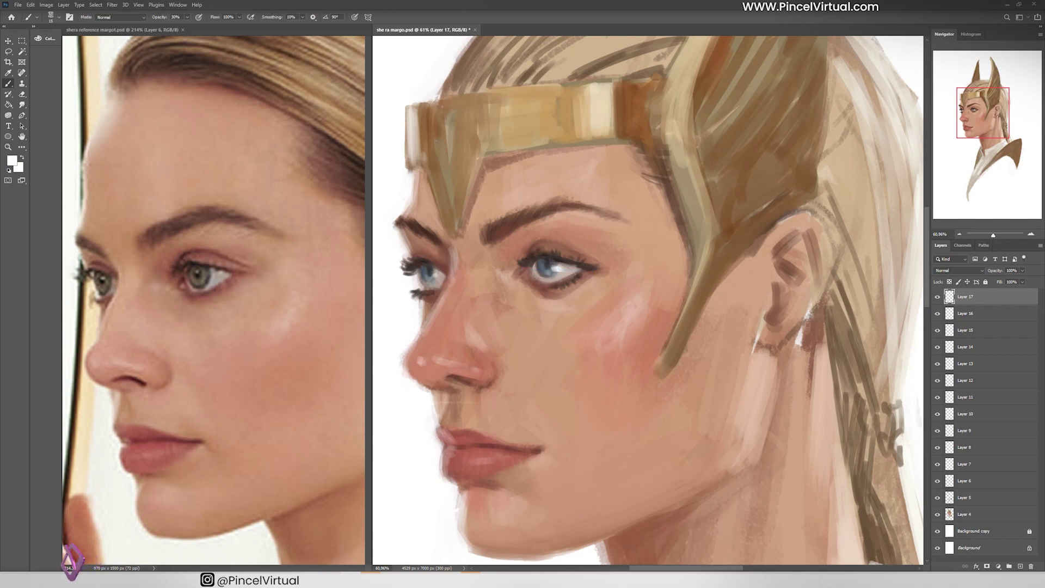
pyautogui.press('1')
# Touch up the skin beside the tiara's tip, the nostril and the lips with sampled tones at 40% opacity on a new layer.
pyautogui.hotkey('ctrl', 'shift', 'alt', 'n')
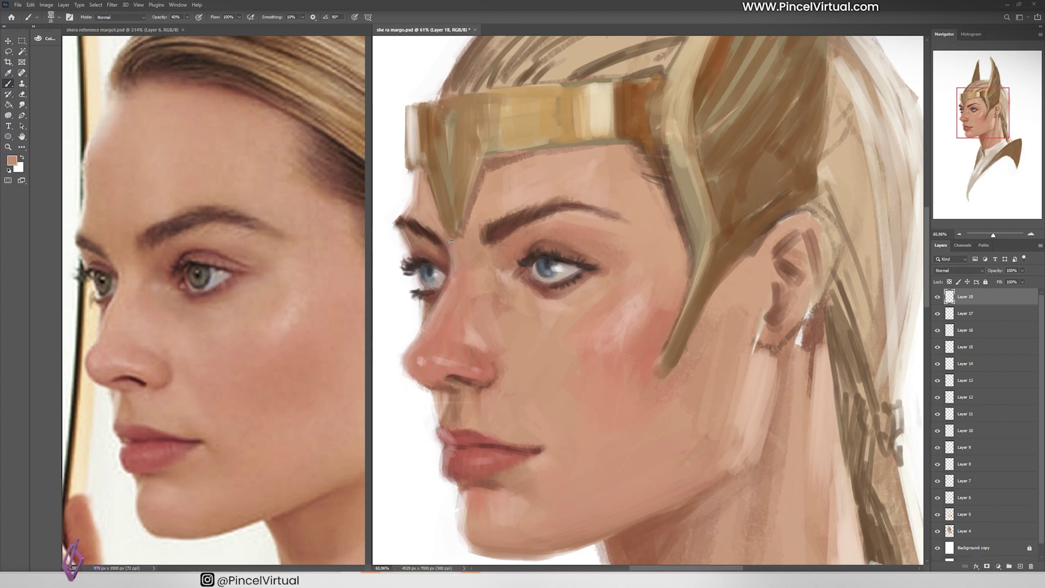
pyautogui.moveTo(486, 227); pyautogui.dragTo(480, 241)
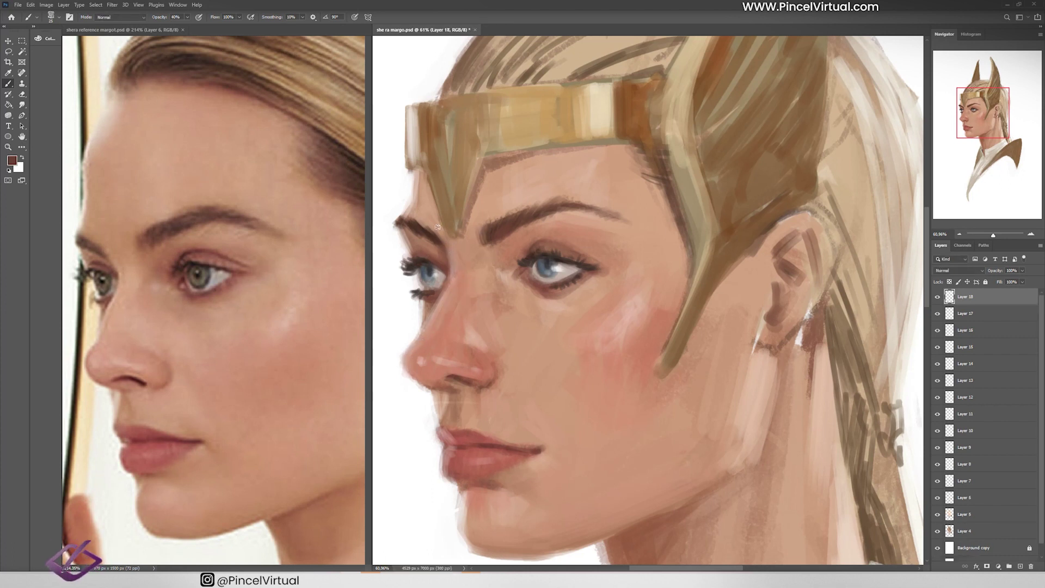
pyautogui.keyDown('alt'); pyautogui.click(433, 381); pyautogui.keyUp('alt')
pyautogui.keyDown('alt'); pyautogui.click(469, 439); pyautogui.keyUp('alt')
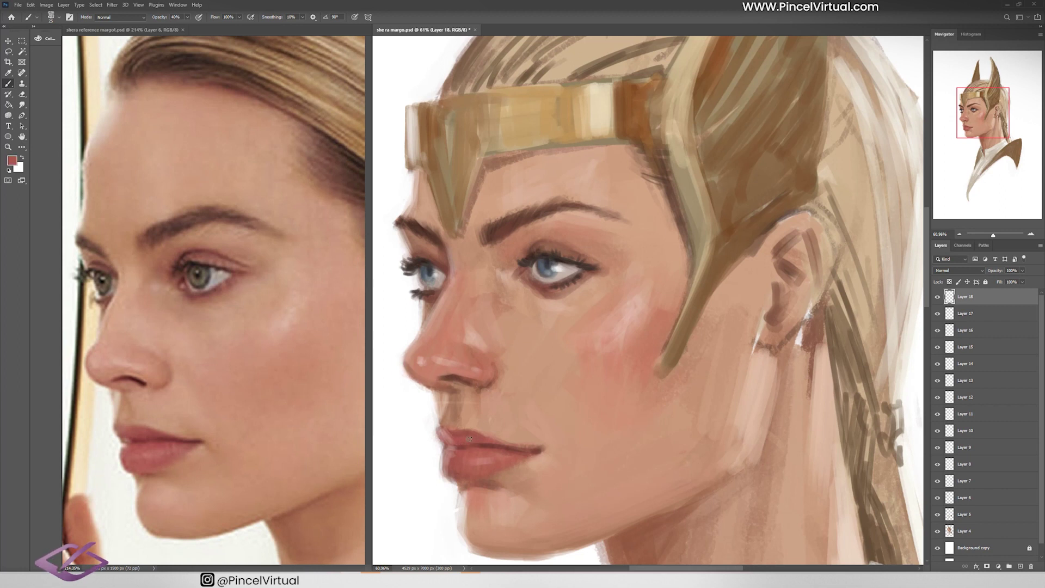
pyautogui.moveTo(460, 446); pyautogui.dragTo(455, 428)
# Refine the near eye's outer corner and both eye whites with sampled skin and white tones at 40% opacity.
pyautogui.keyDown('alt'); pyautogui.click(586, 245); pyautogui.keyUp('alt')
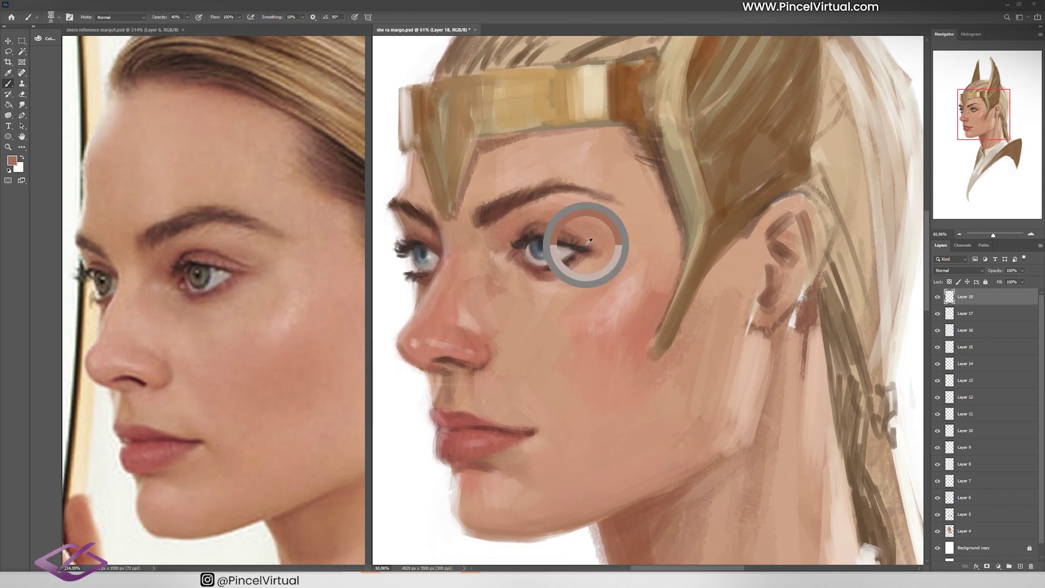
pyautogui.keyDown('alt'); pyautogui.click(409, 254); pyautogui.keyUp('alt')
pyautogui.keyDown('alt'); pyautogui.click(407, 277); pyautogui.keyUp('alt')
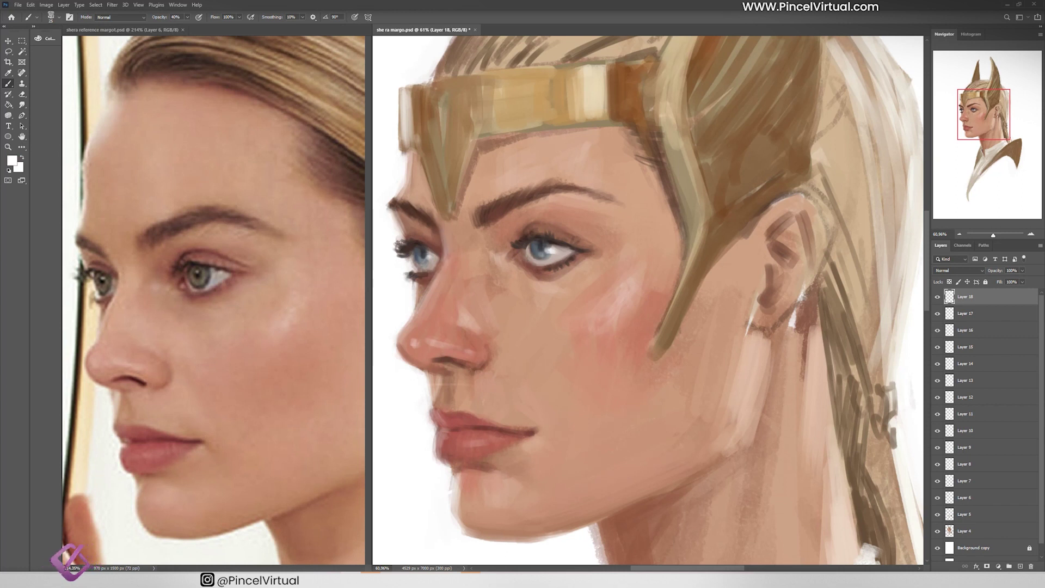
pyautogui.keyDown('alt'); pyautogui.click(495, 211); pyautogui.keyUp('alt')
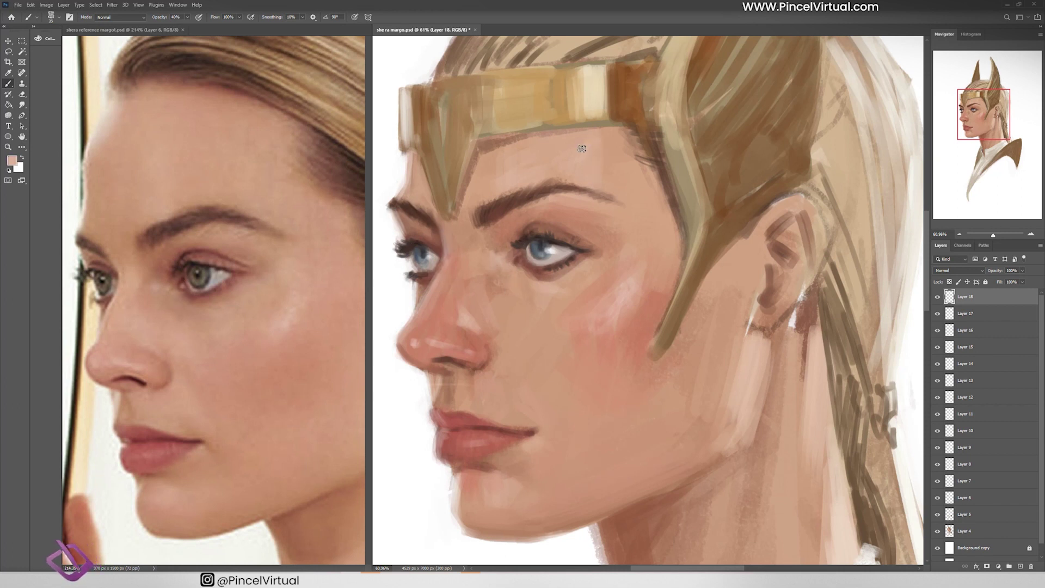
# Paint the skin and shadow edge along the forehead beneath the tiara with sampled tones on a new layer.
pyautogui.keyDown('alt'); pyautogui.click(645, 406); pyautogui.keyUp('alt')
pyautogui.hotkey('ctrl', 'shift', 'alt', 'n')
pyautogui.moveTo(621, 125)
pyautogui.mouseDown()
pyautogui.moveTo(478, 142)
pyautogui.moveTo(461, 223)
pyautogui.mouseUp()
pyautogui.press('2')
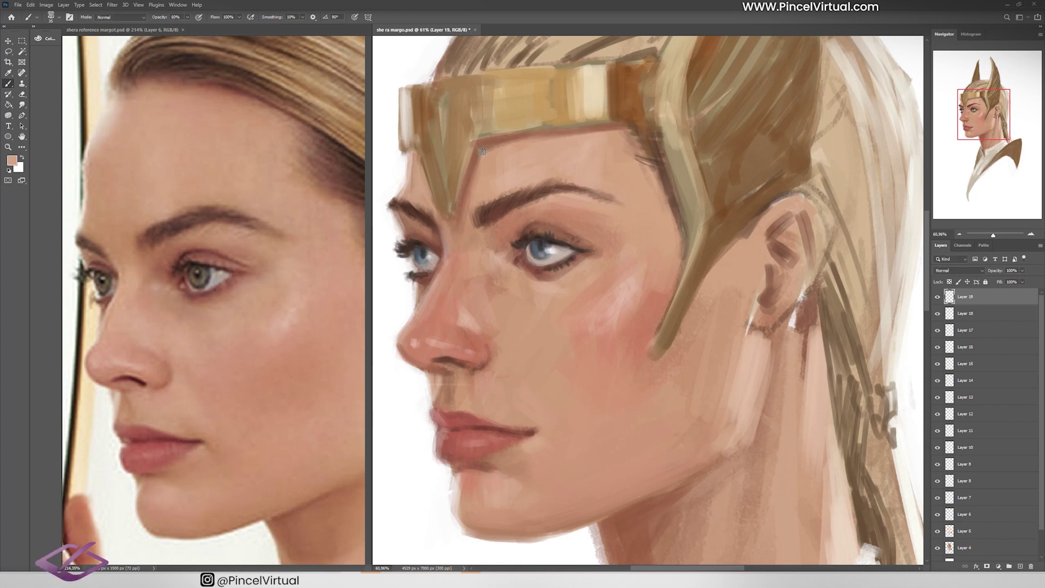
pyautogui.moveTo(693, 126); pyautogui.dragTo(652, 202)
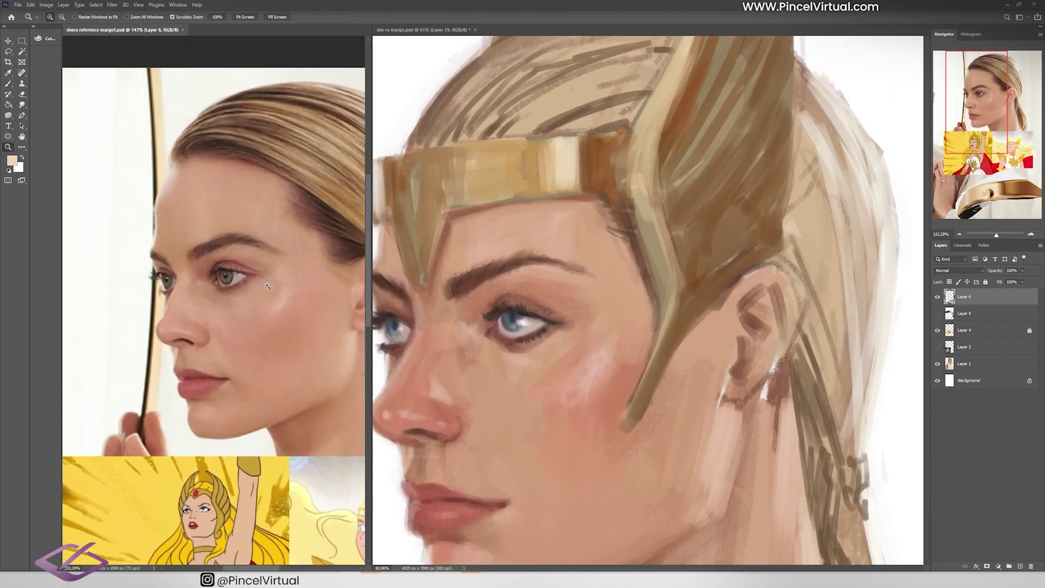
# Create a new white 277 × 151 pixel document at 300 pixels per inch.
pyautogui.press('s')
pyautogui.hotkey('ctrl', 'n')
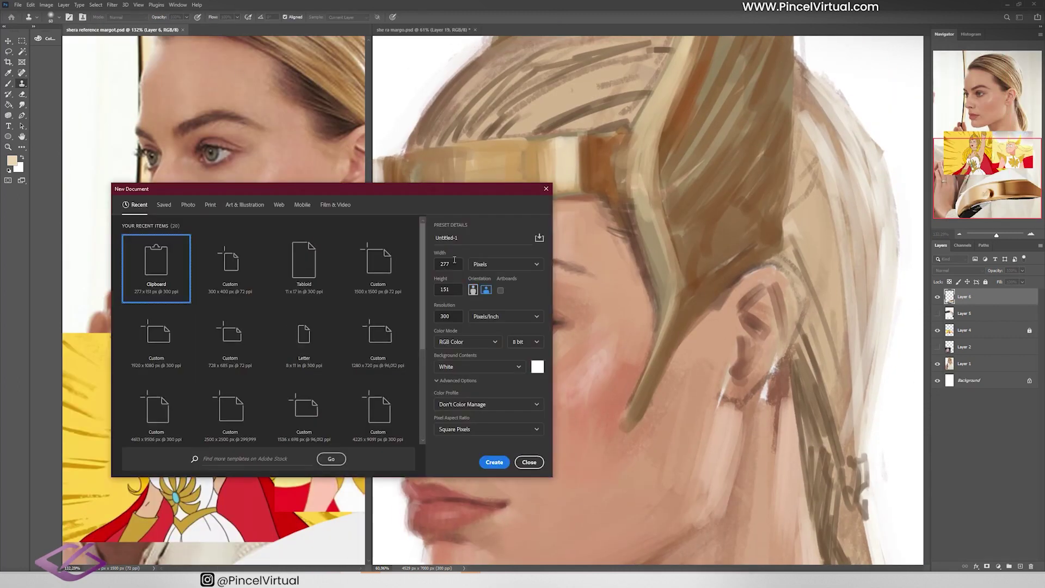
pyautogui.press('Return')
# Reopen the reference image from the recent files and save the painting.
pyautogui.click(18, 4)
pyautogui.moveTo(54, 52)
pyautogui.click(164, 60)
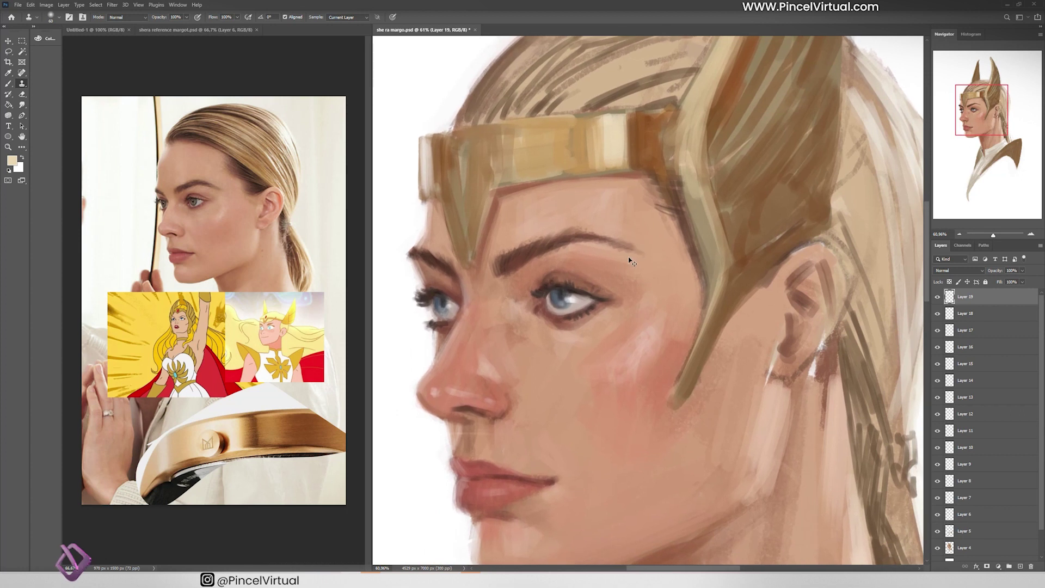
pyautogui.hotkey('ctrl', 's')
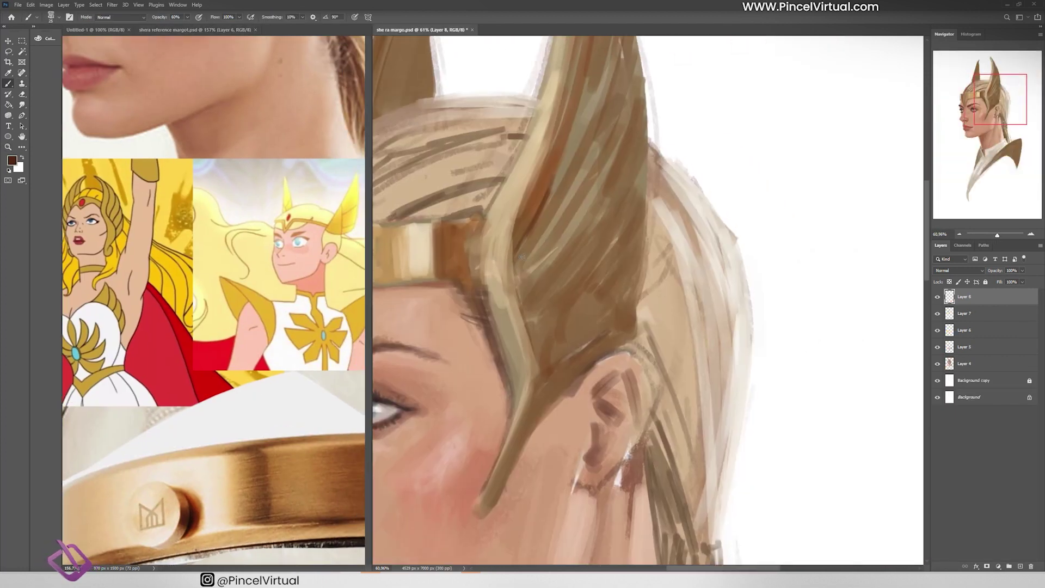
# Draw dark brown engraved lines across the tiara band and a diamond outline on its central V-shaped piece.
pyautogui.moveTo(520, 257)
pyautogui.mouseDown()
pyautogui.moveTo(544, 293)
pyautogui.moveTo(550, 343)
pyautogui.moveTo(576, 370)
pyautogui.mouseUp()
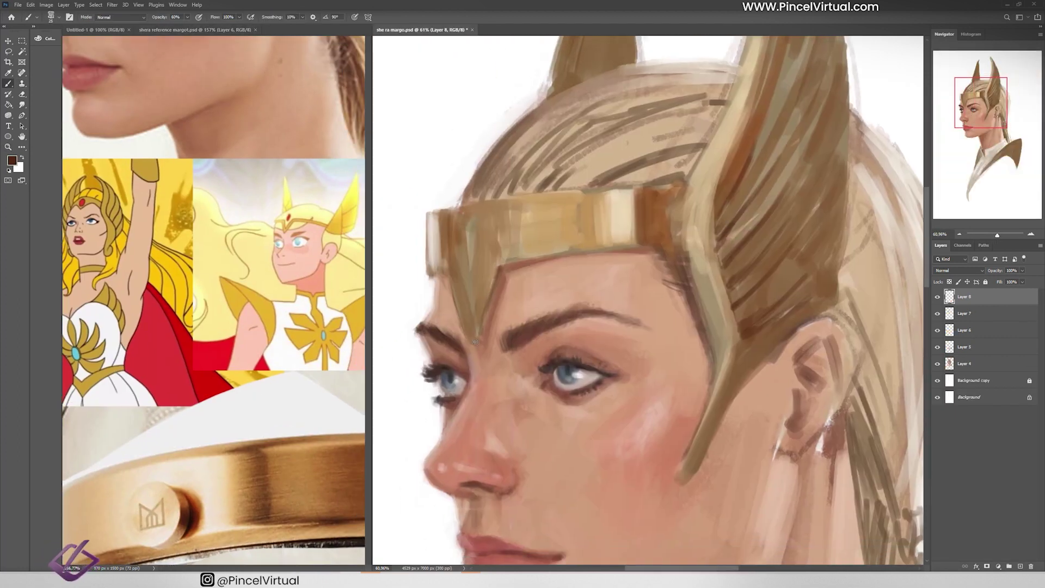
pyautogui.moveTo(475, 341)
pyautogui.mouseDown()
pyautogui.moveTo(493, 280)
pyautogui.moveTo(543, 228)
pyautogui.mouseUp()
pyautogui.moveTo(620, 221); pyautogui.dragTo(678, 253)
pyautogui.moveTo(450, 277); pyautogui.dragTo(425, 217)
pyautogui.press('x')
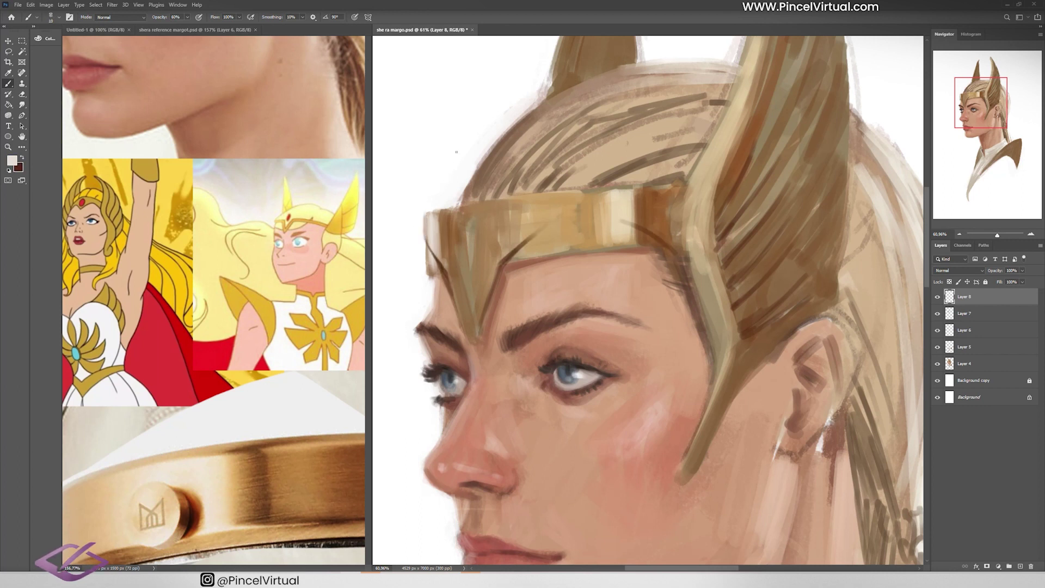
pyautogui.moveTo(525, 246); pyautogui.dragTo(605, 197)
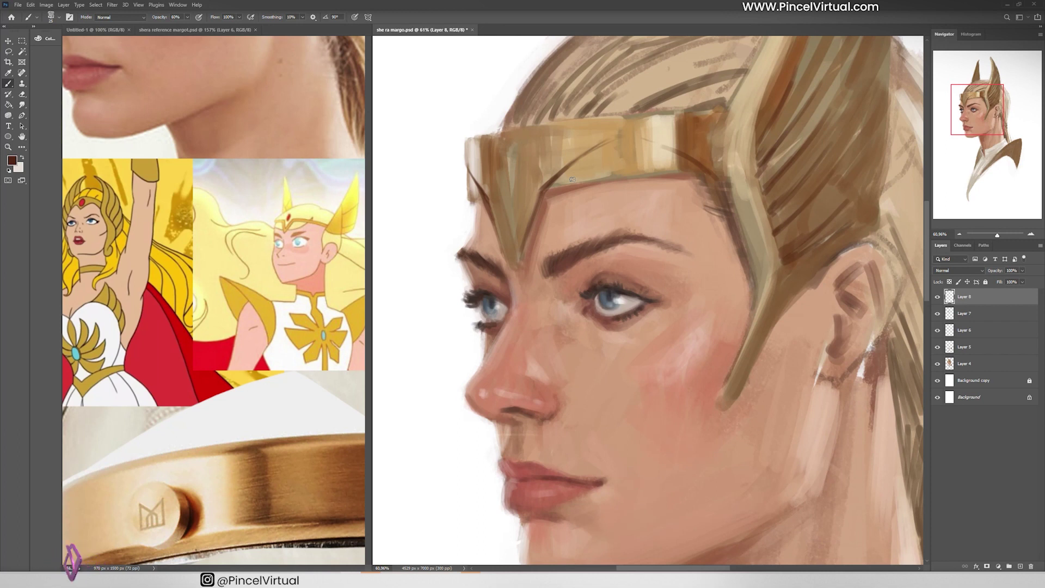
pyautogui.moveTo(501, 161)
pyautogui.mouseDown()
pyautogui.moveTo(507, 198)
pyautogui.moveTo(509, 152)
pyautogui.moveTo(517, 177)
pyautogui.mouseUp()
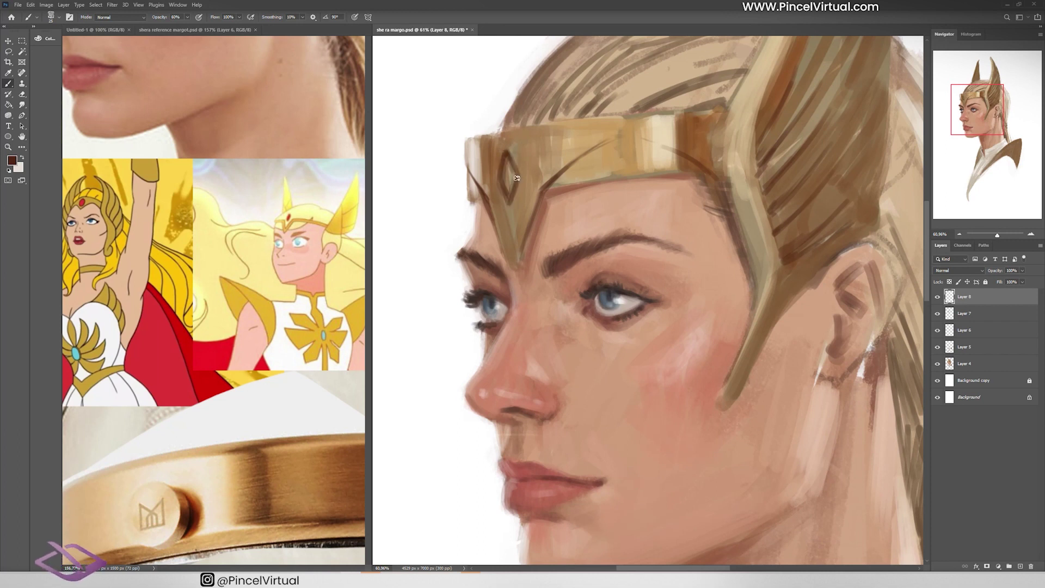
pyautogui.scroll(-4, 212, 272)
# Try to paint the tiara's diamond on a new layer with a tone sampled from the gold watch, and undo it.
pyautogui.hotkey('ctrl', 'shift', 'alt', 'n')
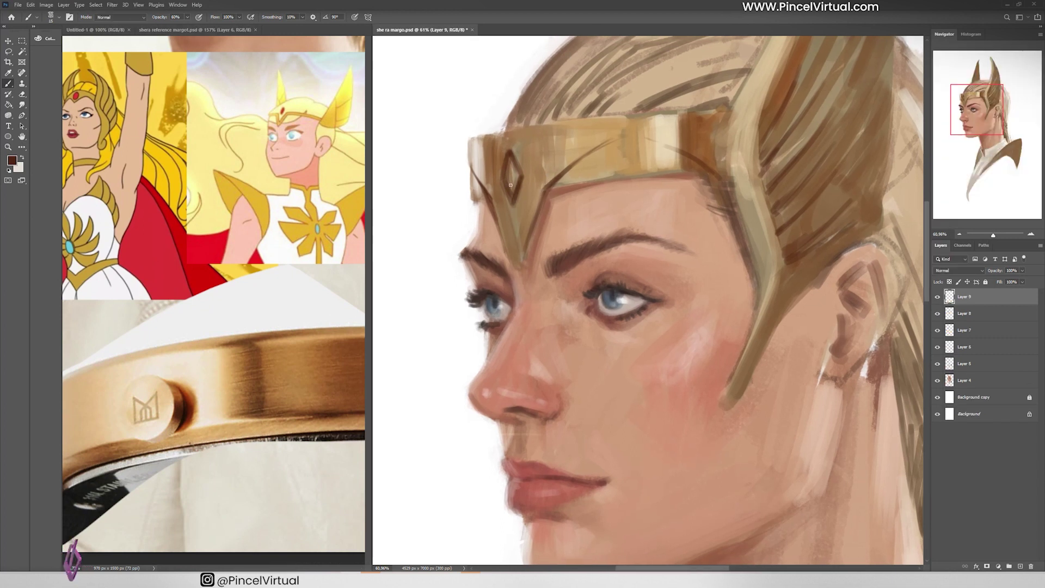
pyautogui.keyDown('alt'); pyautogui.click(275, 338); pyautogui.keyUp('alt')
pyautogui.moveTo(514, 171); pyautogui.dragTo(518, 207)
pyautogui.hotkey('ctrl', 'z')
pyautogui.hotkey('ctrl', 'z')
pyautogui.hotkey('ctrl', 'z')
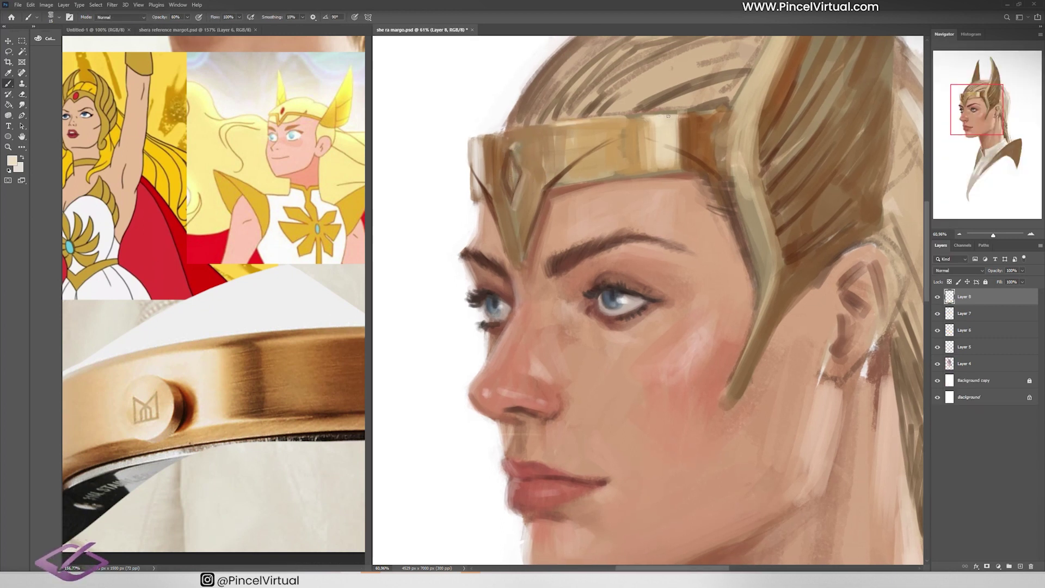
# Paint pale cream highlights along the tiara's engraved lines at 100% opacity.
pyautogui.scroll(-5, 650, 133)
pyautogui.scroll(6, 651, 134)
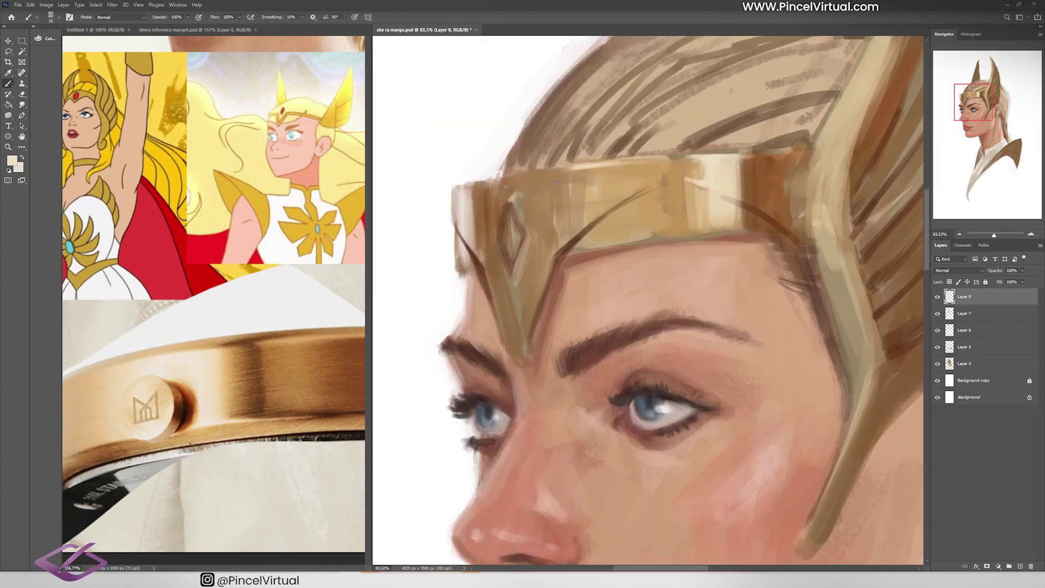
pyautogui.moveTo(569, 234); pyautogui.dragTo(579, 168)
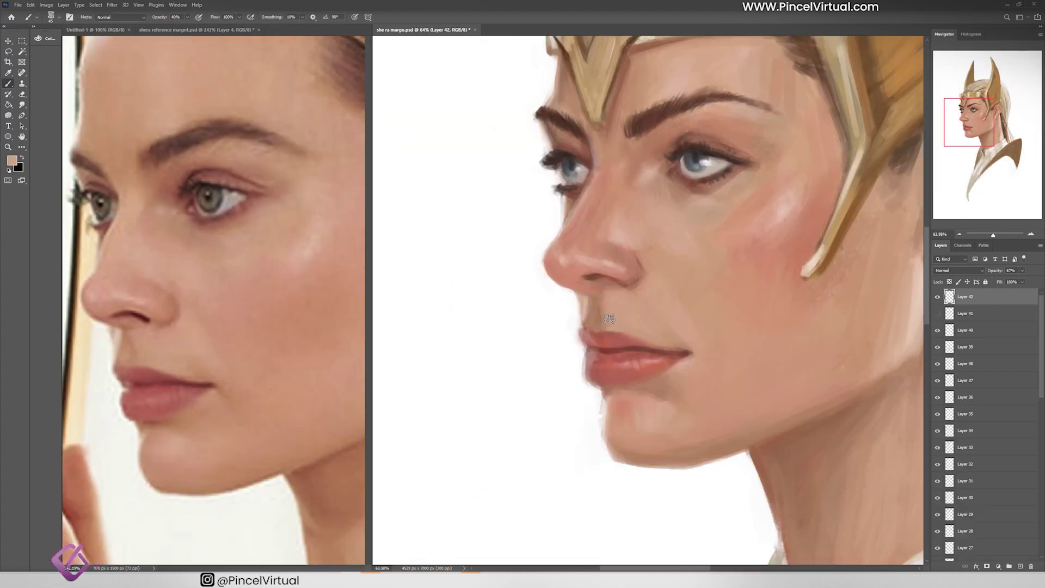
# Smooth the skin around the mouth and below the lower lip with sampled tones.
pyautogui.keyDown('alt'); pyautogui.click(643, 392); pyautogui.keyUp('alt')
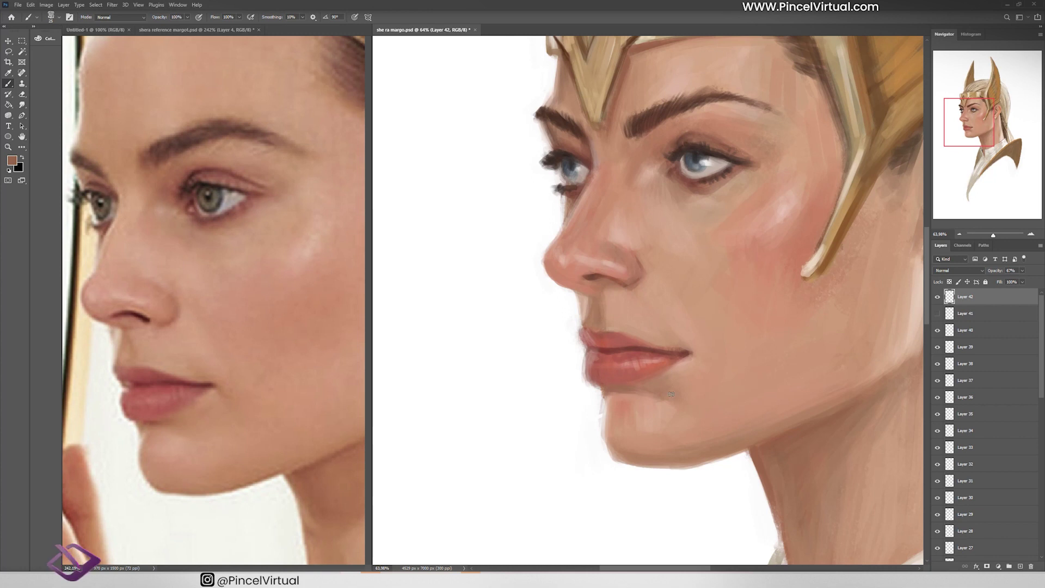
pyautogui.keyDown('alt'); pyautogui.click(589, 392); pyautogui.keyUp('alt')
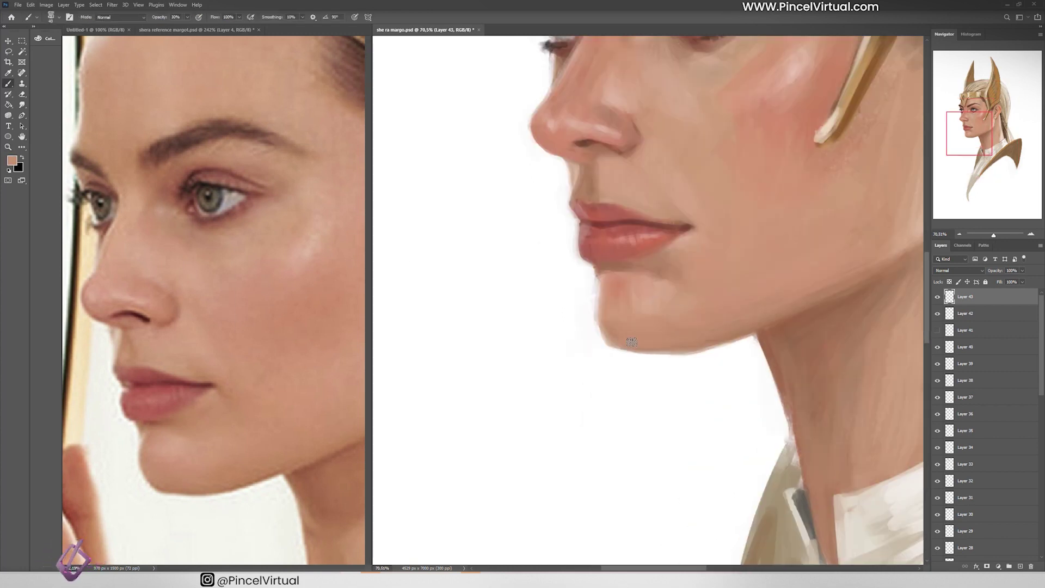
# Blend the nose tip and nostril shading with sampled skin tones at low opacity, using the enlarged photo as reference.
pyautogui.press('z')
pyautogui.hotkey('ctrl', '0')
pyautogui.click(307, 298)
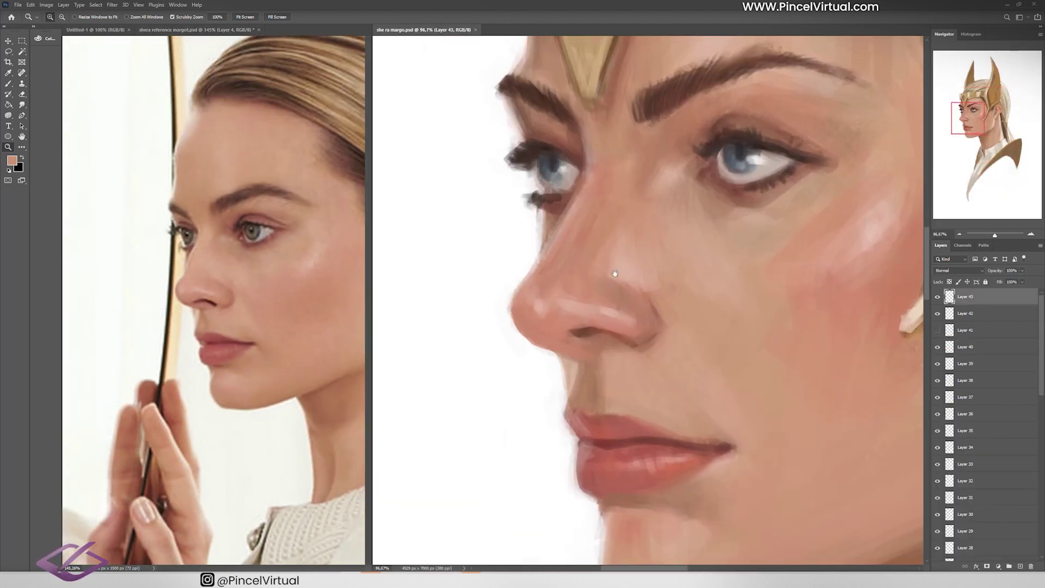
pyautogui.keyDown('alt'); pyautogui.click(587, 333); pyautogui.keyUp('alt')
pyautogui.keyDown('alt'); pyautogui.click(575, 342); pyautogui.keyUp('alt')
pyautogui.keyDown('alt'); pyautogui.click(549, 325); pyautogui.keyUp('alt')
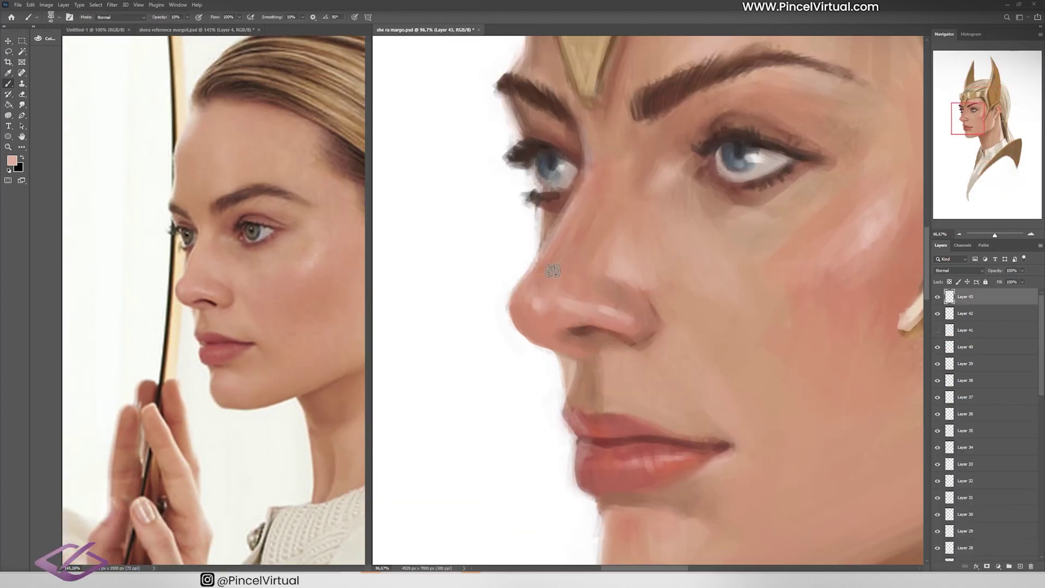
pyautogui.keyDown('alt'); pyautogui.click(555, 300); pyautogui.keyUp('alt')
# Paint a sampled pinkish skin tone along the nose bridge on a new layer and set the layer opacity to 30%.
pyautogui.hotkey('ctrl', 'shift', 'alt', 'n')
pyautogui.moveTo(587, 238)
pyautogui.mouseDown()
pyautogui.moveTo(583, 272)
pyautogui.moveTo(599, 202)
pyautogui.moveTo(594, 143)
pyautogui.mouseUp()
pyautogui.press('3')
pyautogui.scroll(-5, 644, 199)
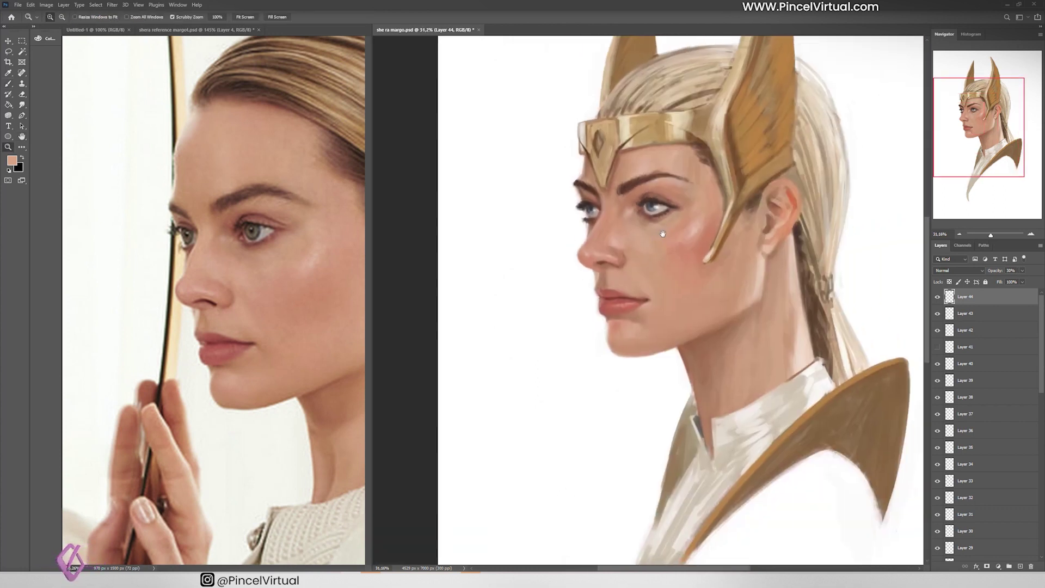
# Select the area around the near eye with the Lasso and add a new layer for brushing its skin at 40% opacity.
pyautogui.scroll(4, 644, 218)
pyautogui.press('l')
pyautogui.moveTo(622, 209)
pyautogui.mouseDown()
pyautogui.moveTo(707, 255)
pyautogui.moveTo(626, 212)
pyautogui.mouseUp()
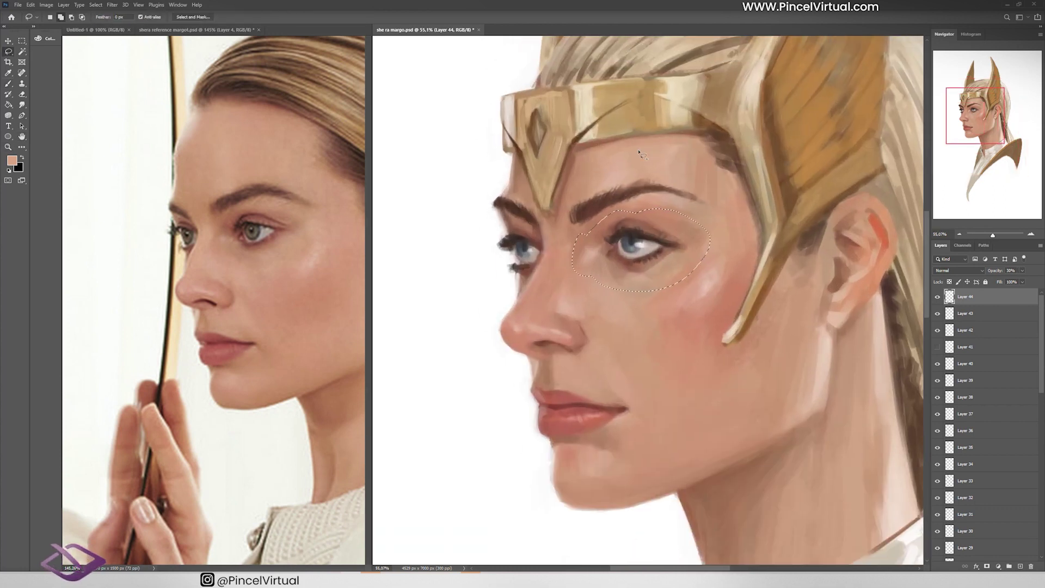
pyautogui.press('b')
pyautogui.hotkey('ctrl', 'shift', 'alt', 'n')
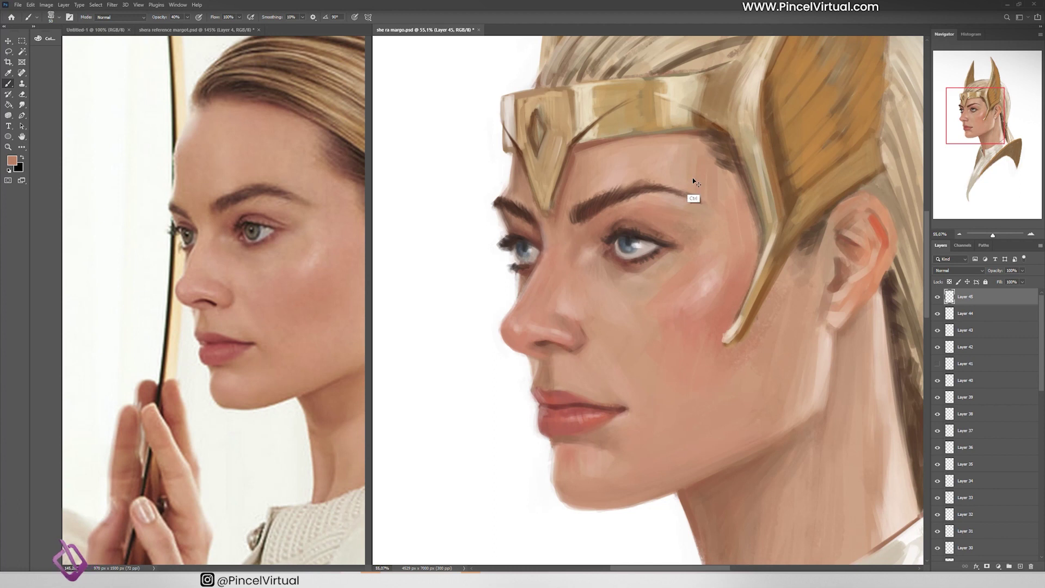
# Soften the near cheek's highlight and blush with a sampled skin tone on a new layer, and set the layer opacity to 50%.
pyautogui.hotkey('ctrl', 'shift', 'alt', 'n')
pyautogui.press('z')
pyautogui.moveTo(707, 272); pyautogui.dragTo(625, 272)
pyautogui.moveTo(252, 291); pyautogui.dragTo(283, 292)
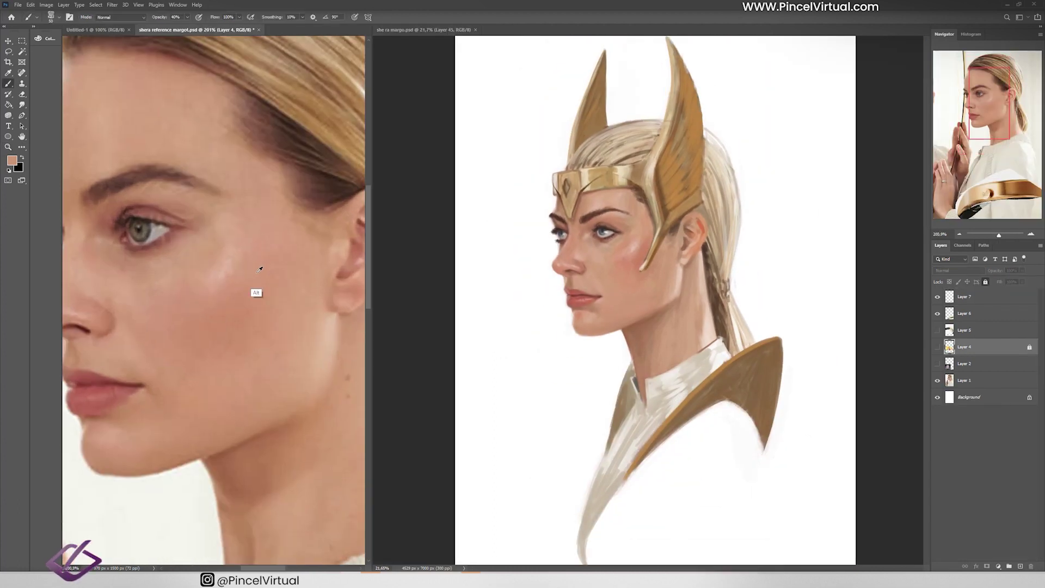
pyautogui.moveTo(626, 209); pyautogui.dragTo(751, 195)
pyautogui.press('b')
pyautogui.press('h')
pyautogui.press('5')
pyautogui.press('z')
pyautogui.moveTo(694, 370); pyautogui.dragTo(653, 370)
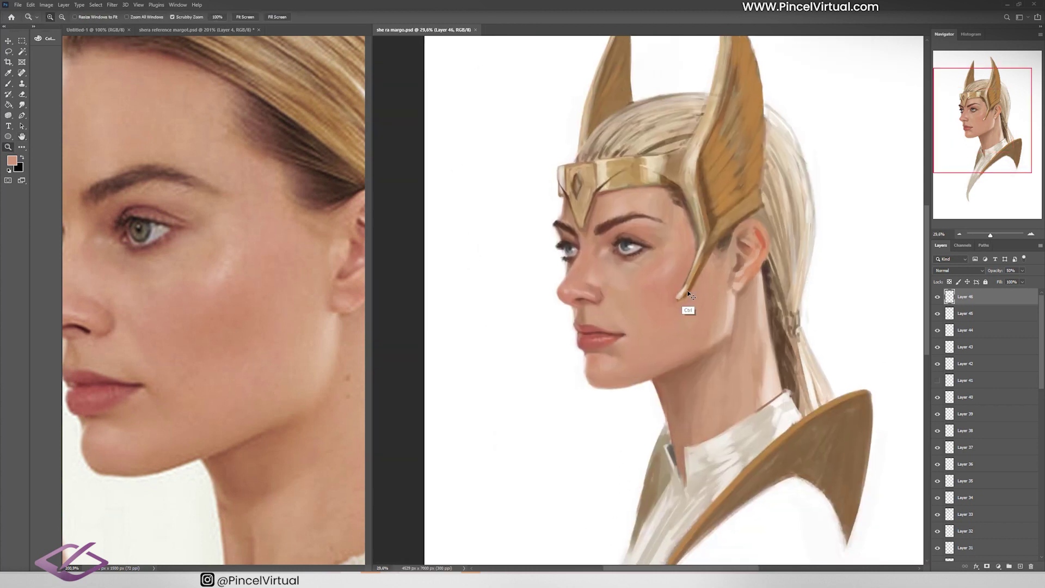
# Add a new layer above the painting and ready the Brush with white as the foreground colour.
pyautogui.hotkey('ctrl', 'shift', 'alt', 'n')
pyautogui.moveTo(726, 348); pyautogui.dragTo(768, 349)
pyautogui.moveTo(297, 270); pyautogui.dragTo(245, 271)
pyautogui.moveTo(675, 283); pyautogui.dragTo(609, 283)
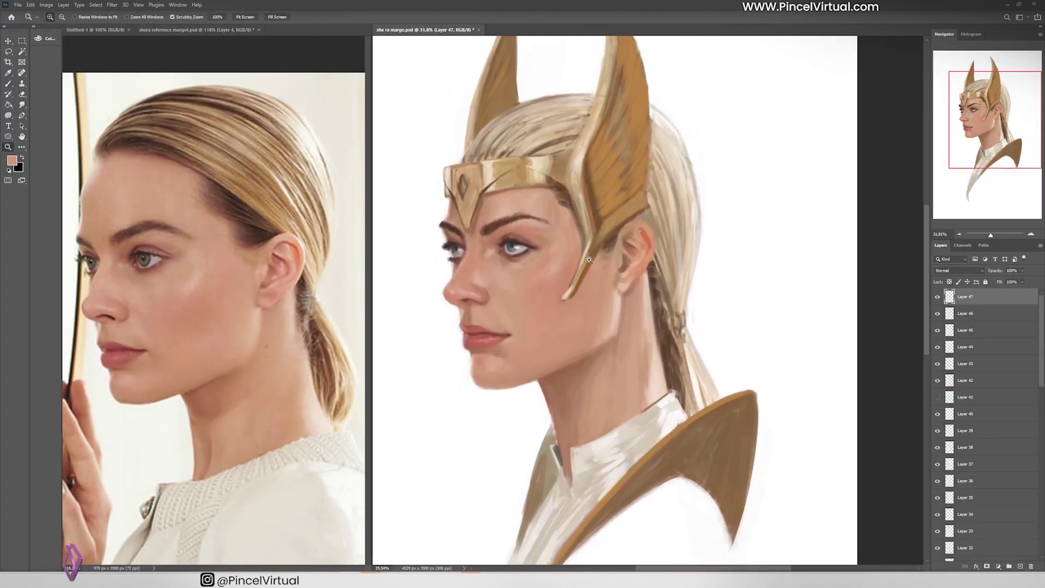
pyautogui.press('b')
pyautogui.press('d')
pyautogui.press('x')
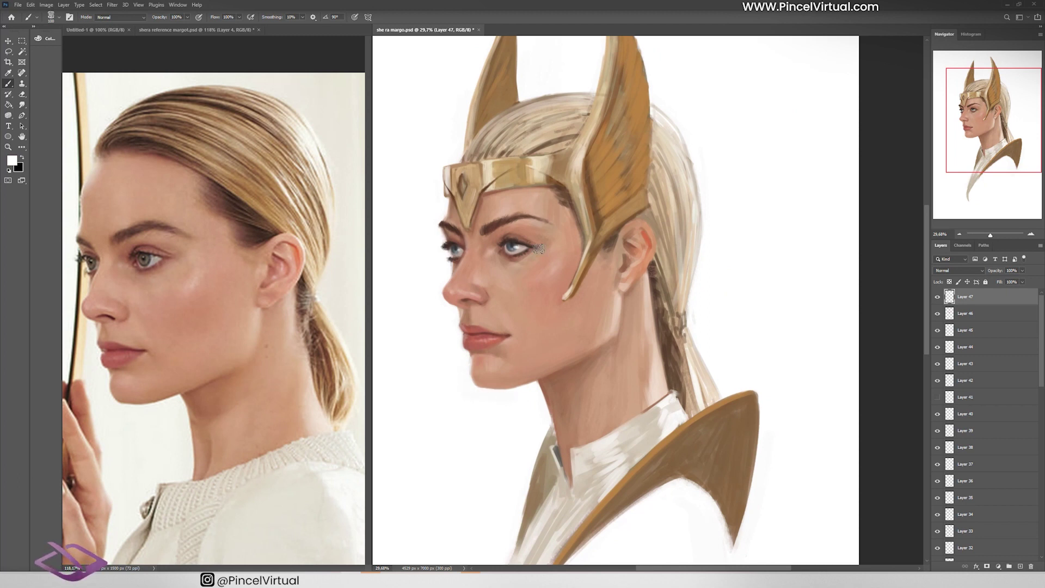
# Touch up the tiara band beside its curved line on another new layer, using gold tones sampled from the band.
pyautogui.hotkey('ctrl', 'shift', 'alt', 'n')
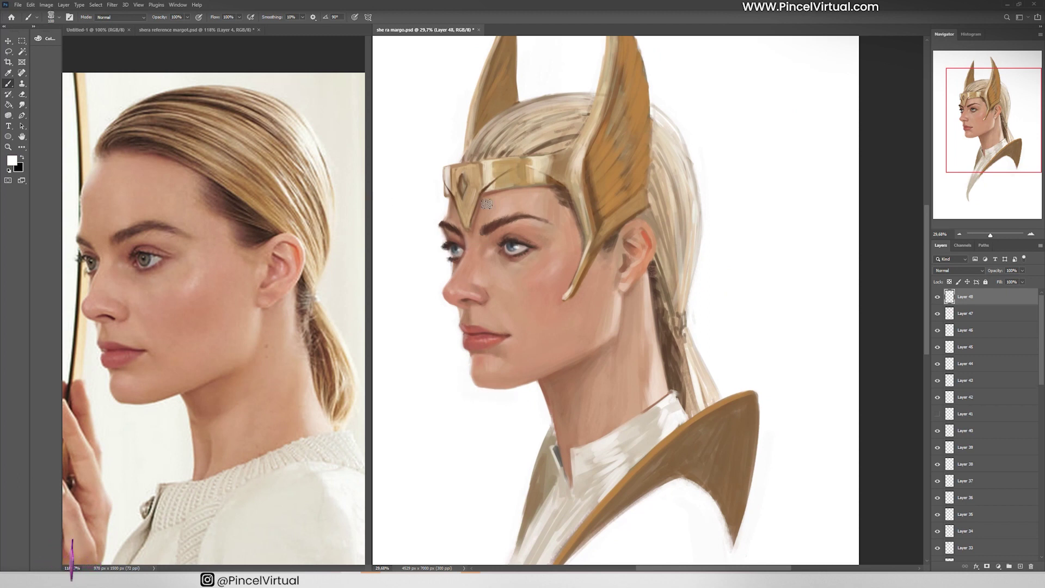
pyautogui.press('z')
pyautogui.moveTo(527, 174); pyautogui.dragTo(539, 174)
pyautogui.press('b')
pyautogui.keyDown('alt'); pyautogui.click(527, 170); pyautogui.keyUp('alt')
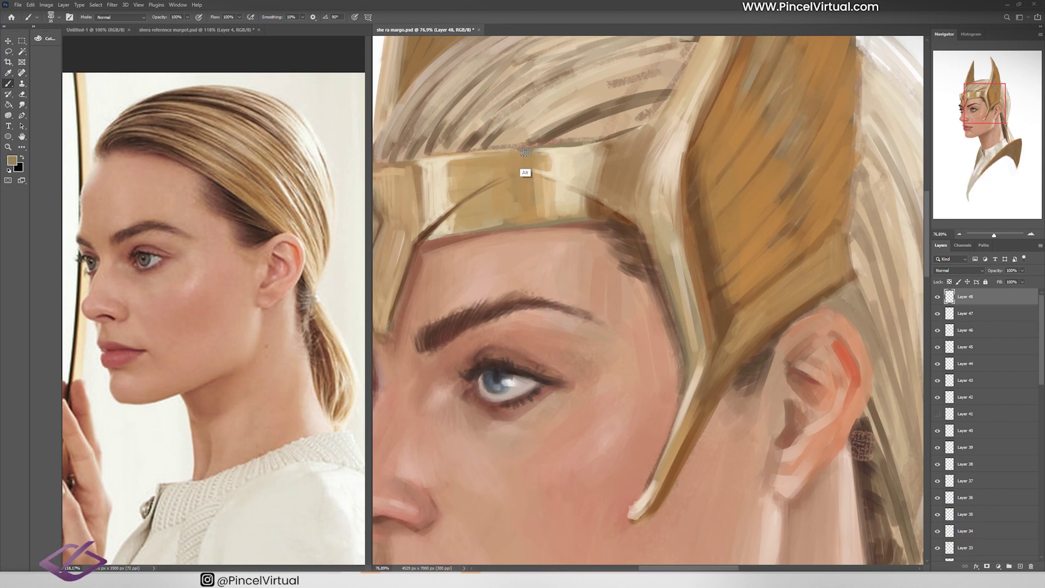
pyautogui.keyDown('alt'); pyautogui.click(577, 214); pyautogui.keyUp('alt')
pyautogui.keyDown('alt'); pyautogui.click(587, 210); pyautogui.keyUp('alt')
pyautogui.keyDown('alt'); pyautogui.click(474, 222); pyautogui.keyUp('alt')
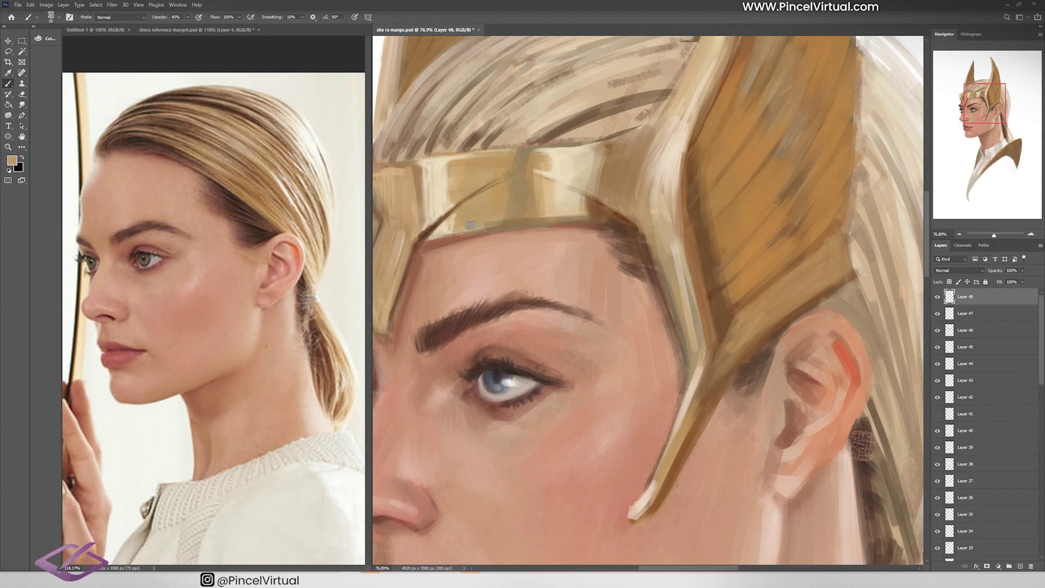
# Refine the vertical metallic reflections on the band next to the tiara's centre plate with sampled light and dark golds.
pyautogui.keyDown('alt'); pyautogui.click(566, 179); pyautogui.keyUp('alt')
pyautogui.moveTo(448, 163); pyautogui.dragTo(447, 203)
pyautogui.keyDown('alt'); pyautogui.click(436, 175); pyautogui.keyUp('alt')
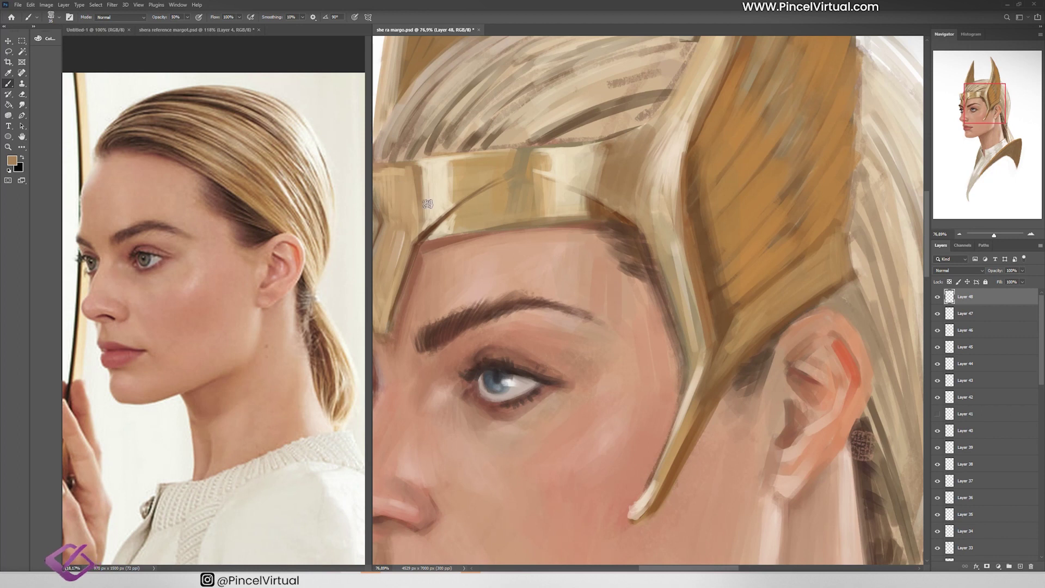
pyautogui.keyDown('alt'); pyautogui.click(419, 175); pyautogui.keyUp('alt')
pyautogui.moveTo(454, 158)
pyautogui.mouseDown()
pyautogui.moveTo(474, 167)
pyautogui.moveTo(456, 205)
pyautogui.mouseUp()
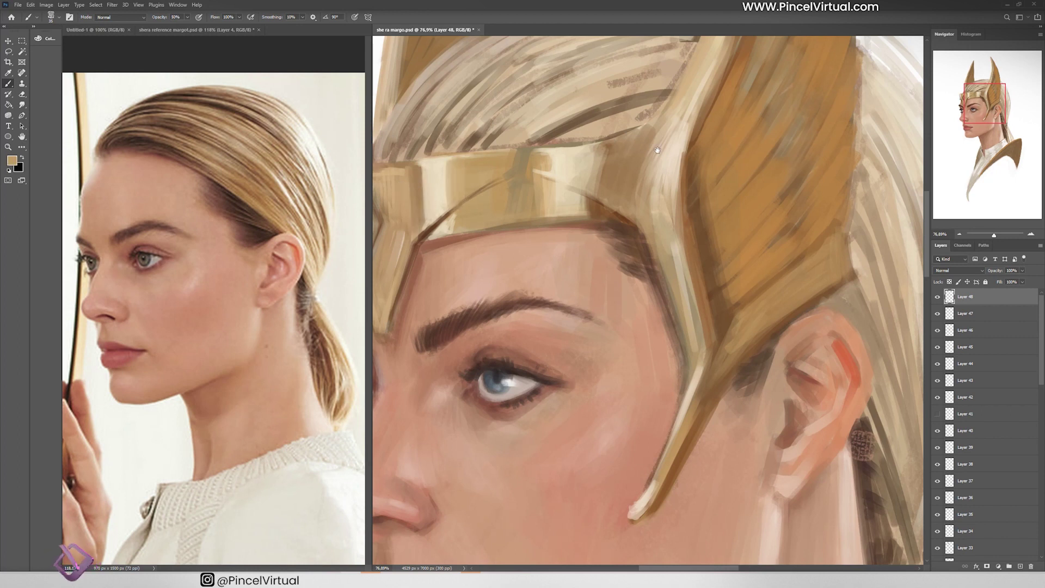
# Rework the gold shading of the tiara's pointed centre plate with sampled tones, using the gold watch as reference.
pyautogui.moveTo(657, 150); pyautogui.dragTo(478, 242)
pyautogui.moveTo(522, 61)
pyautogui.mouseDown()
pyautogui.moveTo(530, 159)
pyautogui.moveTo(478, 275)
pyautogui.moveTo(578, 228)
pyautogui.moveTo(660, 225)
pyautogui.mouseUp()
pyautogui.keyDown('alt'); pyautogui.click(478, 276); pyautogui.keyUp('alt')
pyautogui.scroll(2, 624, 327)
pyautogui.keyDown('alt'); pyautogui.click(650, 285); pyautogui.keyUp('alt')
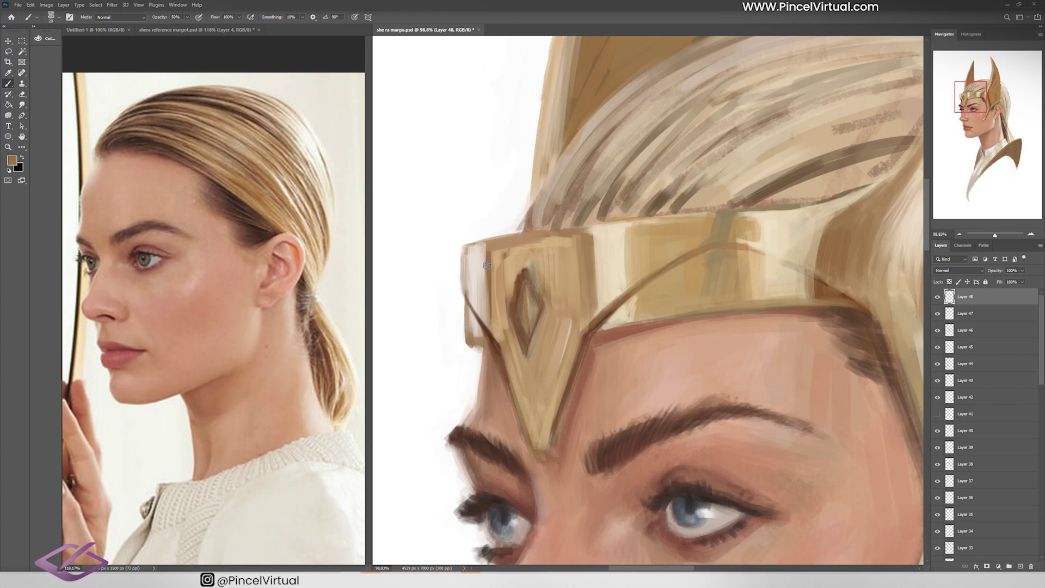
pyautogui.moveTo(228, 435)
pyautogui.mouseDown()
pyautogui.moveTo(298, 263)
pyautogui.moveTo(256, 207)
pyautogui.mouseUp()
pyautogui.click(507, 330)
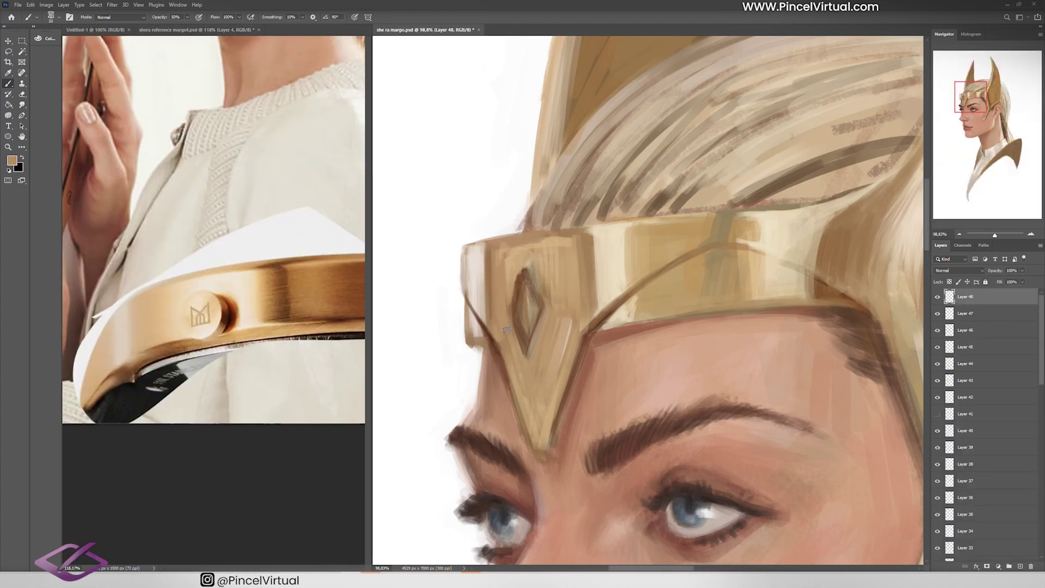
pyautogui.scroll(-2, 506, 330)
# Paint a red gem over the diamond recess of the tiara on a new layer, sampling colours from the ruby reference.
pyautogui.hotkey('ctrl', 'shift', 'alt', 'n')
pyautogui.press('Return')
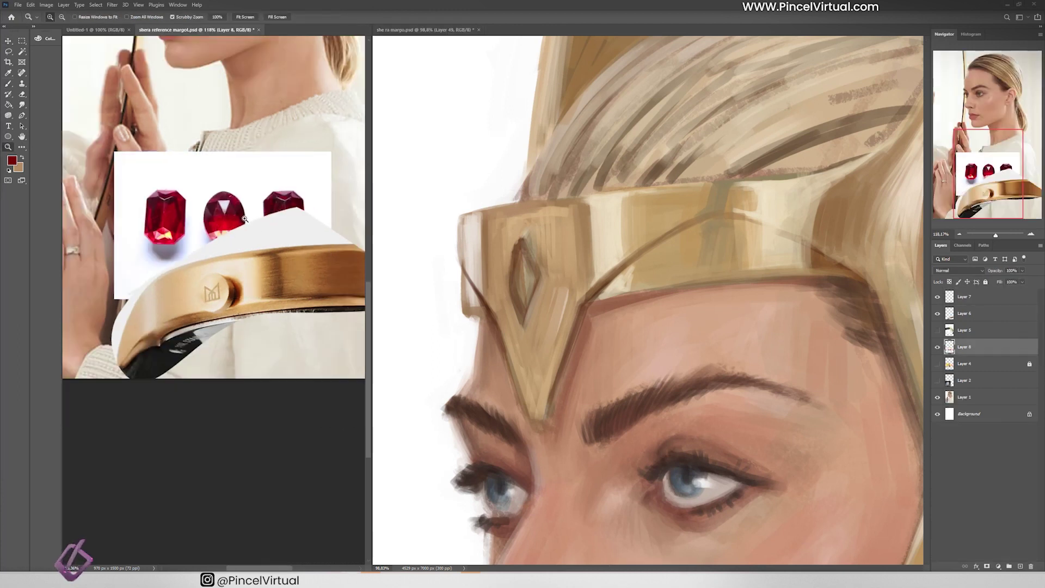
pyautogui.moveTo(240, 178); pyautogui.dragTo(190, 159)
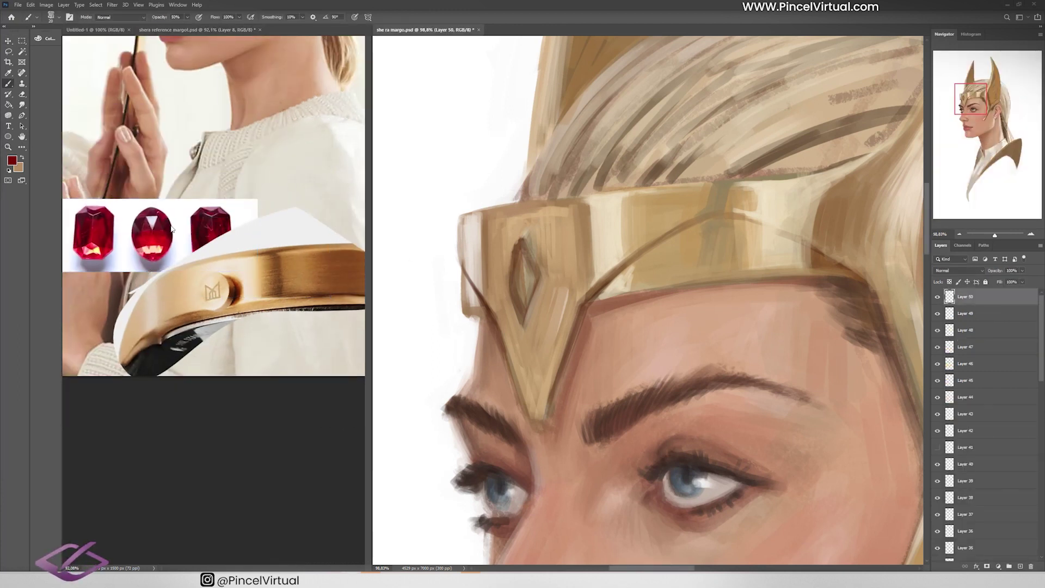
pyautogui.keyDown('alt'); pyautogui.click(172, 229); pyautogui.keyUp('alt')
pyautogui.moveTo(523, 240)
pyautogui.mouseDown()
pyautogui.moveTo(511, 283)
pyautogui.moveTo(528, 326)
pyautogui.moveTo(535, 272)
pyautogui.moveTo(516, 305)
pyautogui.moveTo(528, 263)
pyautogui.mouseUp()
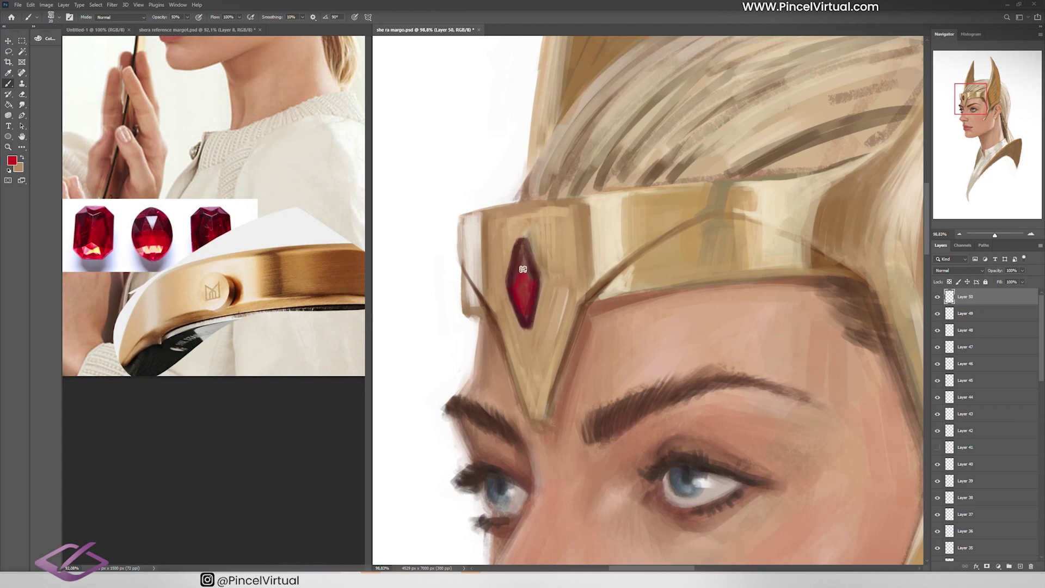
# Add whitish and pale pink highlights to the tiara gem with colours sampled from the oval ruby.
pyautogui.keyDown('alt'); pyautogui.click(156, 218); pyautogui.keyUp('alt')
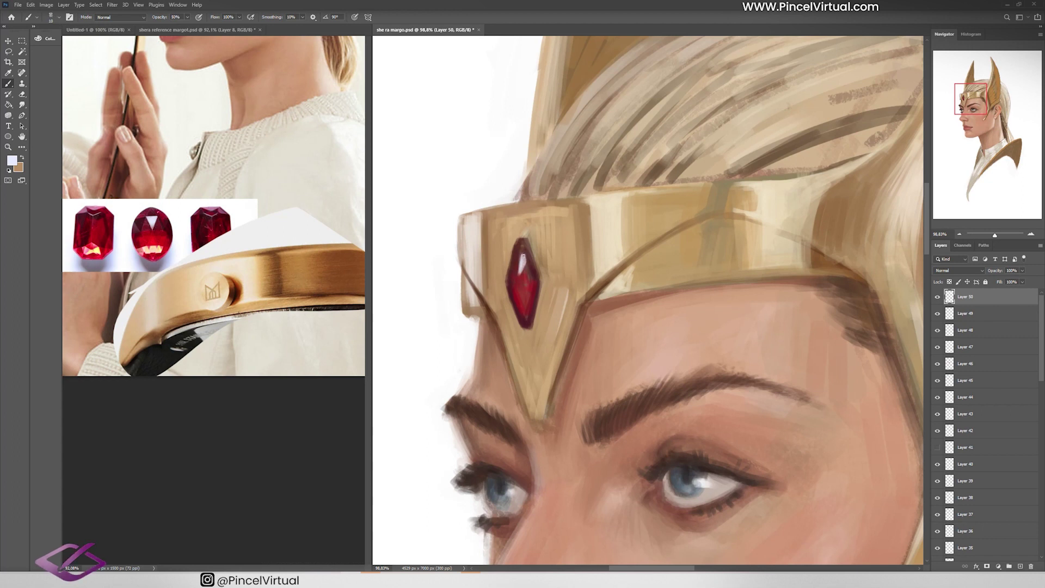
pyautogui.keyDown('alt'); pyautogui.click(146, 256); pyautogui.keyUp('alt')
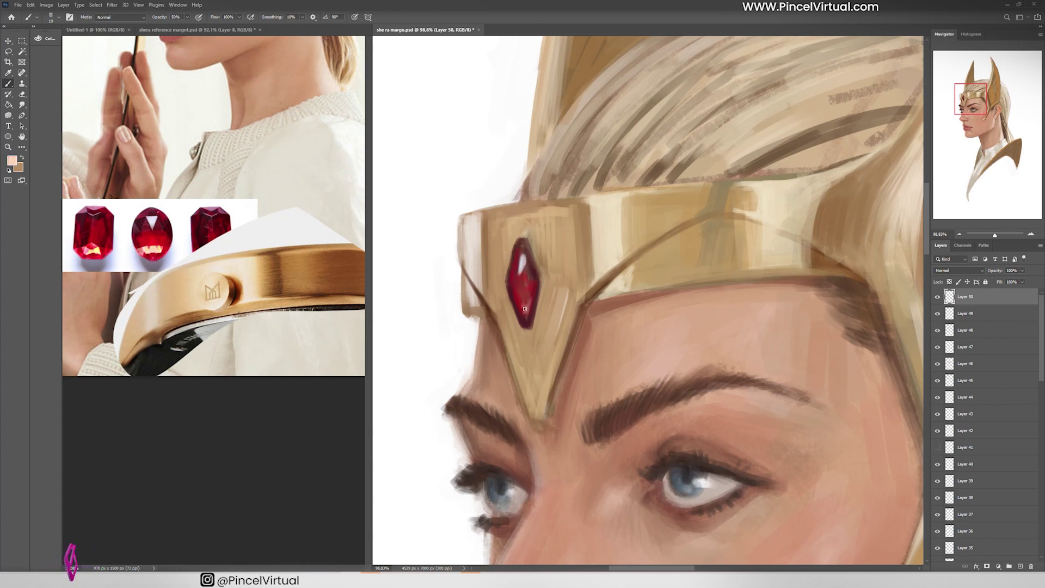
pyautogui.moveTo(521, 291); pyautogui.dragTo(523, 308)
pyautogui.keyDown('alt'); pyautogui.click(176, 219); pyautogui.keyUp('alt')
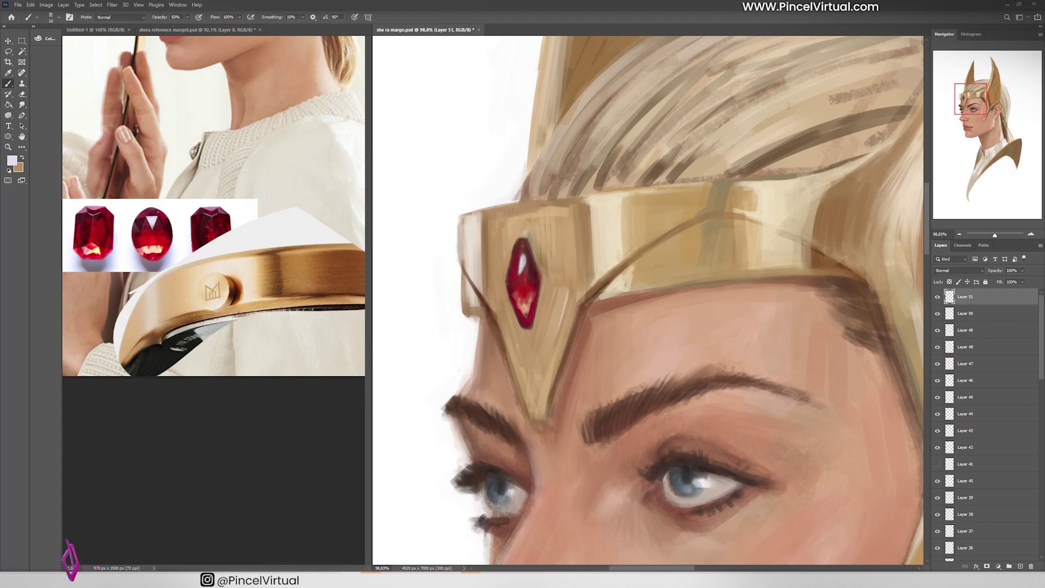
pyautogui.moveTo(516, 251); pyautogui.dragTo(505, 276)
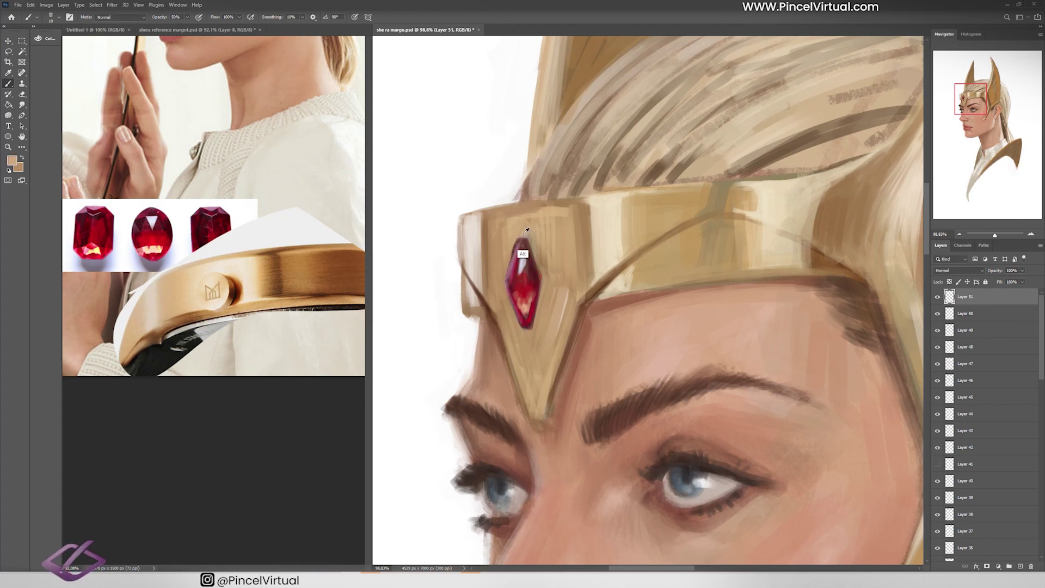
# Smooth the gold surface around the gem on the tiara's centre plate with sampled gold tones.
pyautogui.keyDown('alt'); pyautogui.click(569, 222); pyautogui.keyUp('alt')
pyautogui.moveTo(568, 229); pyautogui.dragTo(547, 357)
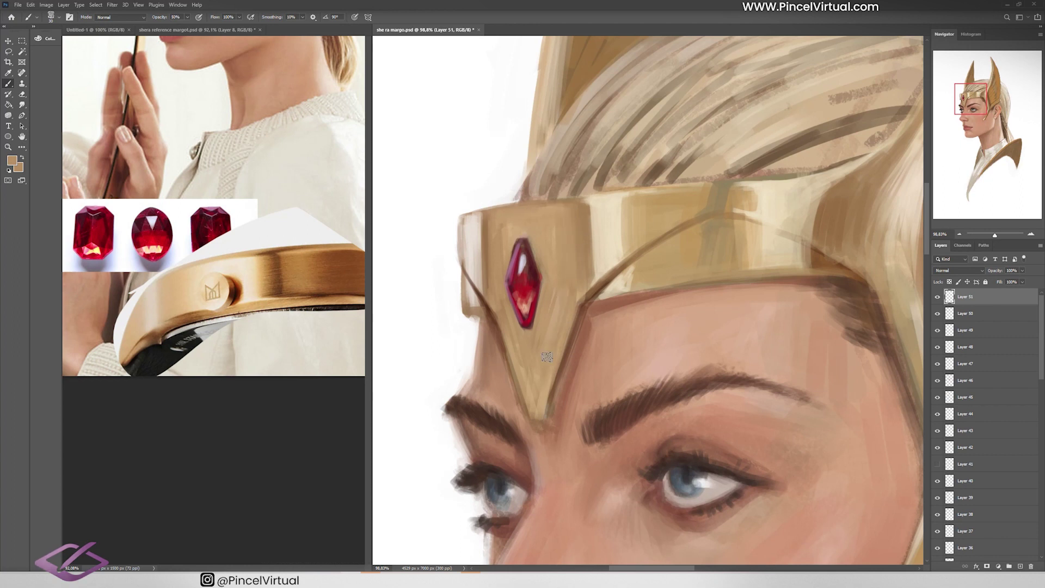
pyautogui.keyDown('alt'); pyautogui.click(500, 225); pyautogui.keyUp('alt')
pyautogui.moveTo(496, 228); pyautogui.dragTo(517, 342)
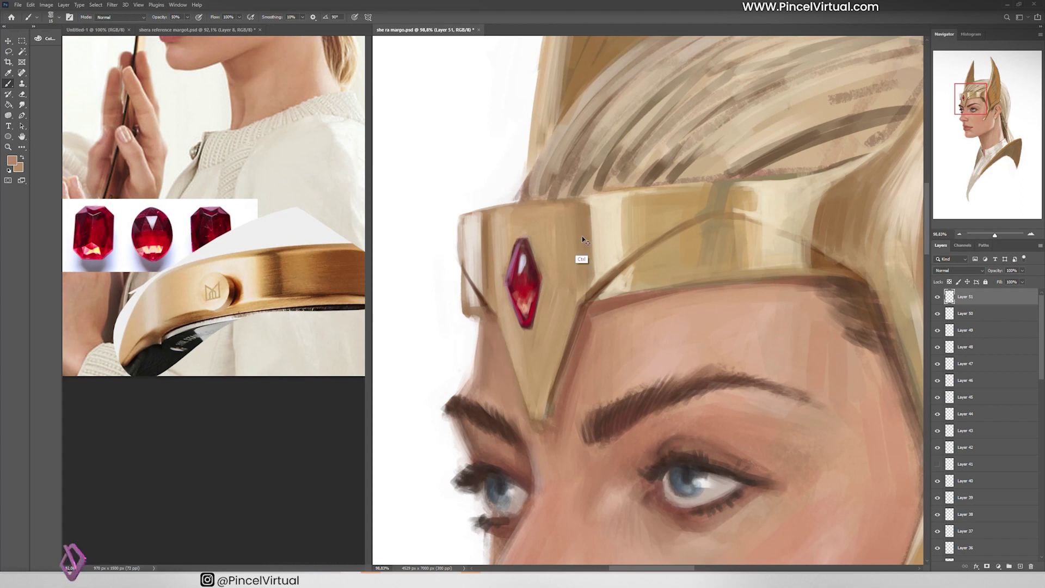
# Paint light cream-gold reflections along the tiara band beside the centre plate with a sampled colour.
pyautogui.press('z')
pyautogui.hotkey('ctrl', '0')
pyautogui.moveTo(609, 229); pyautogui.dragTo(648, 229)
pyautogui.press('b')
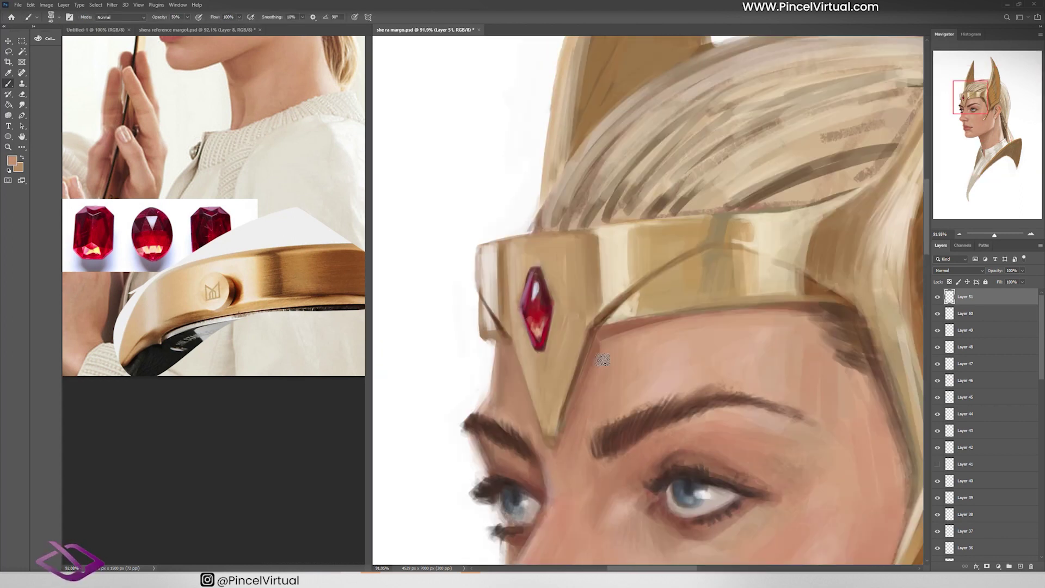
pyautogui.keyDown('alt'); pyautogui.click(640, 232); pyautogui.keyUp('alt')
pyautogui.moveTo(595, 220); pyautogui.dragTo(596, 315)
pyautogui.moveTo(599, 316); pyautogui.dragTo(548, 328)
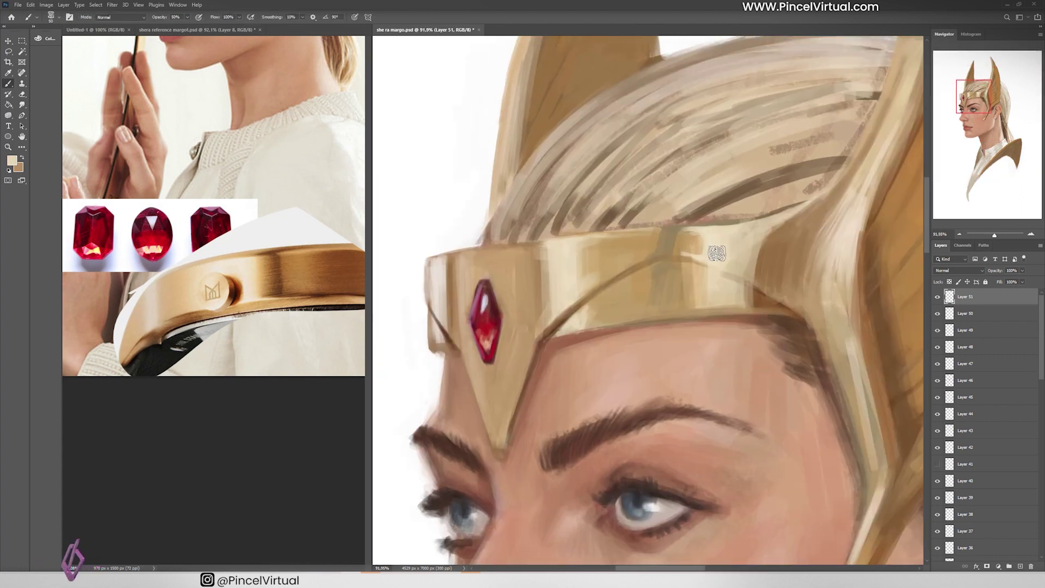
pyautogui.moveTo(686, 245)
pyautogui.mouseDown()
pyautogui.moveTo(789, 226)
pyautogui.moveTo(795, 242)
pyautogui.mouseUp()
# Deepen the shading along the near wing's inner edge with a sampled dark brown.
pyautogui.press('z')
pyautogui.hotkey('ctrl', '0')
pyautogui.press('b')
pyautogui.keyDown('alt'); pyautogui.click(638, 273); pyautogui.keyUp('alt')
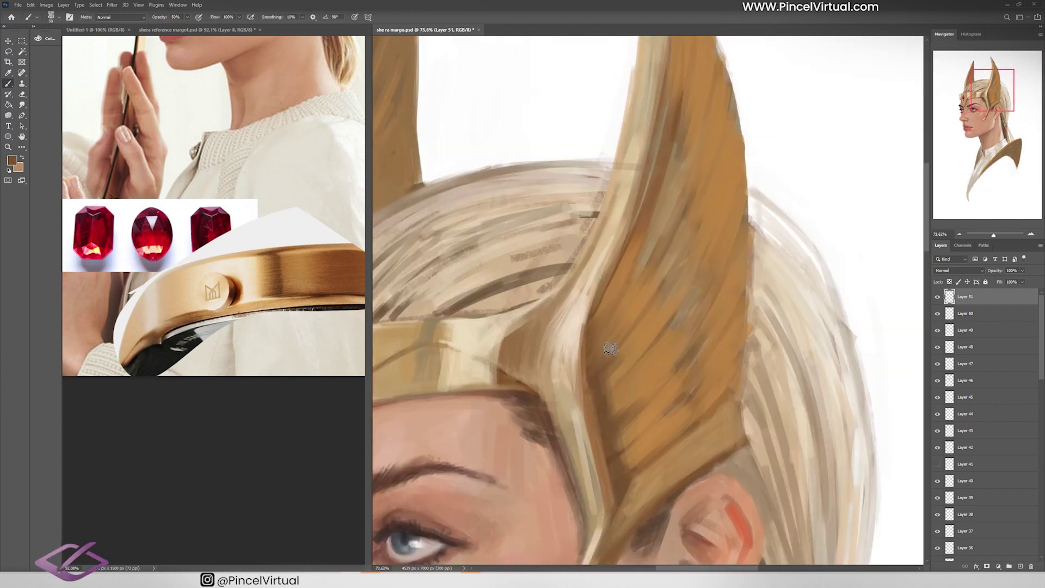
pyautogui.hotkey('ctrl', '0')
pyautogui.moveTo(550, 256); pyautogui.dragTo(588, 256)
# Brighten the red facets of the tiara gem on a new layer with ruby tones sampled from the reference.
pyautogui.hotkey('ctrl', 'shift', 'alt', 'n')
pyautogui.keyDown('alt'); pyautogui.click(244, 172); pyautogui.keyUp('alt')
pyautogui.moveTo(533, 176)
pyautogui.mouseDown()
pyautogui.moveTo(576, 175)
pyautogui.moveTo(521, 202)
pyautogui.moveTo(547, 205)
pyautogui.moveTo(546, 216)
pyautogui.mouseUp()
pyautogui.keyDown('alt'); pyautogui.click(169, 237); pyautogui.keyUp('alt')
pyautogui.press('0')
pyautogui.keyDown('alt'); pyautogui.click(520, 219); pyautogui.keyUp('alt')
pyautogui.press('3')
# Define the edge of the tiara's centre plate against the forehead with sampled brown and skin tones at 40% opacity.
pyautogui.hotkey('ctrl', '0')
pyautogui.moveTo(531, 170); pyautogui.dragTo(566, 170)
pyautogui.moveTo(519, 228)
pyautogui.mouseDown()
pyautogui.moveTo(534, 201)
pyautogui.moveTo(547, 231)
pyautogui.mouseUp()
pyautogui.hotkey('ctrl', '0')
pyautogui.keyDown('alt'); pyautogui.click(629, 120); pyautogui.keyUp('alt')
pyautogui.press('4')
pyautogui.moveTo(520, 264); pyautogui.dragTo(492, 348)
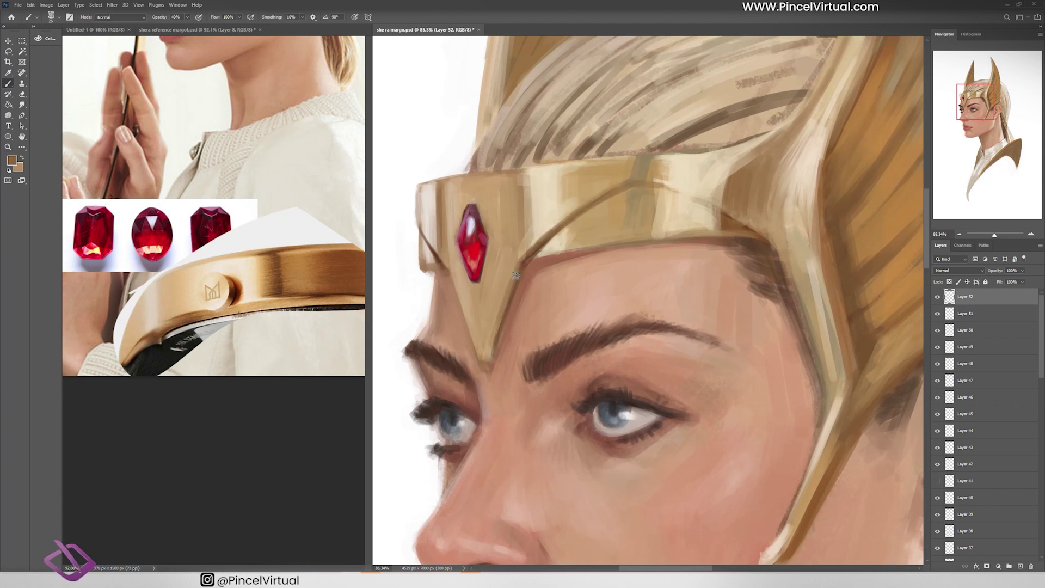
pyautogui.keyDown('alt'); pyautogui.click(505, 329); pyautogui.keyUp('alt')
pyautogui.moveTo(509, 294)
pyautogui.mouseDown()
pyautogui.moveTo(487, 365)
pyautogui.moveTo(604, 209)
pyautogui.mouseUp()
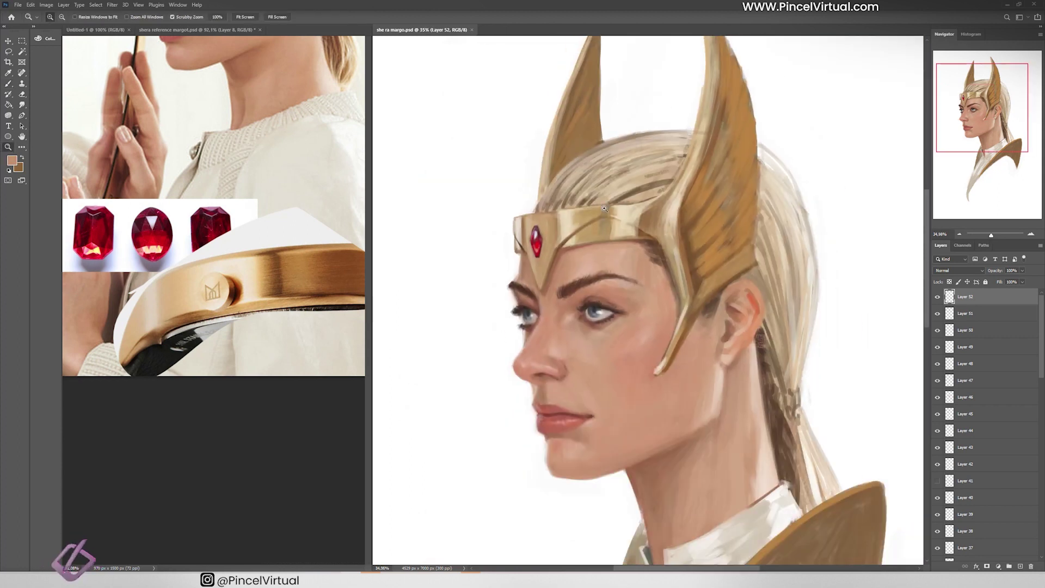
# Reshape the tip of the tiara's cheek guard with sampled ochre and pale highlight colours.
pyautogui.moveTo(682, 375); pyautogui.dragTo(724, 375)
pyautogui.press('b')
pyautogui.moveTo(626, 332); pyautogui.dragTo(612, 360)
pyautogui.keyDown('alt'); pyautogui.click(647, 333); pyautogui.keyUp('alt')
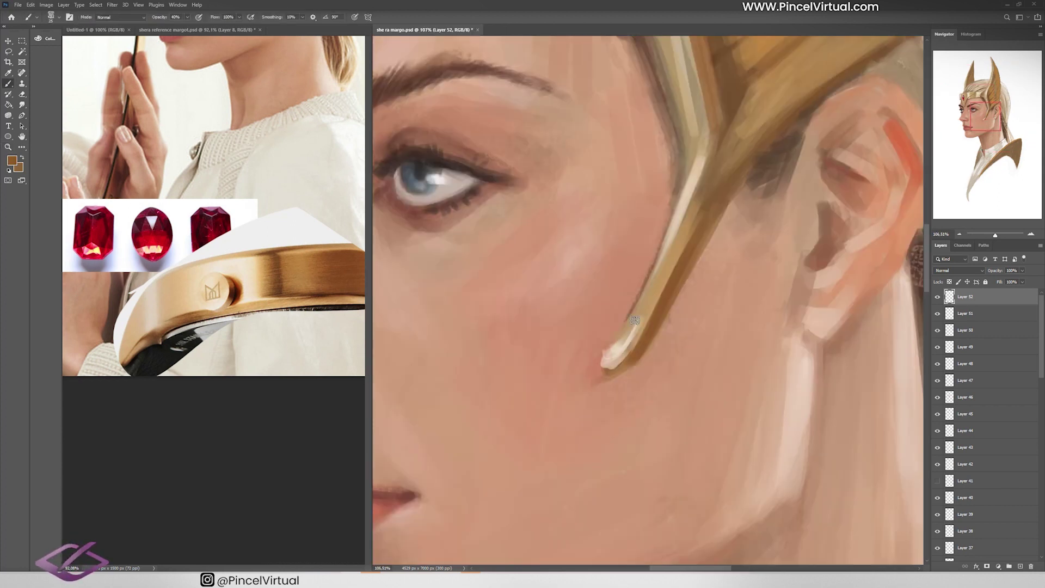
pyautogui.moveTo(639, 302)
pyautogui.mouseDown()
pyautogui.moveTo(585, 381)
pyautogui.moveTo(672, 282)
pyautogui.moveTo(598, 280)
pyautogui.mouseUp()
pyautogui.keyDown('alt'); pyautogui.click(653, 296); pyautogui.keyUp('alt')
pyautogui.press('5')
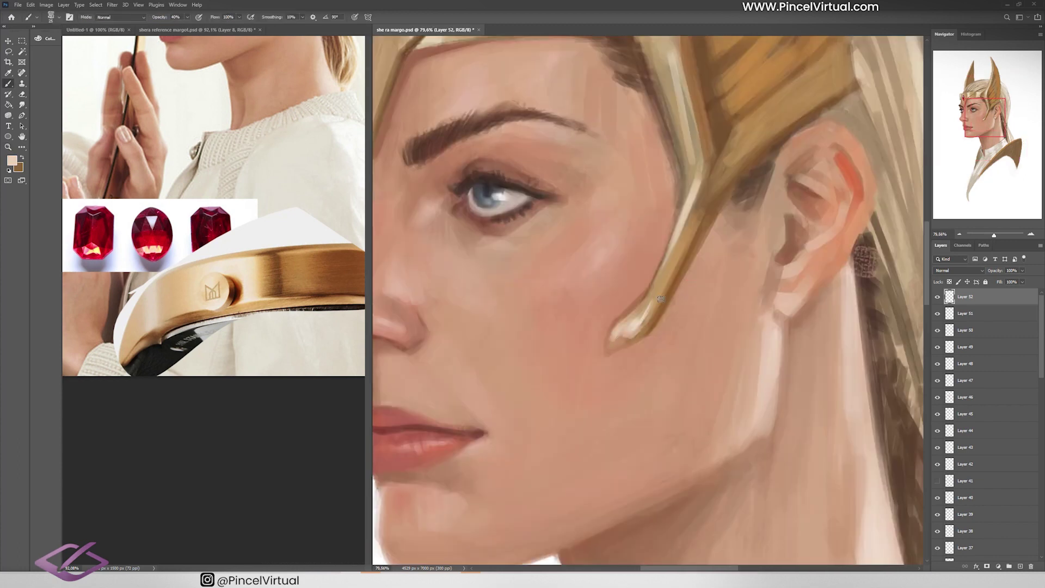
pyautogui.moveTo(635, 331); pyautogui.dragTo(599, 332)
pyautogui.moveTo(424, 371); pyautogui.dragTo(501, 300)
pyautogui.keyDown('alt'); pyautogui.click(501, 300); pyautogui.keyUp('alt')
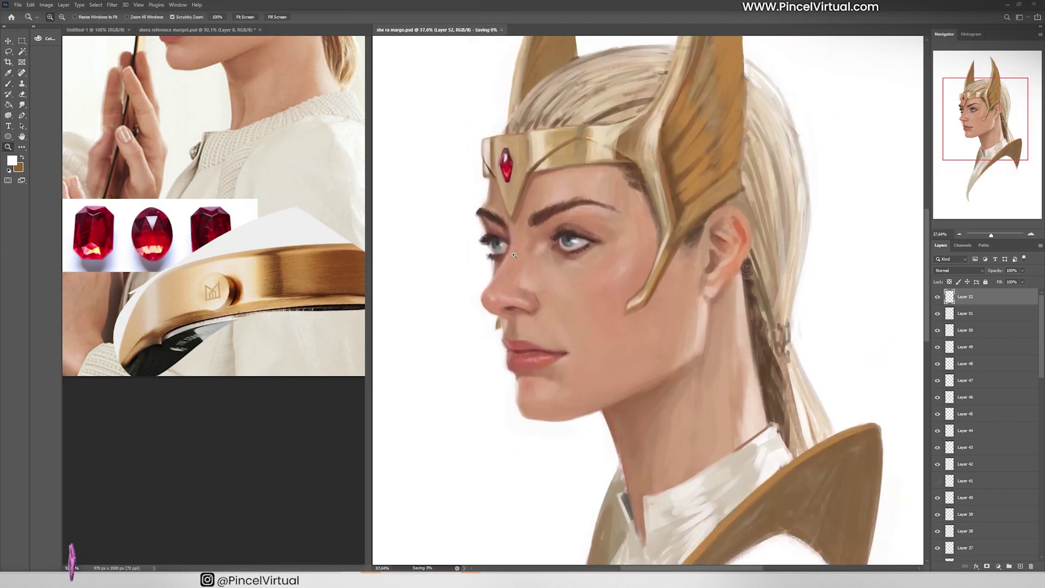
# Shade the far shoulder armour beside the collar on a new layer with a sampled dark brown at low opacity.
pyautogui.moveTo(471, 237); pyautogui.dragTo(531, 233)
pyautogui.press('b')
pyautogui.moveTo(649, 239); pyautogui.dragTo(554, 143)
pyautogui.keyDown('alt'); pyautogui.click(554, 143); pyautogui.keyUp('alt')
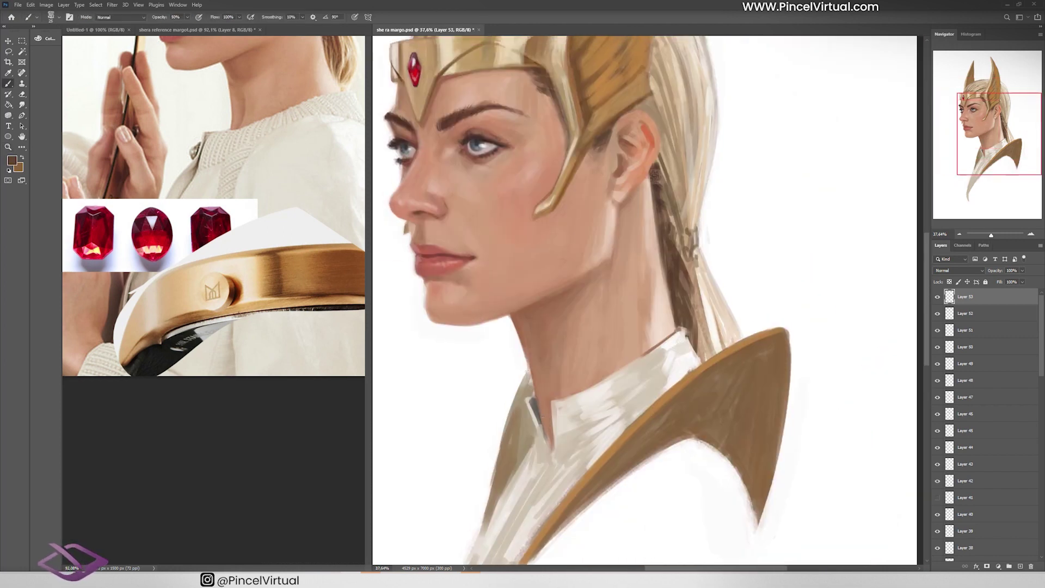
pyautogui.moveTo(545, 431); pyautogui.dragTo(540, 409)
pyautogui.moveTo(540, 409)
pyautogui.mouseDown()
pyautogui.moveTo(575, 303)
pyautogui.moveTo(544, 400)
pyautogui.mouseUp()
pyautogui.moveTo(545, 368); pyautogui.dragTo(525, 419)
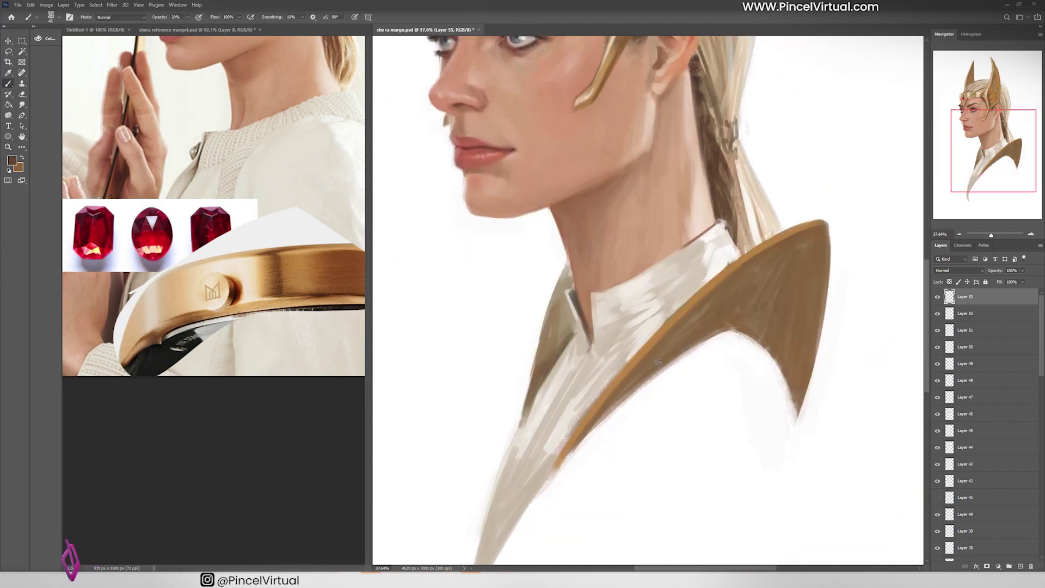
# Darken the near shoulder armour along its lower edge and below the golden rim with low-opacity brown strokes.
pyautogui.moveTo(637, 388); pyautogui.dragTo(590, 432)
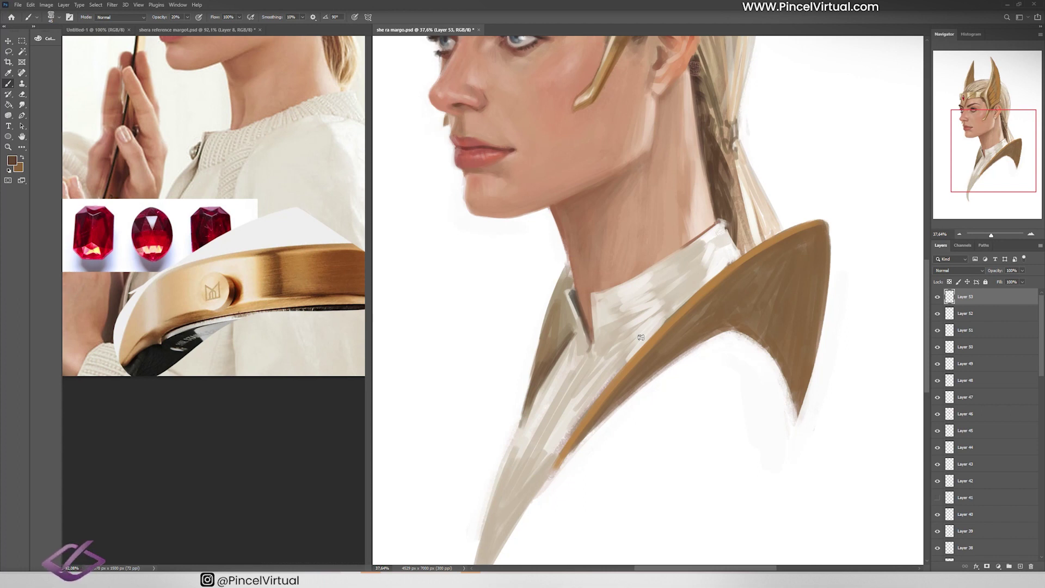
pyautogui.moveTo(653, 359); pyautogui.dragTo(707, 304)
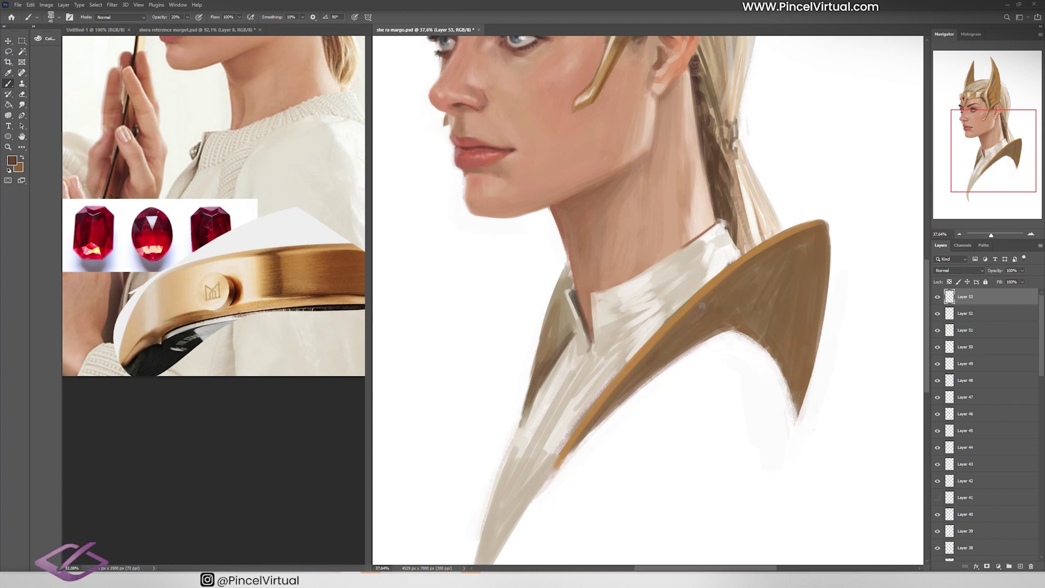
pyautogui.moveTo(691, 352); pyautogui.dragTo(585, 438)
# Even out the brown surface on the broad upper part and rear point of the near shoulder armour.
pyautogui.moveTo(797, 300); pyautogui.dragTo(805, 310)
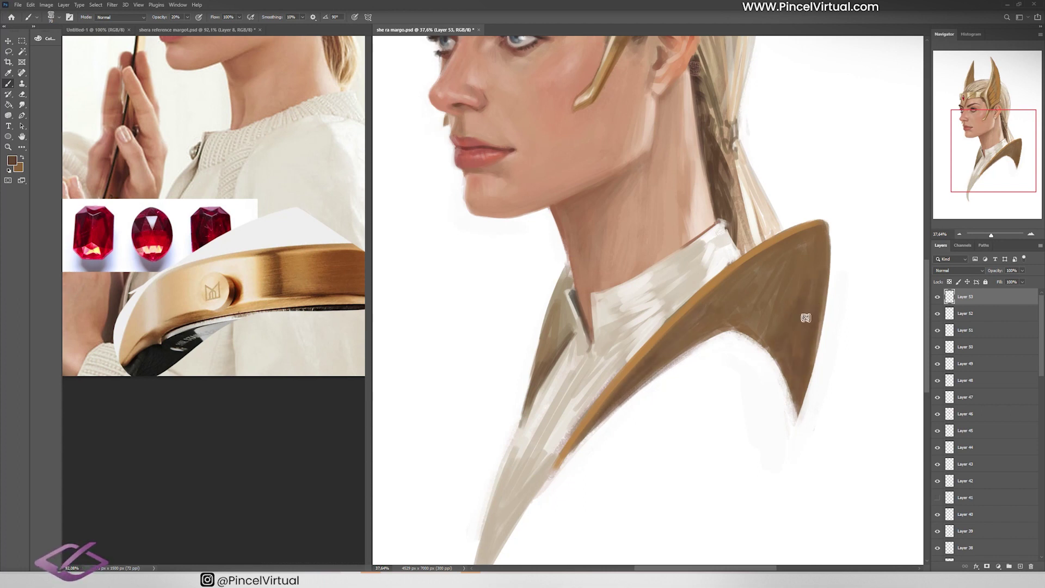
pyautogui.moveTo(800, 275)
pyautogui.mouseDown()
pyautogui.moveTo(776, 321)
pyautogui.moveTo(732, 324)
pyautogui.mouseUp()
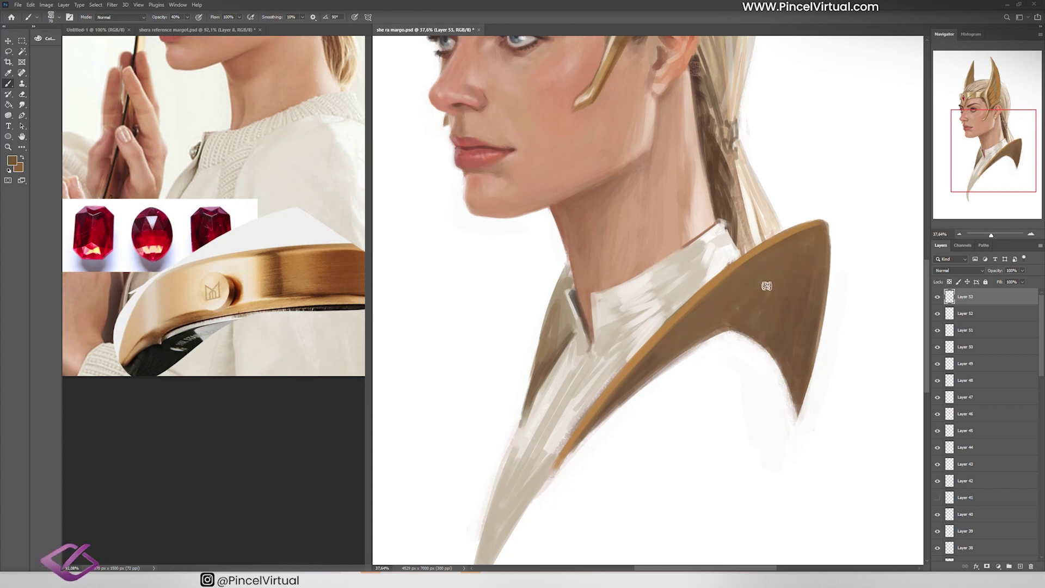
pyautogui.moveTo(759, 284); pyautogui.dragTo(793, 242)
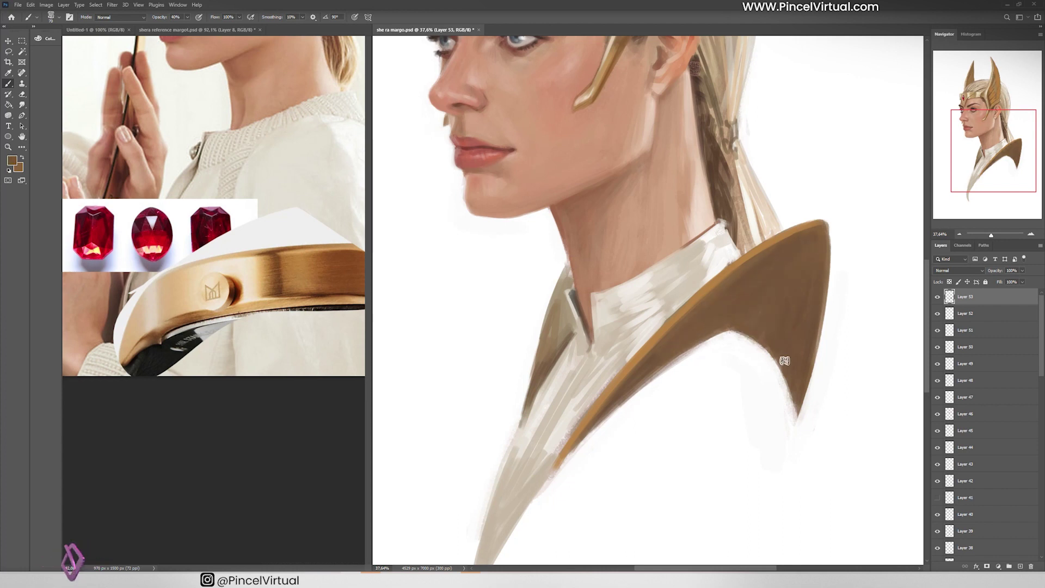
# Refine the golden rim and outer edge of the near shoulder armour on two new layers with sampled ochre tones.
pyautogui.hotkey('ctrl', 'shift', 'alt', 'n')
pyautogui.moveTo(667, 349)
pyautogui.mouseDown()
pyautogui.moveTo(656, 362)
pyautogui.moveTo(742, 266)
pyautogui.mouseUp()
pyautogui.keyDown('alt'); pyautogui.click(686, 283); pyautogui.keyUp('alt')
pyautogui.hotkey('ctrl', 'shift', 'alt', 'n')
pyautogui.keyDown('alt'); pyautogui.click(769, 275); pyautogui.keyUp('alt')
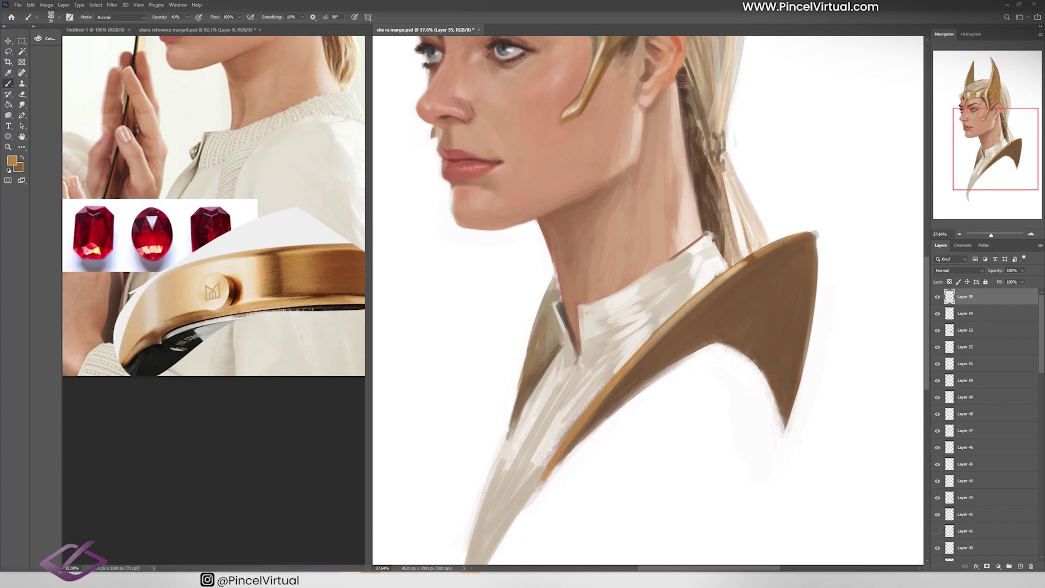
pyautogui.hotkey('ctrl', '0')
pyautogui.scroll(5, 688, 299)
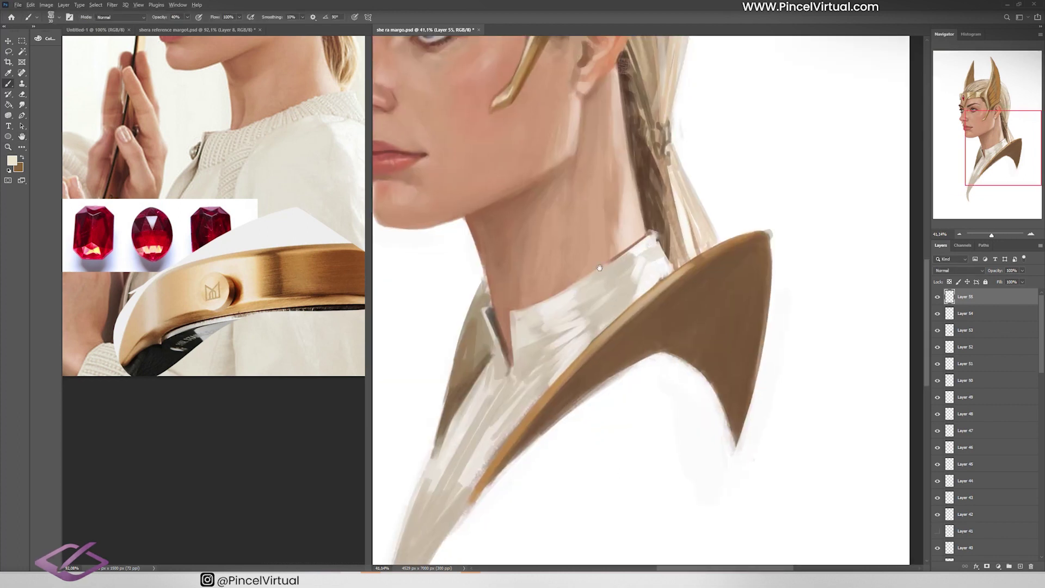
# Smooth the white robe front below the collar on a new layer with sampled off-white strokes at 50% brush opacity.
pyautogui.press('5')
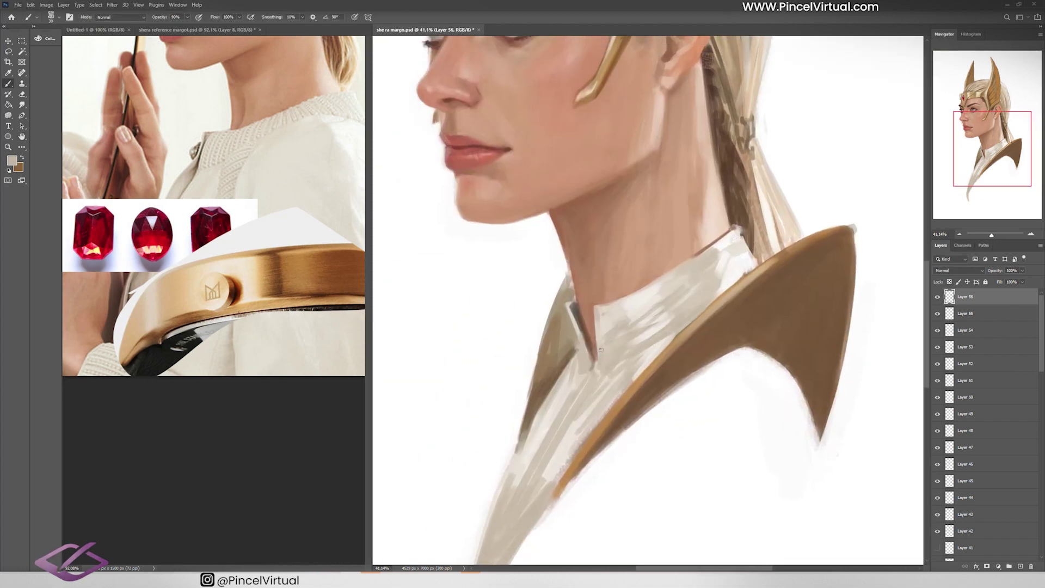
pyautogui.keyDown('alt'); pyautogui.click(666, 338); pyautogui.keyUp('alt')
pyautogui.moveTo(647, 353); pyautogui.dragTo(556, 475)
pyautogui.scroll(3, 598, 326)
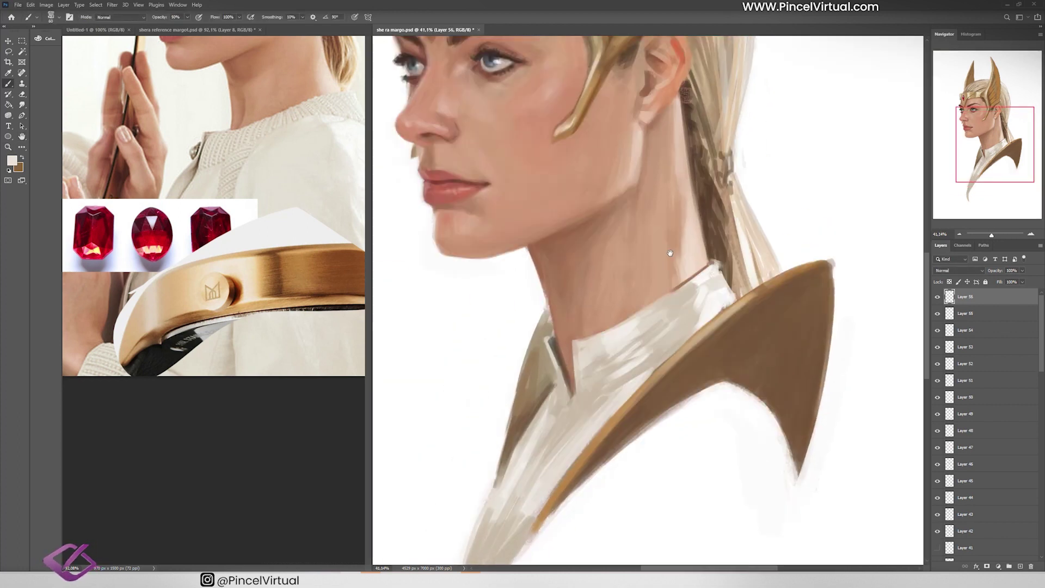
pyautogui.scroll(-2, 599, 326)
pyautogui.hotkey('ctrl', 'shift', 'alt', 'n')
pyautogui.scroll(-5, 539, 377)
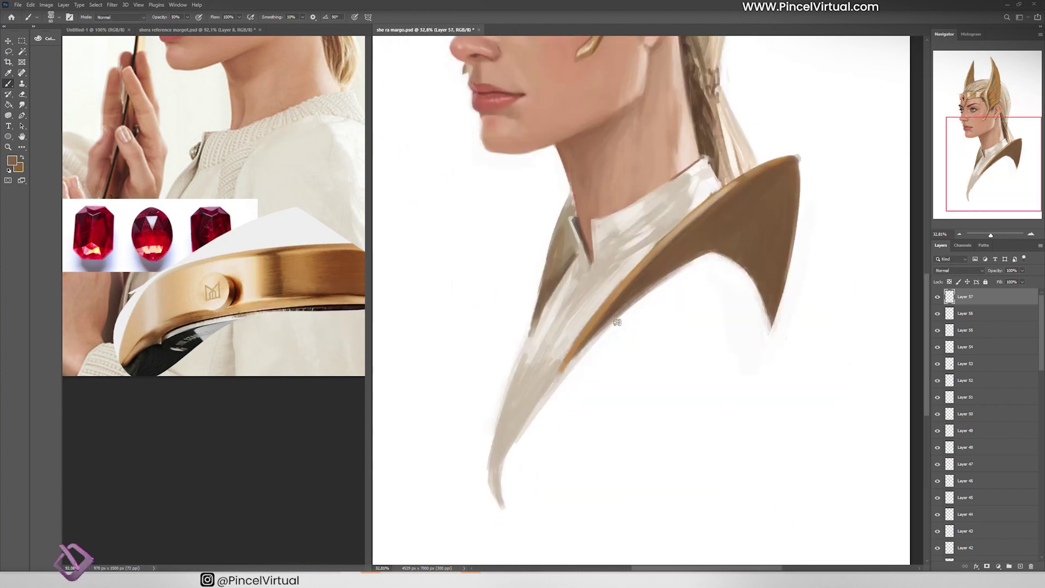
# Refine the upper outline of the hair between the two tiara wings on a new layer with sampled tan strokes.
pyautogui.moveTo(765, 273)
pyautogui.mouseDown()
pyautogui.moveTo(754, 351)
pyautogui.moveTo(758, 306)
pyautogui.mouseUp()
pyautogui.moveTo(695, 54)
pyautogui.mouseDown()
pyautogui.moveTo(622, 212)
pyautogui.moveTo(702, 289)
pyautogui.mouseUp()
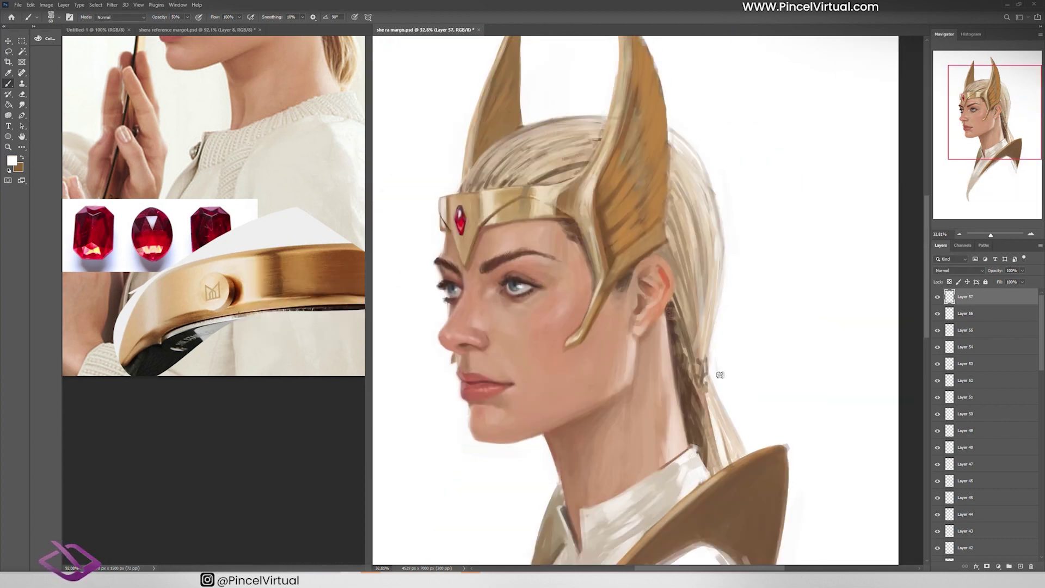
pyautogui.scroll(2, 702, 288)
pyautogui.scroll(-3, 702, 288)
pyautogui.scroll(2, 703, 289)
pyautogui.press('4')
pyautogui.keyDown('alt'); pyautogui.click(704, 289); pyautogui.keyUp('alt')
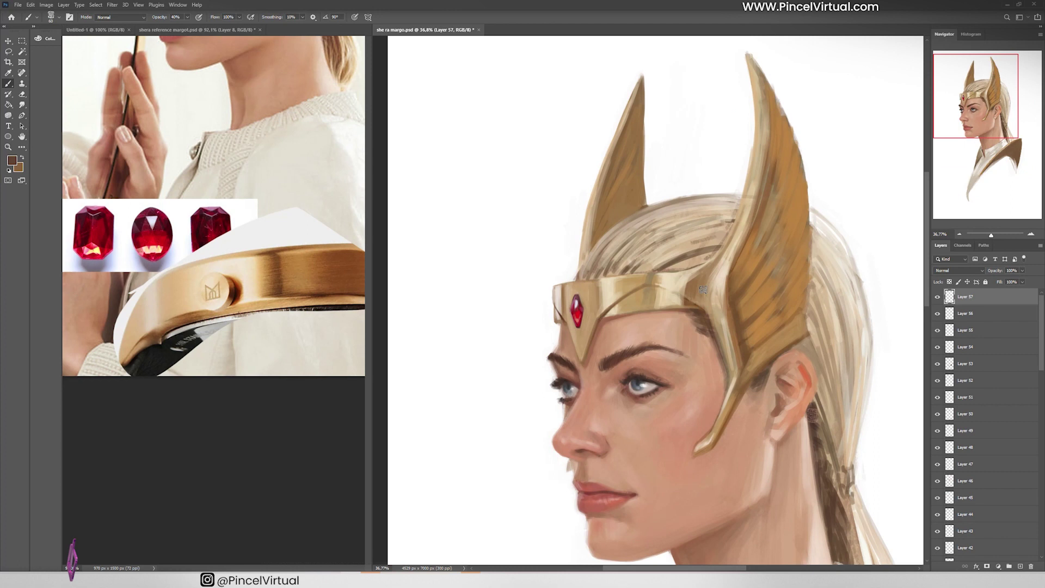
pyautogui.keyDown('alt'); pyautogui.click(572, 275); pyautogui.keyUp('alt')
pyautogui.moveTo(593, 239); pyautogui.dragTo(707, 196)
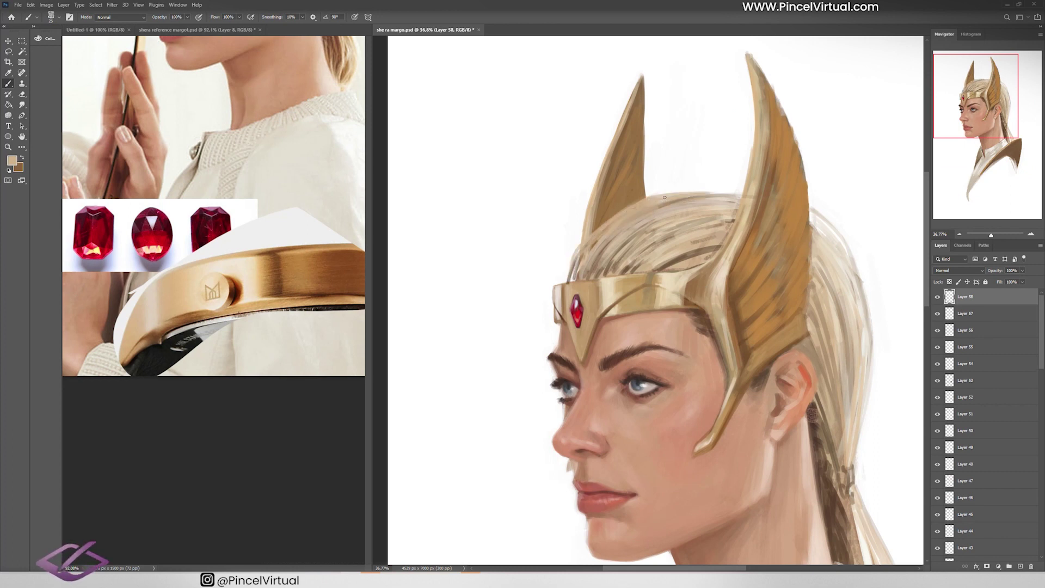
pyautogui.moveTo(637, 217); pyautogui.dragTo(729, 190)
pyautogui.moveTo(581, 275); pyautogui.dragTo(609, 240)
pyautogui.moveTo(715, 195); pyautogui.dragTo(741, 186)
# Bring the reference photo's hair into view and darken strands above the tiara band with a sampled dark brown at 40% opacity.
pyautogui.press('4')
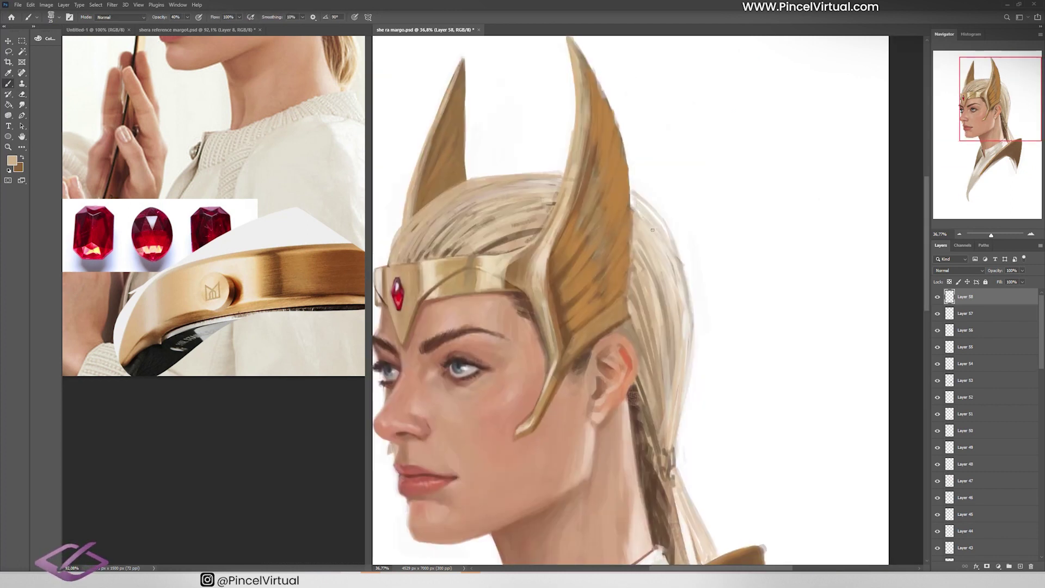
pyautogui.moveTo(869, 341); pyautogui.dragTo(689, 325)
pyautogui.scroll(-3, 690, 325)
pyautogui.scroll(3, 544, 245)
pyautogui.moveTo(213, 218); pyautogui.dragTo(212, 506)
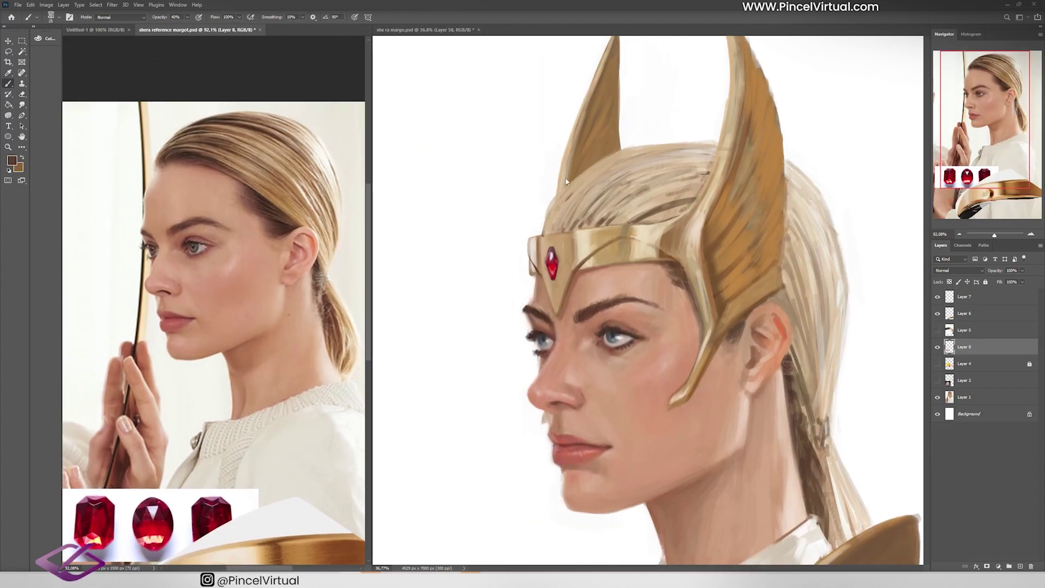
pyautogui.keyDown('alt'); pyautogui.click(522, 259); pyautogui.keyUp('alt')
pyautogui.keyDown('alt'); pyautogui.click(787, 397); pyautogui.keyUp('alt')
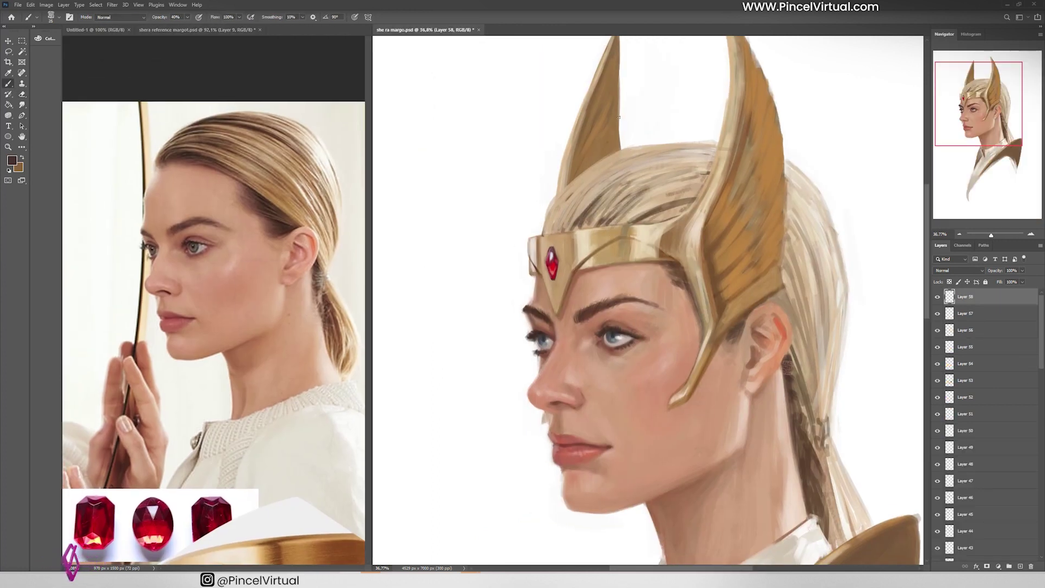
pyautogui.moveTo(656, 204)
pyautogui.mouseDown()
pyautogui.moveTo(571, 183)
pyautogui.moveTo(686, 170)
pyautogui.mouseUp()
# Paint white highlights on the swept-back hair at full brush opacity on a new layer and lower the layer's opacity to 50%.
pyautogui.press('0')
pyautogui.moveTo(650, 221); pyautogui.dragTo(681, 209)
pyautogui.press('h')
pyautogui.press('5')
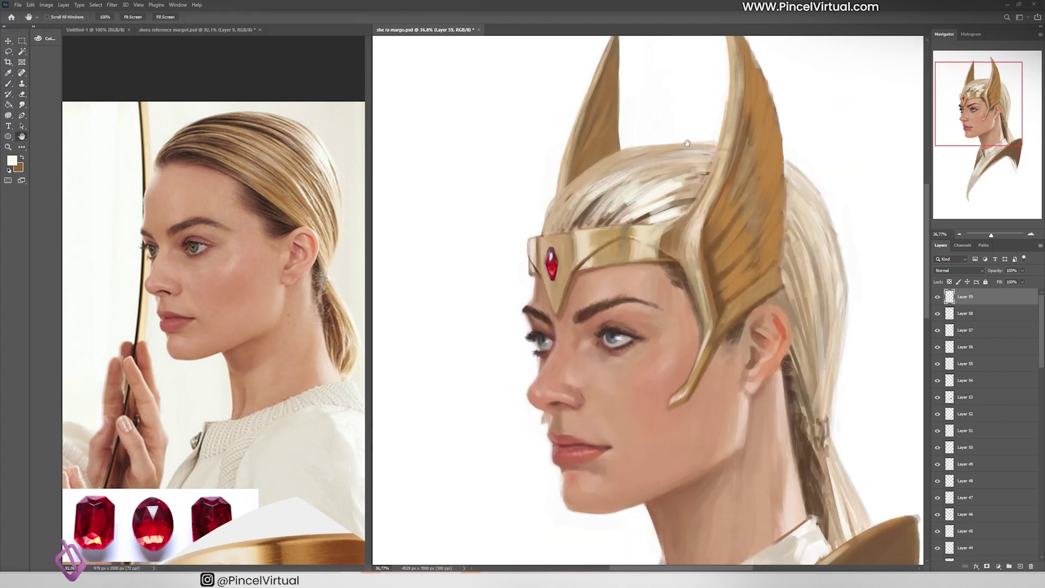
# Paint a golden-brown tie around the ponytail on a new layer and darken the strands beside it with sampled brown.
pyautogui.press('b')
pyautogui.hotkey('ctrl', 'shift', 'alt', 'n')
pyautogui.moveTo(739, 239)
pyautogui.mouseDown()
pyautogui.moveTo(718, 128)
pyautogui.moveTo(715, 199)
pyautogui.mouseUp()
pyautogui.moveTo(797, 392)
pyautogui.mouseDown()
pyautogui.moveTo(806, 383)
pyautogui.moveTo(800, 427)
pyautogui.moveTo(815, 363)
pyautogui.moveTo(797, 435)
pyautogui.mouseUp()
pyautogui.keyDown('alt'); pyautogui.click(676, 184); pyautogui.keyUp('alt')
pyautogui.moveTo(804, 394); pyautogui.dragTo(815, 362)
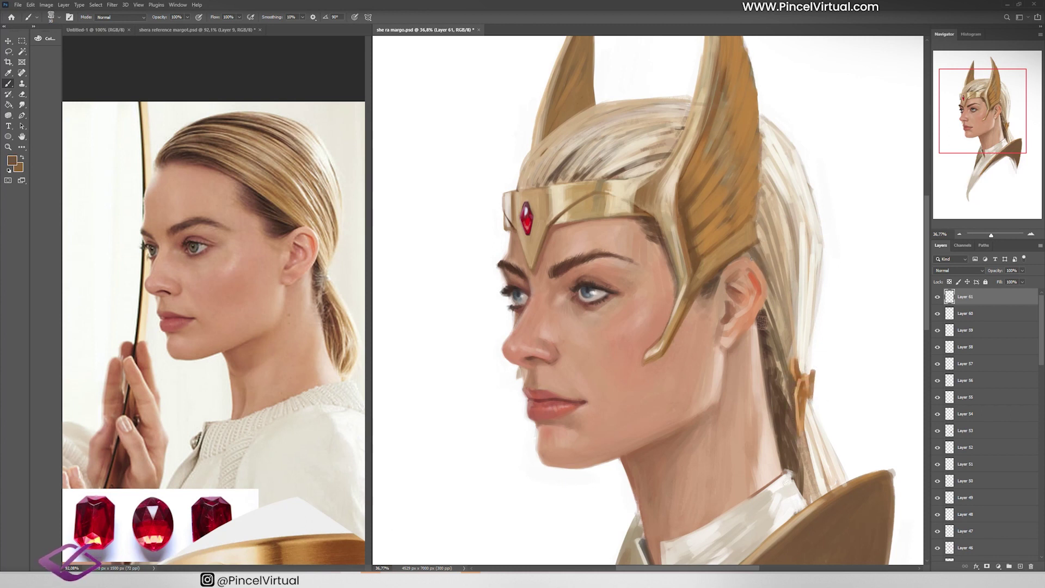
pyautogui.moveTo(800, 467); pyautogui.dragTo(795, 440)
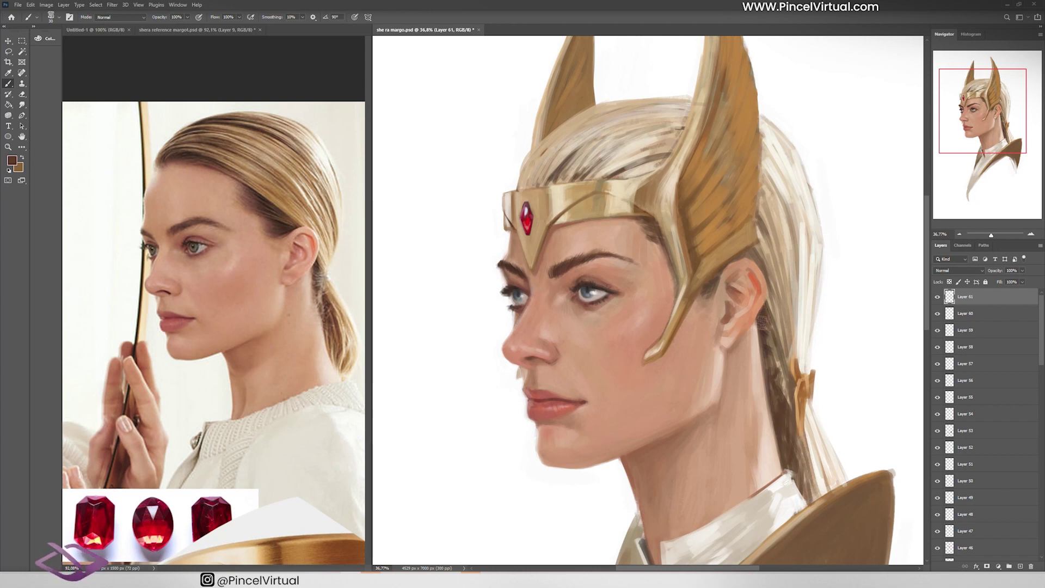
# Shade the braided hair behind the neck on a new layer with dark reddish brown at 50% brush opacity.
pyautogui.hotkey('ctrl', 'shift', 'alt', 'n')
pyautogui.press('5')
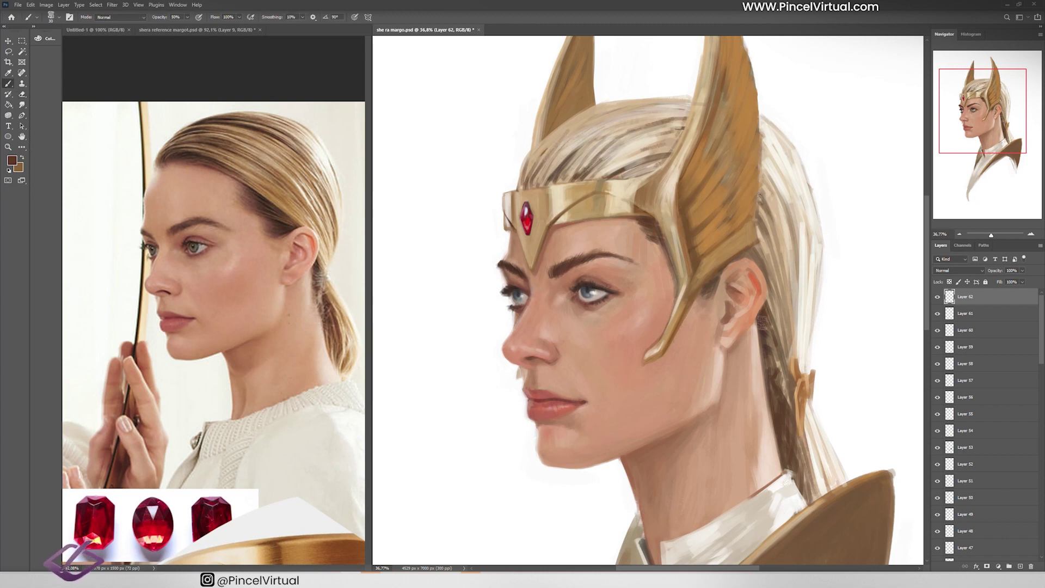
pyautogui.moveTo(792, 316); pyautogui.dragTo(788, 359)
pyautogui.scroll(-4, 789, 326)
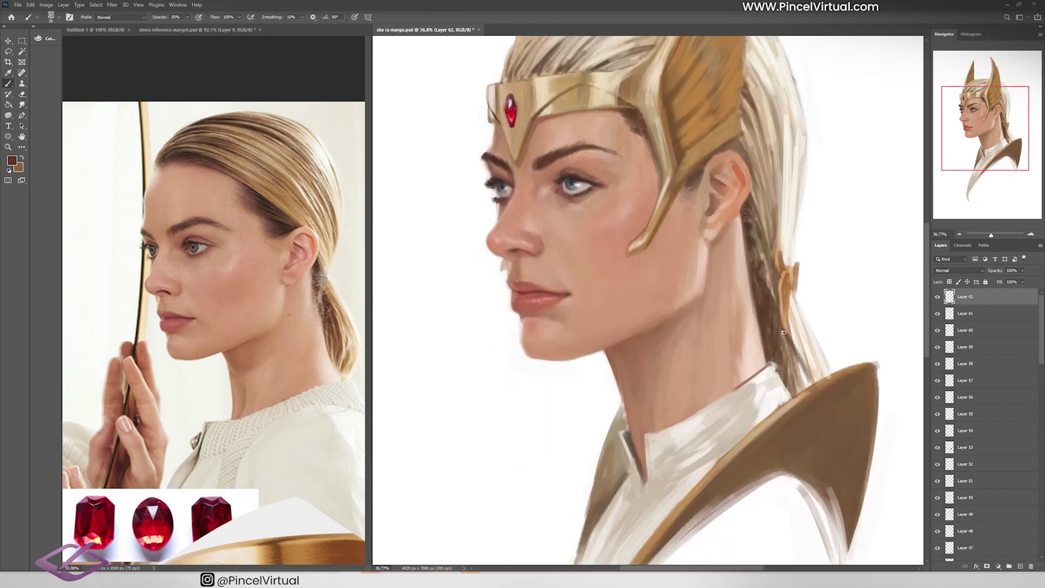
pyautogui.hscroll(-2, 762, 327)
# Deepen the shadow under the jaw on a new layer with reddish brown and set the layer's opacity to 78%.
pyautogui.hotkey('ctrl', 'shift', 'alt', 'n')
pyautogui.moveTo(669, 319); pyautogui.dragTo(666, 328)
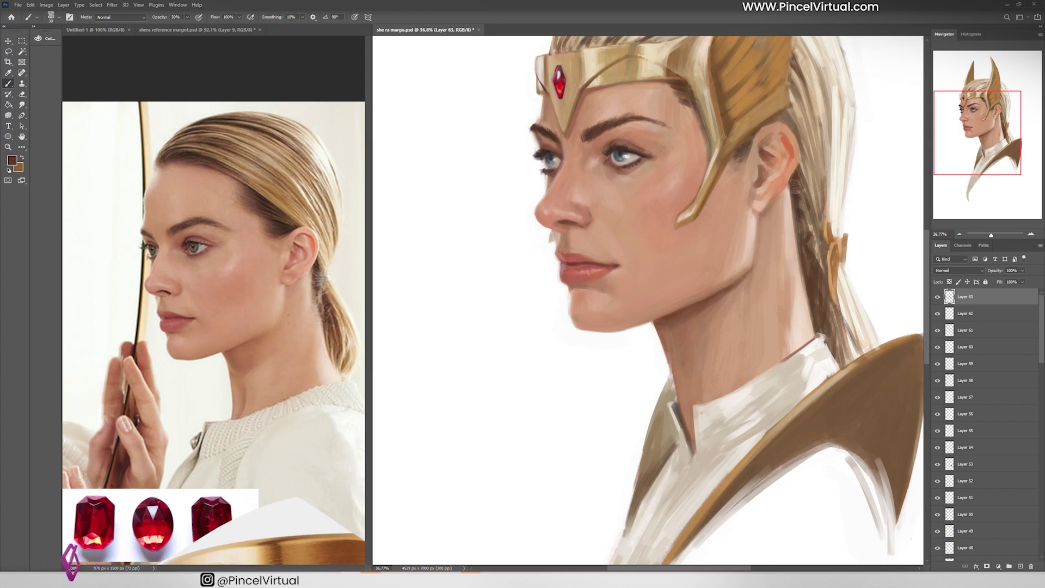
pyautogui.press('space')
pyautogui.press('7')
pyautogui.press('8')
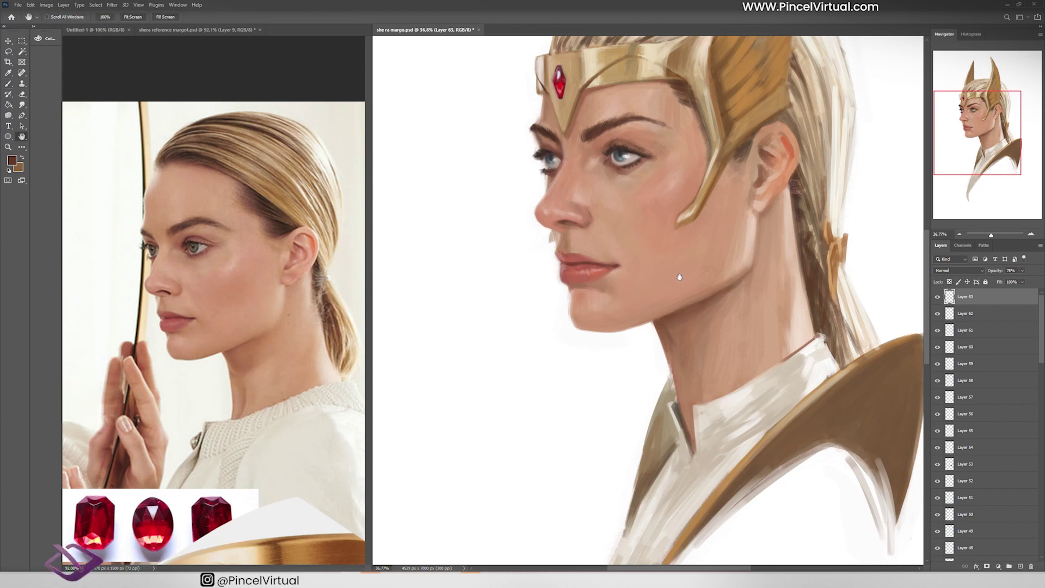
# Soften the jaw and neck edge with a sampled skin tone and the Eraser, and reduce the layer's opacity.
pyautogui.keyDown('alt'); pyautogui.click(666, 326); pyautogui.keyUp('alt')
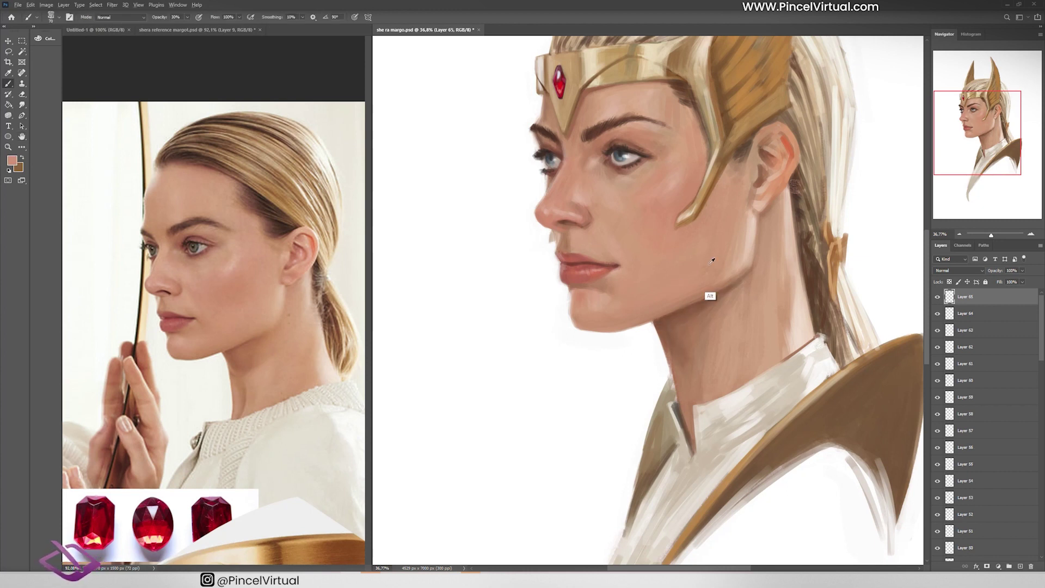
pyautogui.press('0')
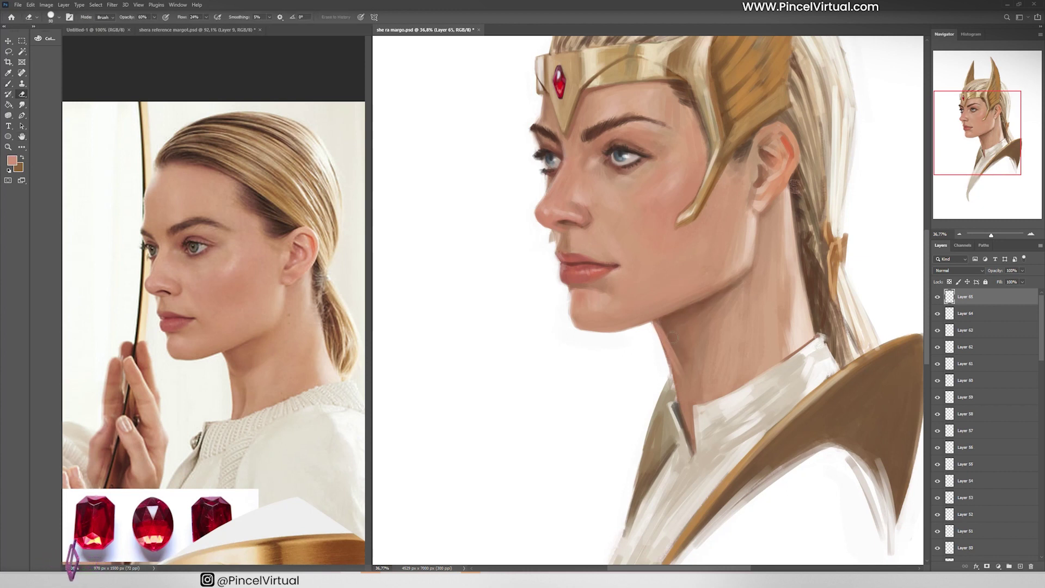
pyautogui.moveTo(659, 321); pyautogui.dragTo(671, 367)
pyautogui.press('v')
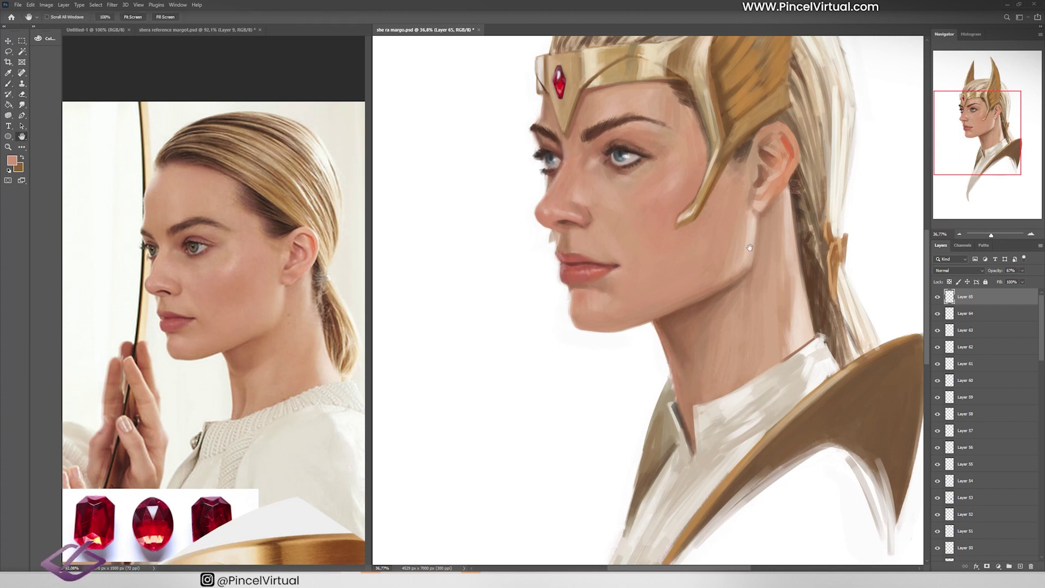
pyautogui.press('7')
pyautogui.press('8')
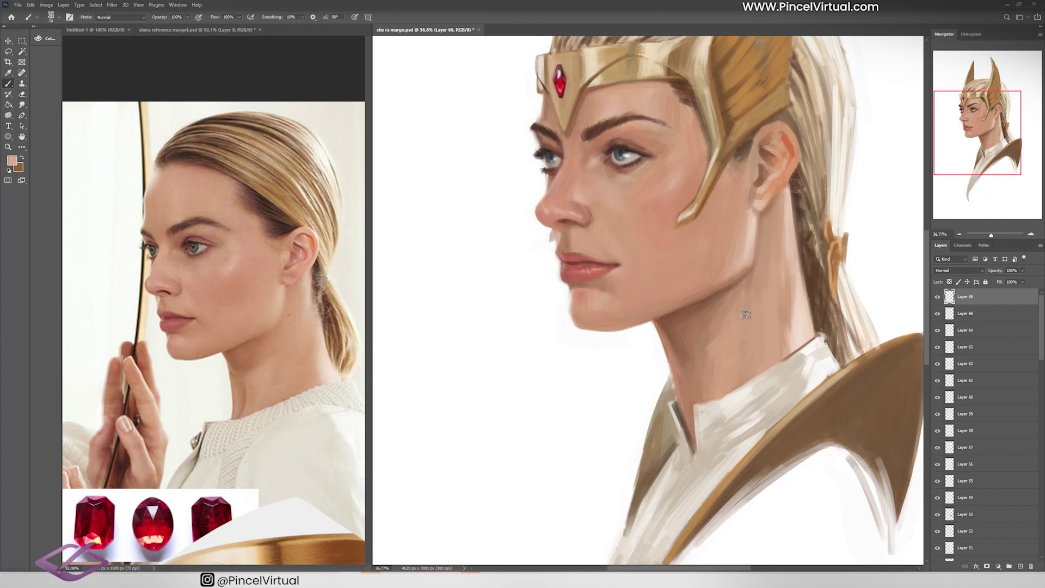
# Brush light pinkish skin strokes down the neck at full brush opacity and lower the layer's opacity to 30%.
pyautogui.moveTo(754, 312); pyautogui.dragTo(708, 392)
pyautogui.moveTo(708, 335); pyautogui.dragTo(683, 378)
pyautogui.press('h')
pyautogui.press('3')
# Try a thin brush preset with a test scribble on the blank canvas beside the neck on a new layer.
pyautogui.hotkey('ctrl', 'shift', 'n')
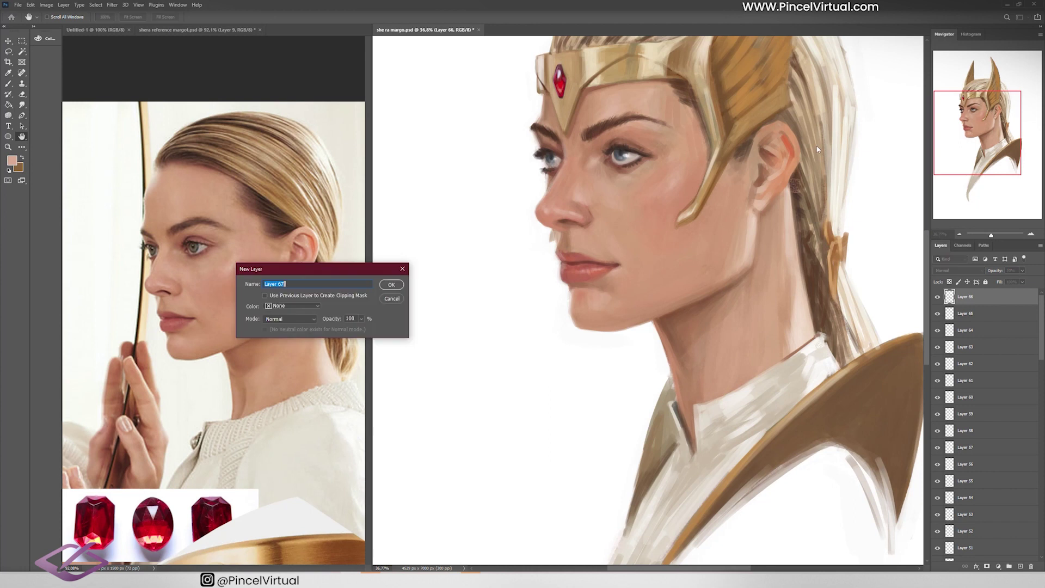
pyautogui.press('Return')
pyautogui.press('b')
pyautogui.click(58, 16)
pyautogui.scroll(-3, 301, 172)
pyautogui.moveTo(302, 172); pyautogui.dragTo(303, 195)
pyautogui.moveTo(415, 443); pyautogui.dragTo(537, 327)
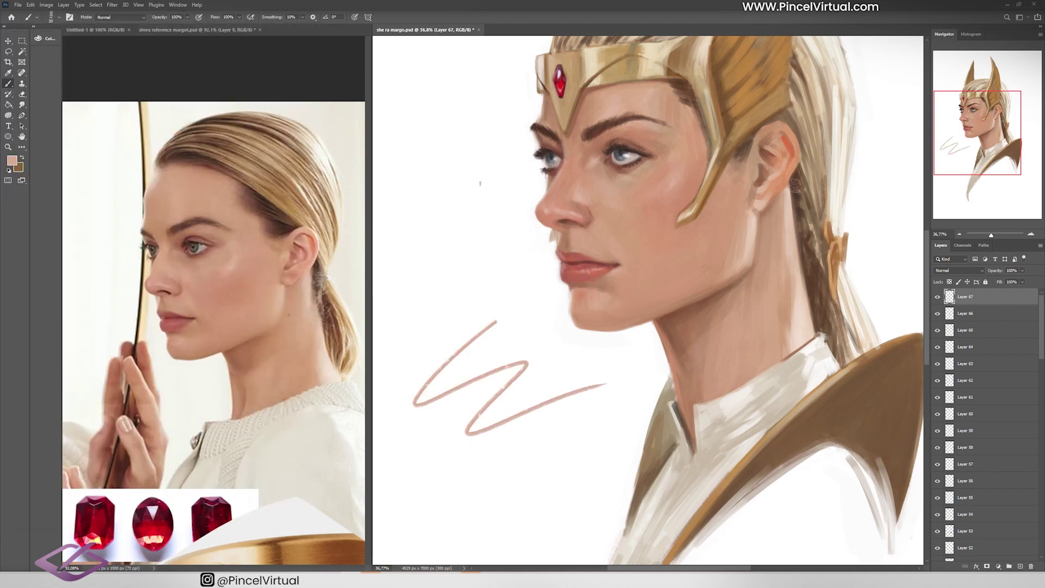
pyautogui.hotkey('ctrl', 'z')
# Switch to a rounder speckled brush preset and add new layers for the skin texture.
pyautogui.hotkey('ctrl', 'shift', 'n')
pyautogui.press('Return')
pyautogui.click(58, 16)
pyautogui.scroll(-2, 298, 169)
pyautogui.click(82, 324)
pyautogui.doubleClick(235, 175)
pyautogui.hotkey('ctrl', 'shift', 'n')
pyautogui.press('Return')
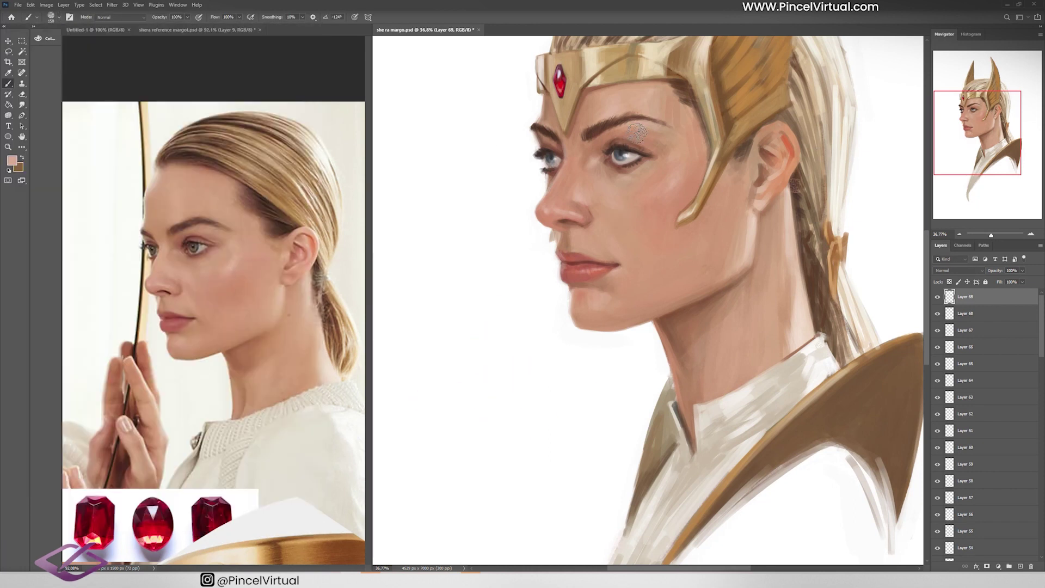
# Work faint white highlights into the face at 23% layer opacity and add two new layers above.
pyautogui.moveTo(681, 179); pyautogui.dragTo(673, 162)
pyautogui.hotkey('ctrl', 'z')
pyautogui.hotkey('ctrl', 'shift', 'n')
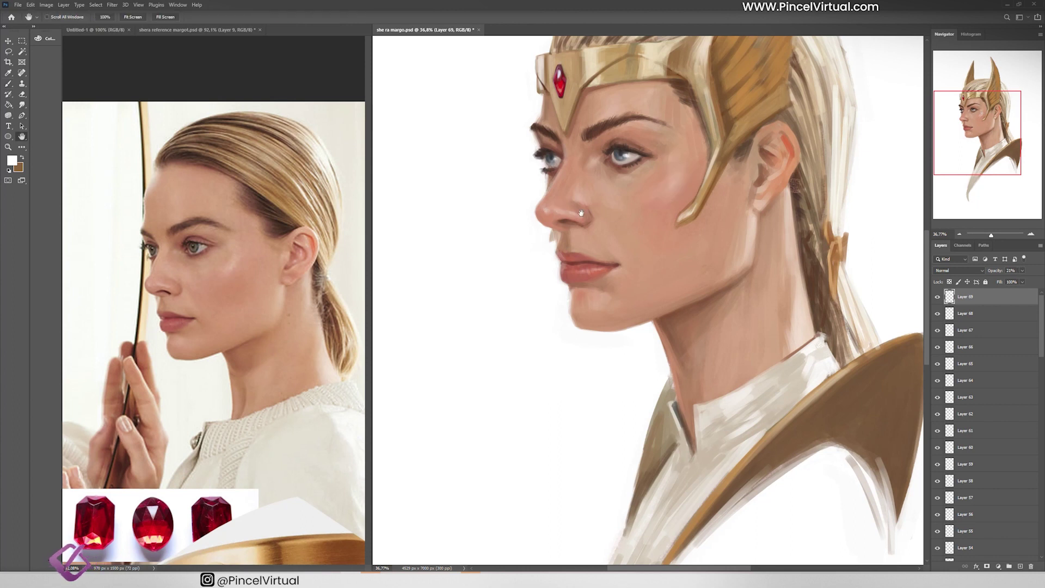
pyautogui.press('Return')
pyautogui.hotkey('ctrl', 'shift', 'n')
pyautogui.press('Return')
# Highlight the jaw below the ear, blend it with sampled skin tones at 40% brush opacity, and save the document.
pyautogui.keyDown('alt'); pyautogui.click(750, 239); pyautogui.keyUp('alt')
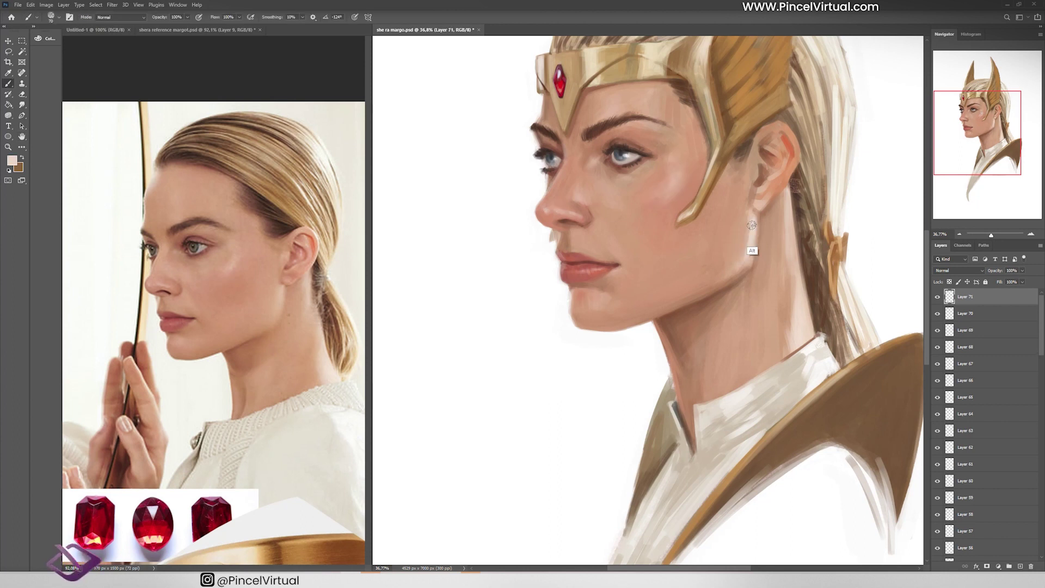
pyautogui.press('4')
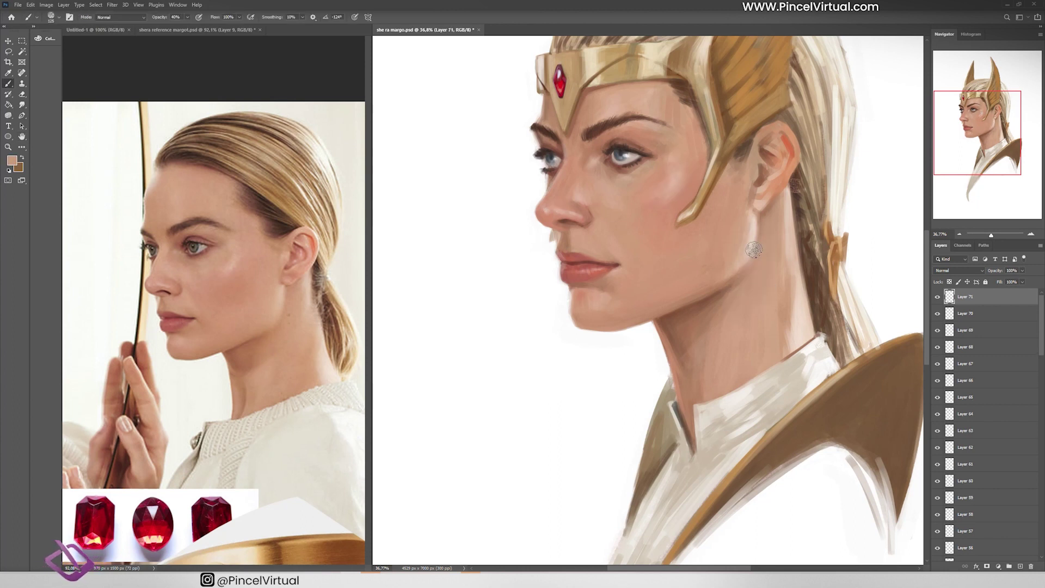
pyautogui.keyDown('alt'); pyautogui.click(743, 278); pyautogui.keyUp('alt')
pyautogui.hotkey('ctrl', 'shift', 'n')
pyautogui.press('Return')
pyautogui.press('h')
pyautogui.hotkey('ctrl', 's')
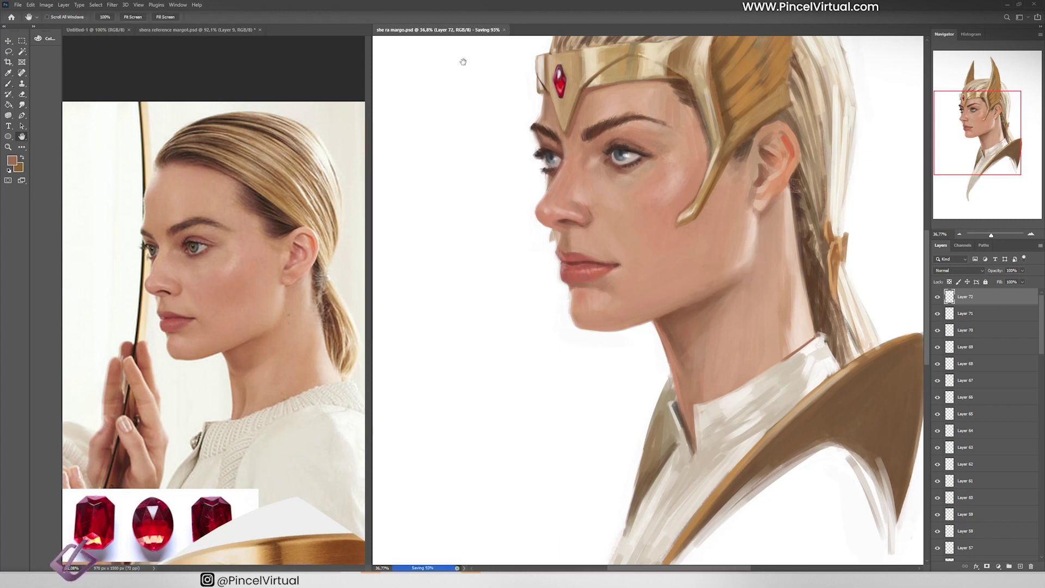
# Switch to a dry textured brush and roughen the near shoulder armour's lower edge with brown.
pyautogui.press('b')
pyautogui.rightClick(291, 214)
pyautogui.press('Escape')
pyautogui.moveTo(809, 428); pyautogui.dragTo(696, 335)
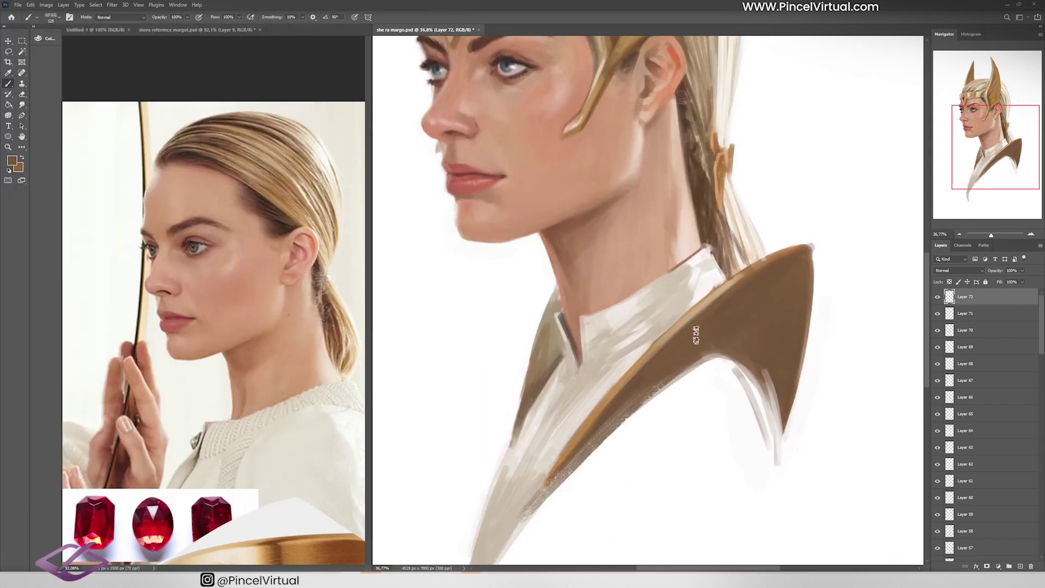
pyautogui.scroll(-3, 695, 335)
# Paint sampled off-white strokes down the robe to its lower tip on a new layer, using 40% brush opacity.
pyautogui.hotkey('ctrl', 'shift', 'n')
pyautogui.press('Return')
pyautogui.keyDown('alt'); pyautogui.click(526, 359); pyautogui.keyUp('alt')
pyautogui.moveTo(566, 326); pyautogui.dragTo(493, 468)
pyautogui.press('4')
pyautogui.scroll(-3, 493, 471)
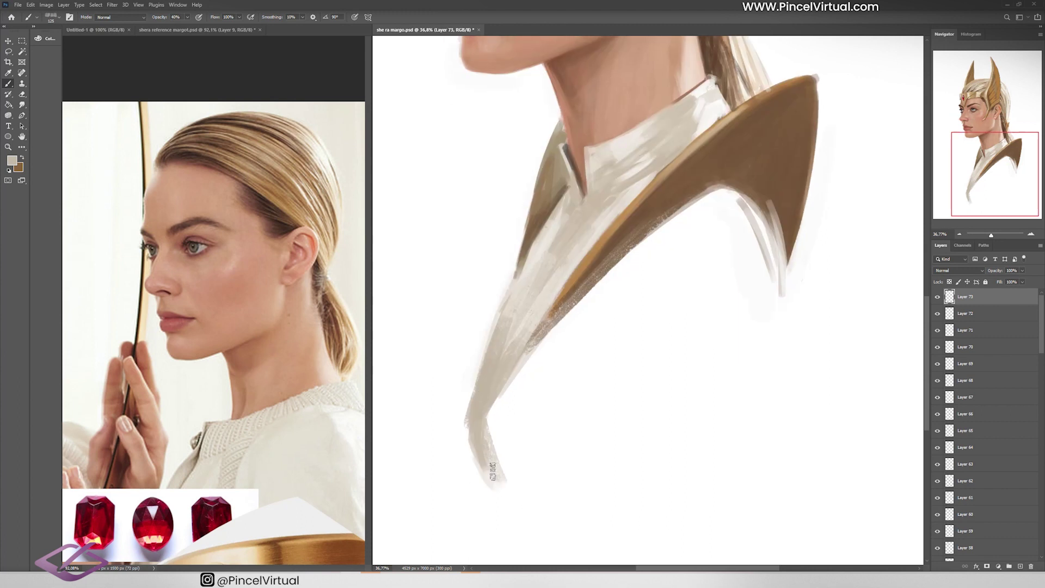
pyautogui.scroll(5, 746, 275)
pyautogui.scroll(-5, 747, 275)
# Try broad cream highlights on the near wing's feathers and base band at full brush opacity on new layers.
pyautogui.hotkey('ctrl', 'shift', 'n')
pyautogui.press('Return')
pyautogui.scroll(5, 588, 302)
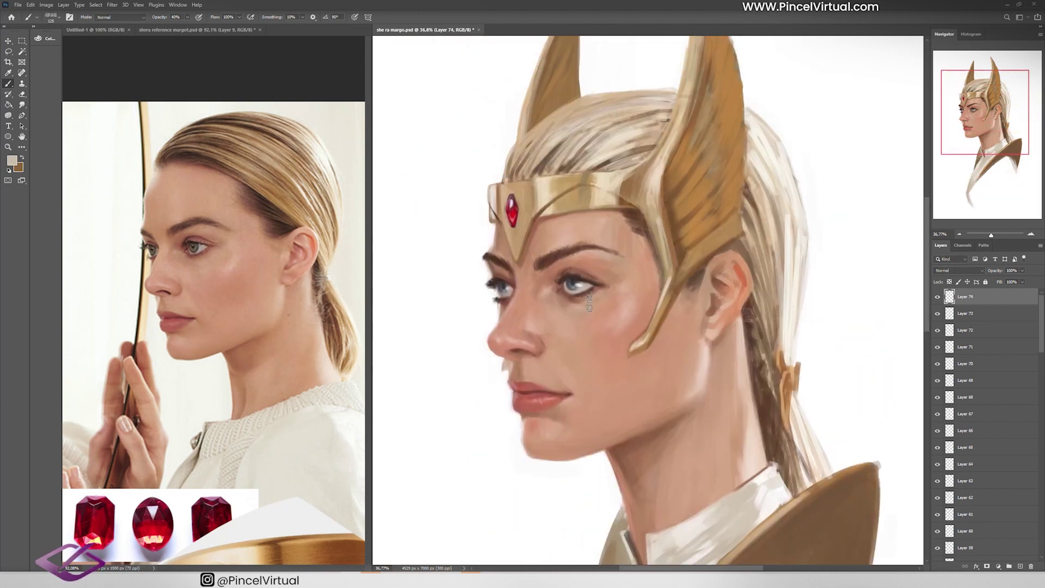
pyautogui.hotkey('ctrl', 'shift', 'n')
pyautogui.press('Return')
pyautogui.scroll(3, 589, 302)
pyautogui.hscroll(2, 514, 237)
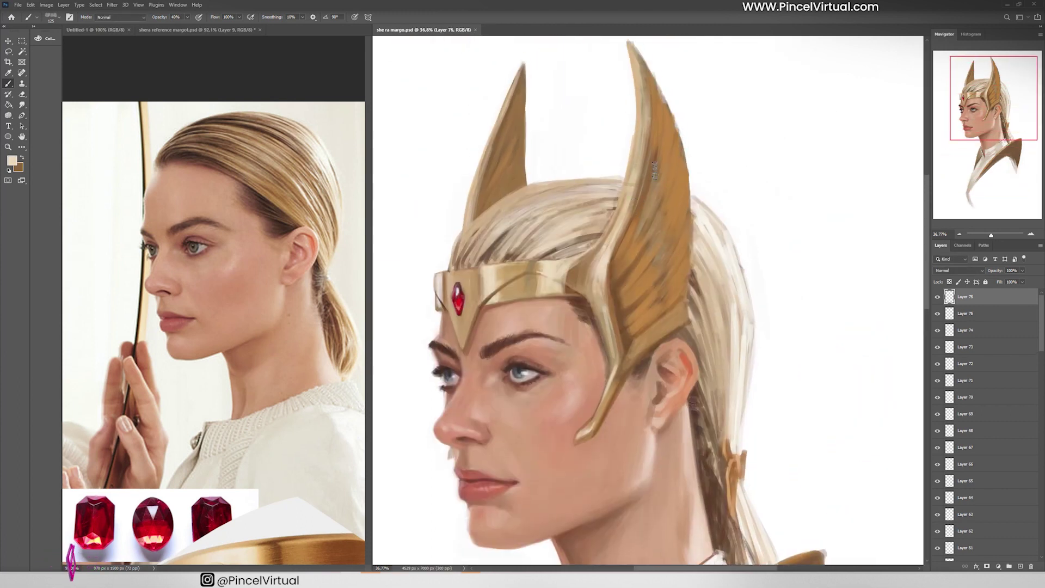
pyautogui.press('0')
pyautogui.moveTo(654, 171)
pyautogui.mouseDown()
pyautogui.moveTo(640, 262)
pyautogui.moveTo(648, 349)
pyautogui.mouseUp()
pyautogui.moveTo(675, 310); pyautogui.dragTo(626, 359)
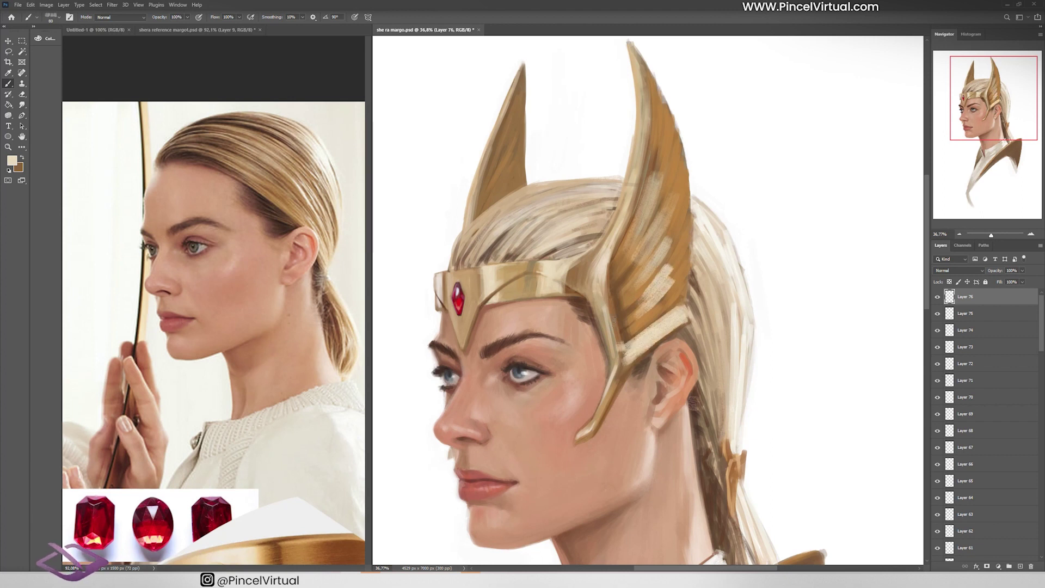
pyautogui.hotkey('ctrl', 'z')
pyautogui.hotkey('ctrl', 'z')
pyautogui.hotkey('ctrl', 'z')
pyautogui.hotkey('ctrl', 'z')
# Highlight the near wing's front rim in cream on a new layer and even out its upper surface with sampled ochre.
pyautogui.hotkey('ctrl', 'shift', 'n')
pyautogui.press('Return')
pyautogui.scroll(3, 614, 318)
pyautogui.hscroll(-1, 614, 319)
pyautogui.moveTo(667, 106); pyautogui.dragTo(656, 180)
pyautogui.moveTo(666, 141); pyautogui.dragTo(647, 289)
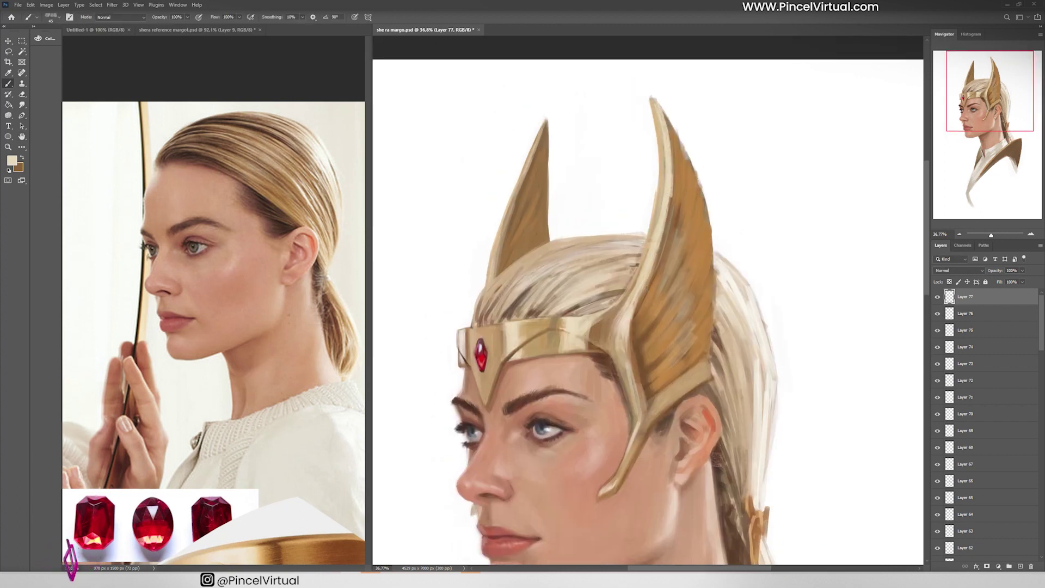
pyautogui.keyDown('alt'); pyautogui.click(653, 245); pyautogui.keyUp('alt')
pyautogui.click(279, 321)
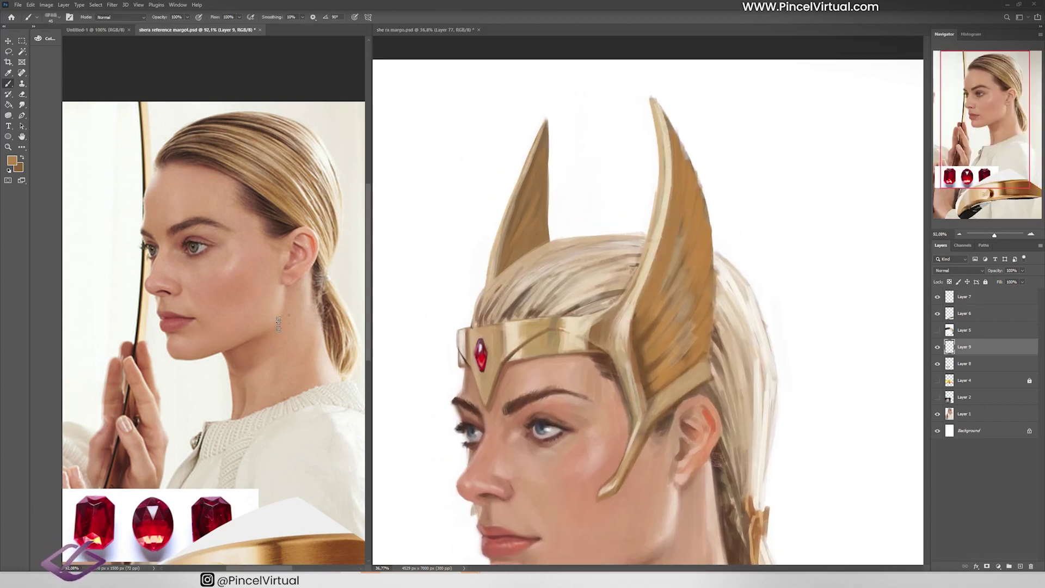
# Refine the face's skin with sampled skin tones at full brush opacity, using new layers.
pyautogui.keyDown('alt'); pyautogui.click(635, 66); pyautogui.keyUp('alt')
pyautogui.hotkey('ctrl', 'shift', 'n')
pyautogui.press('Return')
pyautogui.scroll(-2, 635, 66)
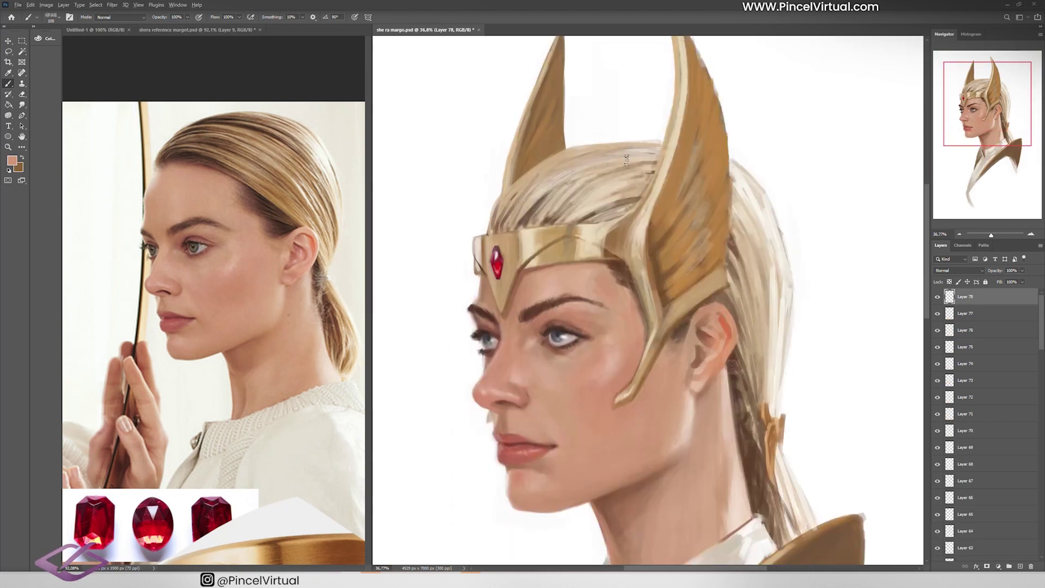
pyautogui.scroll(-2, 644, 269)
pyautogui.hotkey('ctrl', 'shift', 'n')
pyautogui.press('Return')
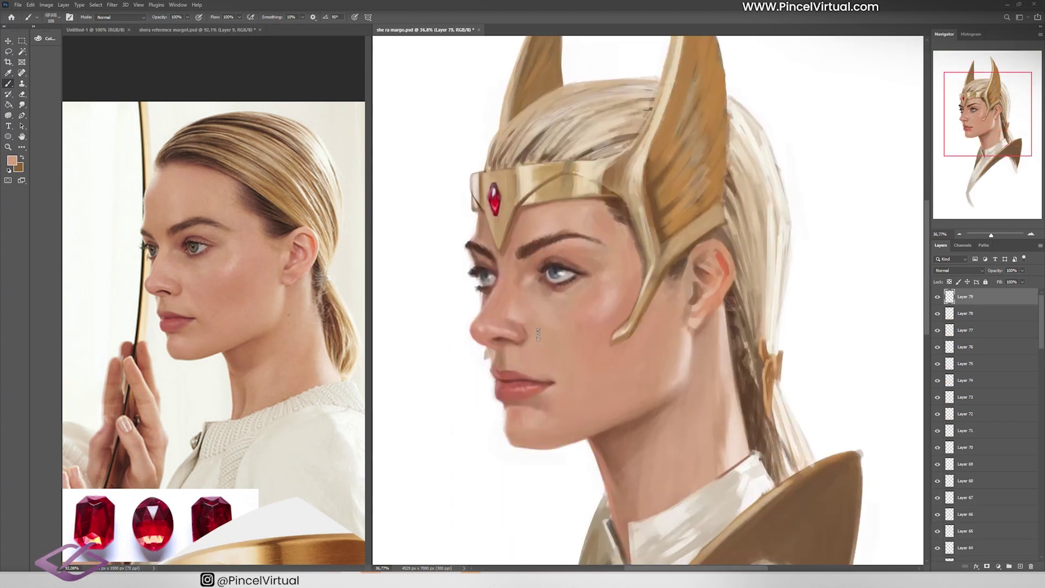
# Blend sampled skin tones and pale pink down the jaw and neck on new layers, using 40% layer opacity.
pyautogui.scroll(-3, 598, 377)
pyautogui.hscroll(2, 599, 376)
pyautogui.press('h')
pyautogui.press('4')
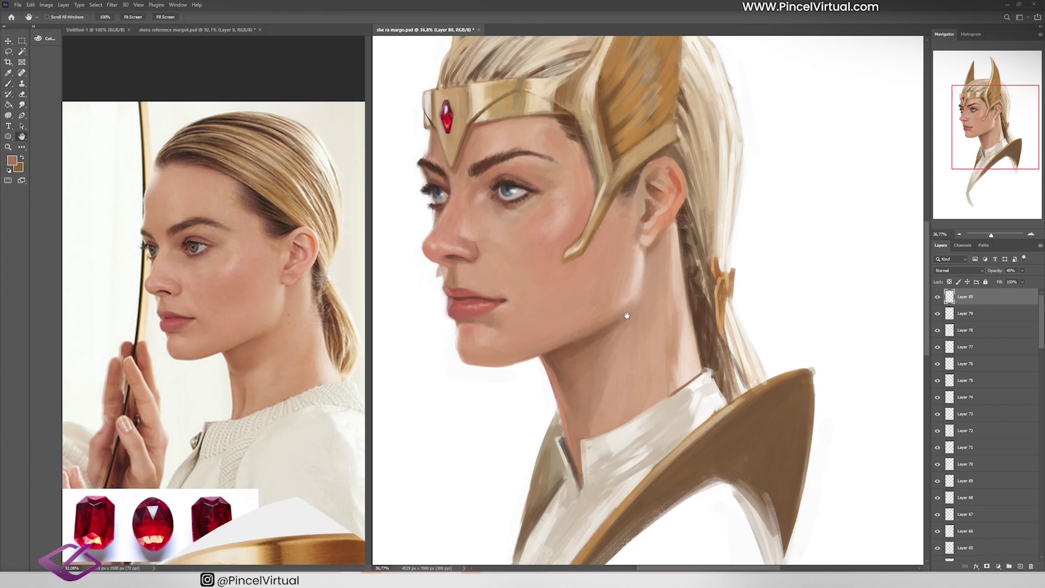
pyautogui.press('b')
pyautogui.keyDown('alt'); pyautogui.click(675, 327); pyautogui.keyUp('alt')
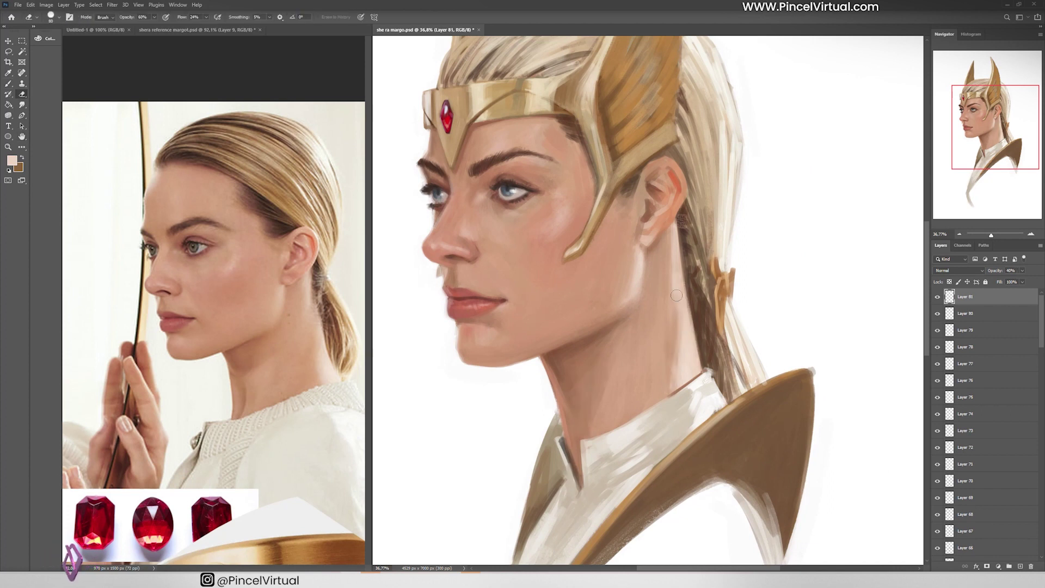
pyautogui.press('4')
pyautogui.keyDown('alt'); pyautogui.click(666, 356); pyautogui.keyUp('alt')
pyautogui.hotkey('ctrl', 'shift', 'n')
pyautogui.press('Return')
pyautogui.moveTo(681, 262); pyautogui.dragTo(674, 376)
pyautogui.press('h')
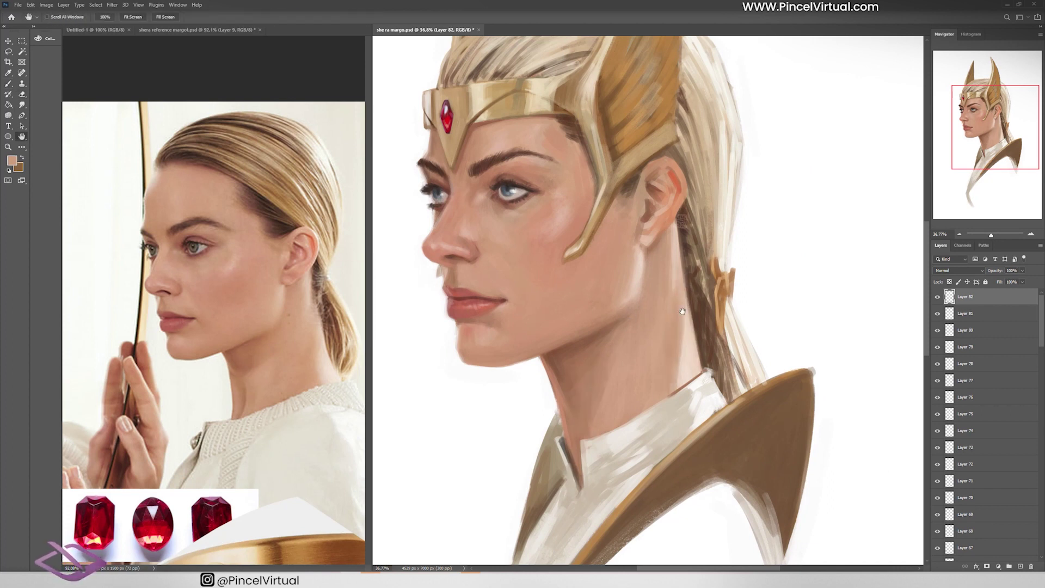
pyautogui.press('3')
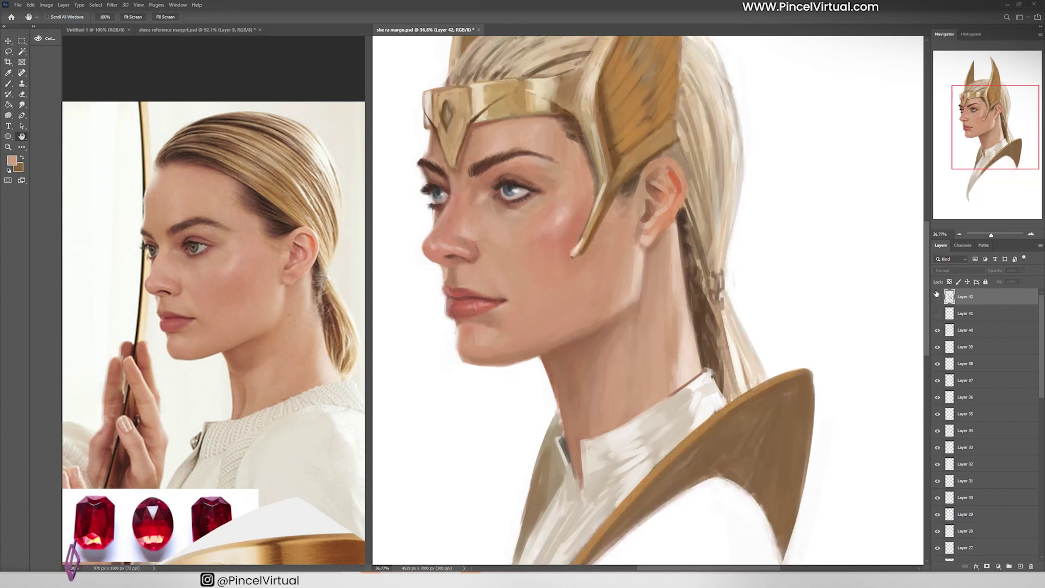
# Darken the far eye's lower lashes with a sampled dark brown and merge the accumulated painting layers.
pyautogui.moveTo(436, 212)
pyautogui.mouseDown()
pyautogui.moveTo(462, 190)
pyautogui.moveTo(431, 228)
pyautogui.mouseUp()
pyautogui.press('b')
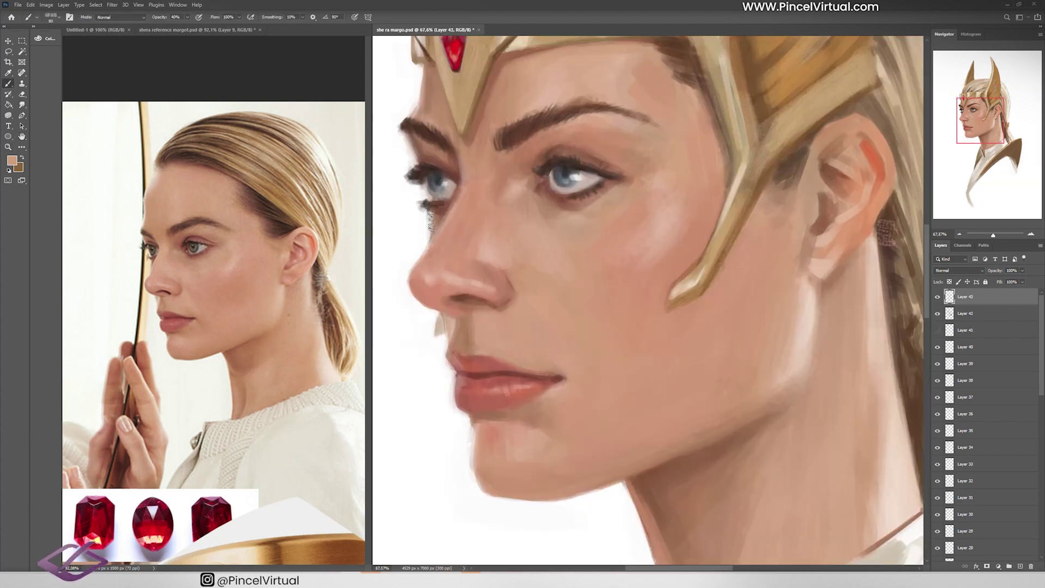
pyautogui.keyDown('alt'); pyautogui.click(420, 221); pyautogui.keyUp('alt')
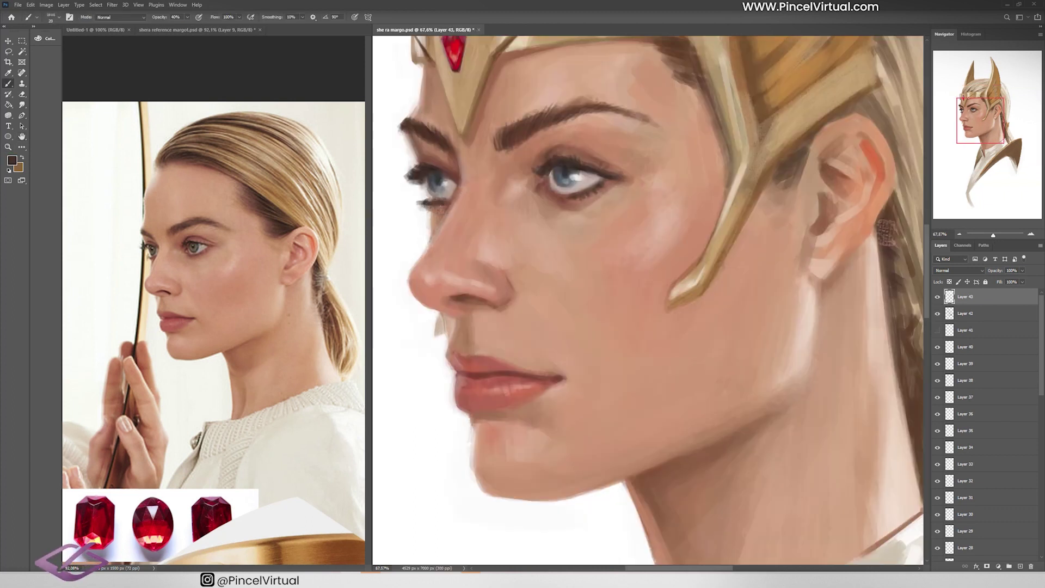
pyautogui.press('h')
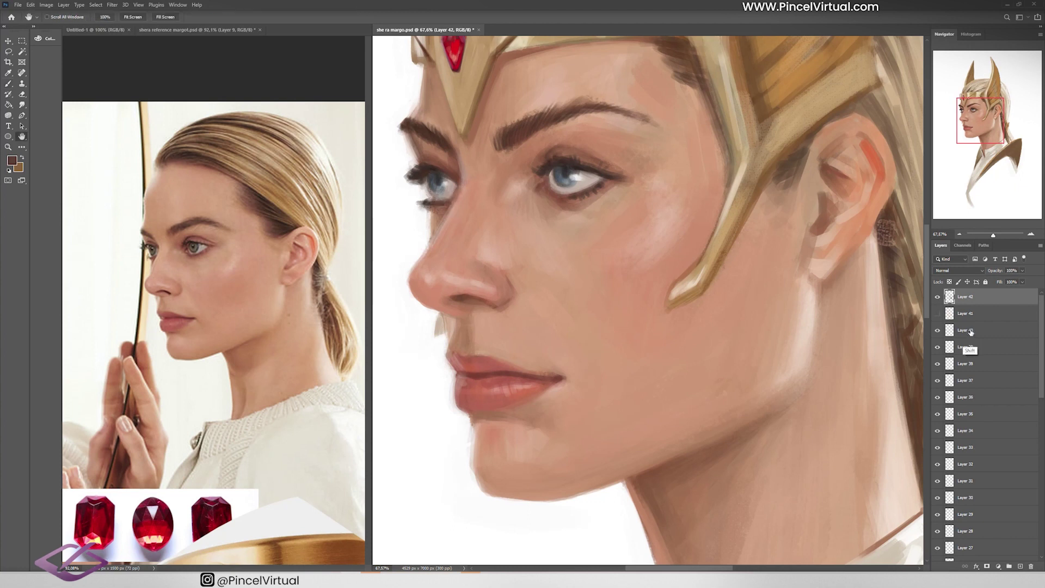
pyautogui.hotkey('ctrl', 'e')
pyautogui.hotkey('ctrl', 'z')
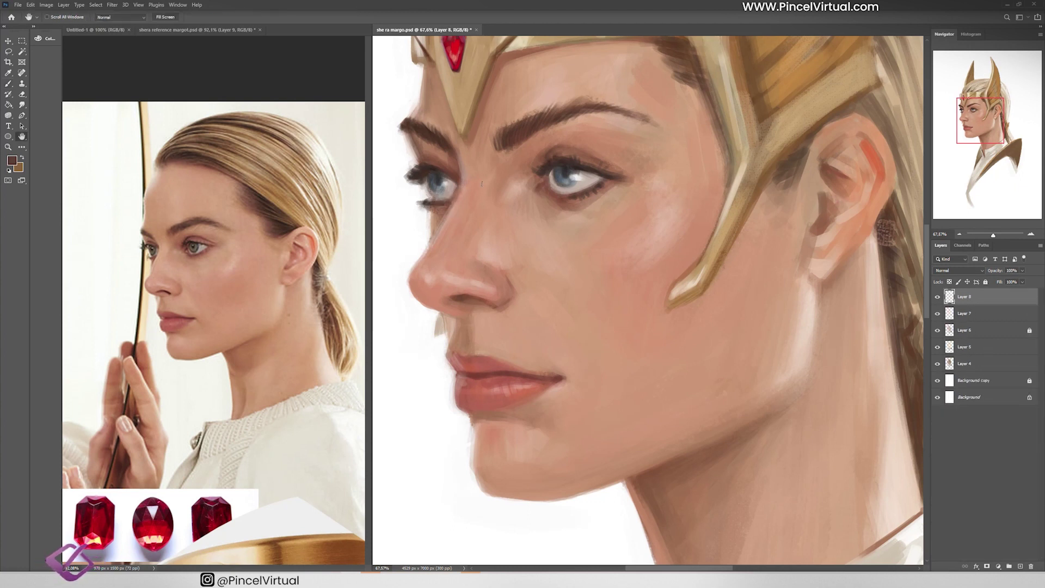
# Refine the near nostril with sampled reddish skin tone and darken its opening with sampled dark brown at full brush opacity.
pyautogui.press('b')
pyautogui.keyDown('alt'); pyautogui.click(477, 291); pyautogui.keyUp('alt')
pyautogui.moveTo(492, 288)
pyautogui.mouseDown()
pyautogui.moveTo(501, 273)
pyautogui.moveTo(513, 295)
pyautogui.mouseUp()
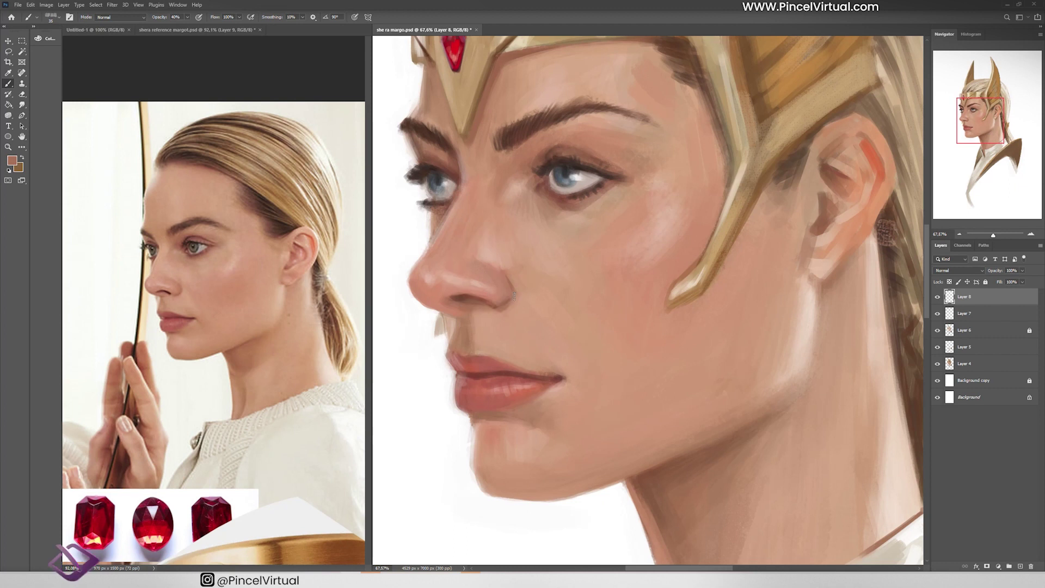
pyautogui.keyDown('alt'); pyautogui.click(494, 162); pyautogui.keyUp('alt')
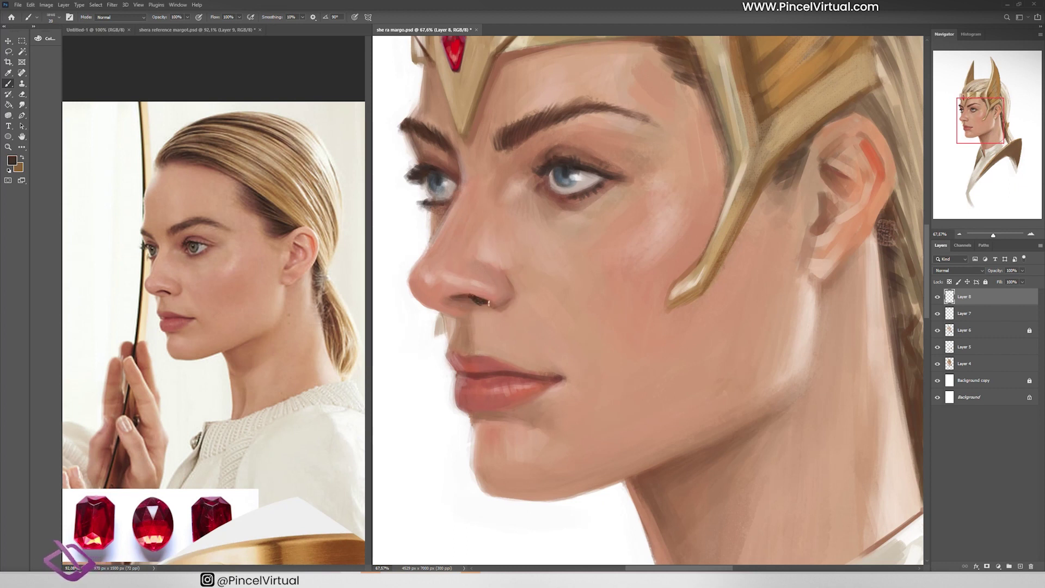
pyautogui.hotkey('ctrl', 'shift', 'alt', 'n')
pyautogui.press('h')
pyautogui.moveTo(488, 303); pyautogui.dragTo(668, 246)
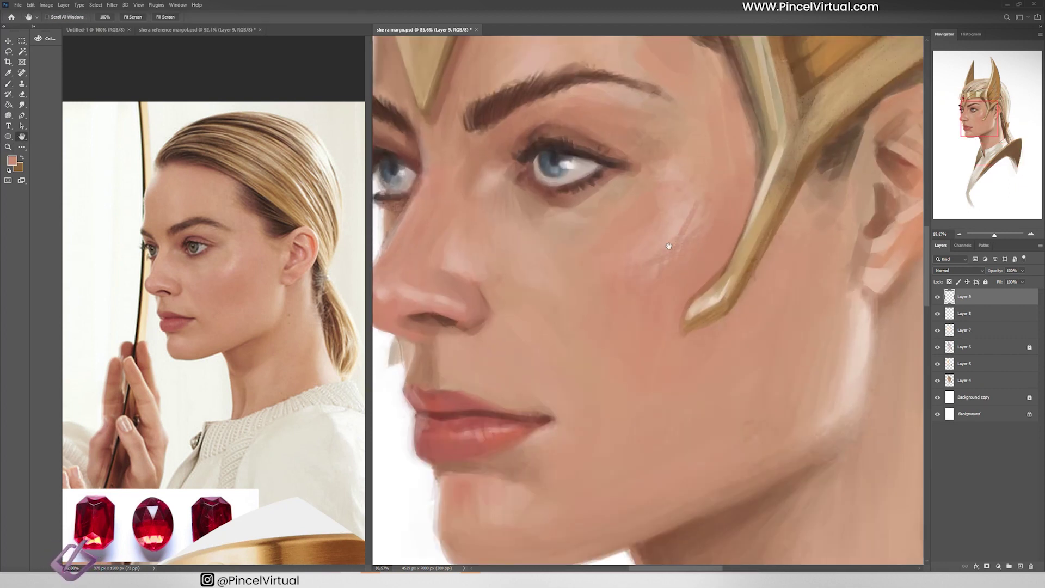
# Paint soft white highlights on the nose and cheek on a new layer with 40% layer opacity.
pyautogui.press('b')
pyautogui.hotkey('ctrl', 'shift', 'n')
pyautogui.press('Return')
pyautogui.moveTo(385, 283); pyautogui.dragTo(421, 286)
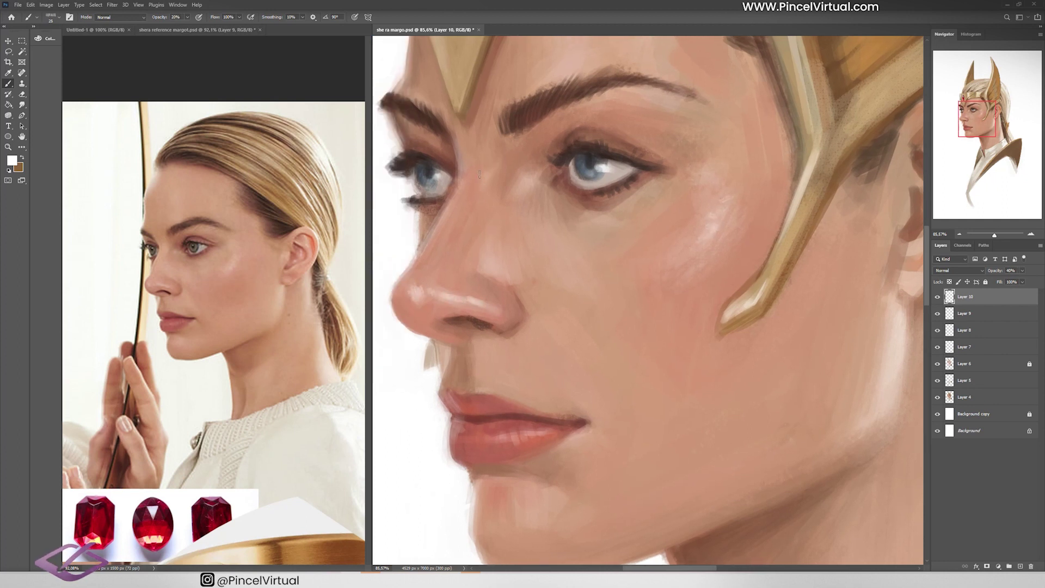
pyautogui.moveTo(584, 71); pyautogui.dragTo(570, 142)
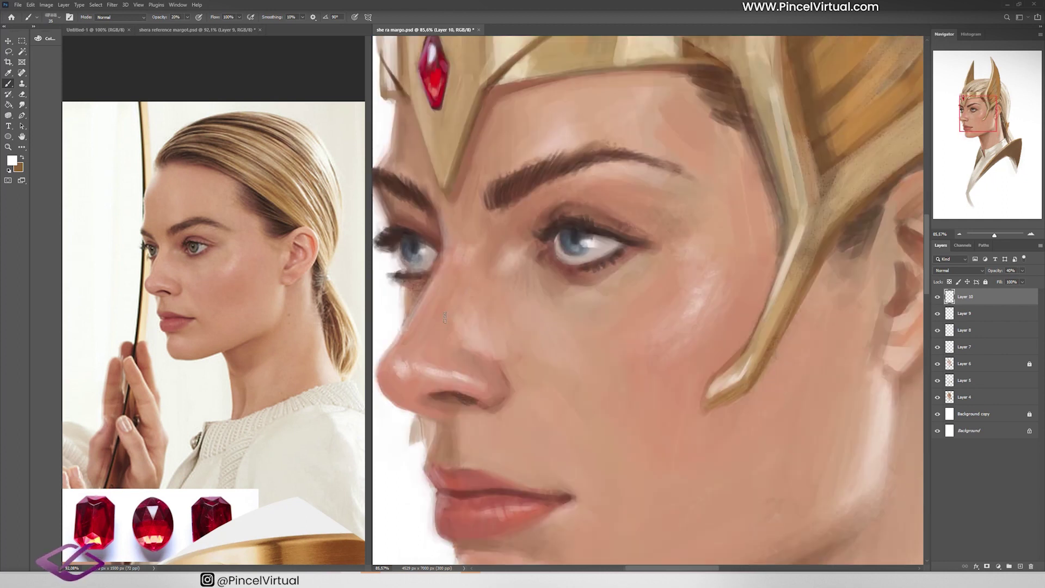
pyautogui.moveTo(496, 516); pyautogui.dragTo(497, 432)
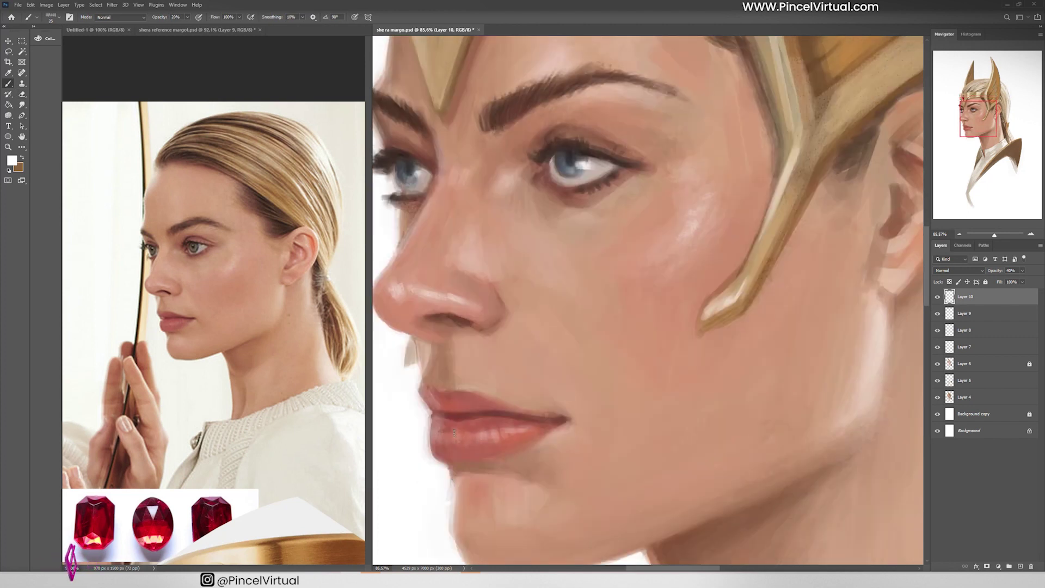
# Add white highlights along the upper lip's edge on a new layer and set the opacity to 40%.
pyautogui.hotkey('ctrl', 'shift', 'alt', 'n')
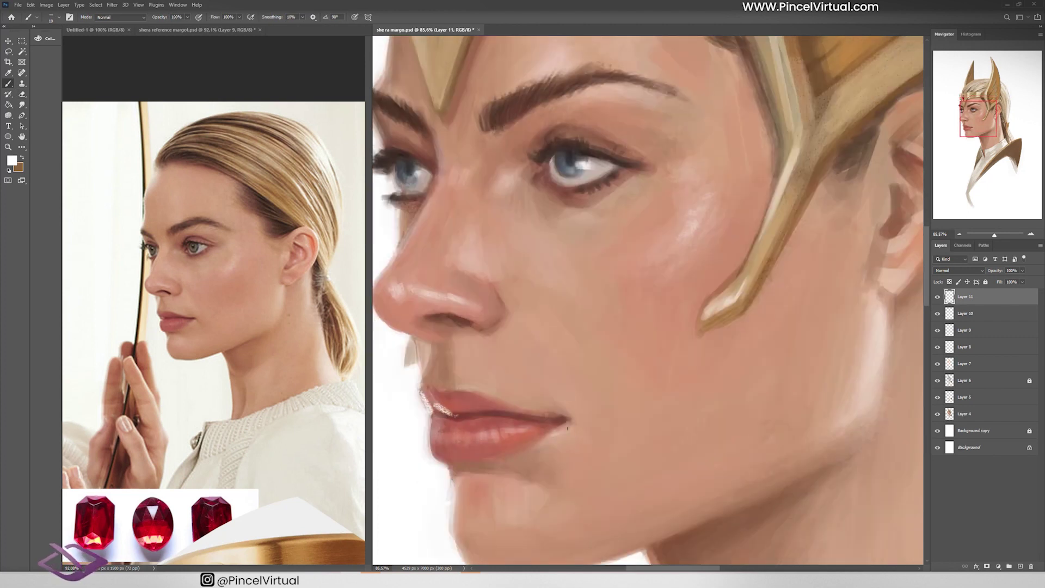
pyautogui.press('z')
pyautogui.moveTo(576, 330); pyautogui.dragTo(554, 330)
pyautogui.press('4')
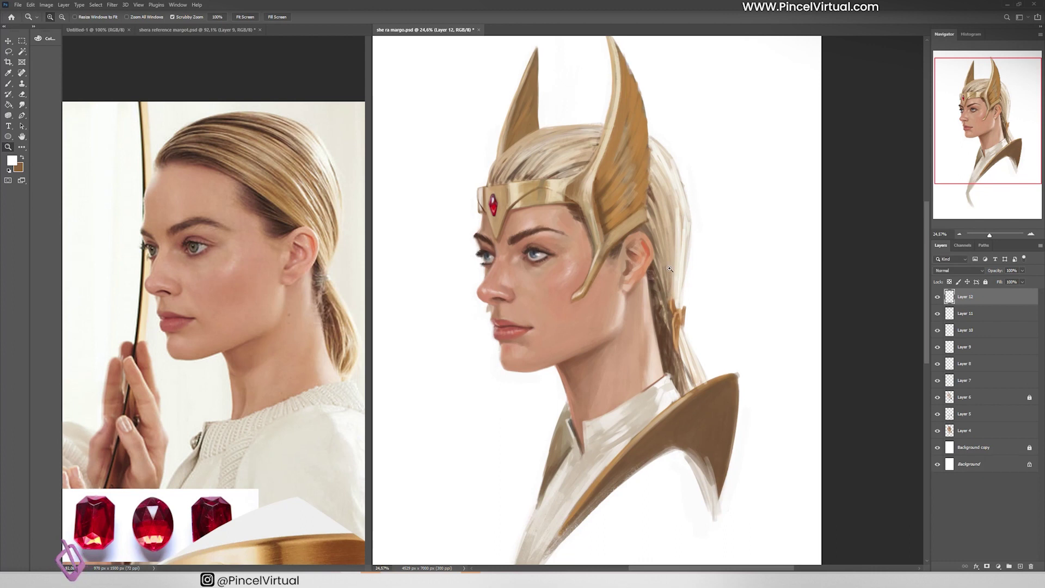
# Warm the ear's outer rim with sampled reddish-orange tones at 40% brush opacity.
pyautogui.click(670, 269)
pyautogui.press('b')
pyautogui.keyDown('alt'); pyautogui.click(627, 283); pyautogui.keyUp('alt')
pyautogui.keyDown('alt'); pyautogui.click(642, 255); pyautogui.keyUp('alt')
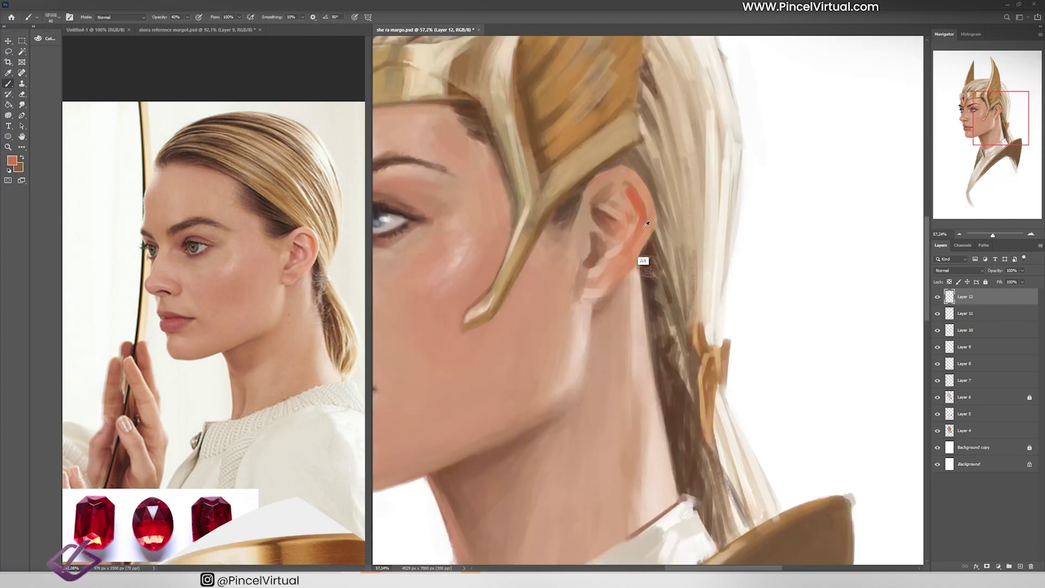
pyautogui.press('z')
pyautogui.keyDown('alt'); pyautogui.click(632, 164); pyautogui.keyUp('alt')
# Add a faint white highlight down the front of the neck on a new layer.
pyautogui.press('b')
pyautogui.scroll(2, 511, 299)
pyautogui.hotkey('ctrl', 'shift', 'alt', 'n')
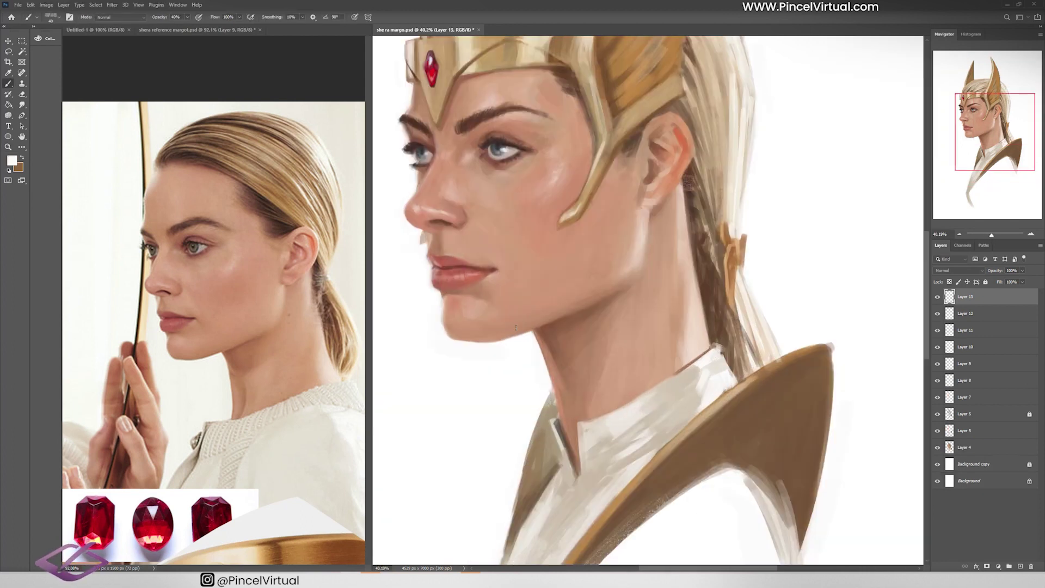
pyautogui.moveTo(556, 372); pyautogui.dragTo(561, 430)
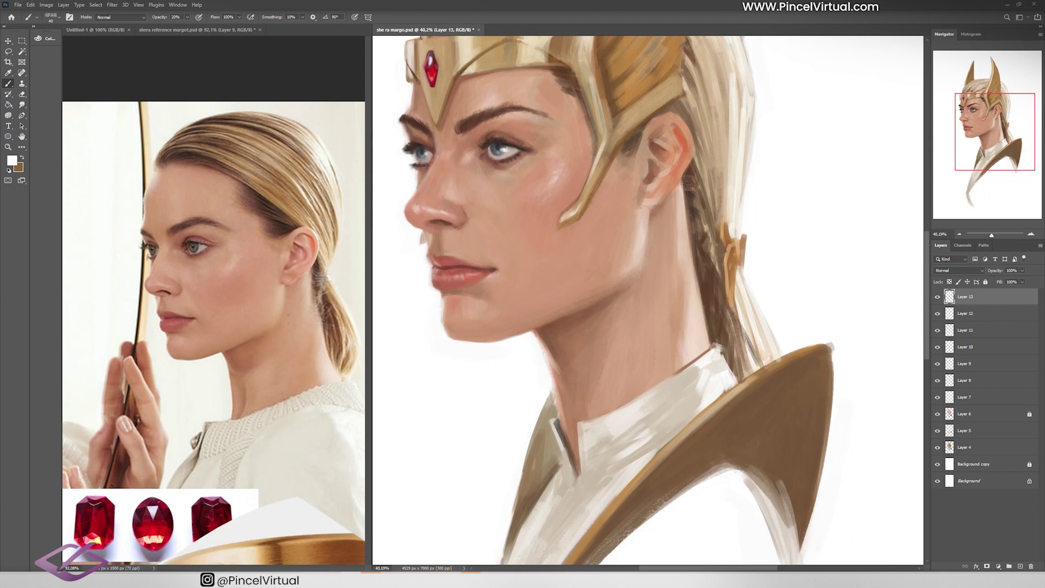
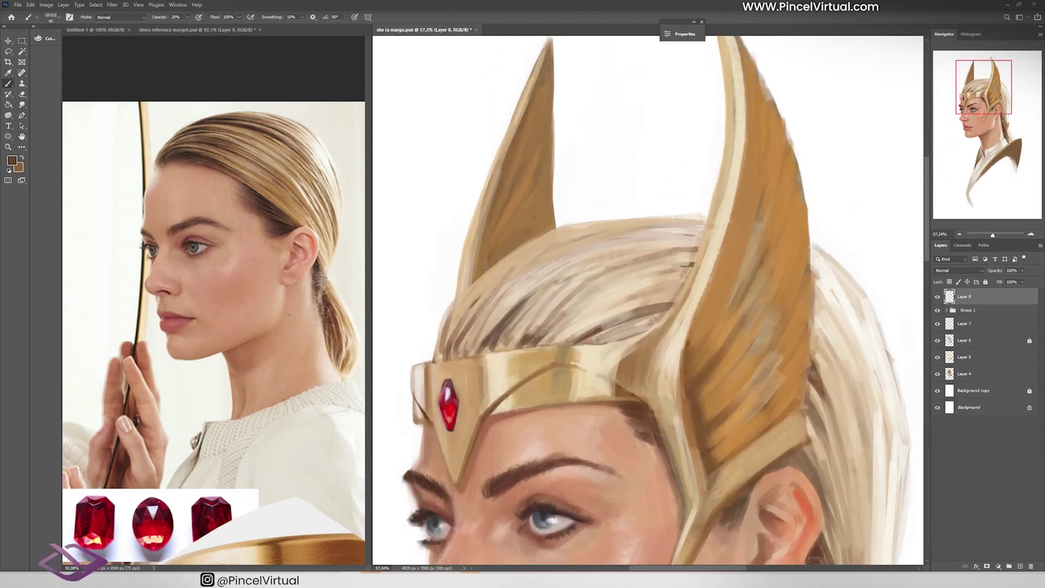
# Shade the far wing with a diagonal dark brown stroke at reduced brush opacity.
pyautogui.moveTo(487, 264); pyautogui.dragTo(549, 205)
pyautogui.press('z')
pyautogui.hotkey('ctrl', '0')
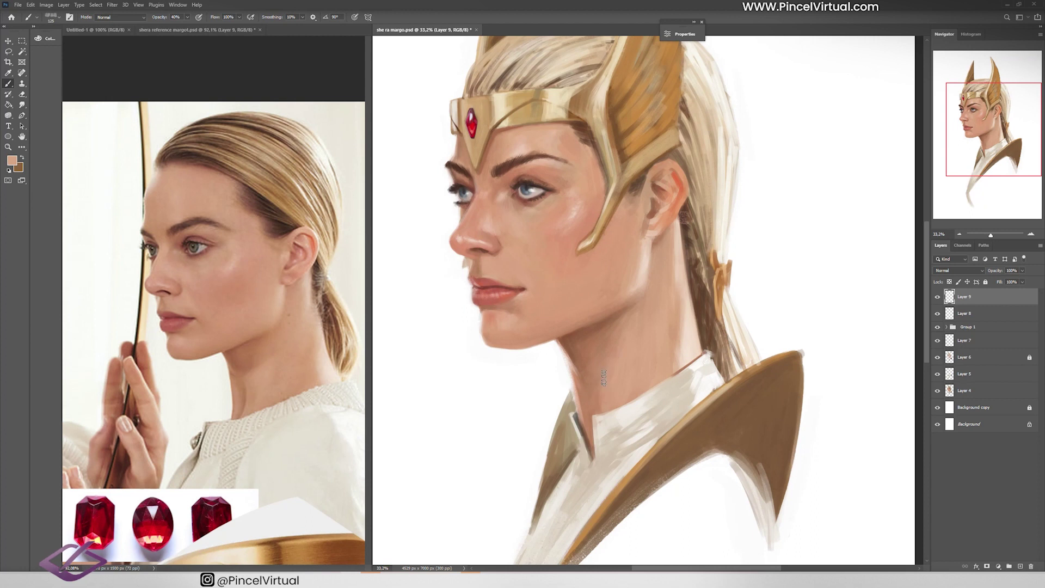
# Blend the front of the neck with a sampled skin tone at 40% brush opacity and save the painting.
pyautogui.keyDown('alt'); pyautogui.click(621, 368); pyautogui.keyUp('alt')
pyautogui.press('z')
pyautogui.moveTo(626, 222); pyautogui.dragTo(592, 278)
pyautogui.hotkey('ctrl', 's')
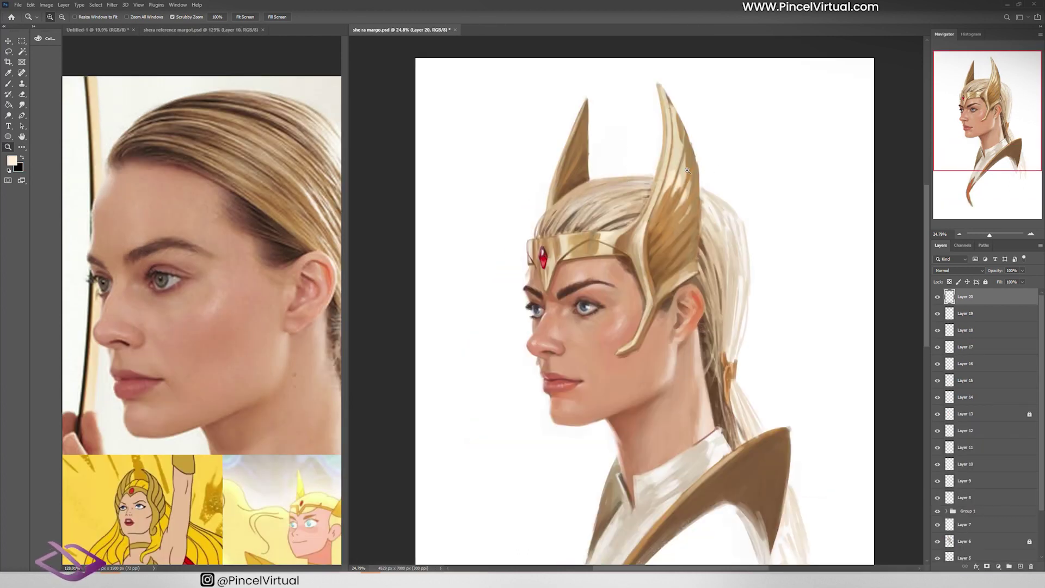
# Separate the near wing's cream feather highlights with sampled ochre and brown strokes, and save the painting.
pyautogui.click(687, 170)
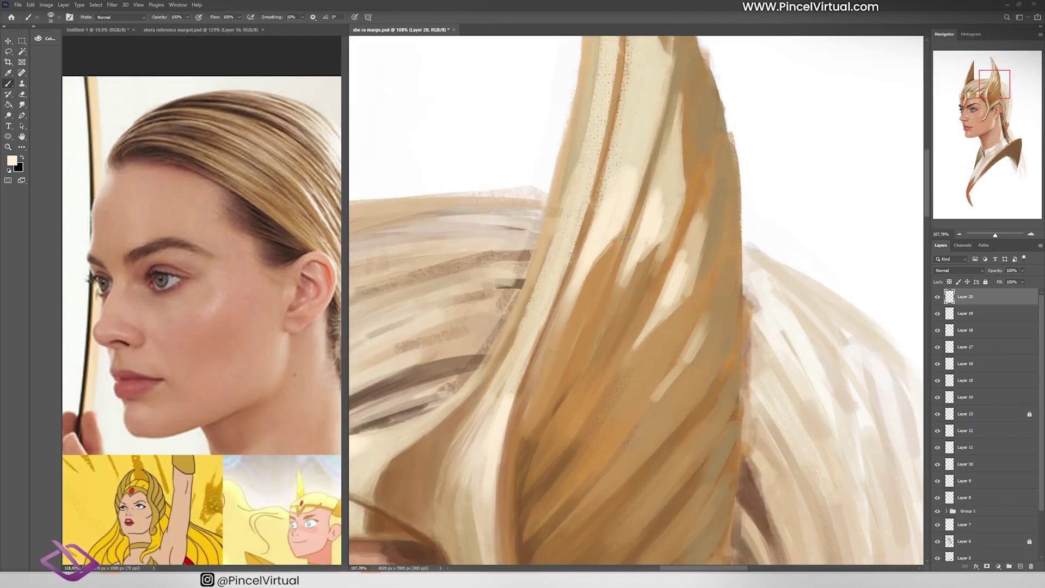
pyautogui.press('b')
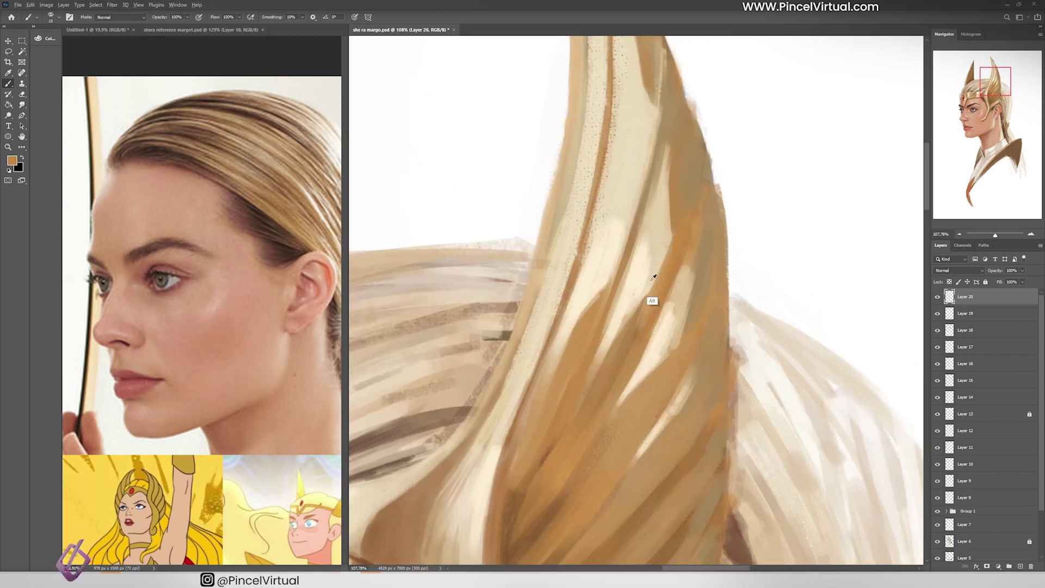
pyautogui.press('z')
pyautogui.scroll(-3, 573, 253)
pyautogui.scroll(3, 573, 253)
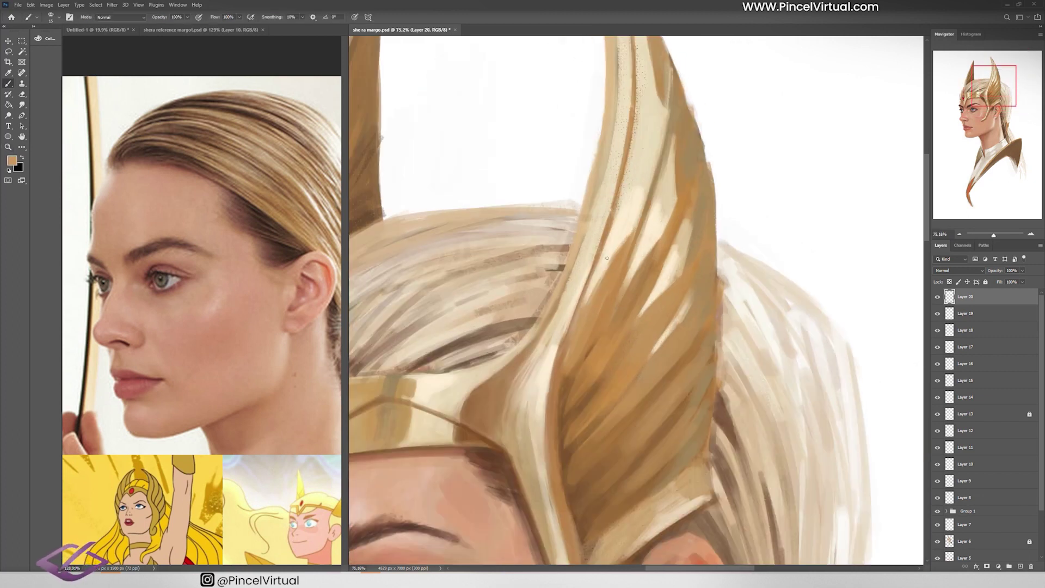
pyautogui.keyDown('alt'); pyautogui.click(566, 399); pyautogui.keyUp('alt')
pyautogui.press('b')
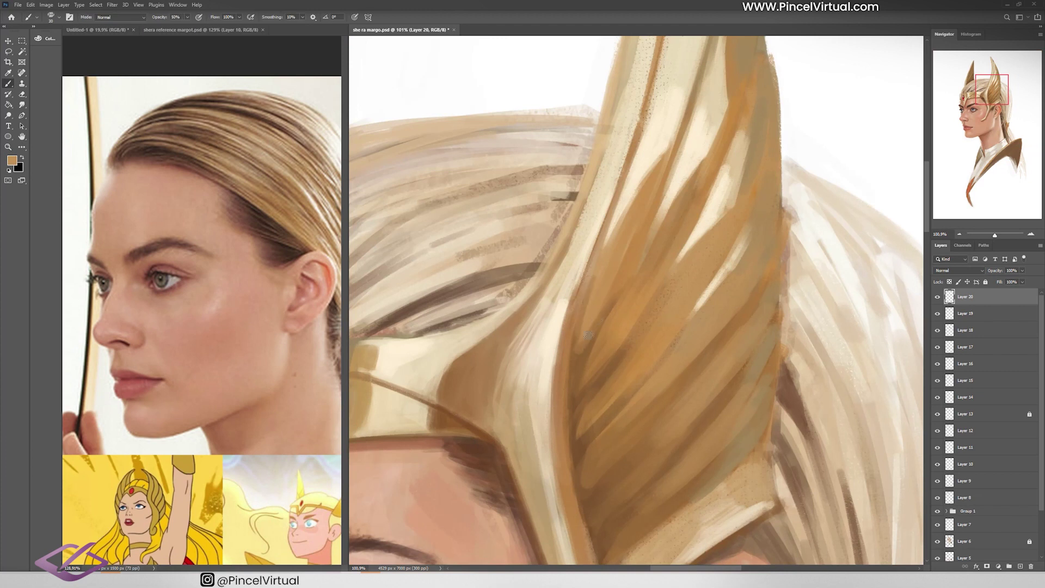
pyautogui.hotkey('ctrl', 's')
pyautogui.moveTo(618, 278); pyautogui.dragTo(616, 226)
# Brighten the tiara band with cream and white reflections on new layers at 50% brush opacity.
pyautogui.hotkey('ctrl', 'shift', 'alt', 'n')
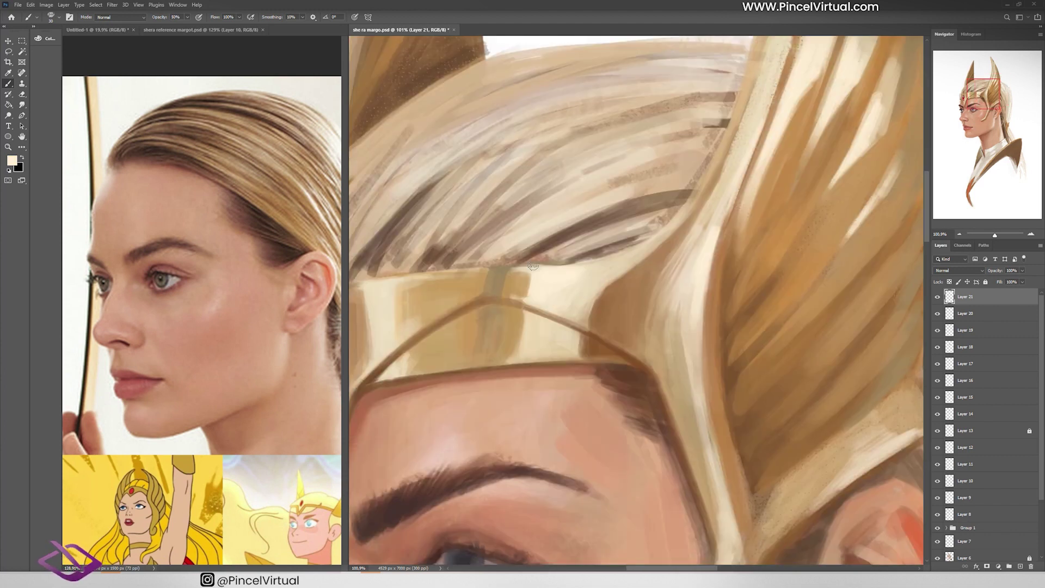
pyautogui.moveTo(533, 267); pyautogui.dragTo(613, 216)
pyautogui.click(10, 172)
pyautogui.press('x')
pyautogui.hotkey('ctrl', 'shift', 'alt', 'n')
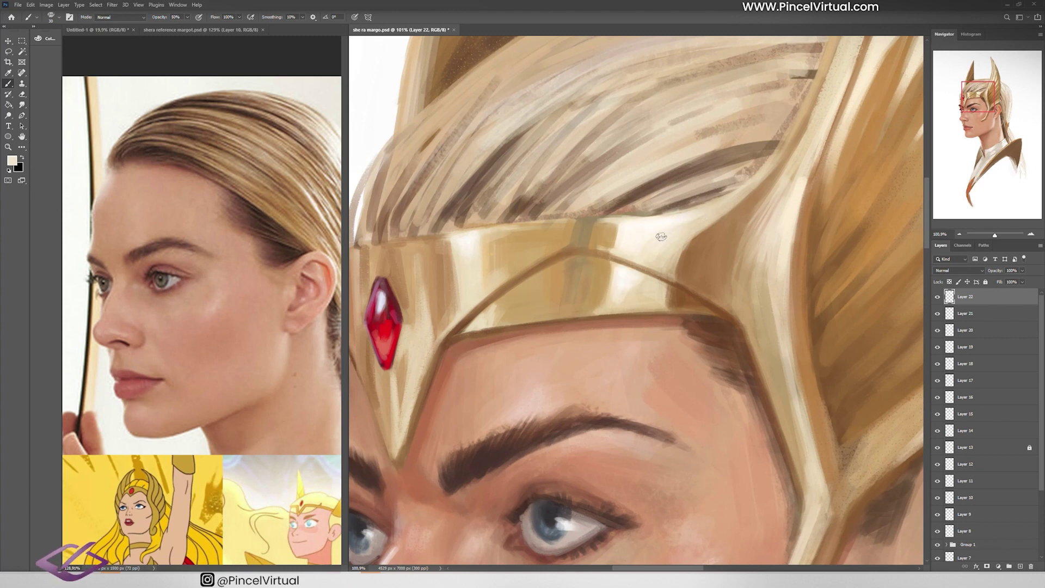
# Deepen the tiara band's corner beside the near wing with sampled brown and save the painting.
pyautogui.keyDown('alt'); pyautogui.click(690, 274); pyautogui.keyUp('alt')
pyautogui.press('z')
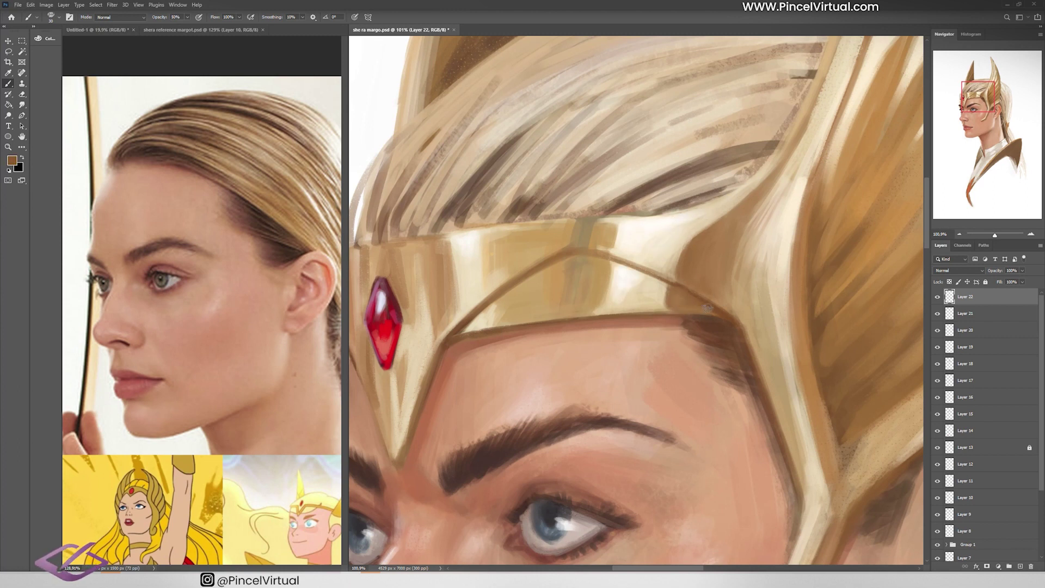
pyautogui.hotkey('ctrl', '0')
pyautogui.hotkey('ctrl', 's')
# Define the tiara's cheek guard with sampled brown and cream strokes at 50% brush opacity.
pyautogui.moveTo(603, 189); pyautogui.dragTo(588, 172)
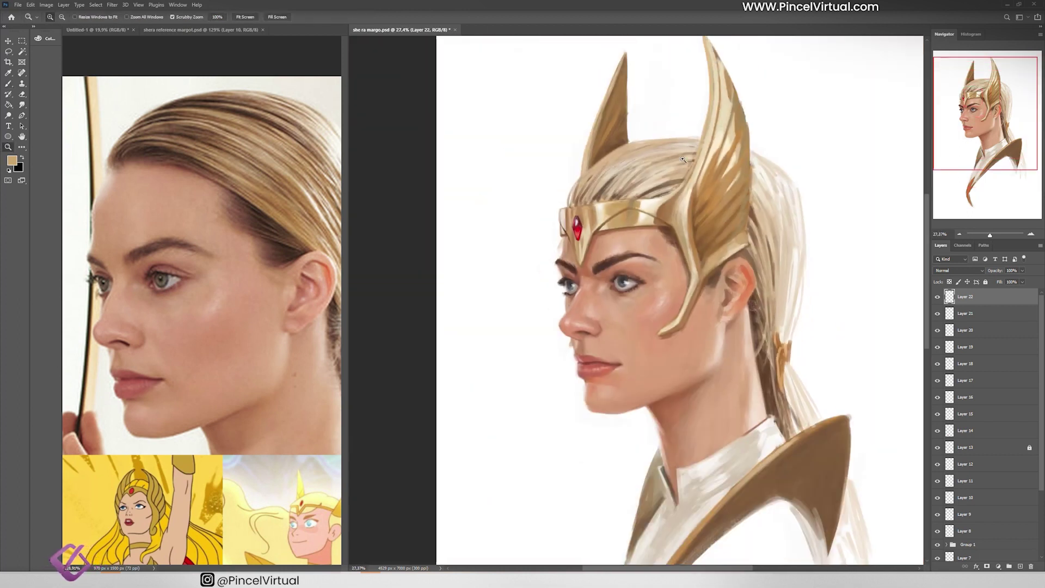
pyautogui.scroll(5, 732, 291)
pyautogui.press('b')
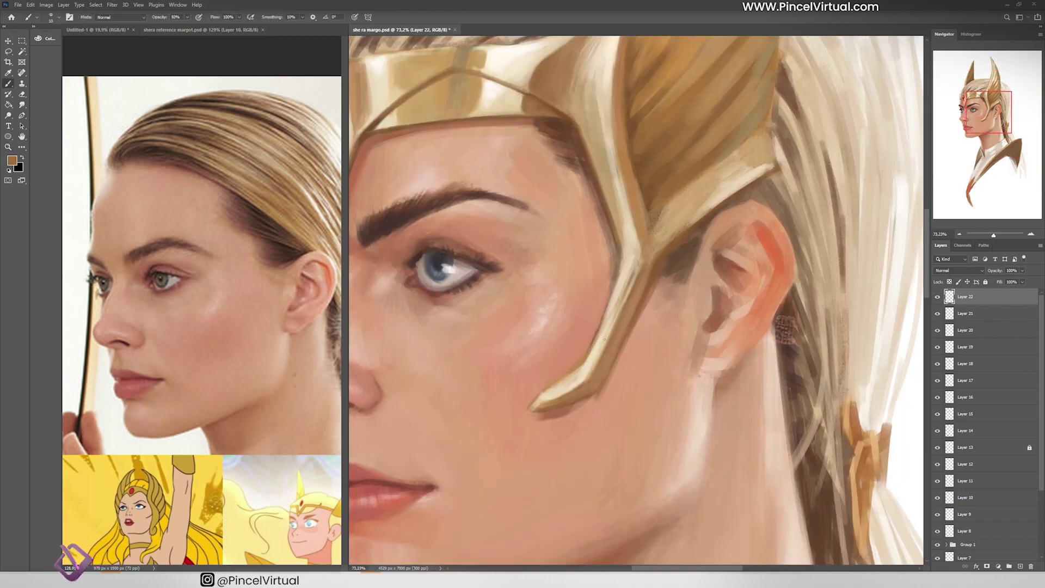
pyautogui.keyDown('alt'); pyautogui.click(625, 273); pyautogui.keyUp('alt')
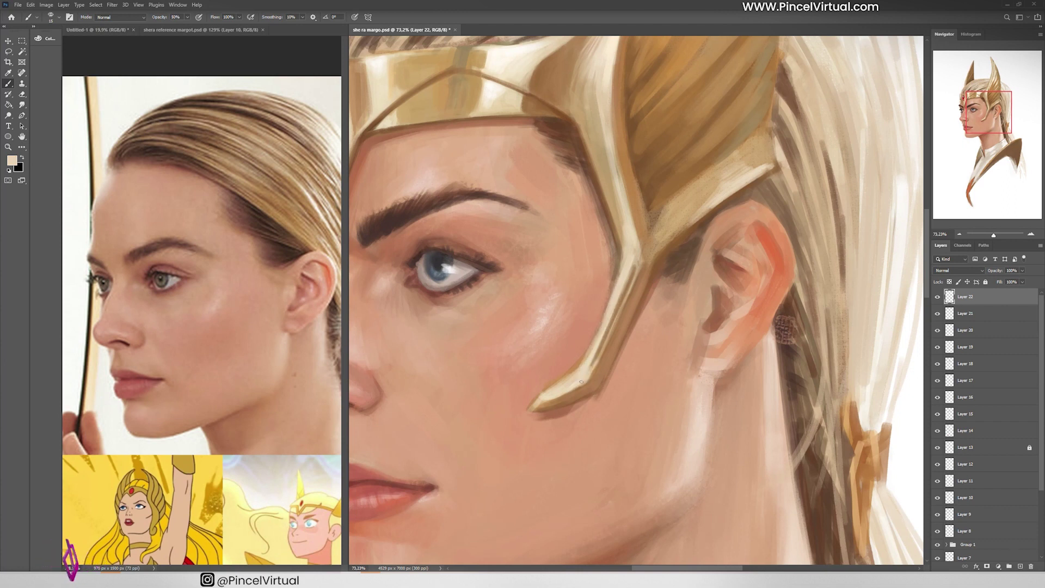
pyautogui.moveTo(607, 326); pyautogui.dragTo(628, 260)
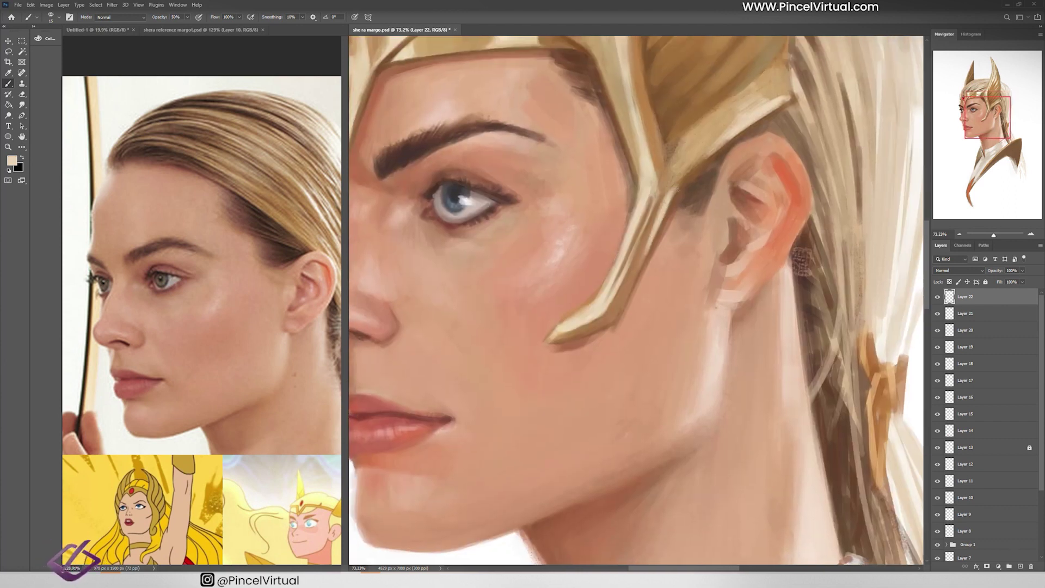
# Add a faint white rim highlight along the near wing's back edge on a new layer.
pyautogui.moveTo(670, 185); pyautogui.dragTo(522, 403)
pyautogui.hotkey('ctrl', 'shift', 'alt', 'n')
pyautogui.moveTo(645, 261); pyautogui.dragTo(641, 297)
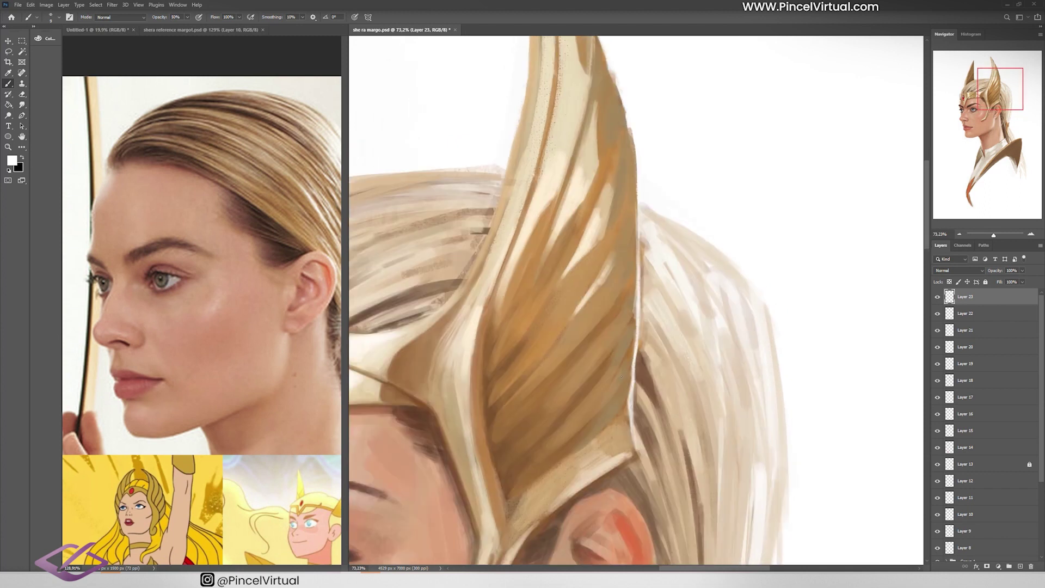
pyautogui.scroll(-5, 709, 224)
pyautogui.press('z')
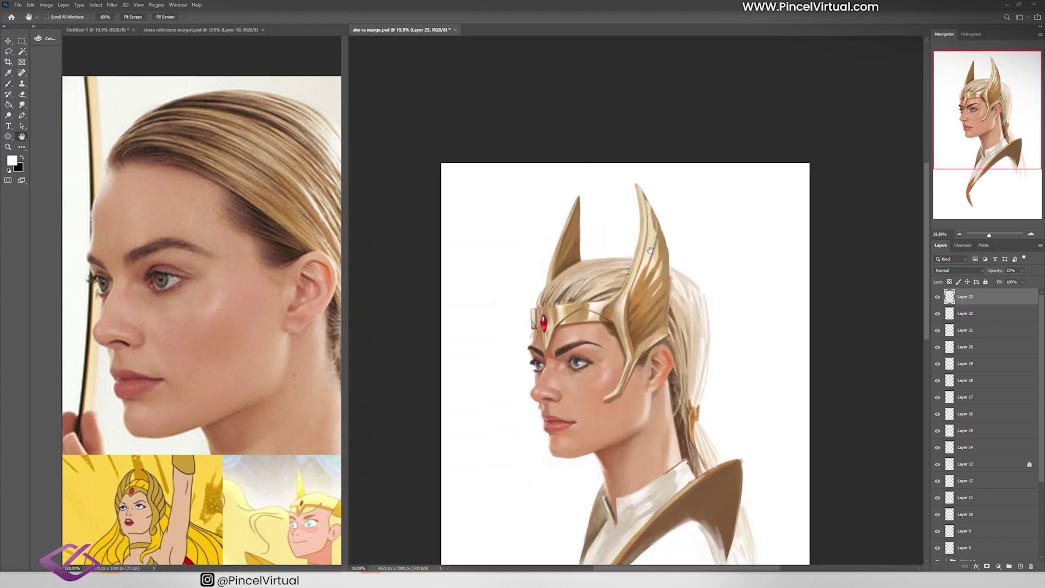
pyautogui.scroll(8, 681, 265)
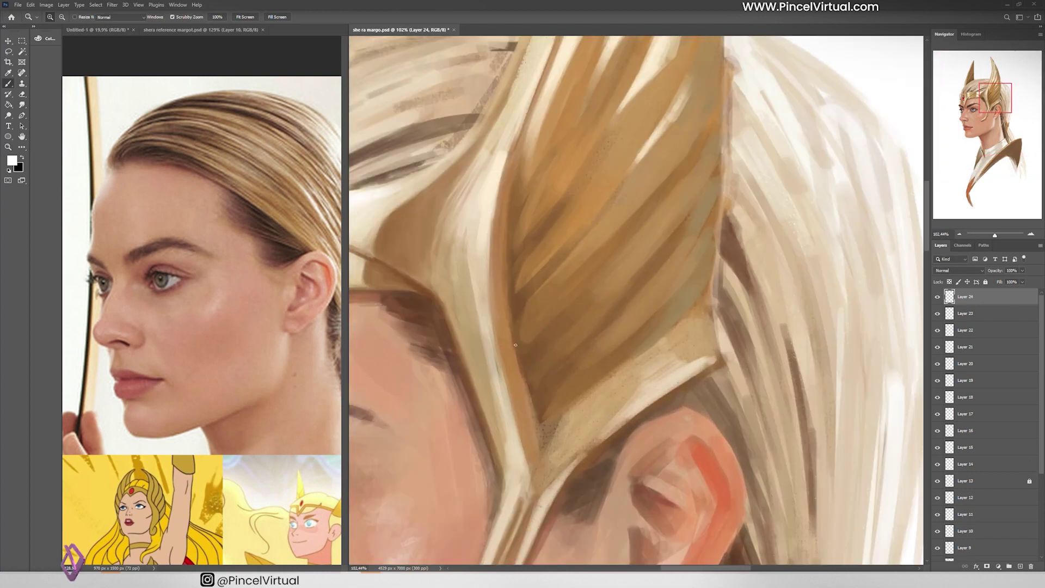
# Refine the near wing's inner border and back edge with sampled brown strokes on a new layer.
pyautogui.hotkey('ctrl', 'shift', 'alt', 'n')
pyautogui.press('b')
pyautogui.keyDown('alt'); pyautogui.click(517, 368); pyautogui.keyUp('alt')
pyautogui.moveTo(510, 320); pyautogui.dragTo(542, 441)
pyautogui.moveTo(712, 220); pyautogui.dragTo(699, 253)
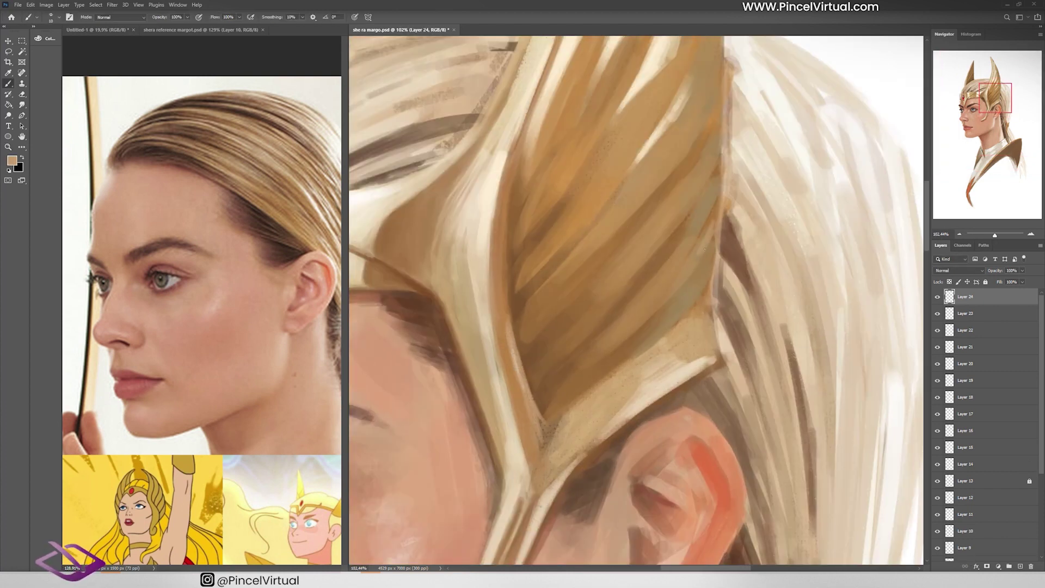
pyautogui.moveTo(717, 197); pyautogui.dragTo(675, 328)
pyautogui.moveTo(697, 313); pyautogui.dragTo(709, 290)
pyautogui.scroll(-6, 709, 292)
pyautogui.scroll(7, 735, 158)
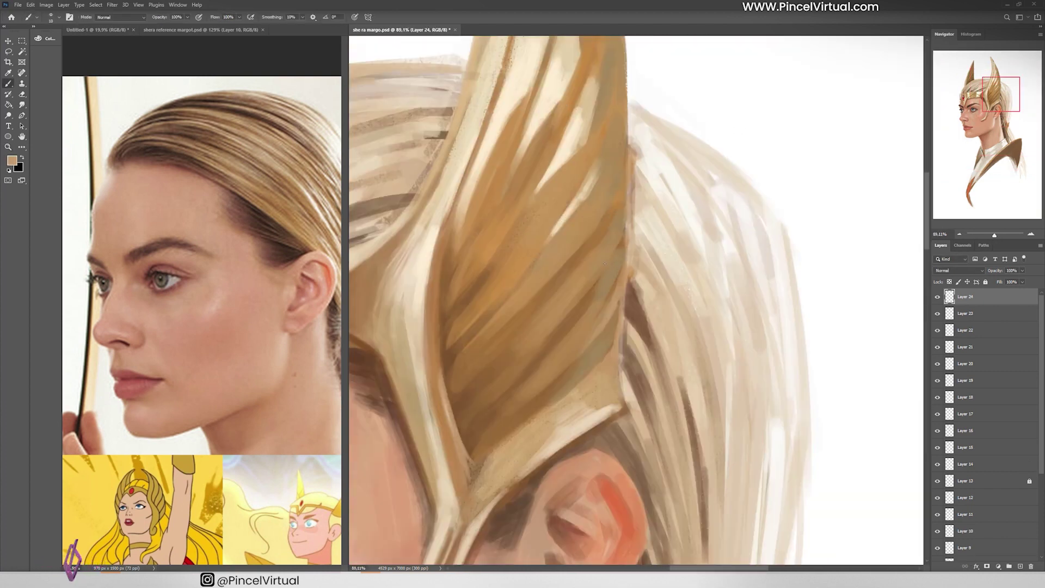
# Soften the temple hairline beneath the tiara band with sampled brown and skin tones.
pyautogui.moveTo(512, 349); pyautogui.dragTo(858, 213)
pyautogui.keyDown('alt'); pyautogui.click(692, 206); pyautogui.keyUp('alt')
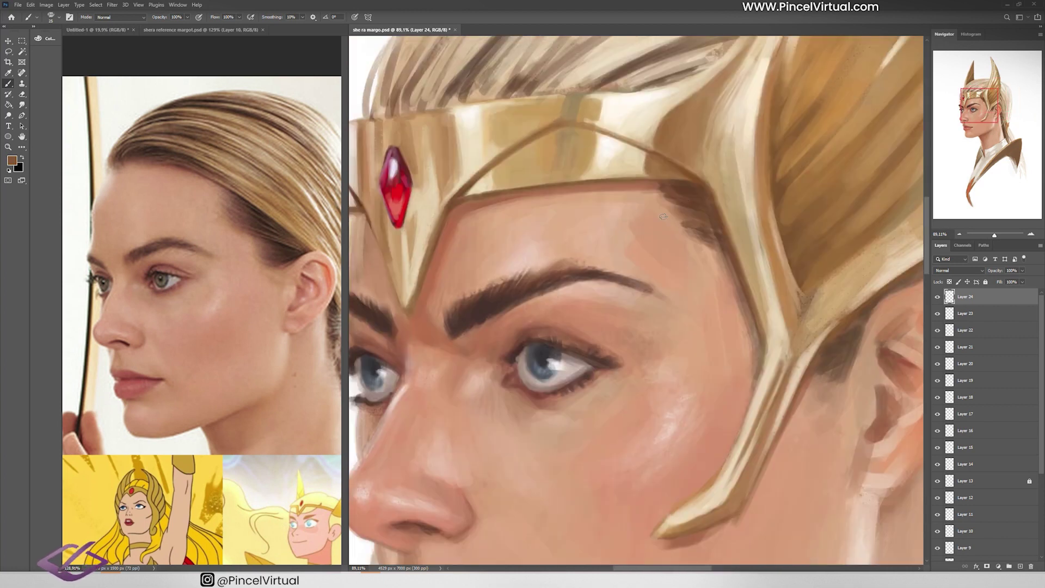
pyautogui.keyDown('alt'); pyautogui.click(702, 250); pyautogui.keyUp('alt')
pyautogui.moveTo(694, 240)
pyautogui.mouseDown()
pyautogui.moveTo(713, 251)
pyautogui.moveTo(676, 219)
pyautogui.mouseUp()
pyautogui.moveTo(697, 226); pyautogui.dragTo(653, 196)
pyautogui.scroll(-5, 686, 228)
pyautogui.scroll(4, 685, 228)
# Refine the hair across the crown with sampled light blonde strands.
pyautogui.moveTo(728, 145); pyautogui.dragTo(658, 171)
pyautogui.moveTo(686, 163); pyautogui.dragTo(679, 212)
pyautogui.moveTo(653, 142); pyautogui.dragTo(550, 204)
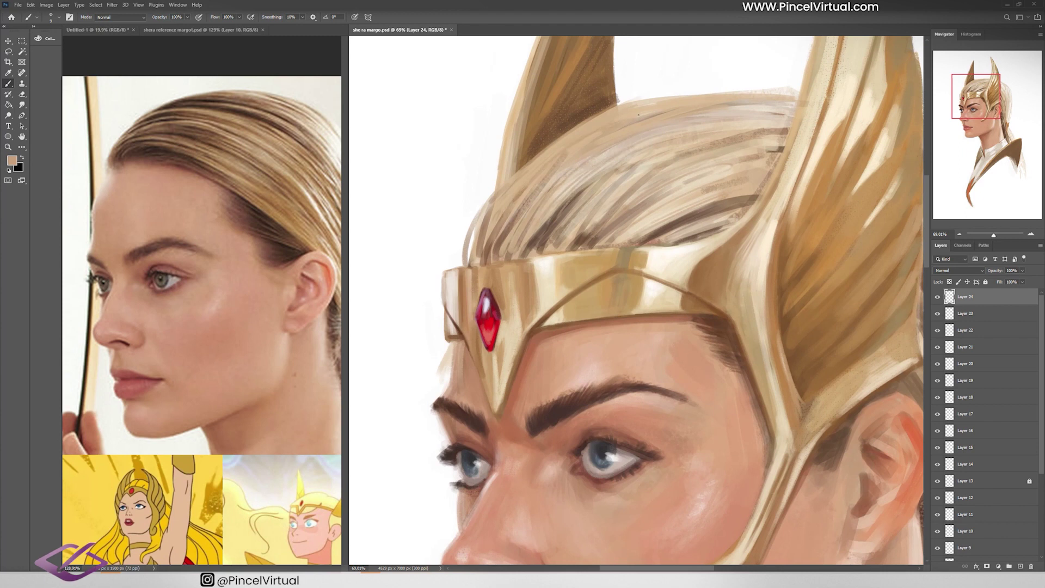
pyautogui.moveTo(662, 184); pyautogui.dragTo(585, 237)
pyautogui.keyDown('alt'); pyautogui.click(632, 206); pyautogui.keyUp('alt')
pyautogui.moveTo(668, 157)
pyautogui.mouseDown()
pyautogui.moveTo(607, 198)
pyautogui.moveTo(662, 228)
pyautogui.mouseUp()
pyautogui.scroll(-5, 626, 218)
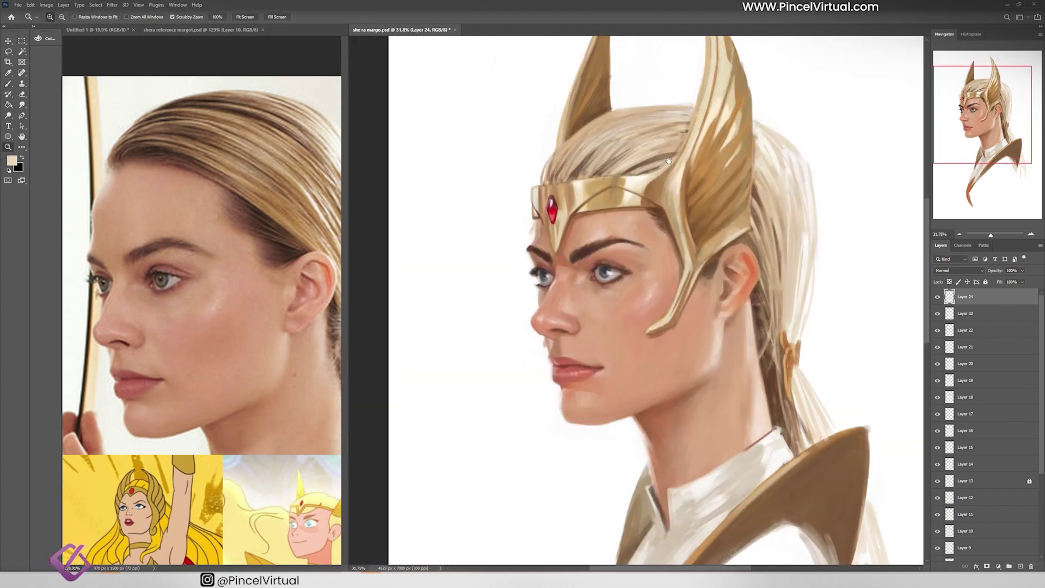
# Merge the recent painting layers from the top of the stack down into Layer 15.
pyautogui.scroll(2, 626, 218)
pyautogui.hotkey('ctrl', 'e')
pyautogui.hotkey('ctrl', 'e')
pyautogui.hotkey('ctrl', 'e')
pyautogui.hotkey('ctrl', 'e')
pyautogui.hotkey('ctrl', 'e')
pyautogui.hotkey('ctrl', 'e')
pyautogui.hotkey('ctrl', 'e')
pyautogui.hotkey('ctrl', 'e')
pyautogui.hotkey('ctrl', 'e')
pyautogui.scroll(-2, 521, 159)
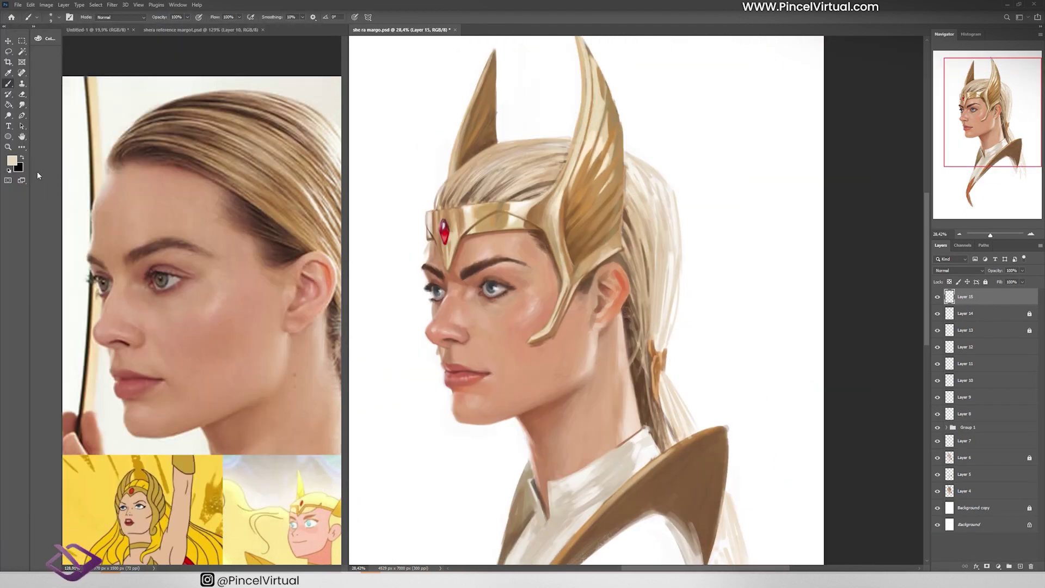
# Tint the hair and ponytail golden yellow with a large soft brush and set the layer's blend mode to Screen.
pyautogui.press(']')
pyautogui.press(']')
pyautogui.press(']')
pyautogui.press(']')
pyautogui.press(']')
pyautogui.moveTo(520, 160); pyautogui.dragTo(490, 169)
pyautogui.moveTo(626, 164); pyautogui.dragTo(680, 375)
pyautogui.click(958, 270)
pyautogui.click(950, 340)
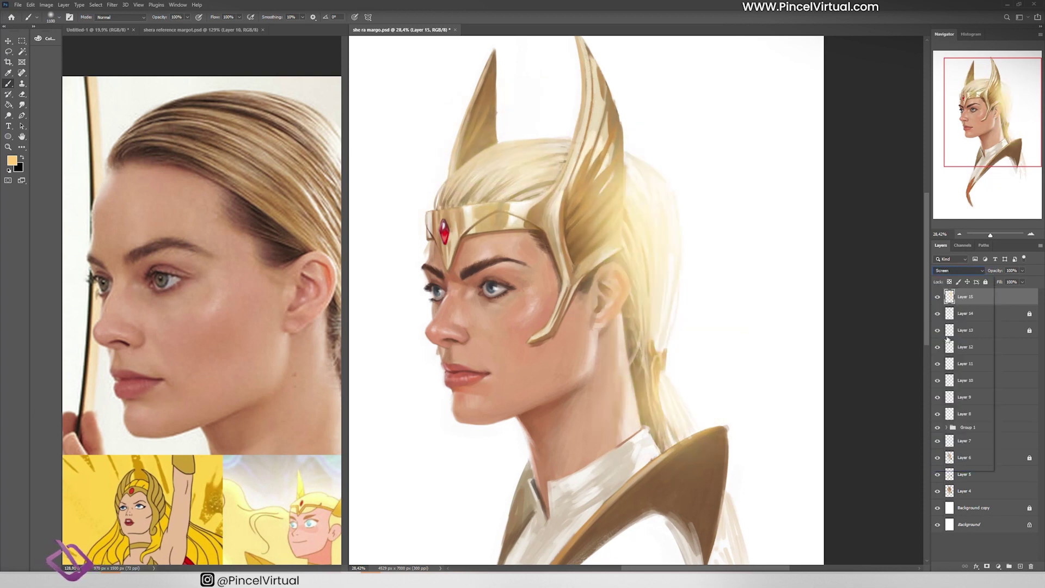
# Reduce the brush to 200 px and even out the golden tint over the crown and ponytail at lower layer opacity.
pyautogui.press('[')
pyautogui.press('[')
pyautogui.press('[')
pyautogui.press('[')
pyautogui.press('[')
pyautogui.press('[')
pyautogui.press('[')
pyautogui.press('[')
pyautogui.press('[')
pyautogui.press('[')
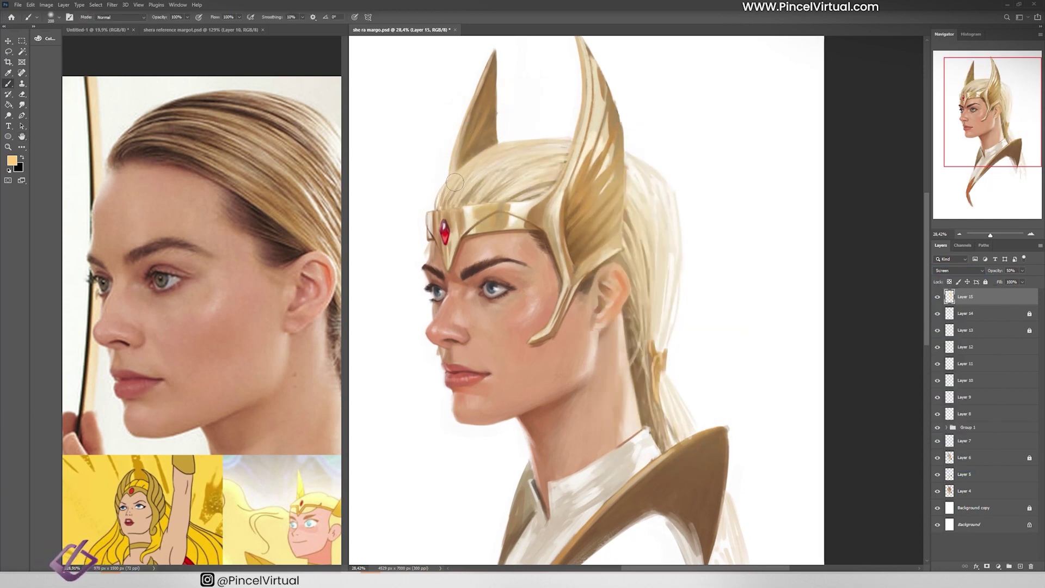
pyautogui.moveTo(561, 142); pyautogui.dragTo(495, 191)
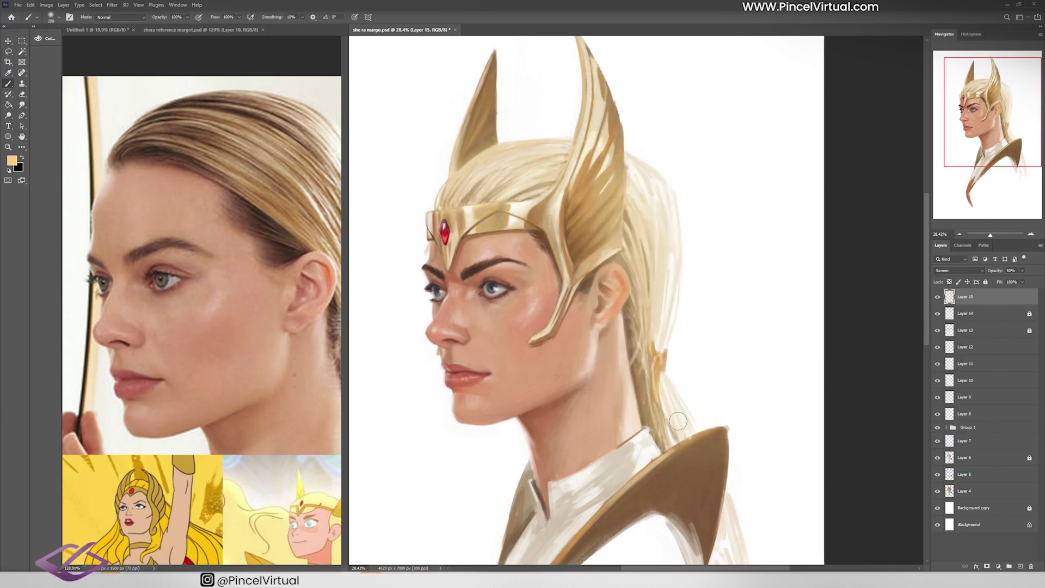
# Create a new layer directly beneath the golden hair tint layer.
pyautogui.press('z')
pyautogui.scroll(-3, 640, 277)
pyautogui.hotkey('alt', '[')
pyautogui.hotkey('ctrl', 'shift', 'n')
pyautogui.press('Return')
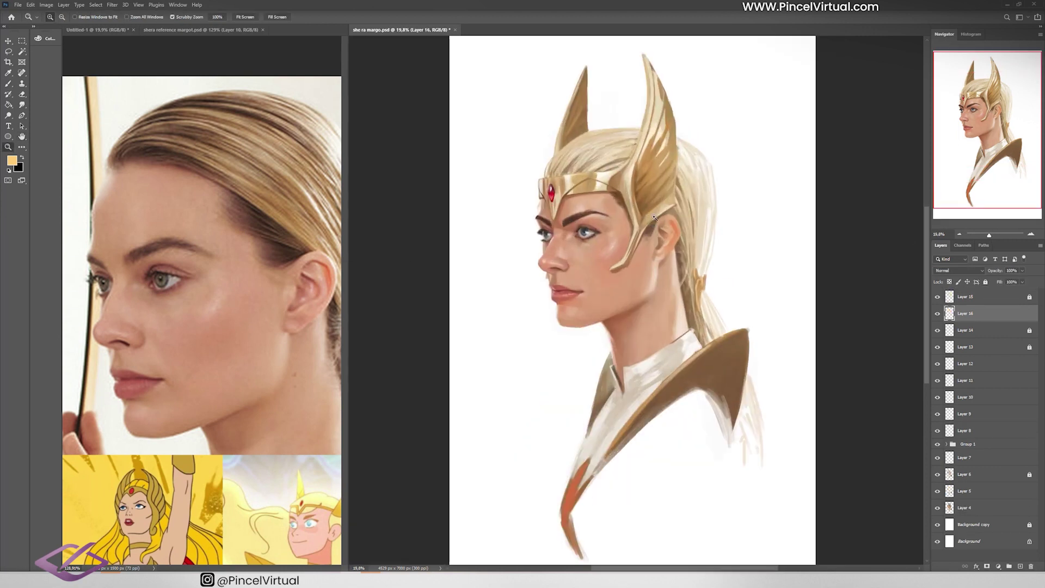
# Switch from the soft round brush to a painting brush from the preset library for the shoulder armour.
pyautogui.scroll(5, 644, 544)
pyautogui.press('b')
pyautogui.click(58, 17)
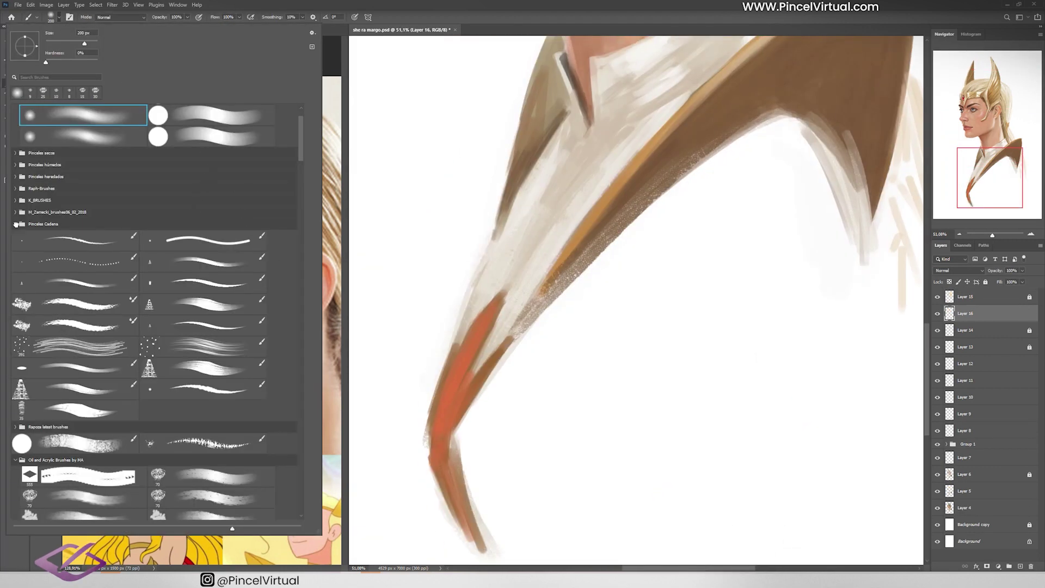
pyautogui.click(16, 224)
pyautogui.click(20, 224)
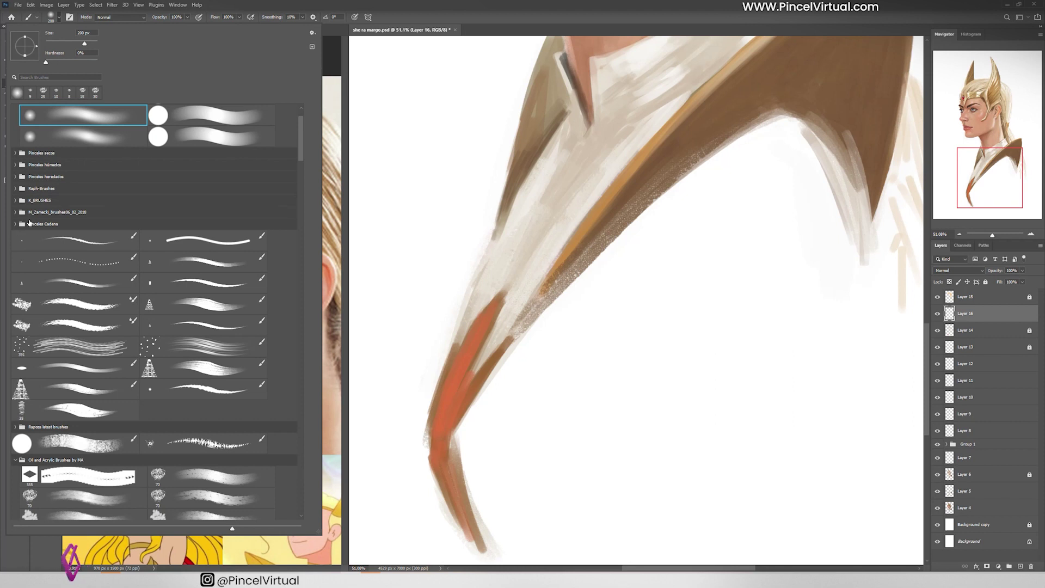
pyautogui.moveTo(302, 131)
pyautogui.mouseDown()
pyautogui.moveTo(309, 194)
pyautogui.moveTo(302, 158)
pyautogui.mouseUp()
pyautogui.moveTo(459, 143); pyautogui.dragTo(400, 277)
pyautogui.hotkey('ctrl', 'z')
# Cover the red underpainting on the shoulder armour's lower tip with sampled ochre strokes on a new layer.
pyautogui.hotkey('ctrl', 'shift', 'n')
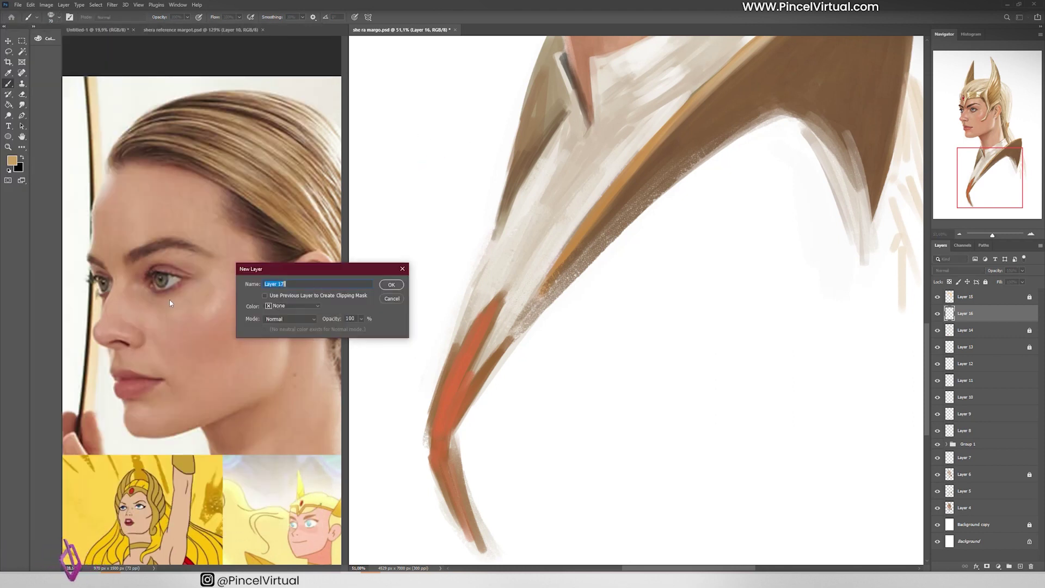
pyautogui.press('Return')
pyautogui.moveTo(483, 338); pyautogui.dragTo(493, 299)
pyautogui.keyDown('alt'); pyautogui.click(471, 351); pyautogui.keyUp('alt')
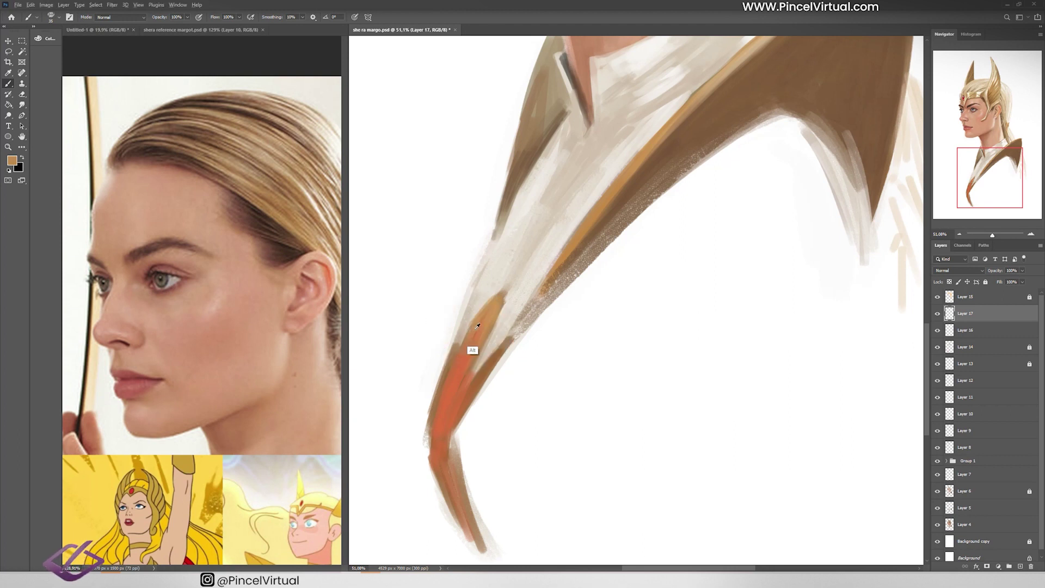
pyautogui.moveTo(473, 348)
pyautogui.mouseDown()
pyautogui.moveTo(432, 424)
pyautogui.moveTo(469, 545)
pyautogui.mouseUp()
pyautogui.keyDown('alt'); pyautogui.click(469, 545); pyautogui.keyUp('alt')
pyautogui.keyDown('alt'); pyautogui.click(428, 411); pyautogui.keyUp('alt')
pyautogui.moveTo(443, 428); pyautogui.dragTo(492, 359)
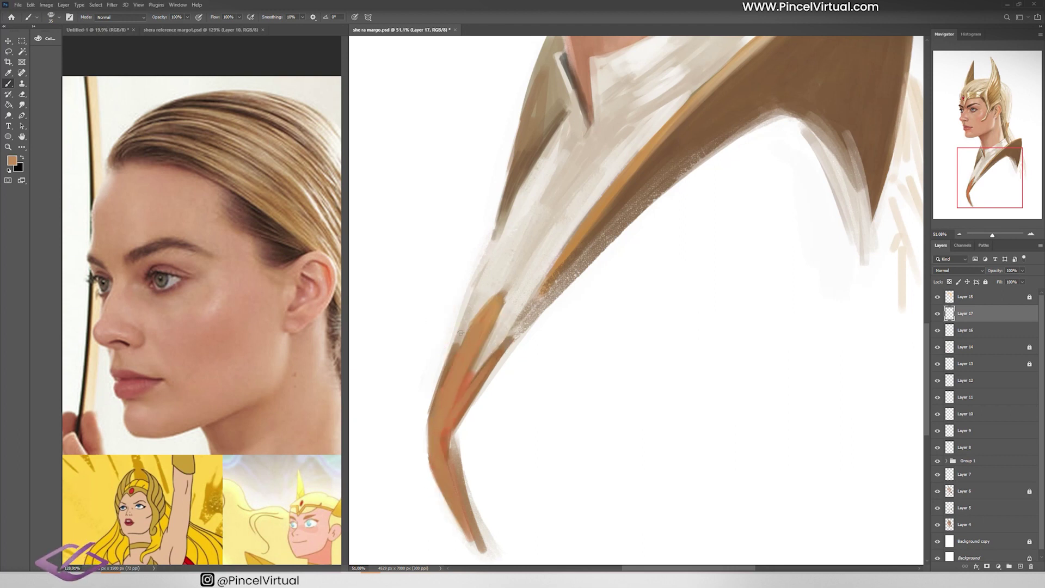
# Blend sampled tones into the armour tip's upper end and merge the layer into the one below.
pyautogui.keyDown('alt'); pyautogui.click(457, 348); pyautogui.keyUp('alt')
pyautogui.moveTo(441, 387)
pyautogui.mouseDown()
pyautogui.moveTo(476, 319)
pyautogui.moveTo(465, 349)
pyautogui.moveTo(512, 316)
pyautogui.mouseUp()
pyautogui.keyDown('alt'); pyautogui.click(462, 359); pyautogui.keyUp('alt')
pyautogui.hotkey('ctrl', '0')
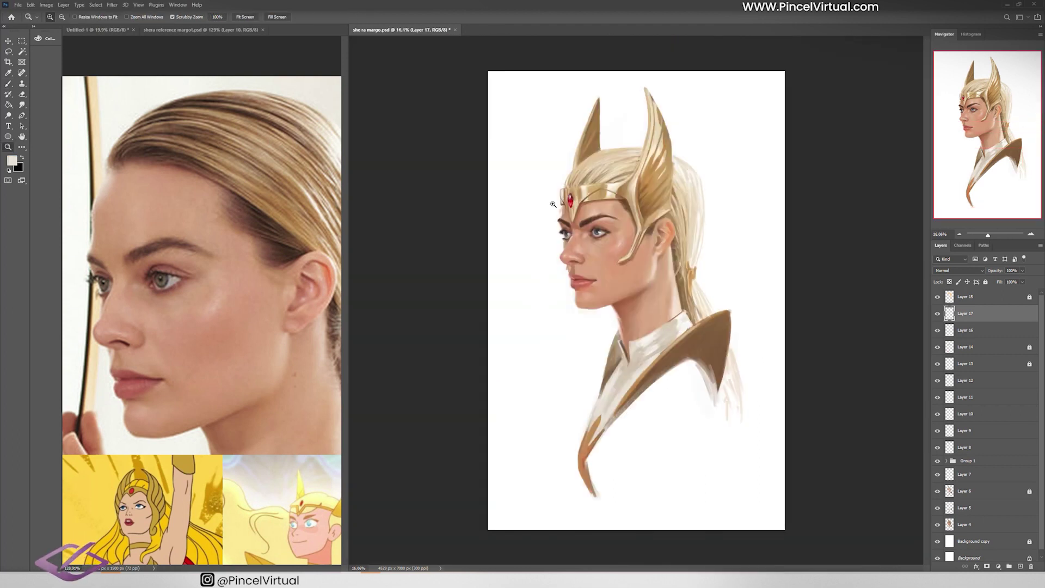
pyautogui.hotkey('ctrl', 'e')
pyautogui.press('h')
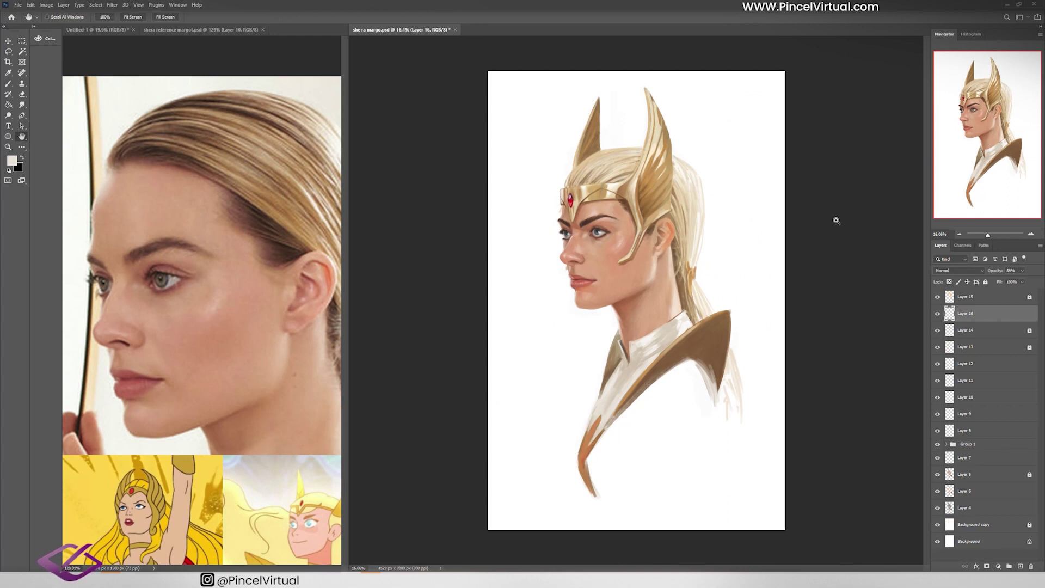
# Paint an ochre trim along the white collar's edge and front seam on a new layer, following the cartoon references.
pyautogui.scroll(5, 836, 220)
pyautogui.scroll(-3, 837, 220)
pyautogui.press('b')
pyautogui.keyDown('alt'); pyautogui.click(727, 253); pyautogui.keyUp('alt')
pyautogui.hotkey('ctrl', 'shift', 'n')
pyautogui.scroll(3, 506, 121)
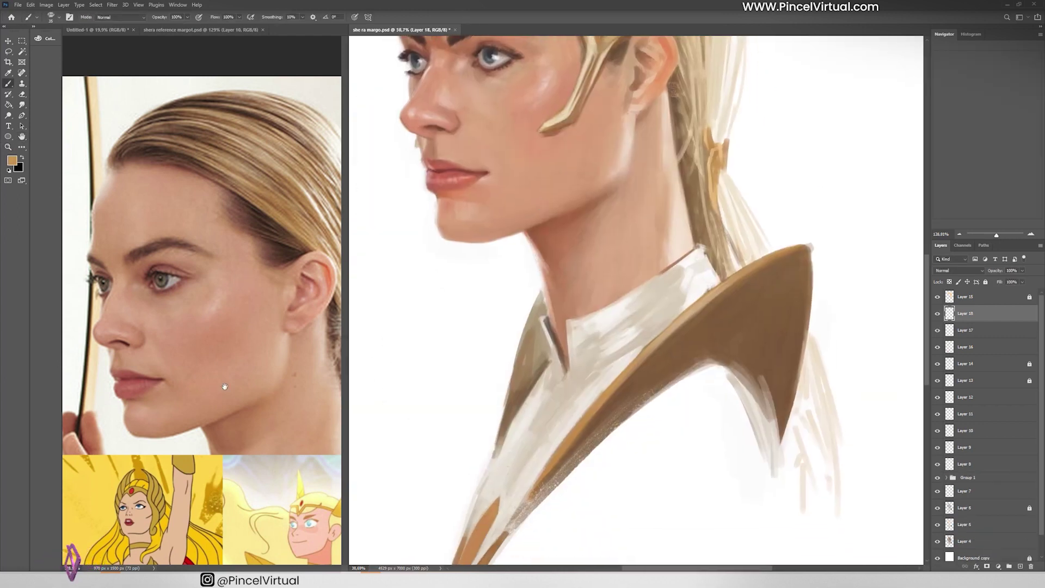
pyautogui.moveTo(224, 387); pyautogui.dragTo(201, 249)
pyautogui.scroll(2, 597, 315)
pyautogui.moveTo(578, 392)
pyautogui.mouseDown()
pyautogui.moveTo(696, 321)
pyautogui.moveTo(569, 433)
pyautogui.moveTo(555, 462)
pyautogui.mouseUp()
pyautogui.moveTo(554, 466)
pyautogui.mouseDown()
pyautogui.moveTo(540, 400)
pyautogui.moveTo(647, 351)
pyautogui.moveTo(542, 443)
pyautogui.mouseUp()
pyautogui.scroll(2, 599, 353)
pyautogui.scroll(-2, 590, 400)
pyautogui.scroll(-3, 590, 400)
pyautogui.scroll(3, 544, 218)
# Pick a pale yellow and highlight the collar trim and the shoulder armour's upper edge.
pyautogui.click(11, 160)
pyautogui.click(280, 228)
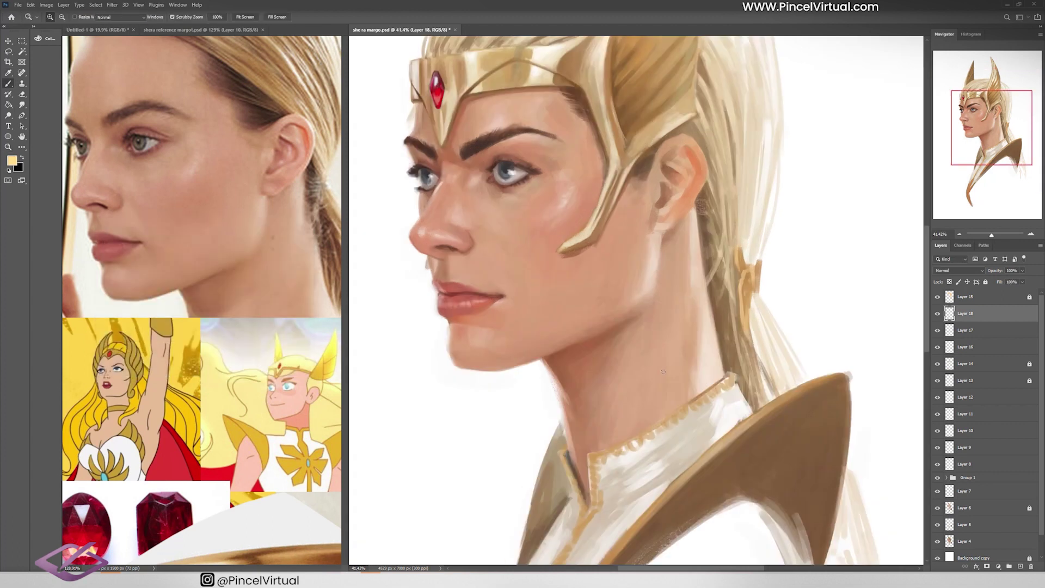
pyautogui.press('1')
pyautogui.scroll(-5, 652, 434)
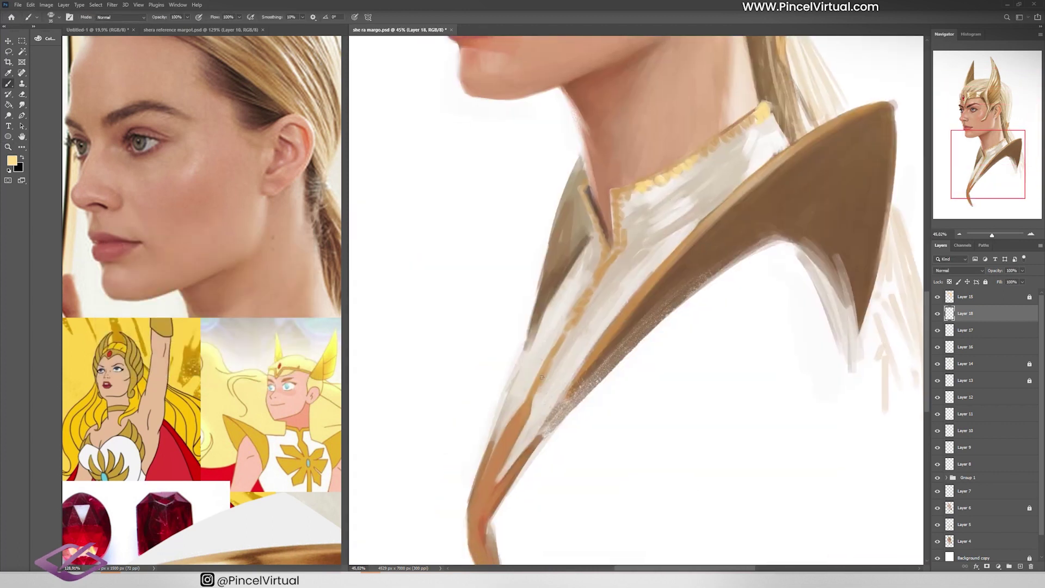
pyautogui.moveTo(510, 432); pyautogui.dragTo(479, 512)
pyautogui.moveTo(755, 175)
pyautogui.mouseDown()
pyautogui.moveTo(690, 217)
pyautogui.moveTo(653, 268)
pyautogui.moveTo(544, 555)
pyautogui.mouseUp()
# Warm the tiara wings' edges and feathers with pale yellow at 40% brush opacity.
pyautogui.press('3')
pyautogui.press('4')
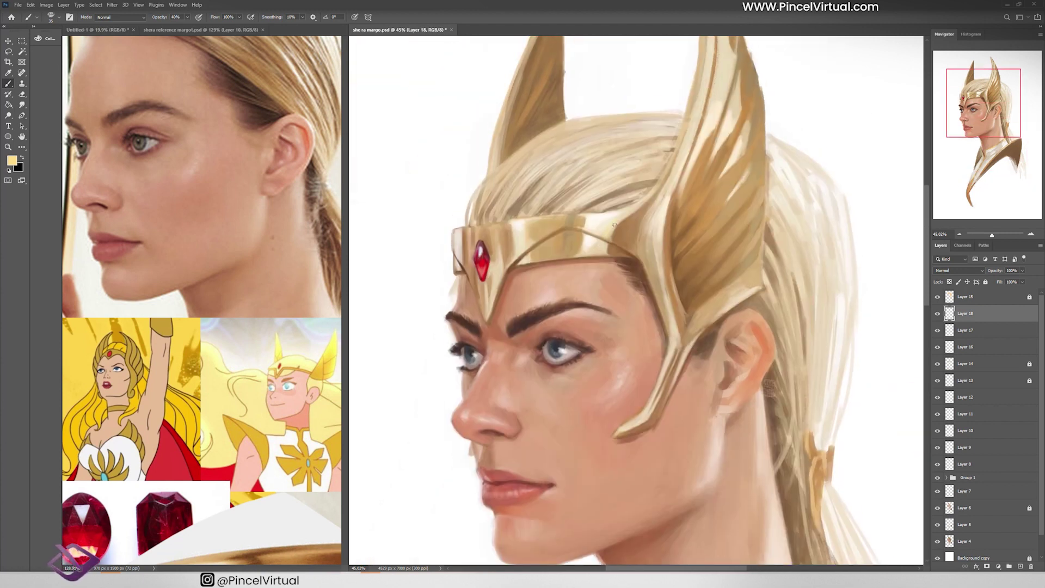
pyautogui.moveTo(533, 14); pyautogui.dragTo(529, 148)
pyautogui.moveTo(669, 102)
pyautogui.mouseDown()
pyautogui.moveTo(619, 169)
pyautogui.moveTo(653, 289)
pyautogui.mouseUp()
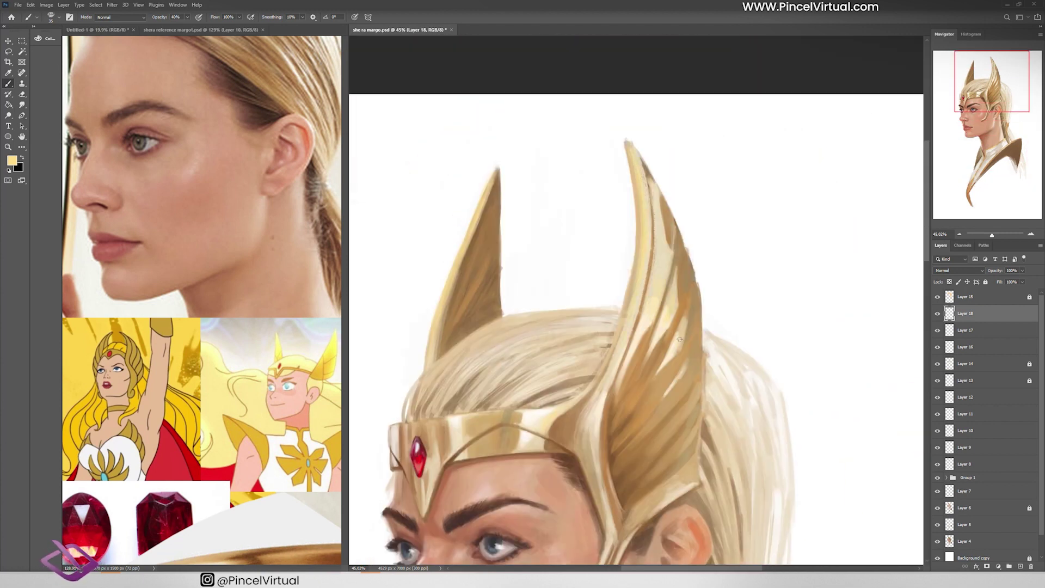
pyautogui.keyDown('alt'); pyautogui.click(672, 303); pyautogui.keyUp('alt')
pyautogui.scroll(-5, 658, 286)
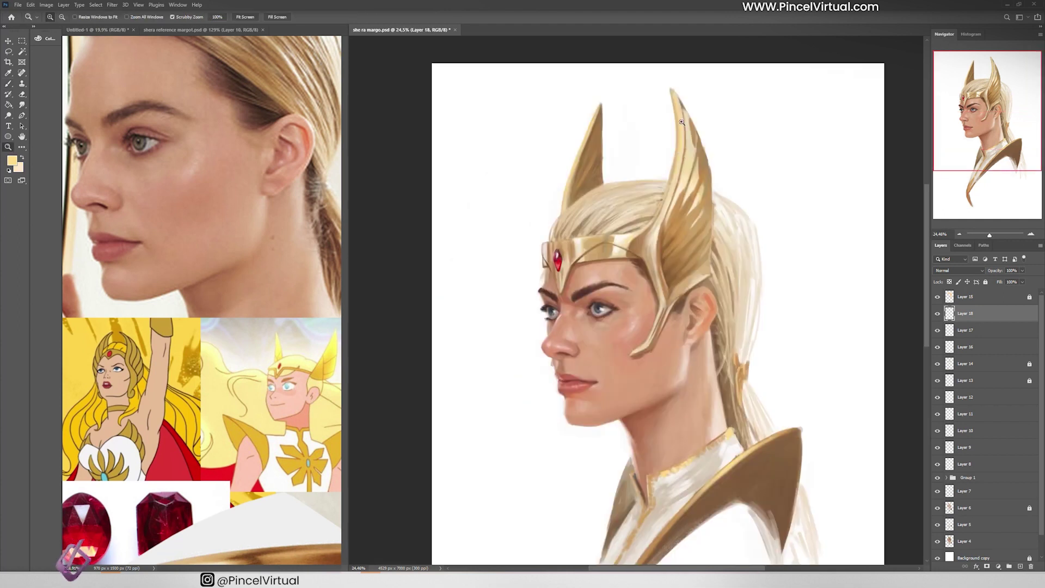
# Shade the collar trim with brown on a new layer and set that layer's opacity to 50%.
pyautogui.press('z')
pyautogui.moveTo(708, 192); pyautogui.dragTo(682, 192)
pyautogui.scroll(5, 670, 328)
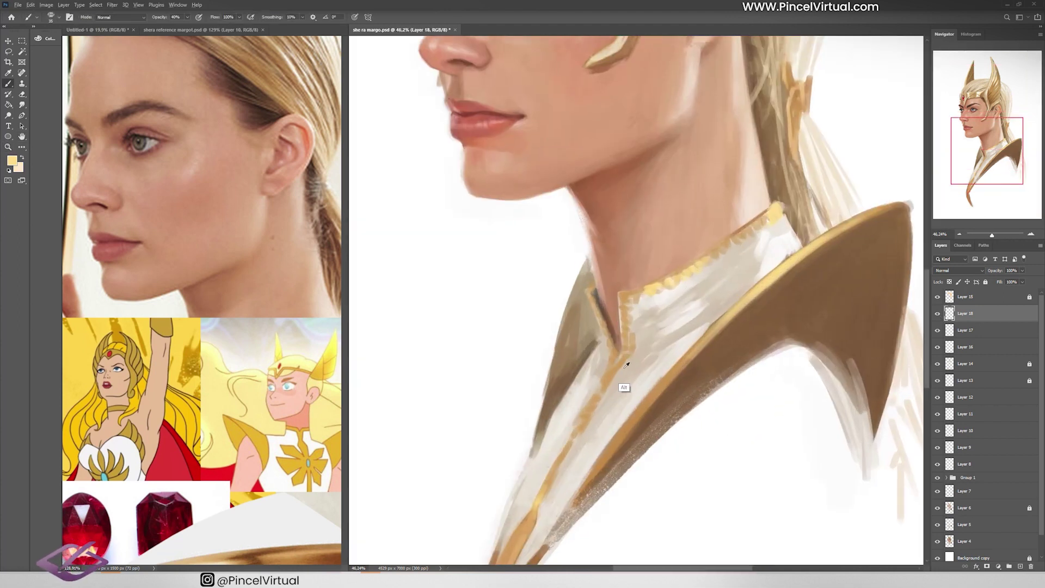
pyautogui.press('b')
pyautogui.hotkey('ctrl', 'shift', 'alt', 'n')
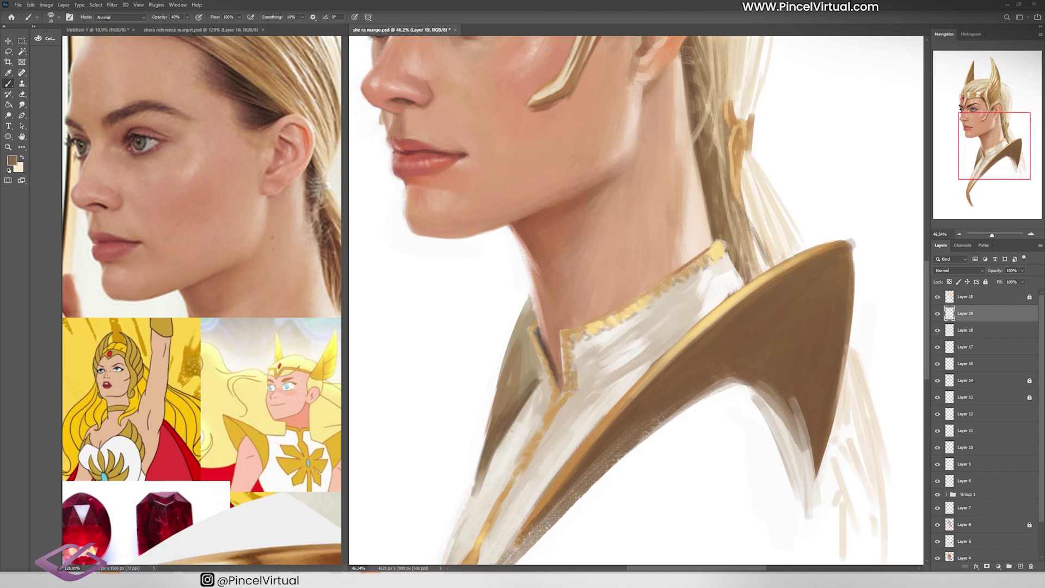
pyautogui.moveTo(577, 390); pyautogui.dragTo(597, 351)
pyautogui.scroll(-3, 626, 338)
pyautogui.press('5')
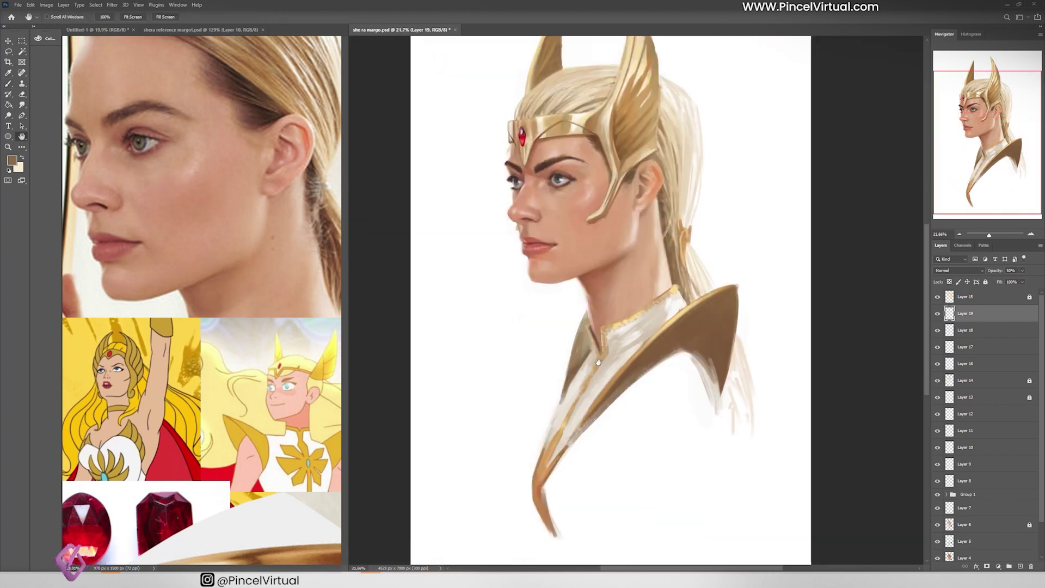
# Soften the skin around the earlobe with sampled skin tones on a new layer, starting at 20% brush opacity.
pyautogui.scroll(4, 597, 305)
pyautogui.press('b')
pyautogui.hotkey('ctrl', 'shift', 'alt', 'n')
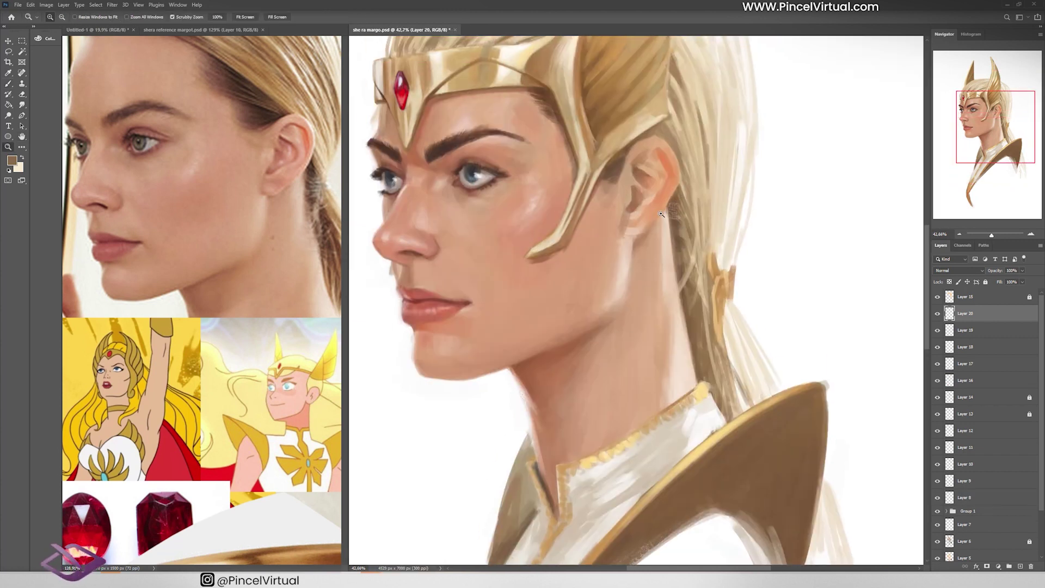
pyautogui.keyDown('alt'); pyautogui.click(624, 286); pyautogui.keyUp('alt')
pyautogui.press('2')
pyautogui.press(']')
pyautogui.keyDown('alt'); pyautogui.click(636, 244); pyautogui.keyUp('alt')
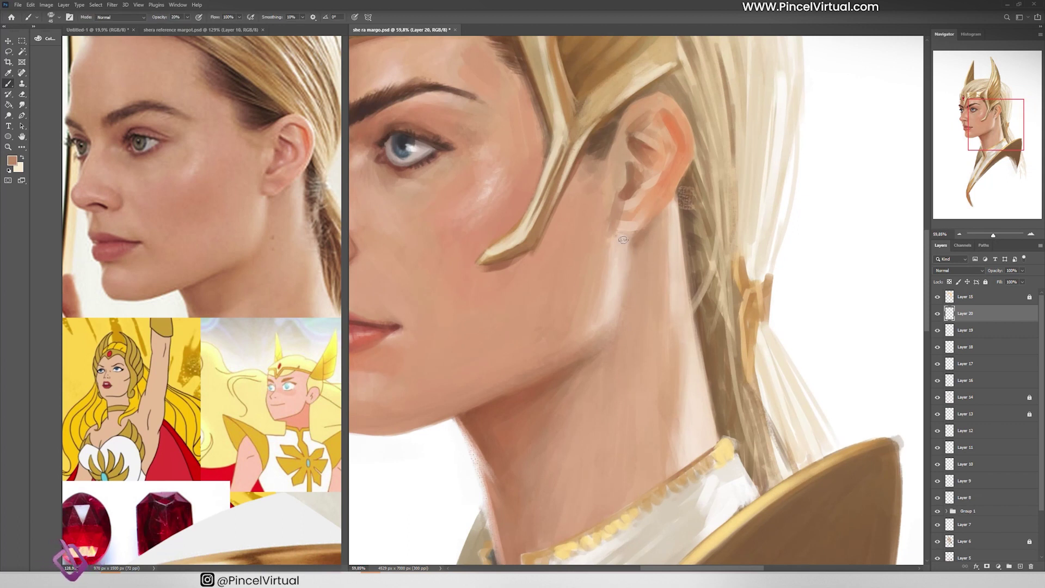
pyautogui.press('4')
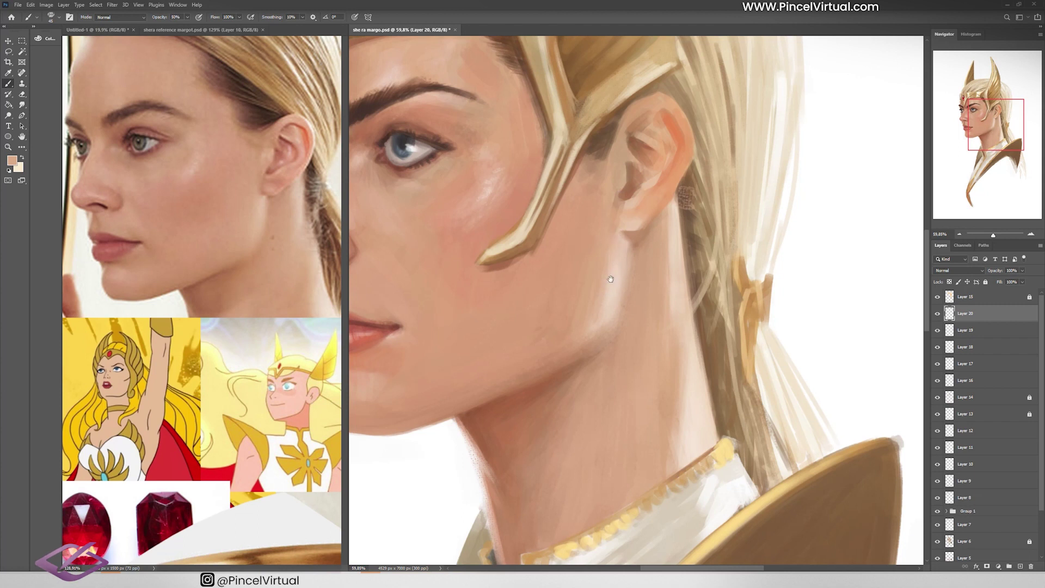
# Blend the jawline highlight and the side of the neck with sampled light skin tones.
pyautogui.moveTo(611, 279); pyautogui.dragTo(646, 273)
pyautogui.press('4')
pyautogui.keyDown('alt'); pyautogui.click(647, 273); pyautogui.keyUp('alt')
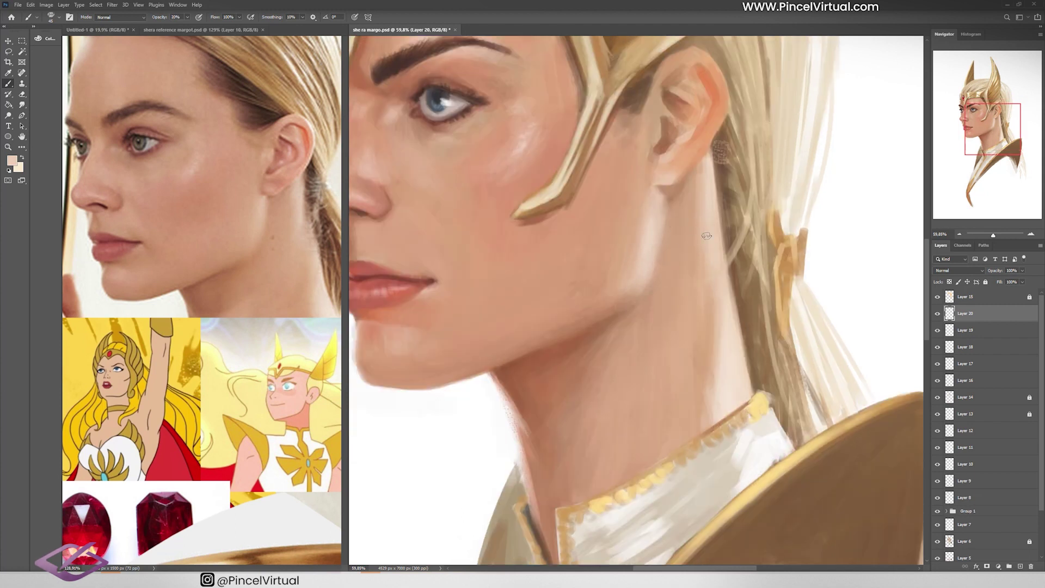
pyautogui.keyDown('alt'); pyautogui.click(715, 344); pyautogui.keyUp('alt')
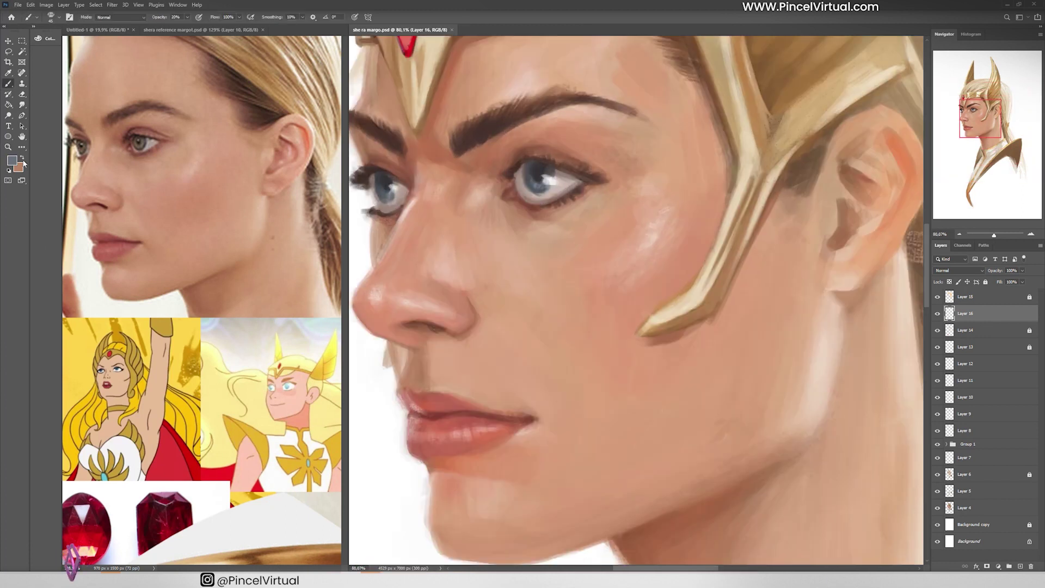
# Brighten the irises with a picked light blue on a new layer.
pyautogui.click(12, 161)
pyautogui.press('Return')
pyautogui.hotkey('ctrl', 'shift', 'alt', 'n')
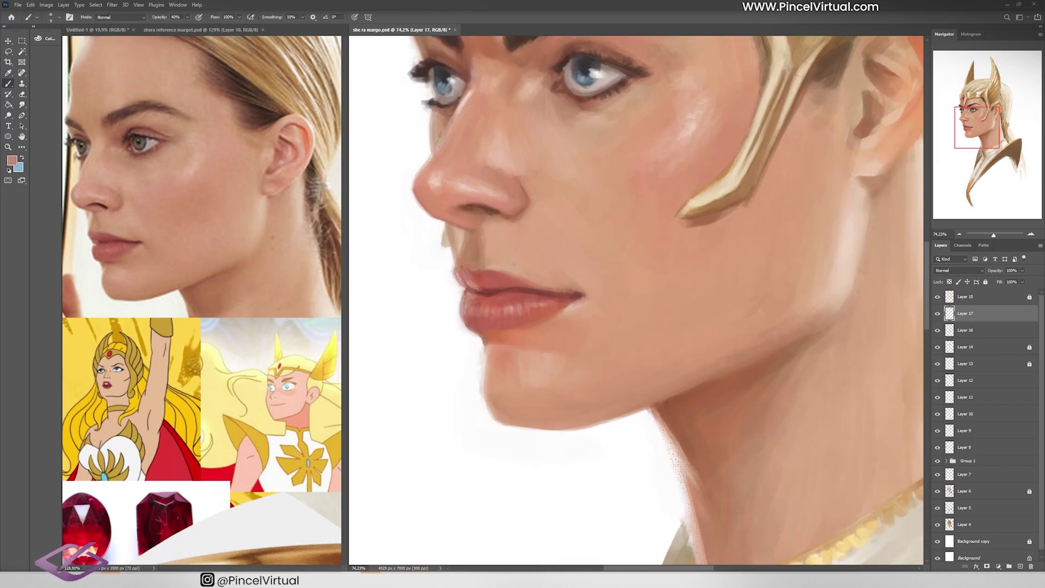
# Soften the skin beside the corner of the mouth with a sampled light skin tone on a new layer.
pyautogui.press('z')
pyautogui.moveTo(514, 265); pyautogui.dragTo(585, 305)
pyautogui.press('b')
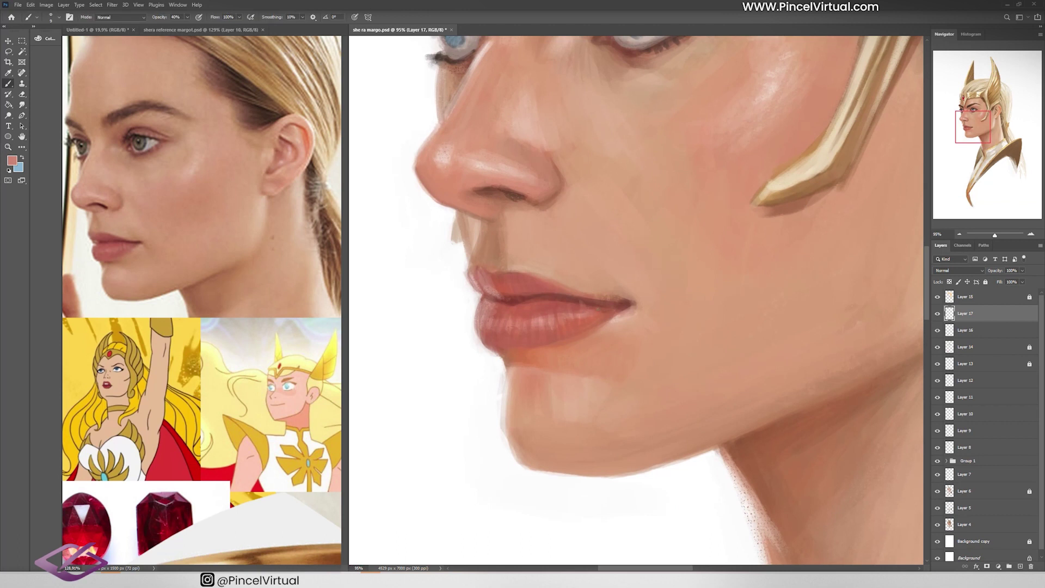
pyautogui.hotkey('ctrl', 'shift', 'alt', 'n')
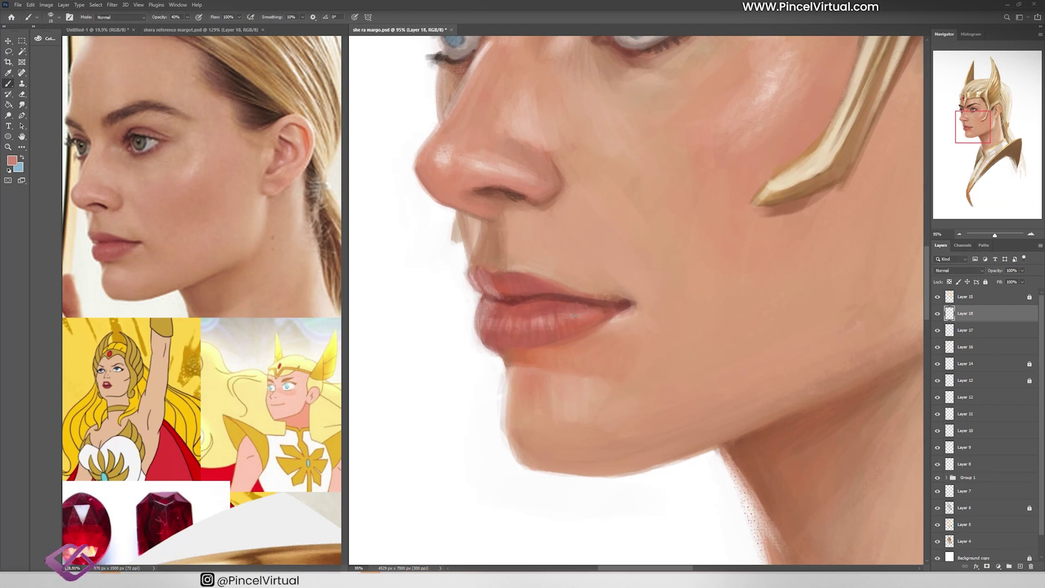
pyautogui.keyDown('alt'); pyautogui.click(611, 312); pyautogui.keyUp('alt')
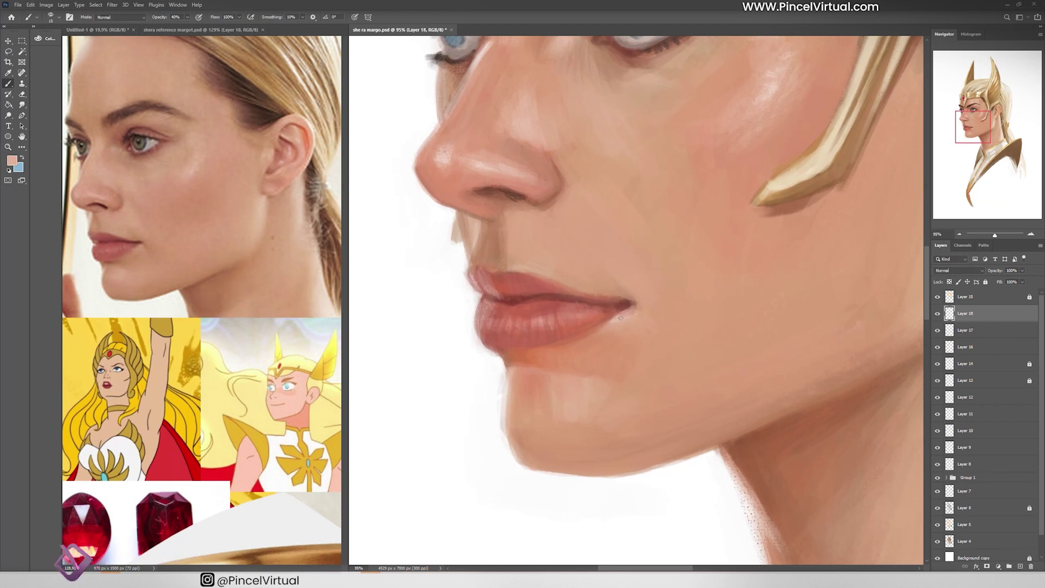
pyautogui.press('z')
pyautogui.moveTo(549, 318); pyautogui.dragTo(517, 319)
pyautogui.hotkey('ctrl', 'z')
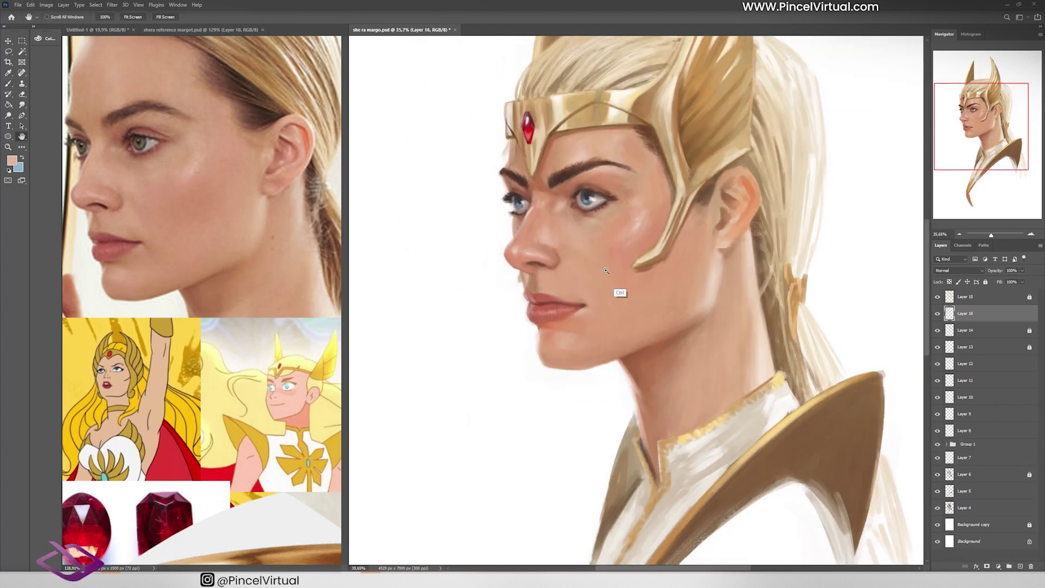
# Deepen the underside of the chin with a sampled reddish brown on a new layer.
pyautogui.moveTo(697, 262); pyautogui.dragTo(729, 264)
pyautogui.press('b')
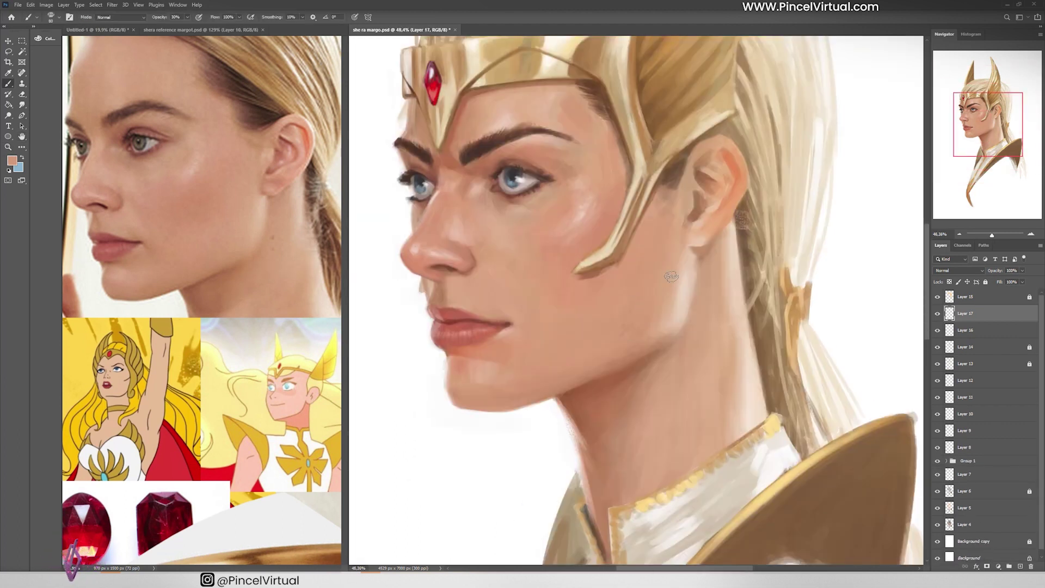
pyautogui.keyDown('alt'); pyautogui.click(625, 377); pyautogui.keyUp('alt')
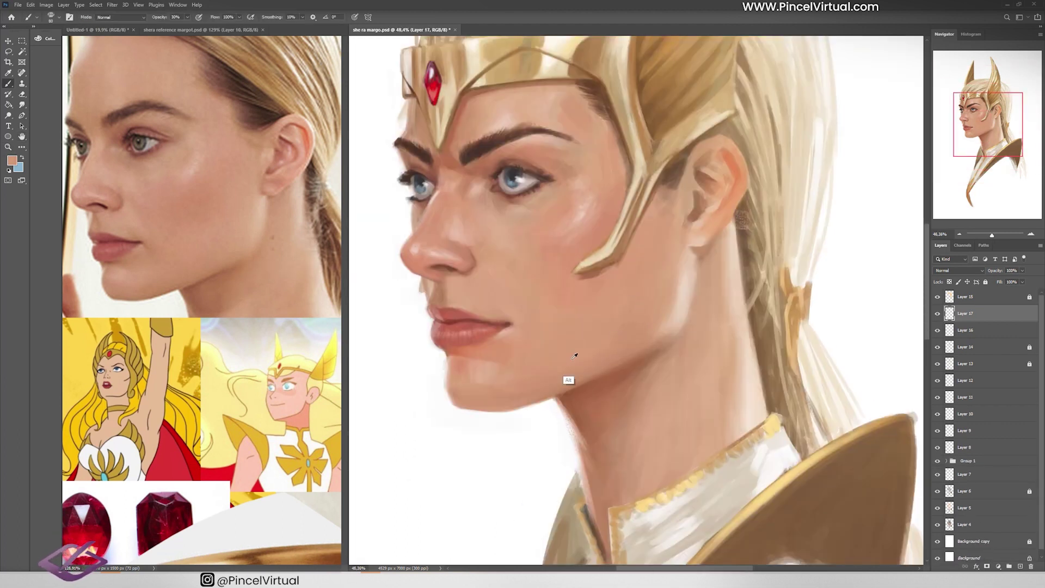
pyautogui.keyDown('alt'); pyautogui.click(623, 368); pyautogui.keyUp('alt')
pyautogui.hotkey('ctrl', 'shift', 'alt', 'n')
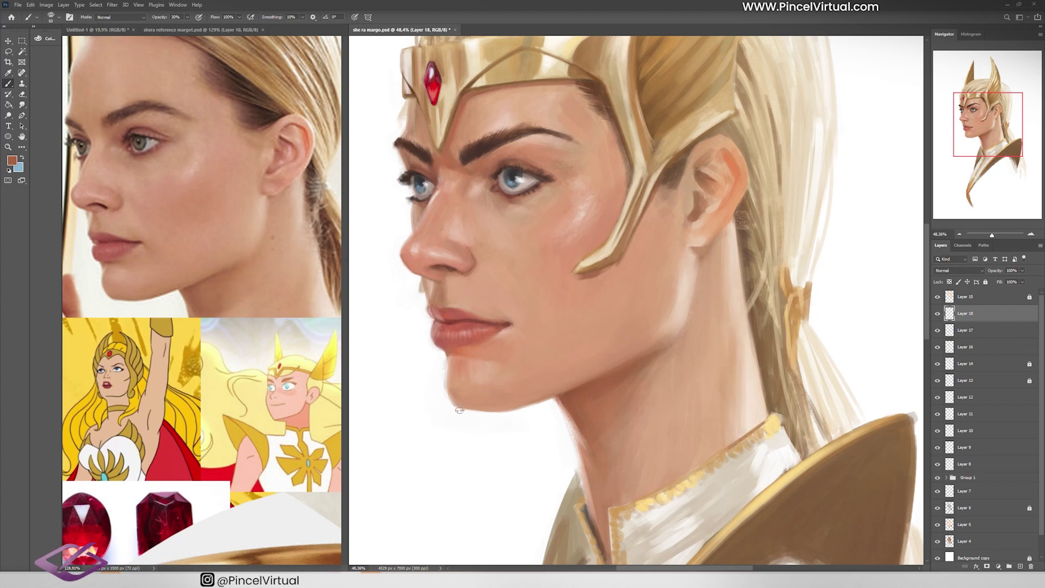
pyautogui.moveTo(459, 409); pyautogui.dragTo(539, 389)
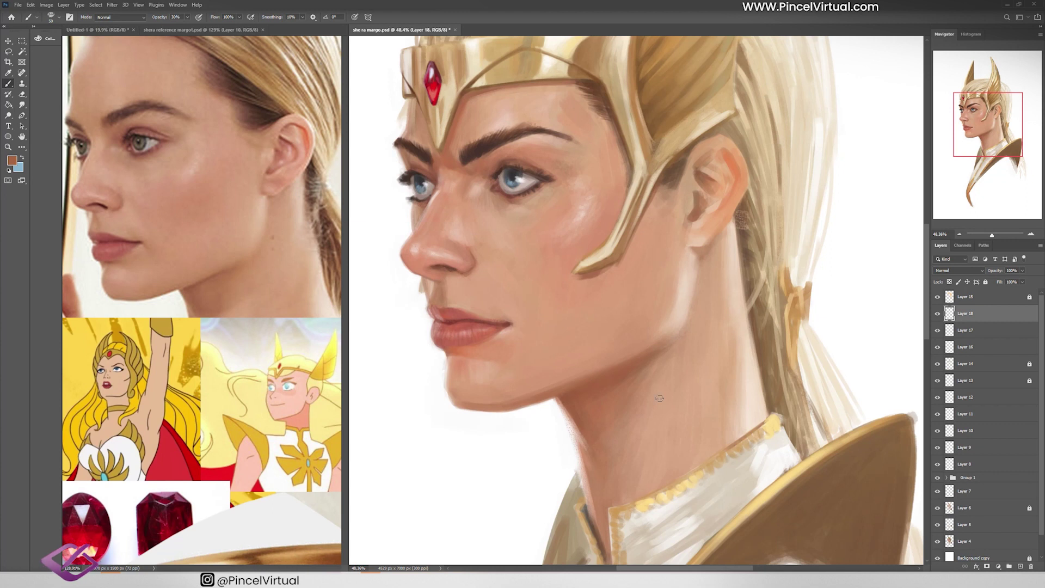
# Blend the chin with sampled skin tones on a new layer at 40% brush opacity.
pyautogui.press('4')
pyautogui.hotkey('ctrl', 'shift', 'alt', 'n')
pyautogui.keyDown('alt'); pyautogui.click(471, 399); pyautogui.keyUp('alt')
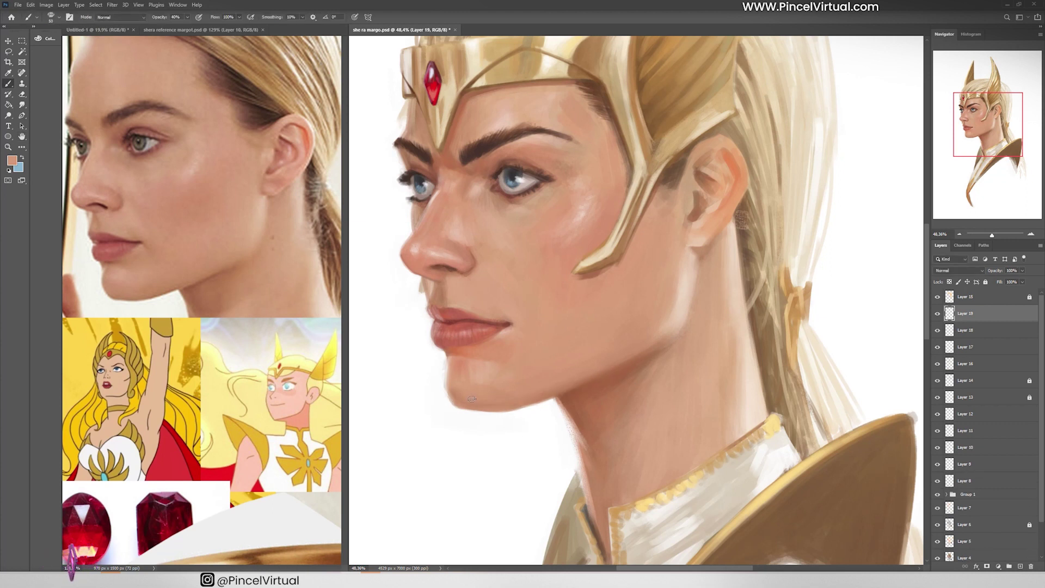
pyautogui.keyDown('alt'); pyautogui.click(473, 381); pyautogui.keyUp('alt')
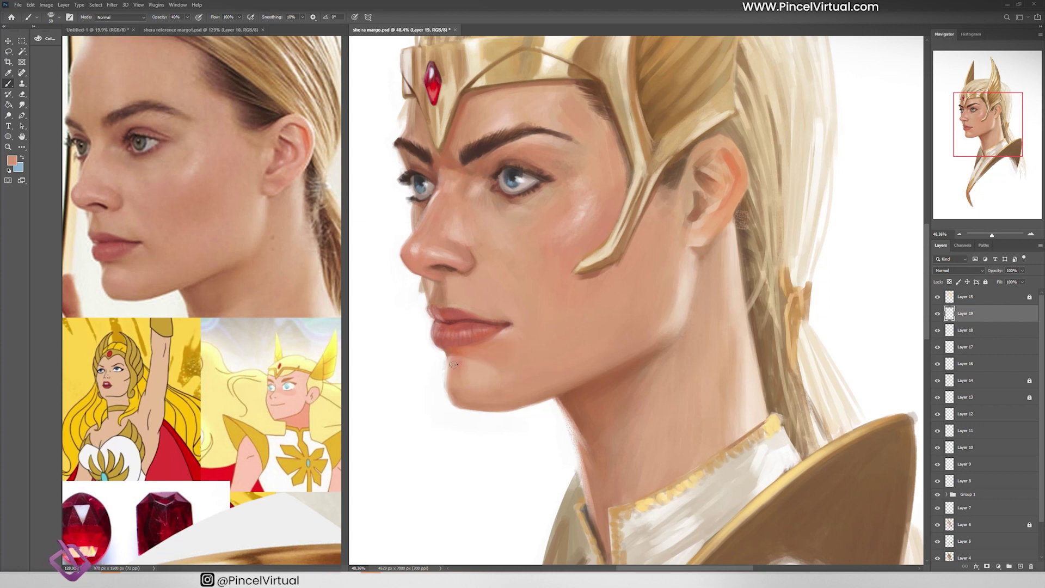
# Add soft skin highlights with a sampled pale pink on a new layer and set that layer's opacity to 30%.
pyautogui.hotkey('ctrl', 'shift', 'n')
pyautogui.press('Return')
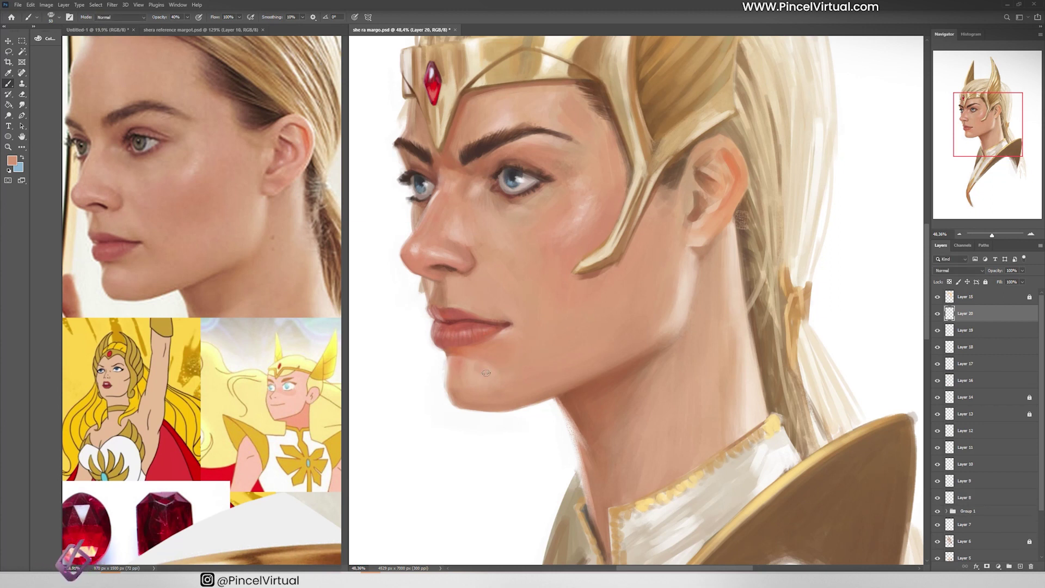
pyautogui.keyDown('alt'); pyautogui.click(625, 280); pyautogui.keyUp('alt')
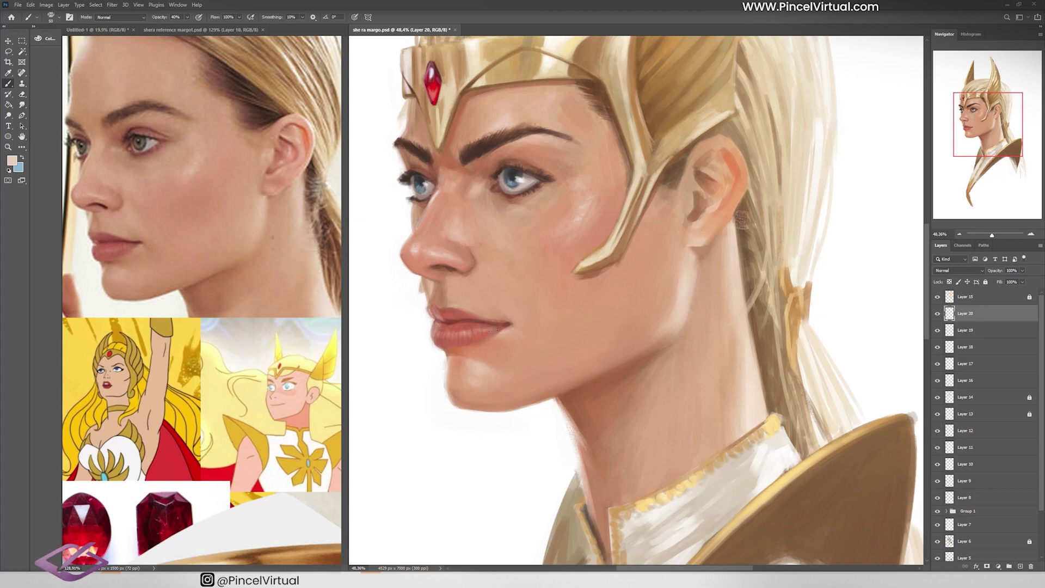
pyautogui.press('3')
pyautogui.moveTo(505, 223); pyautogui.dragTo(508, 252)
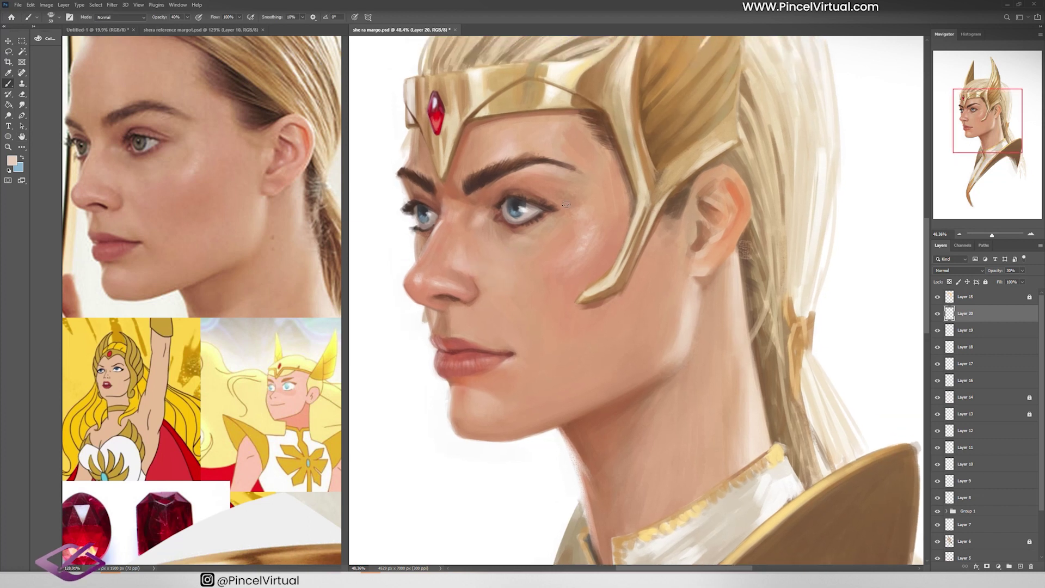
# Define the lower eyelid of the near eye with a sampled dark reddish brown on a new layer at 100% brush opacity.
pyautogui.press('0')
pyautogui.scroll(5, 529, 212)
pyautogui.hotkey('ctrl', 'shift', 'alt', 'n')
pyautogui.keyDown('alt'); pyautogui.click(539, 183); pyautogui.keyUp('alt')
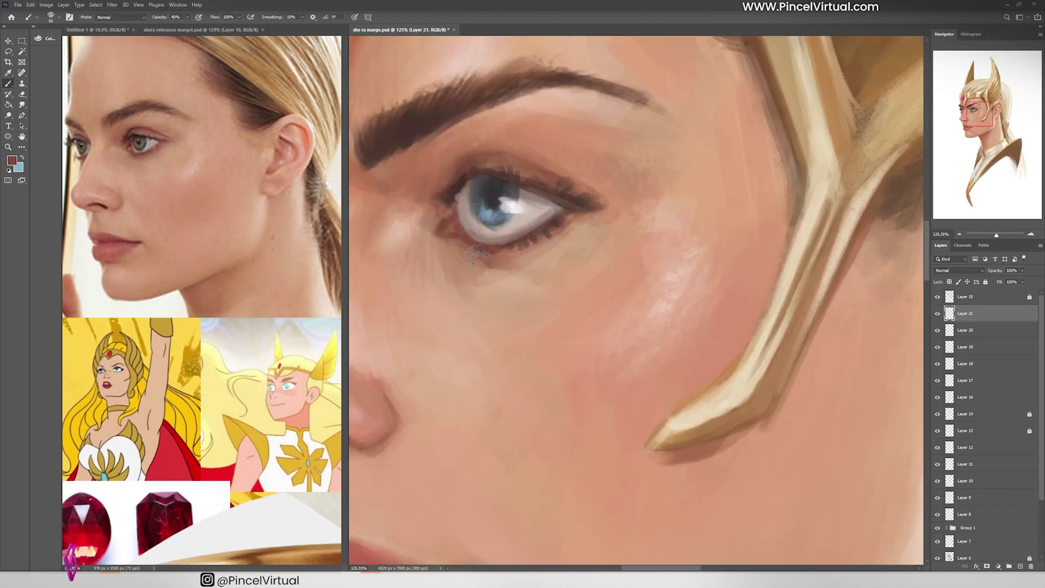
pyautogui.moveTo(598, 217); pyautogui.dragTo(816, 174)
# Touch up the skin around the near eye's inner corner in a reddish tone on a new layer at 50% layer opacity.
pyautogui.hotkey('ctrl', 'shift', 'alt', 'n')
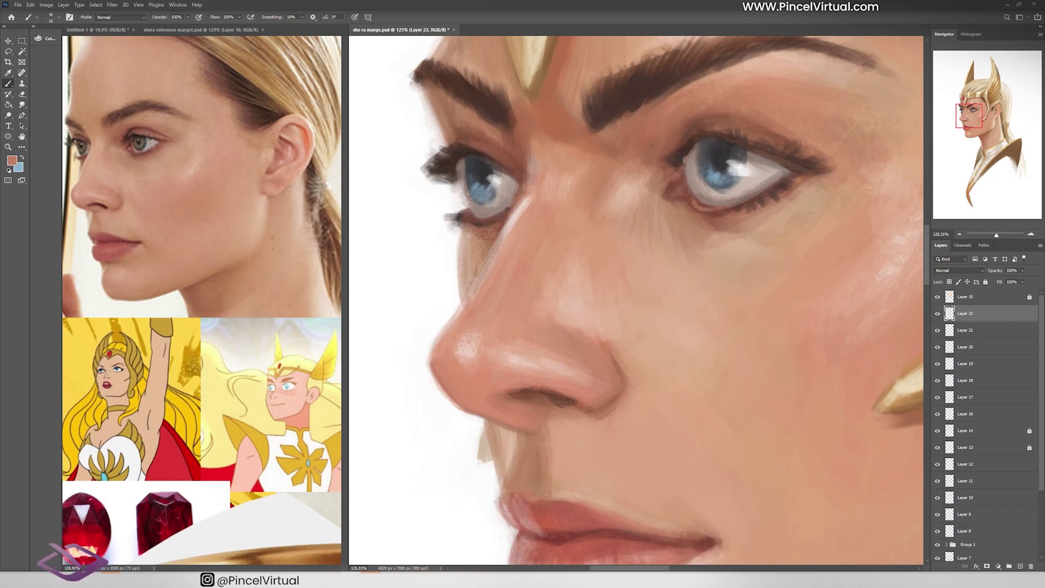
pyautogui.moveTo(685, 171); pyautogui.dragTo(643, 171)
pyautogui.press('5')
pyautogui.scroll(-2, 691, 158)
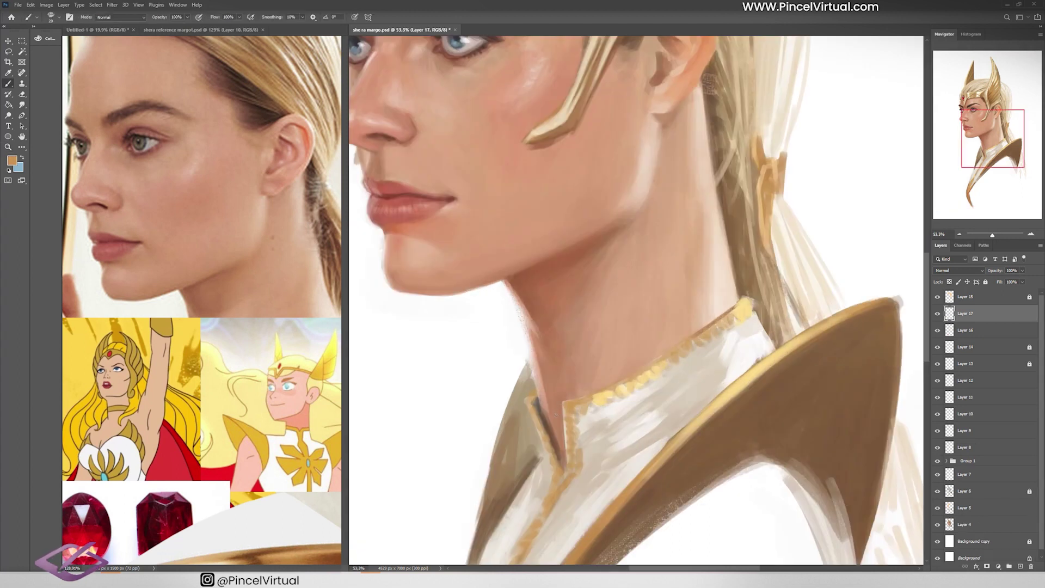
# Detail the gold collar trim with sampled brown and light yellow dabs on a new layer.
pyautogui.hotkey('ctrl', 'shift', 'alt', 'n')
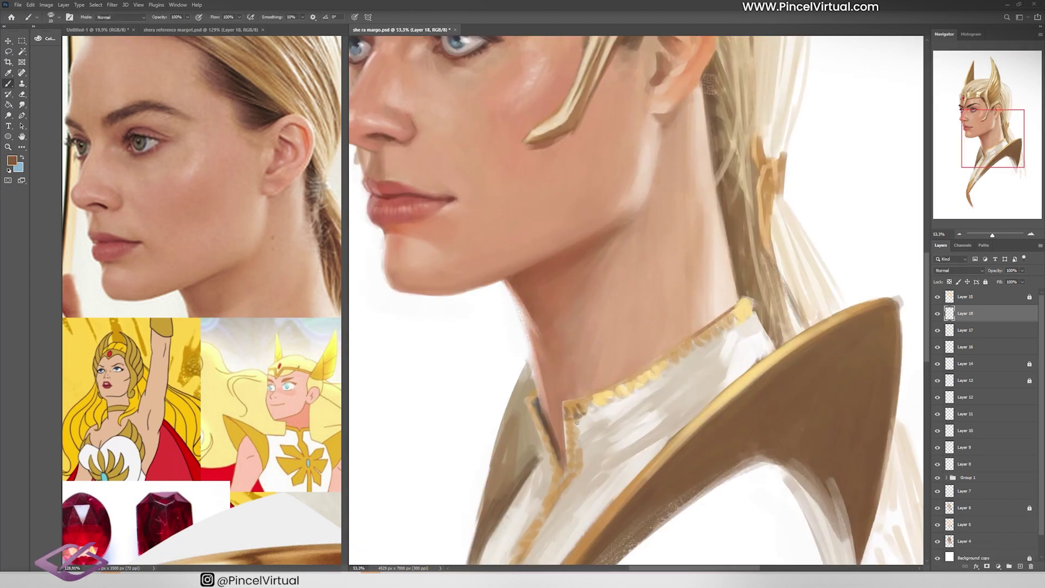
pyautogui.keyDown('alt'); pyautogui.click(578, 449); pyautogui.keyUp('alt')
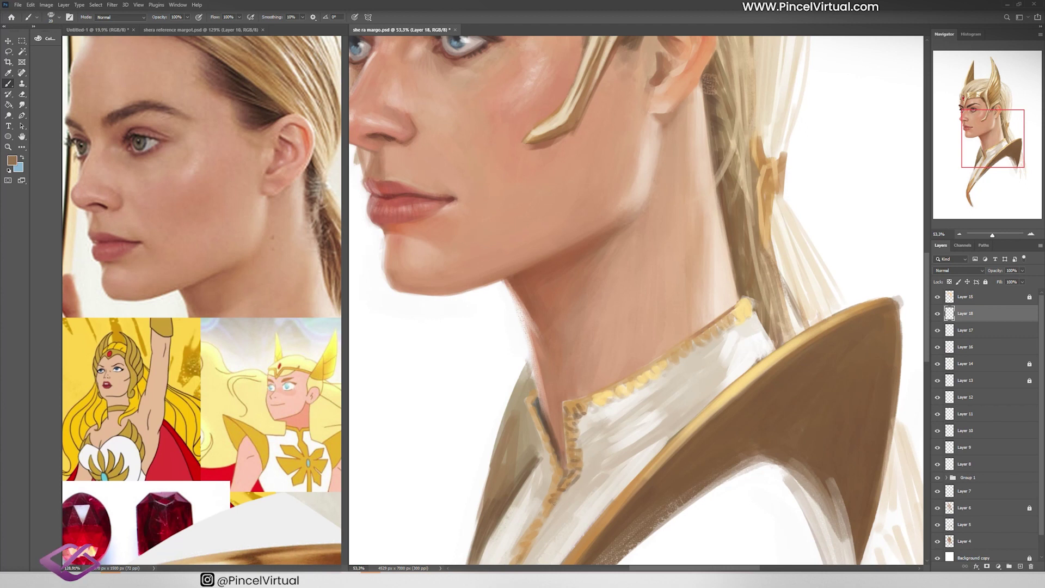
pyautogui.moveTo(554, 502); pyautogui.dragTo(567, 477)
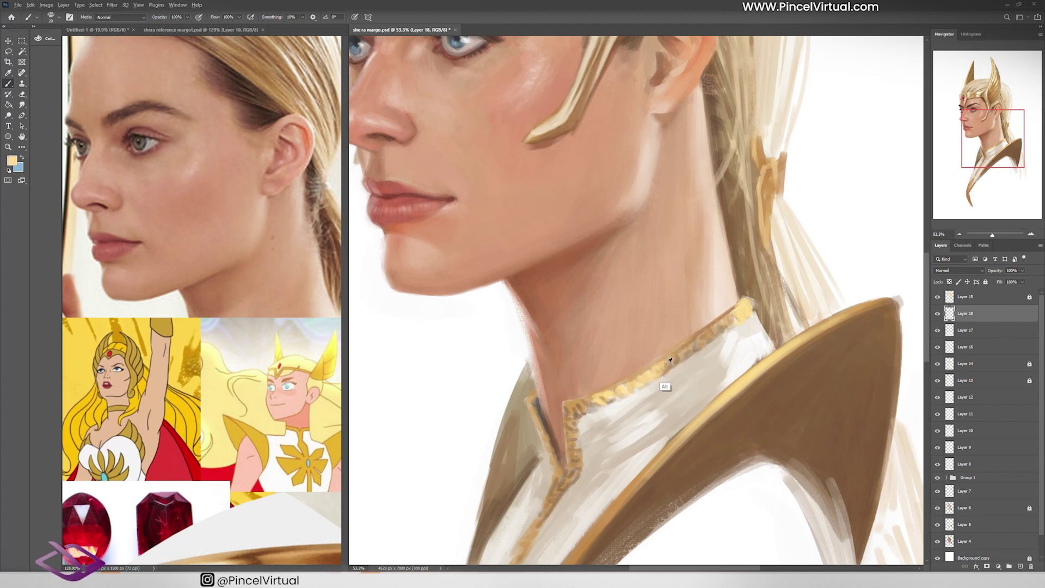
pyautogui.keyDown('alt'); pyautogui.click(669, 359); pyautogui.keyUp('alt')
pyautogui.scroll(-4, 720, 325)
pyautogui.moveTo(749, 307); pyautogui.dragTo(762, 306)
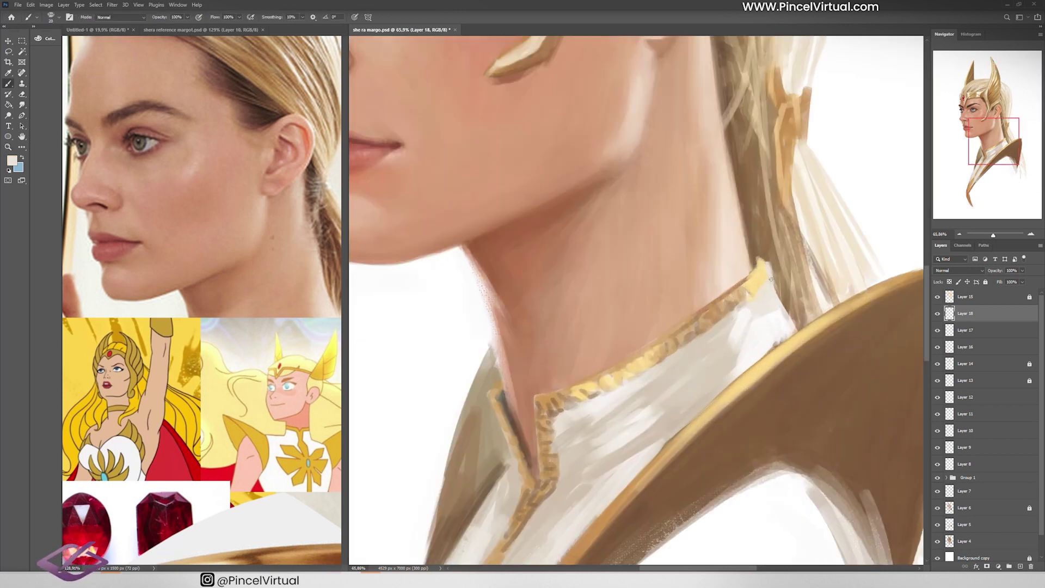
# Add a new layer above Layer 15 and refine the collar trim's upper corner with sampled brown and pale yellow.
pyautogui.click(968, 298)
pyautogui.hotkey('ctrl', 'shift', 'n')
pyautogui.press('Return')
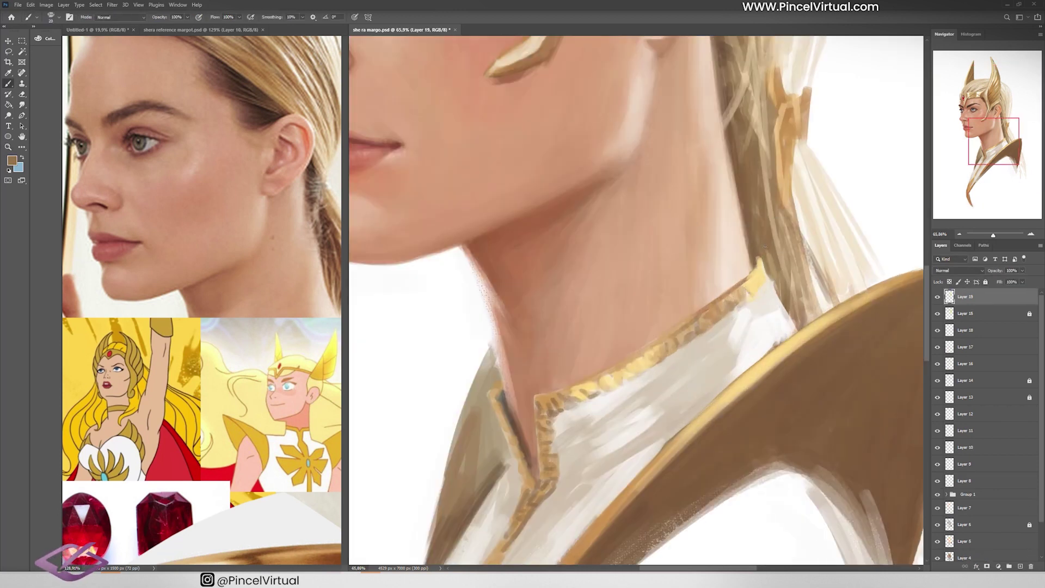
pyautogui.keyDown('alt'); pyautogui.click(755, 252); pyautogui.keyUp('alt')
pyautogui.scroll(-5, 789, 234)
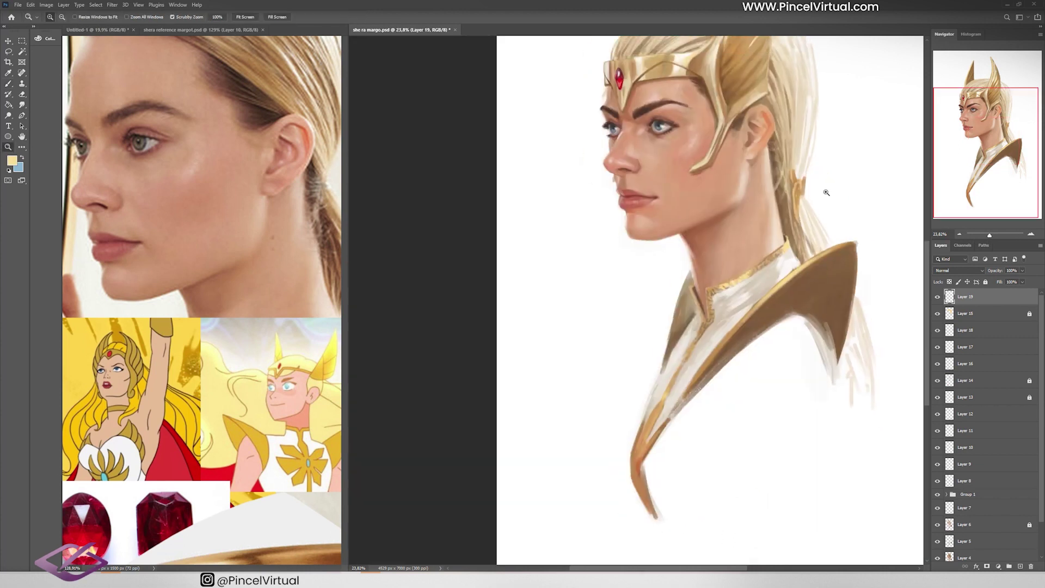
# Select the whole head with the Lasso, from the tiara wings down to the jawline, excluding the neck.
pyautogui.scroll(2, 793, 213)
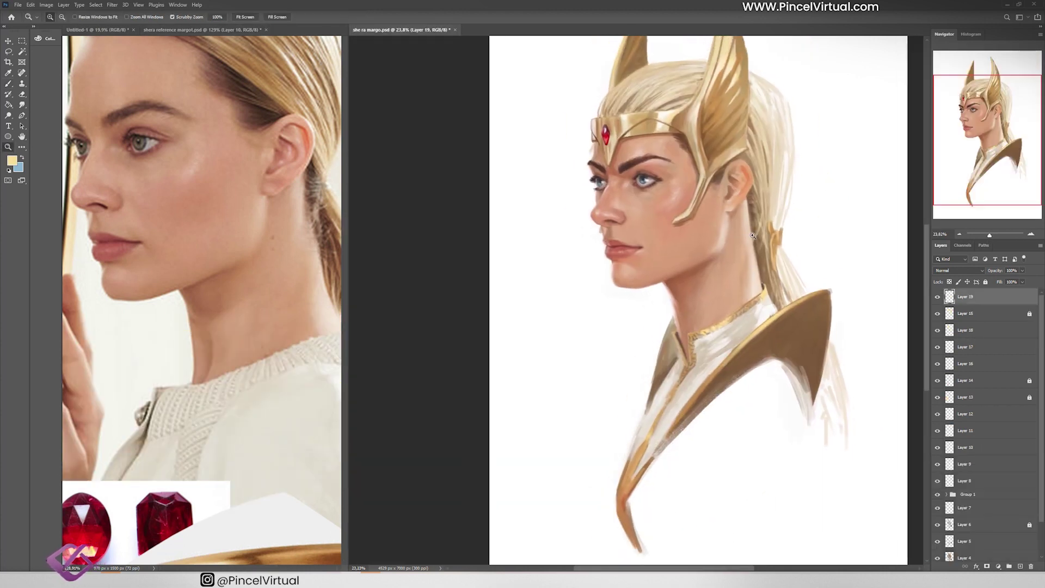
pyautogui.scroll(-2, 693, 185)
pyautogui.scroll(1, 694, 215)
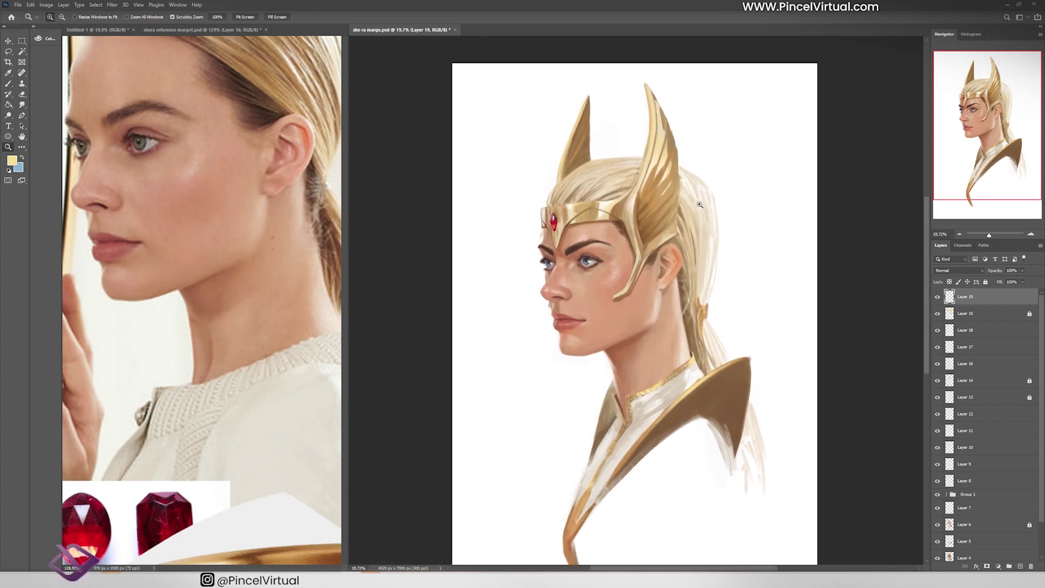
pyautogui.press('l')
pyautogui.moveTo(594, 71); pyautogui.dragTo(606, 357)
pyautogui.moveTo(690, 315); pyautogui.dragTo(596, 72)
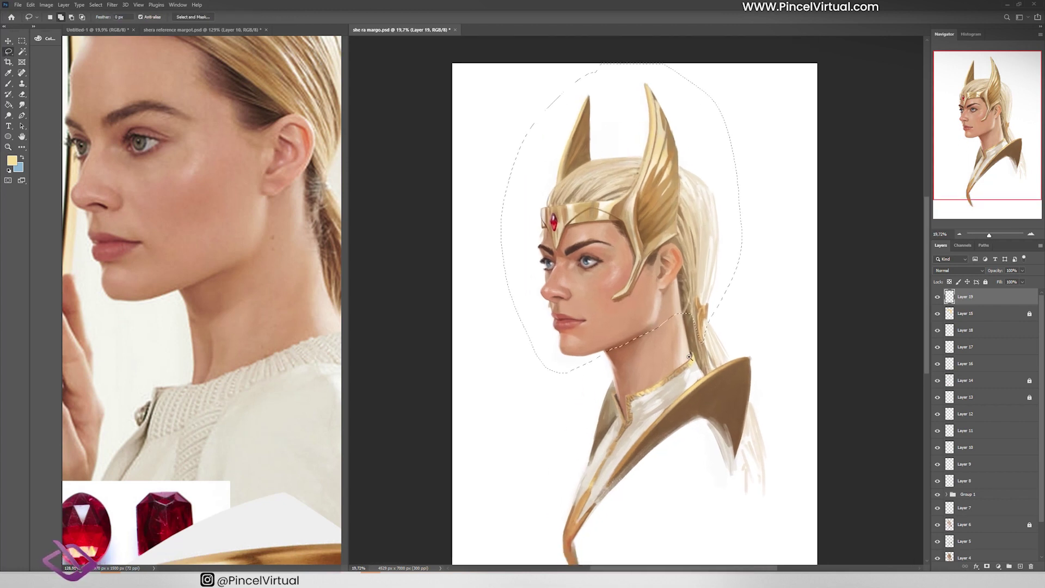
pyautogui.scroll(3, 688, 364)
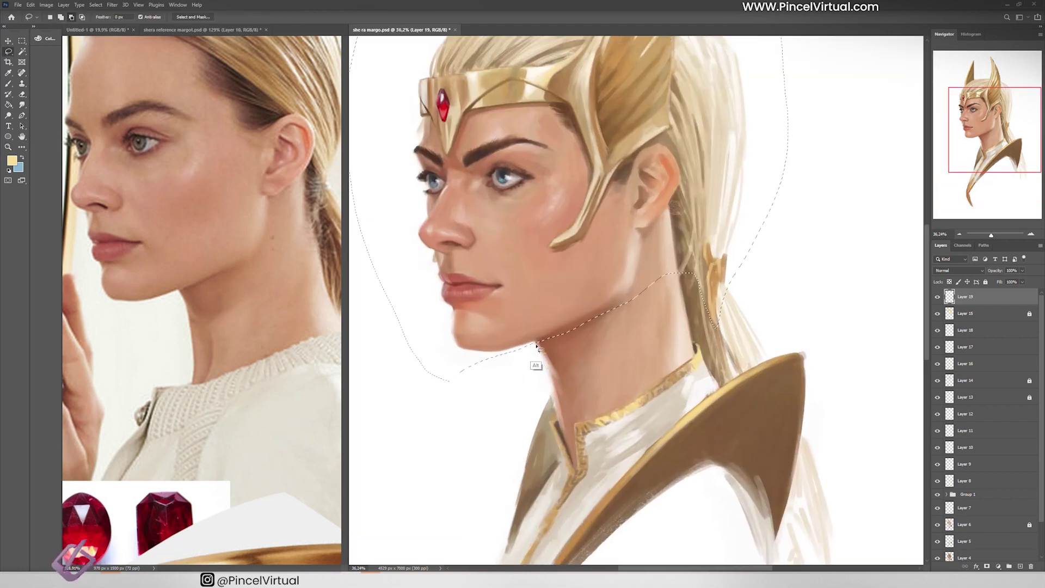
# Copy the merged head to a new layer, nudge it slightly downward and compare it by toggling the layer's visibility.
pyautogui.hotkey('ctrl', 'j')
pyautogui.press('v')
pyautogui.press('Down')
pyautogui.press('Down')
pyautogui.press('Down')
pyautogui.click(937, 296)
pyautogui.click(937, 297)
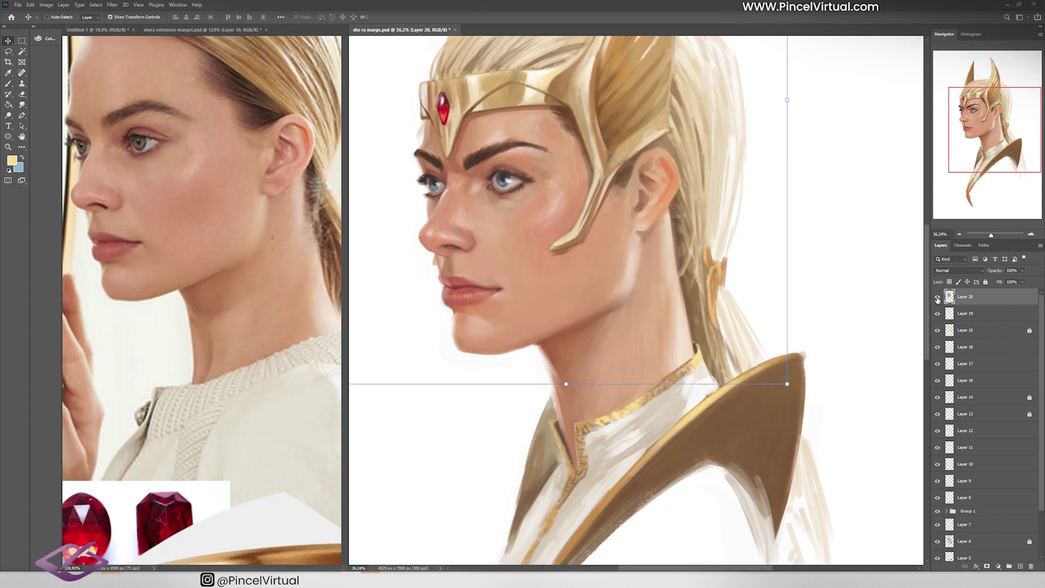
# Clean up the neck edge beneath the chin with sampled white and reddish skin tones, and compare with the layer hidden.
pyautogui.press('b')
pyautogui.scroll(4, 522, 345)
pyautogui.keyDown('alt'); pyautogui.click(522, 346); pyautogui.keyUp('alt')
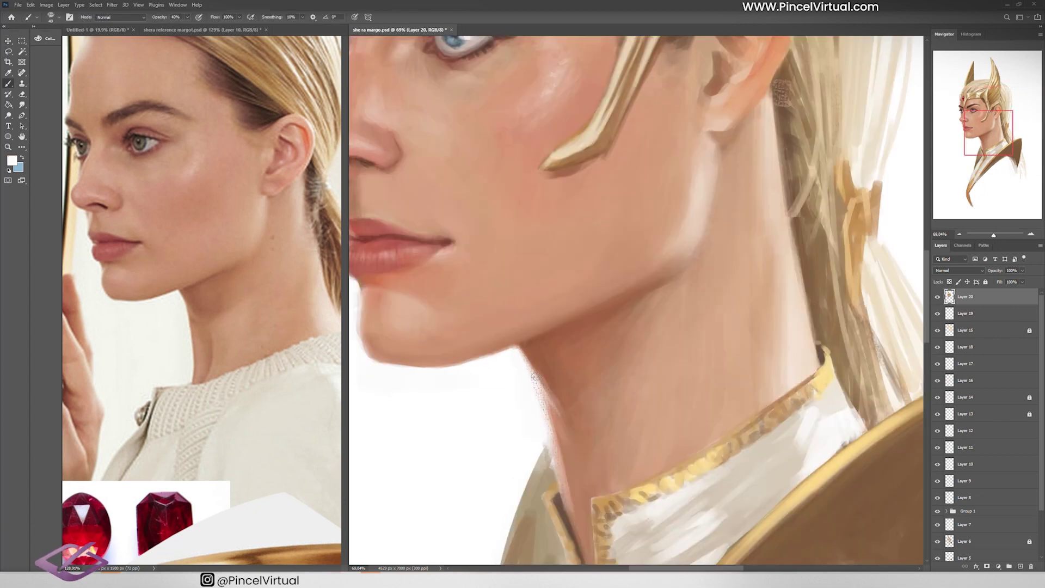
pyautogui.press('z')
pyautogui.scroll(-3, 637, 304)
pyautogui.click(937, 297)
pyautogui.click(937, 296)
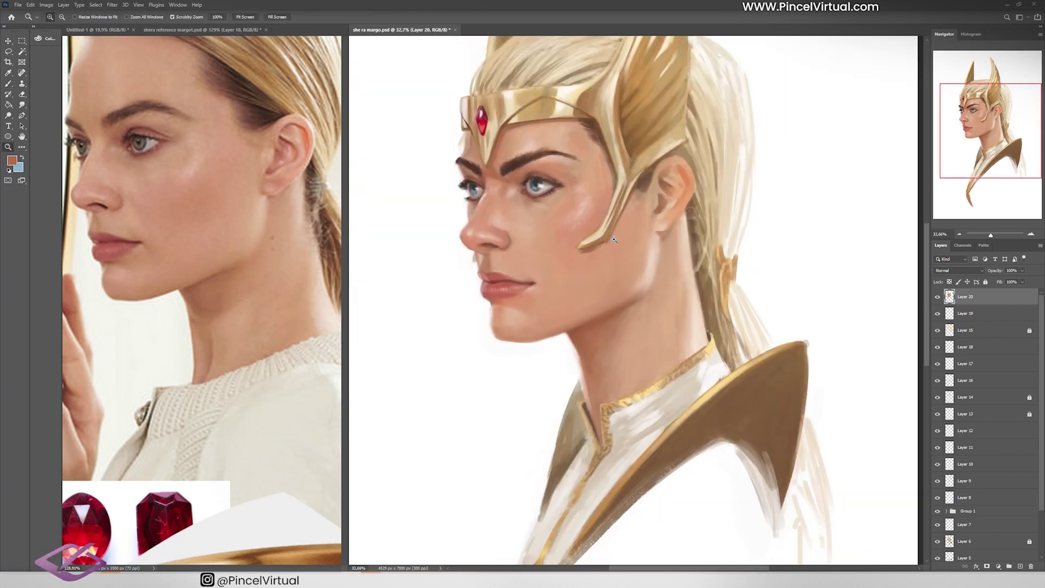
# Paint the far shoulder armour with gold tones sampled from the tiara wing at 100% brush opacity.
pyautogui.scroll(3, 614, 240)
pyautogui.press('b')
pyautogui.keyDown('alt'); pyautogui.click(798, 396); pyautogui.keyUp('alt')
pyautogui.scroll(-2, 724, 265)
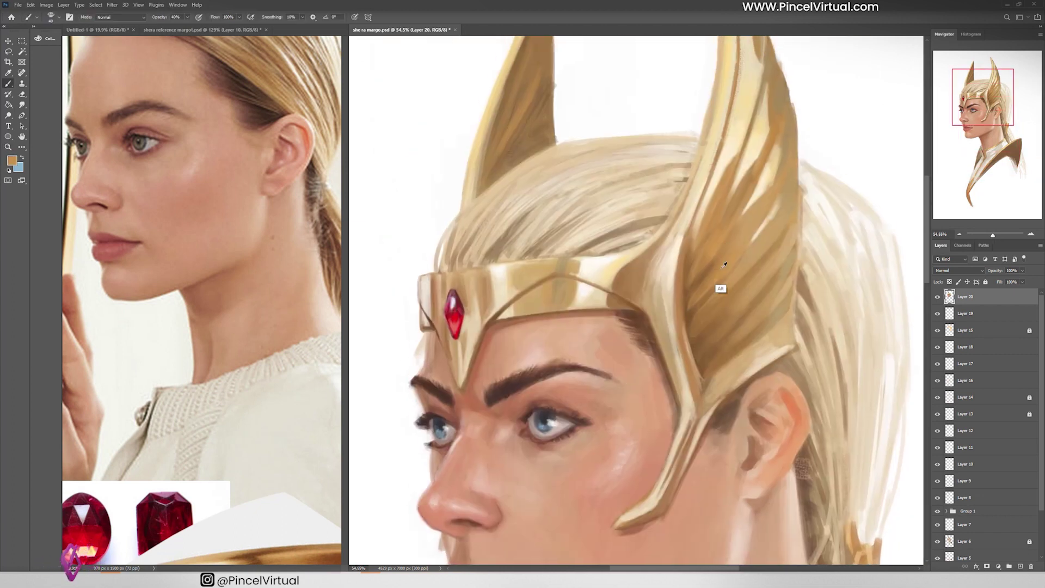
pyautogui.keyDown('alt'); pyautogui.click(724, 265); pyautogui.keyUp('alt')
pyautogui.scroll(-10, 724, 265)
pyautogui.moveTo(593, 250); pyautogui.dragTo(572, 294)
pyautogui.press('0')
pyautogui.moveTo(555, 337)
pyautogui.mouseDown()
pyautogui.moveTo(596, 240)
pyautogui.moveTo(601, 171)
pyautogui.moveTo(599, 288)
pyautogui.mouseUp()
# Refine the far shoulder armour and the white collar front with sampled gold and off-white strokes.
pyautogui.scroll(3, 596, 250)
pyautogui.keyDown('alt'); pyautogui.click(591, 234); pyautogui.keyUp('alt')
pyautogui.moveTo(591, 234); pyautogui.dragTo(602, 294)
pyautogui.keyDown('alt'); pyautogui.click(588, 261); pyautogui.keyUp('alt')
pyautogui.keyDown('alt'); pyautogui.click(568, 310); pyautogui.keyUp('alt')
pyautogui.moveTo(604, 253)
pyautogui.mouseDown()
pyautogui.moveTo(574, 345)
pyautogui.moveTo(579, 333)
pyautogui.moveTo(544, 419)
pyautogui.mouseUp()
# Flip the canvas horizontally and inspect the face and tiara mirrored.
pyautogui.press('z')
pyautogui.hotkey('ctrl', '0')
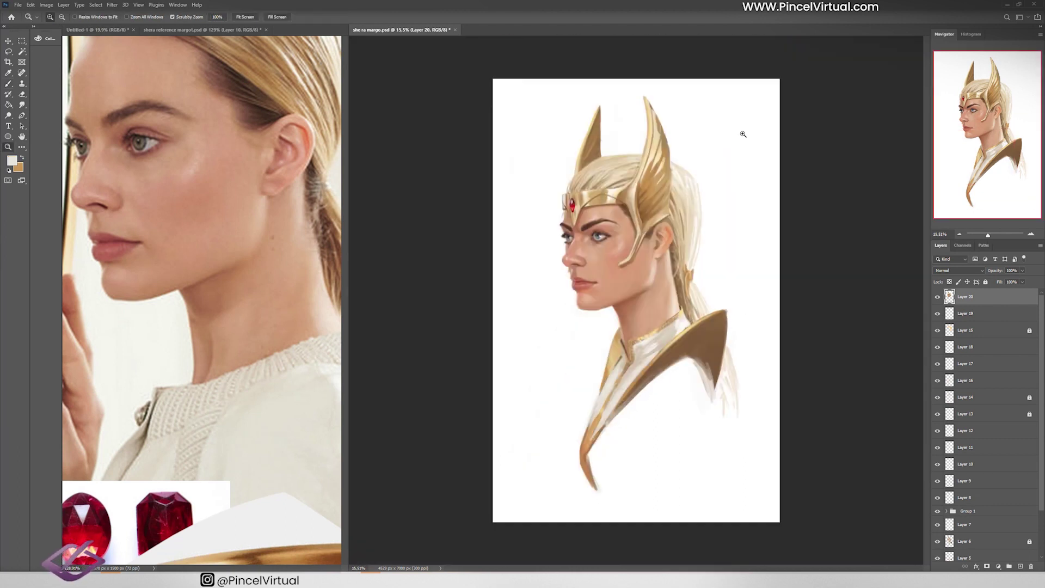
pyautogui.moveTo(573, 179); pyautogui.dragTo(598, 180)
pyautogui.hotkey('ctrl', 'shift', 'h')
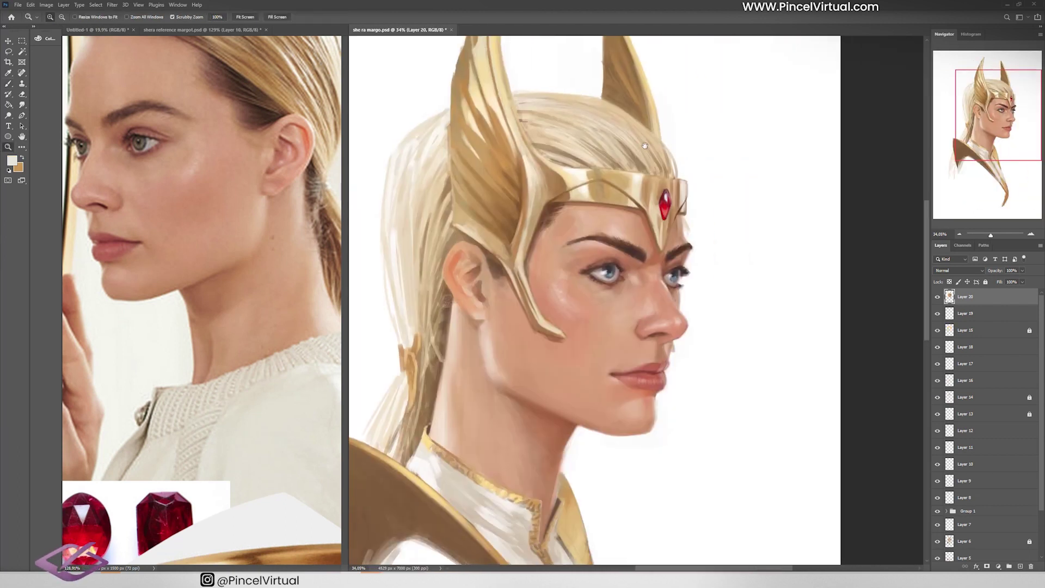
pyautogui.hscroll(1, 644, 145)
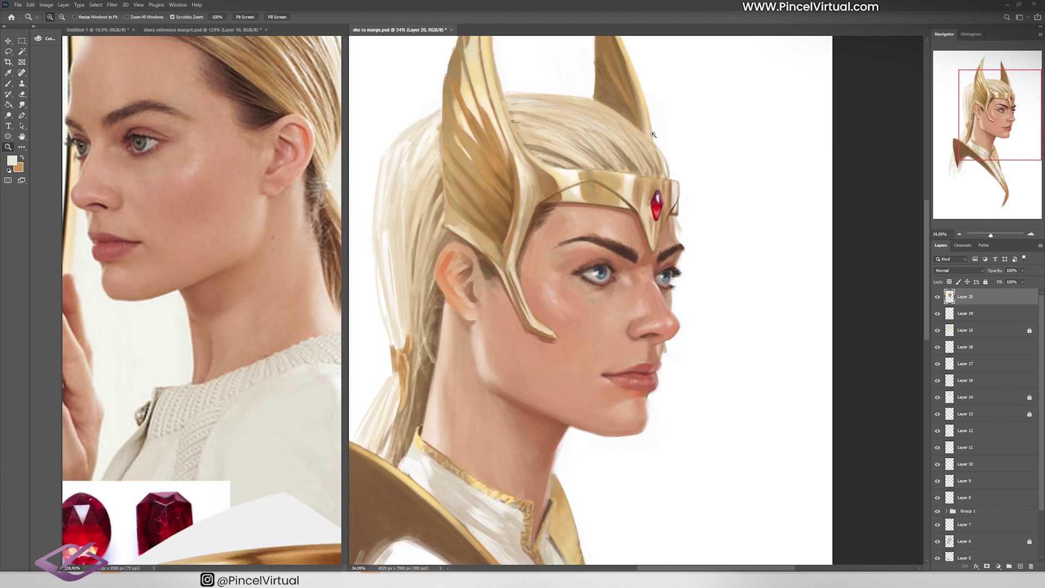
pyautogui.moveTo(653, 134); pyautogui.dragTo(659, 126)
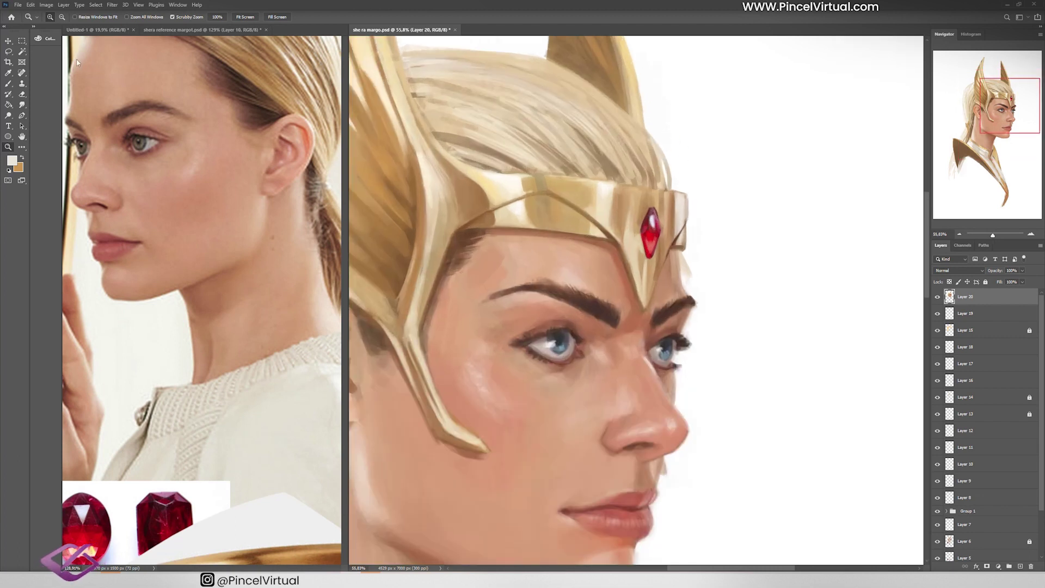
# Outline the tiara band's curved ridge with the Lasso, paint it as a second ridge on a new layer, and flip the canvas back.
pyautogui.press('l')
pyautogui.moveTo(525, 174)
pyautogui.mouseDown()
pyautogui.moveTo(625, 239)
pyautogui.moveTo(538, 197)
pyautogui.moveTo(473, 219)
pyautogui.moveTo(471, 206)
pyautogui.mouseUp()
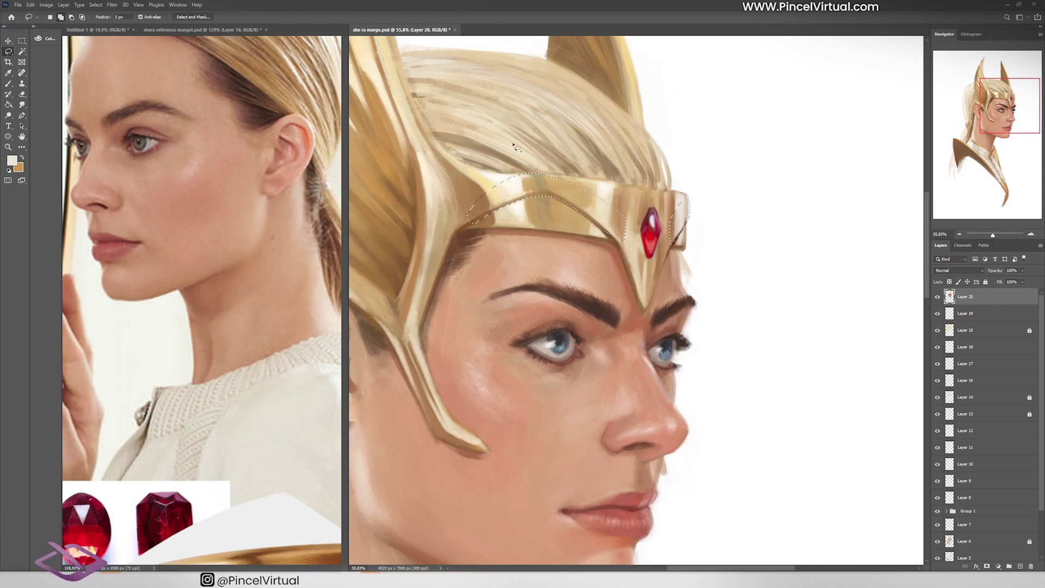
pyautogui.hotkey('ctrl', 'shift', 'alt', 'n')
pyautogui.press('z')
pyautogui.moveTo(681, 165); pyautogui.dragTo(675, 184)
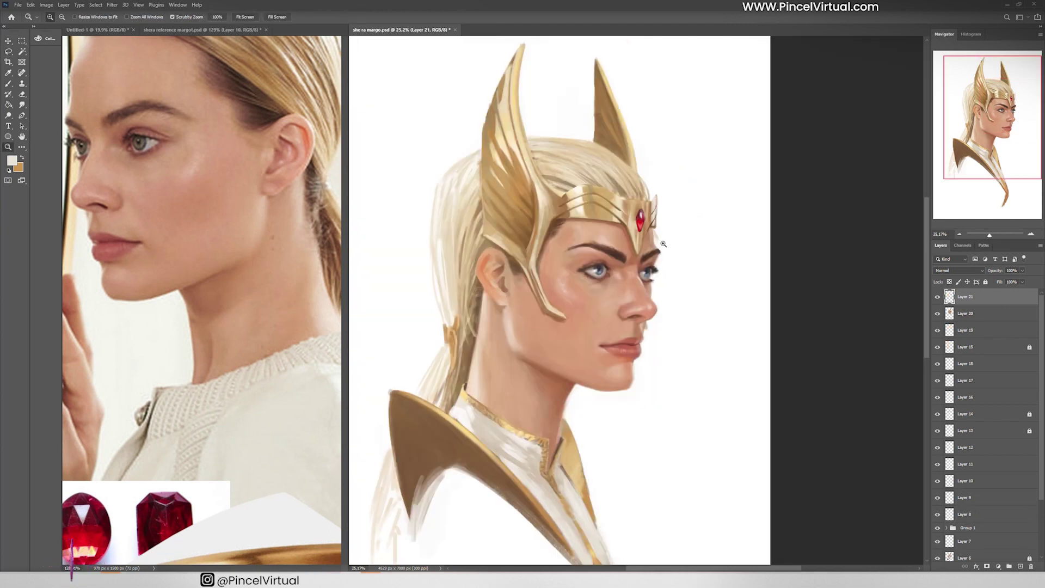
pyautogui.scroll(3, 663, 244)
pyautogui.press('h')
pyautogui.scroll(5, 636, 233)
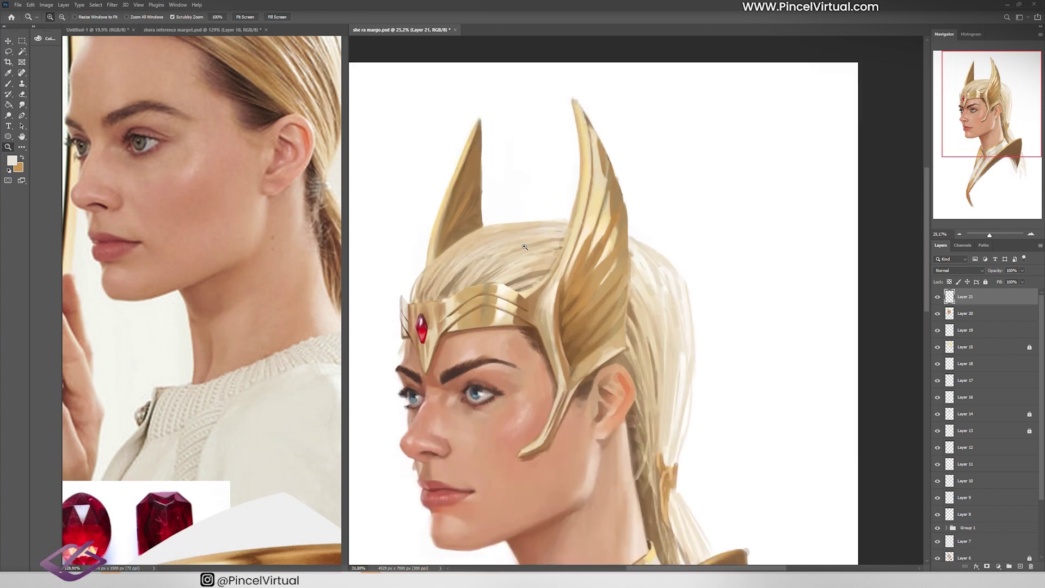
# Rework the base of the far tiara wing with sampled brown and gold strokes on a new layer, and merge the painted layers.
pyautogui.hotkey('ctrl', 'shift', 'alt', 'n')
pyautogui.press('b')
pyautogui.keyDown('alt'); pyautogui.click(451, 308); pyautogui.keyUp('alt')
pyautogui.moveTo(451, 309); pyautogui.dragTo(461, 292)
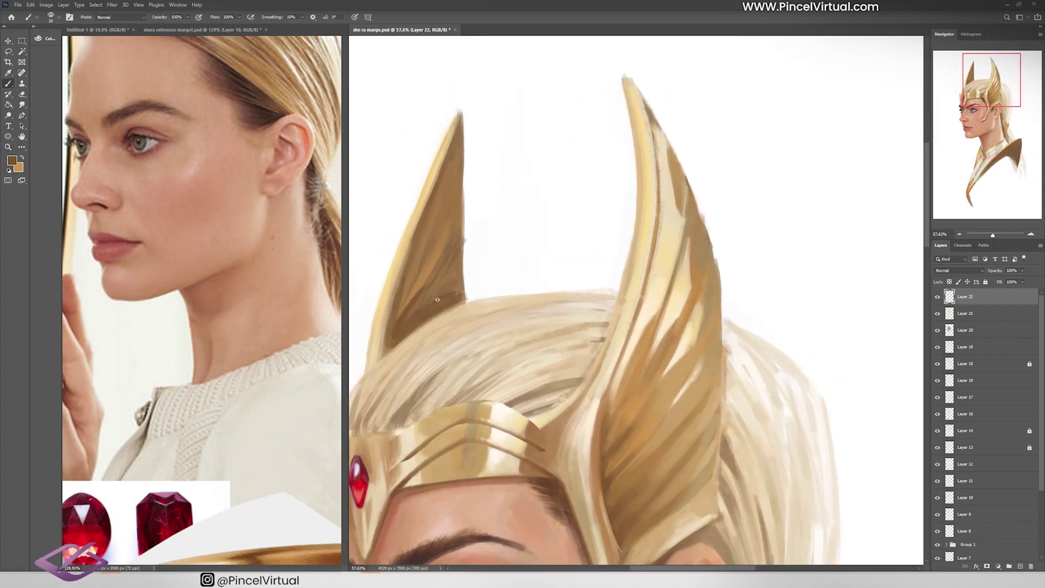
pyautogui.keyDown('alt'); pyautogui.click(386, 338); pyautogui.keyUp('alt')
pyautogui.moveTo(392, 342); pyautogui.dragTo(458, 288)
pyautogui.scroll(-5, 425, 283)
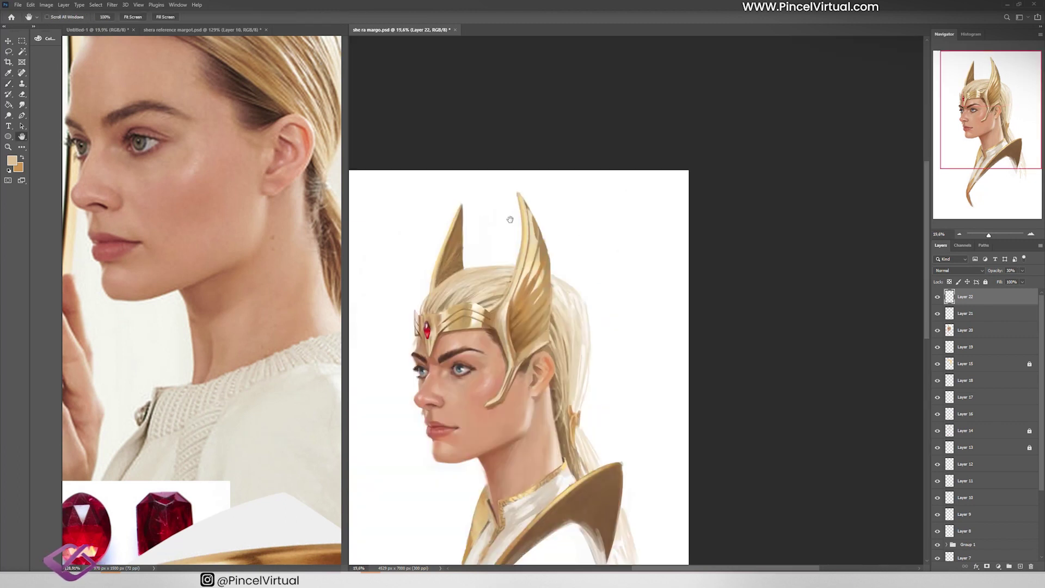
pyautogui.hotkey('ctrl', 'e')
pyautogui.hotkey('ctrl', 'z')
pyautogui.scroll(-2, 675, 294)
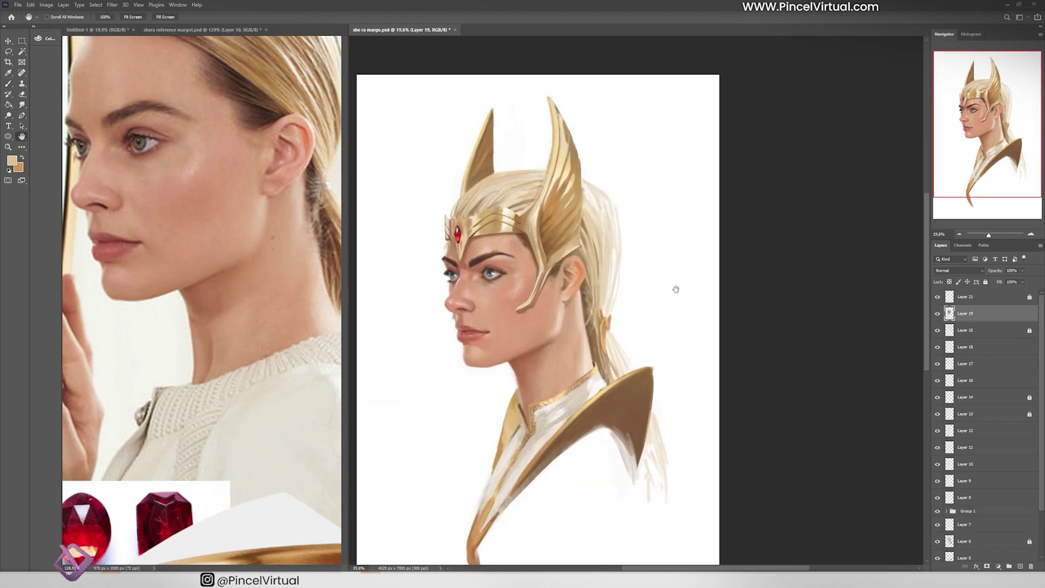
# Clean up the outer edge of the far shoulder armour with sampled gold and white strokes.
pyautogui.press('z')
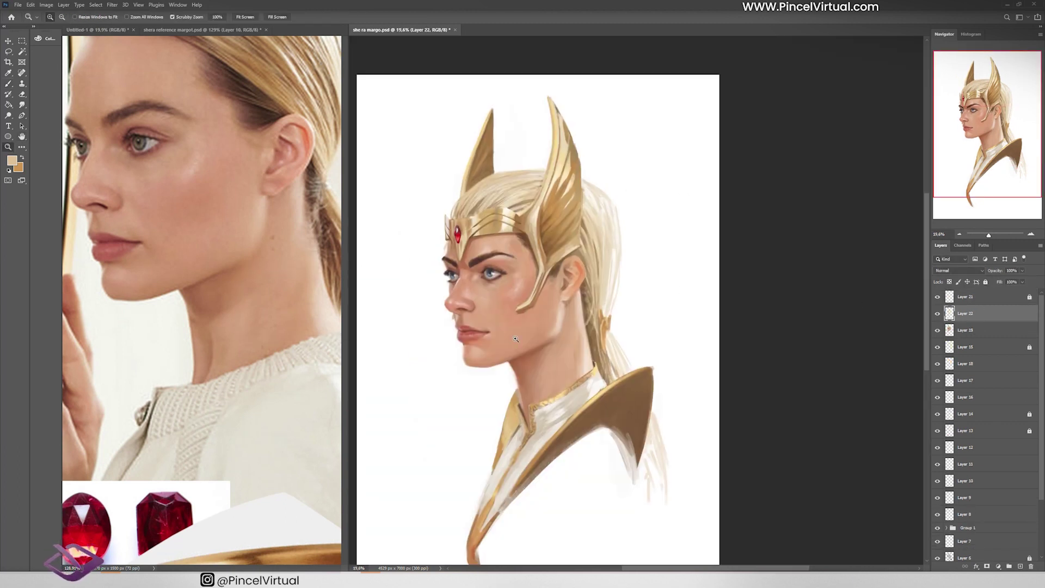
pyautogui.click(498, 377)
pyautogui.press('b')
pyautogui.scroll(-2, 485, 490)
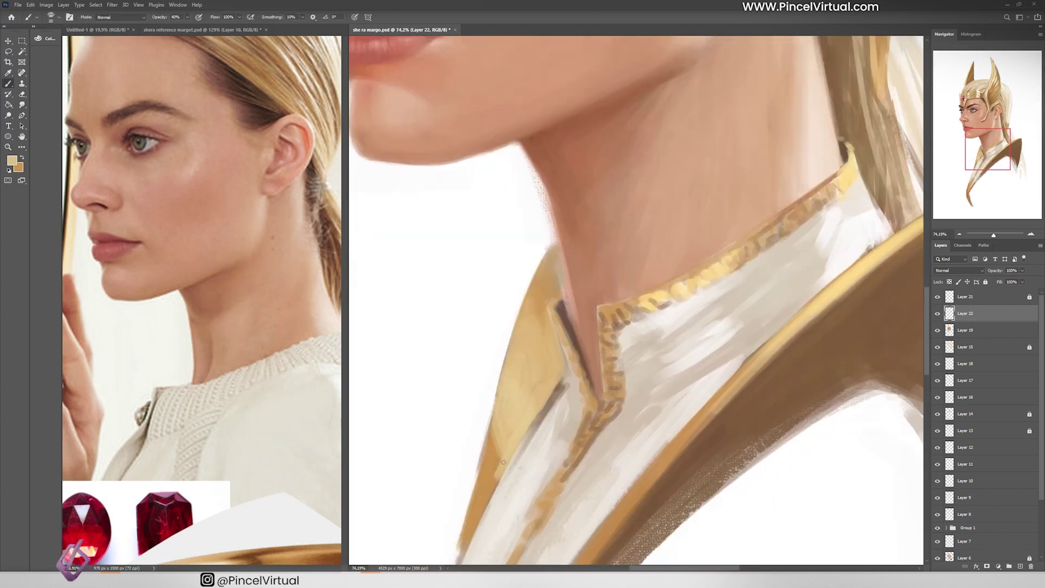
pyautogui.keyDown('alt'); pyautogui.click(497, 452); pyautogui.keyUp('alt')
pyautogui.scroll(-1, 480, 413)
pyautogui.keyDown('alt'); pyautogui.click(478, 436); pyautogui.keyUp('alt')
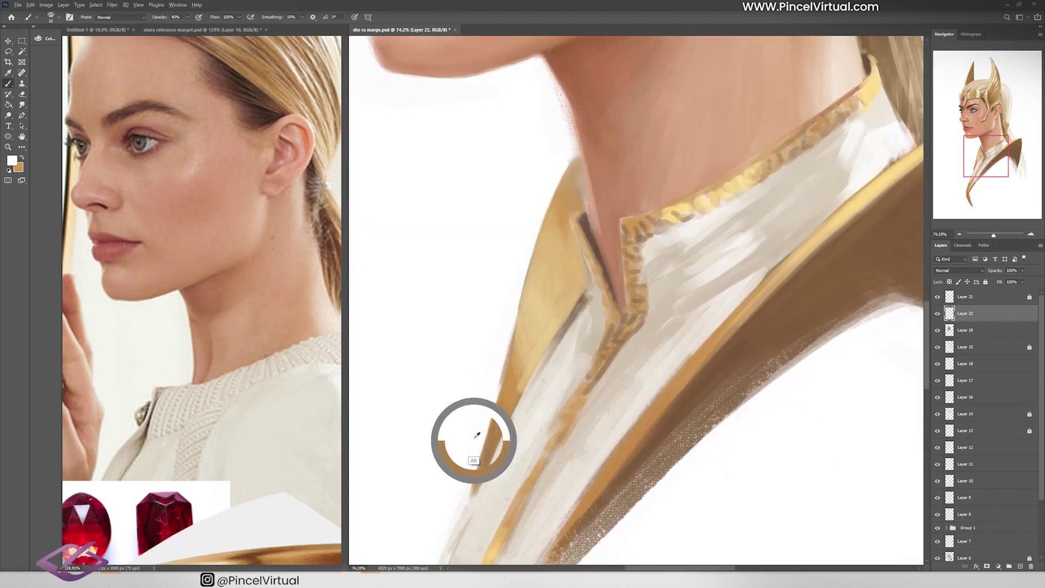
pyautogui.moveTo(479, 435); pyautogui.dragTo(473, 479)
pyautogui.moveTo(498, 403); pyautogui.dragTo(471, 483)
pyautogui.scroll(-5, 471, 483)
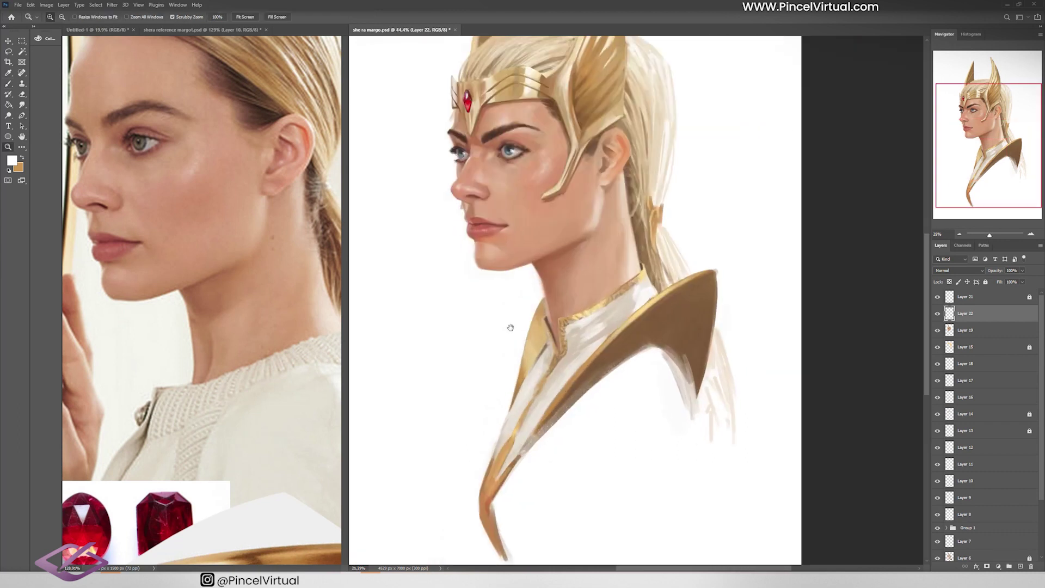
# Shade the near shoulder armour on a new layer with dark brown sampled from the reference photo, setting the layer opacity to 40%.
pyautogui.scroll(2, 544, 327)
pyautogui.scroll(2, 642, 381)
pyautogui.press('0')
pyautogui.keyDown('alt'); pyautogui.click(141, 147); pyautogui.keyUp('alt')
pyautogui.hotkey('ctrl', 'shift', 'alt', 'n')
pyautogui.moveTo(615, 321); pyautogui.dragTo(555, 375)
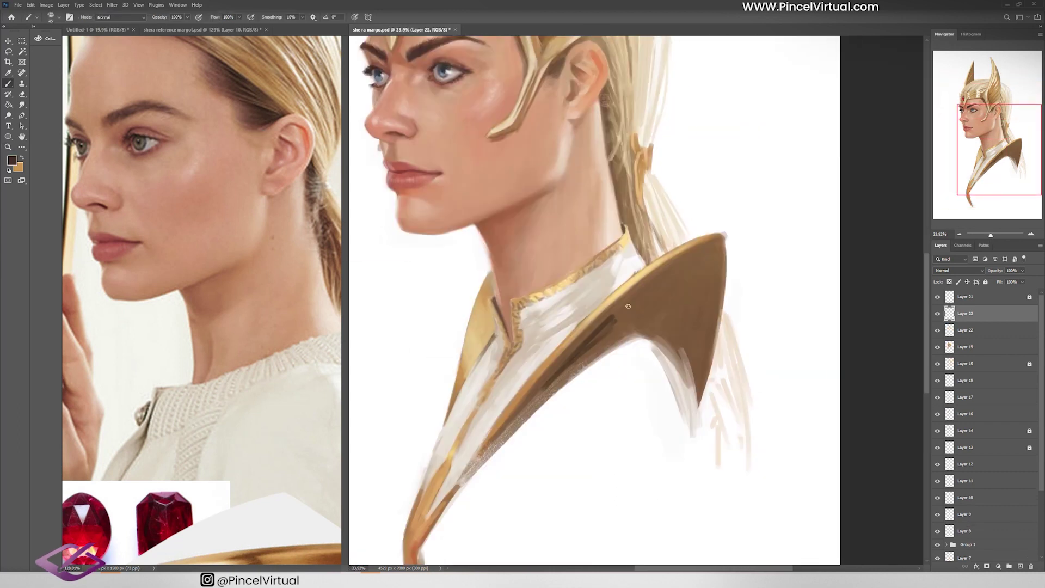
pyautogui.moveTo(696, 304); pyautogui.dragTo(534, 392)
pyautogui.moveTo(715, 267); pyautogui.dragTo(697, 380)
pyautogui.hotkey('ctrl', 'z')
pyautogui.hotkey('ctrl', '0')
pyautogui.scroll(5, 738, 285)
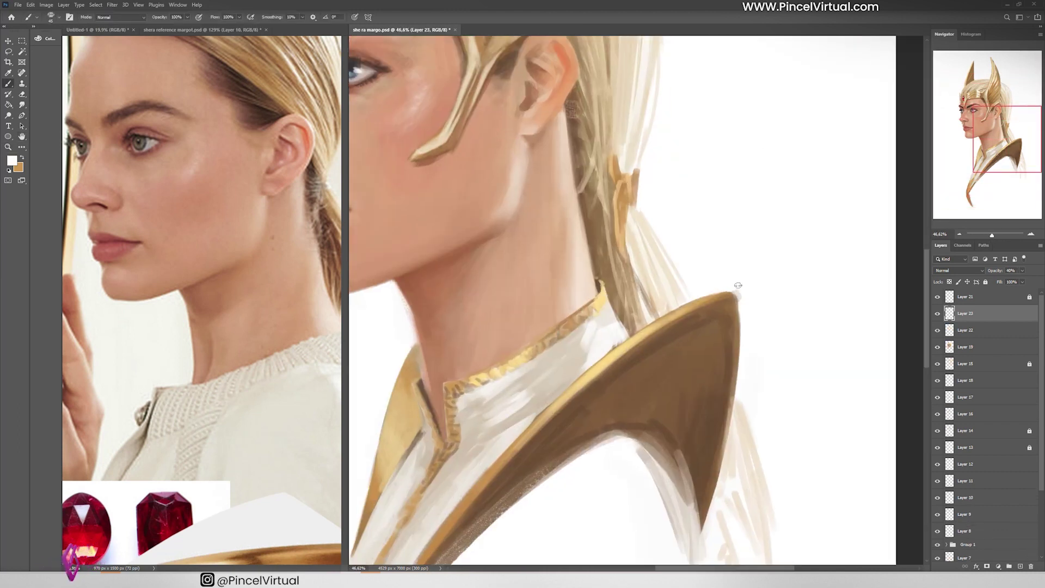
# Trim the outer edge of the near shoulder armour with sampled white on a new layer.
pyautogui.hotkey('ctrl', 'shift', 'alt', 'n')
pyautogui.keyDown('alt'); pyautogui.click(737, 305); pyautogui.keyUp('alt')
pyautogui.moveTo(739, 304); pyautogui.dragTo(720, 459)
# Glaze a red-orange tone over the nose, cheek and ear on a layer at 20% opacity.
pyautogui.moveTo(530, 37)
pyautogui.mouseDown()
pyautogui.moveTo(689, 283)
pyautogui.moveTo(683, 321)
pyautogui.moveTo(675, 305)
pyautogui.mouseUp()
pyautogui.click(12, 160)
pyautogui.click(191, 239)
pyautogui.press('Return')
pyautogui.press('2')
pyautogui.moveTo(412, 360); pyautogui.dragTo(454, 337)
pyautogui.press('b')
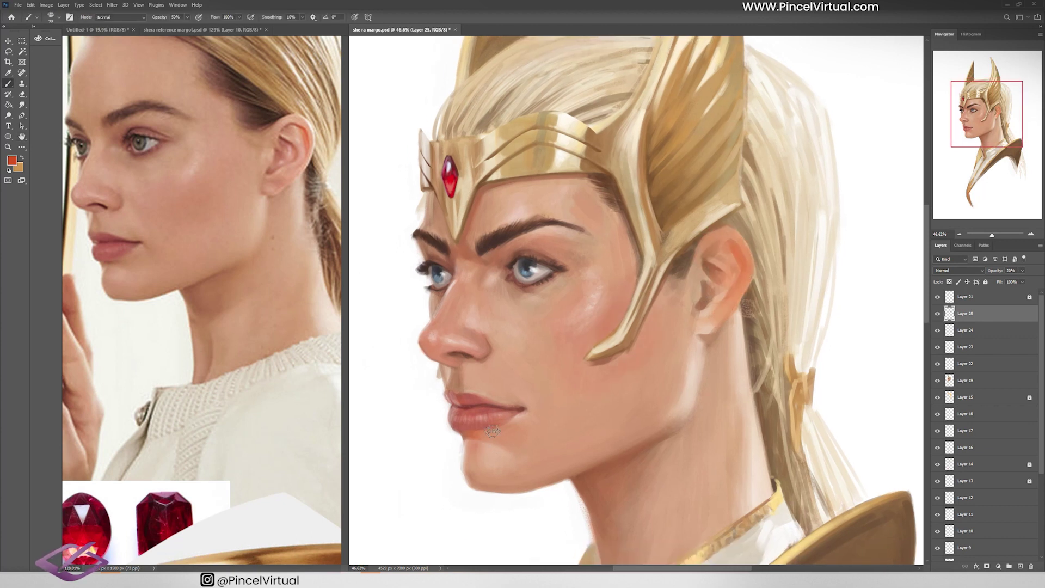
pyautogui.scroll(-5, 573, 265)
pyautogui.scroll(5, 575, 257)
# Add sampled pinkish skin tone to the face on a new layer, and set the layer opacity to 60%.
pyautogui.hotkey('ctrl', 'shift', 'alt', 'n')
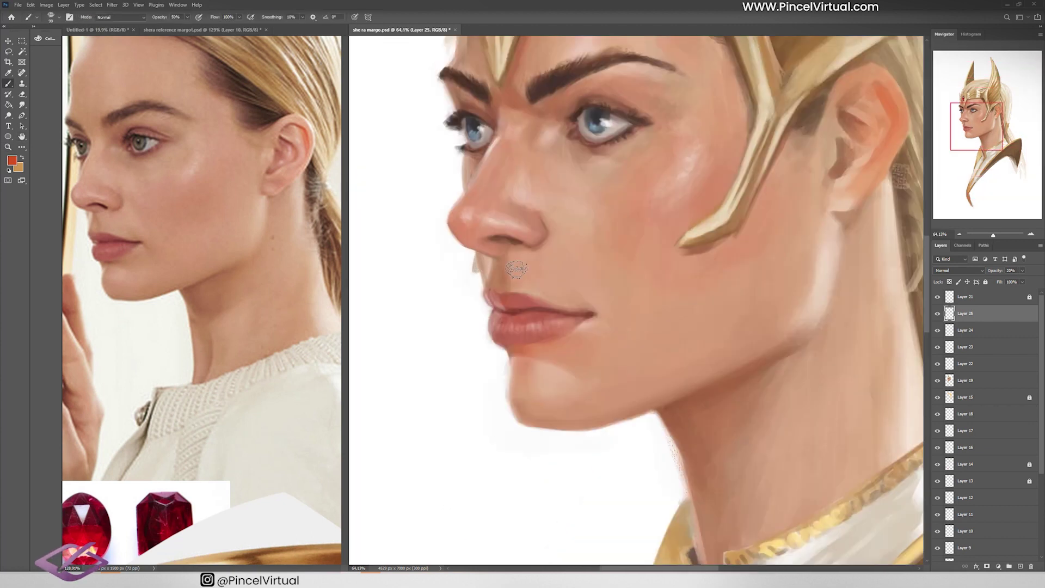
pyautogui.keyDown('alt'); pyautogui.click(324, 301); pyautogui.keyUp('alt')
pyautogui.press('z')
pyautogui.scroll(-4, 497, 281)
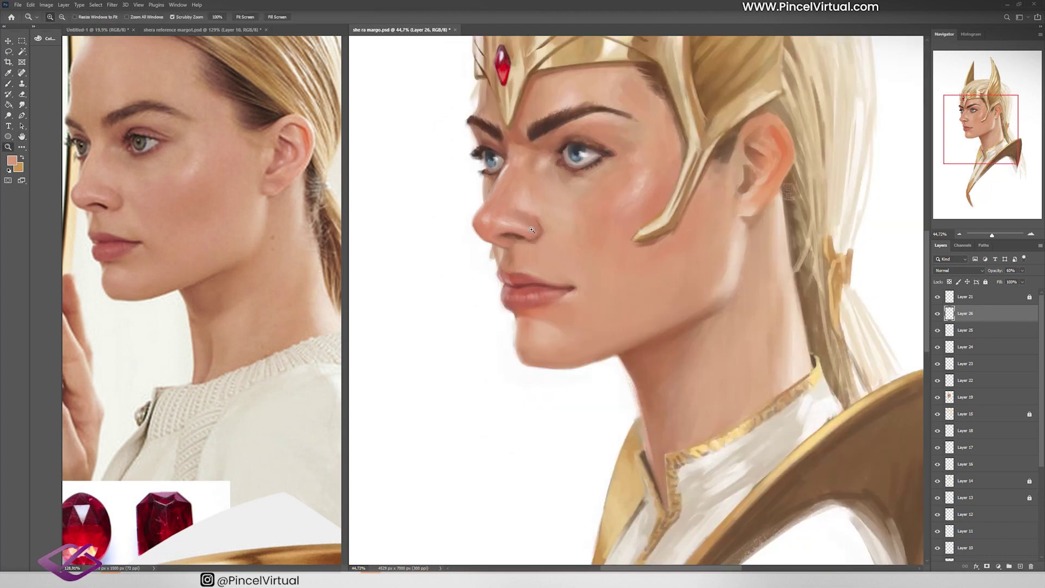
pyautogui.press('6')
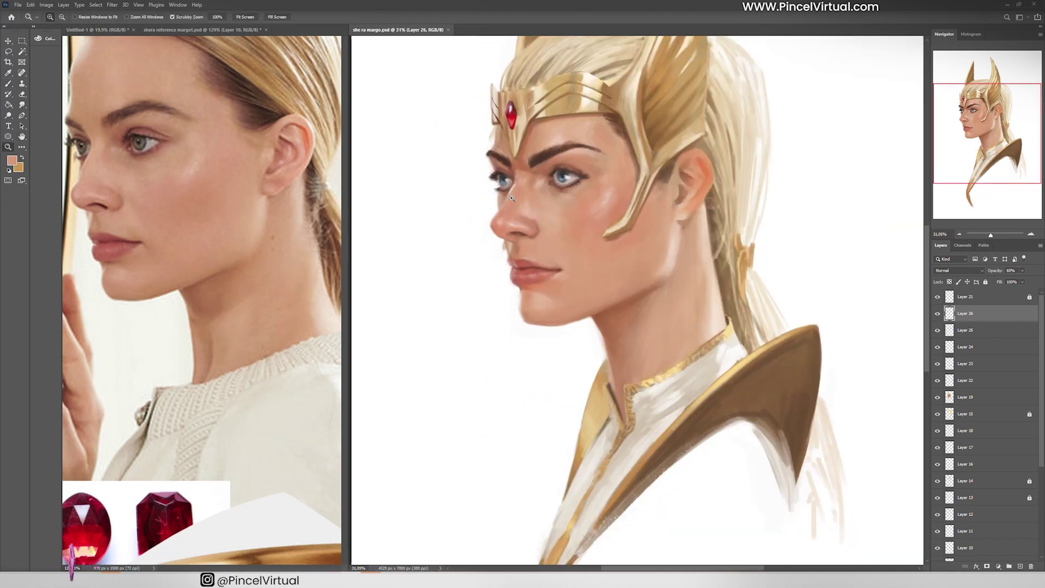
pyautogui.scroll(-2, 624, 301)
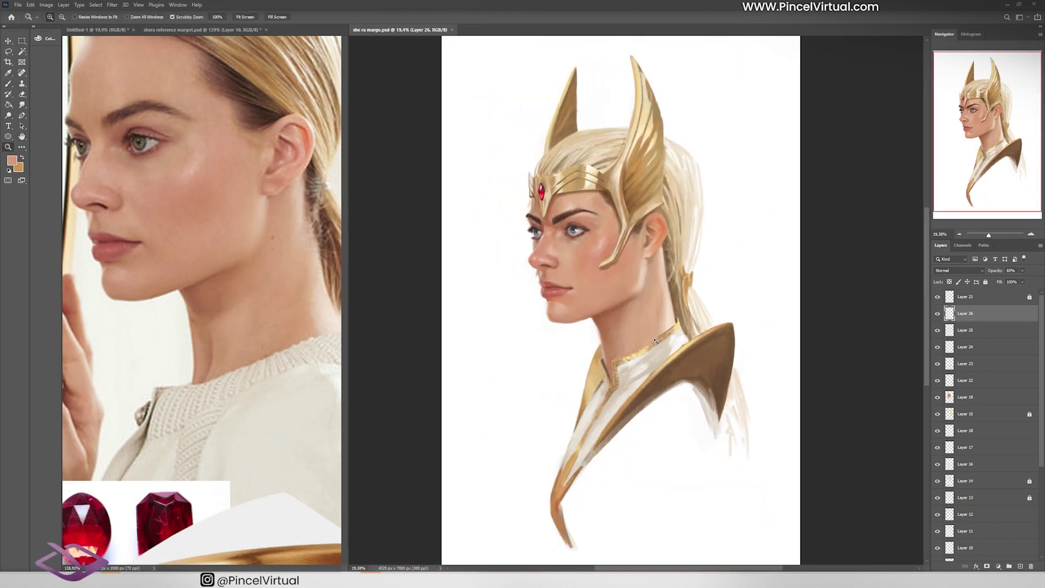
# Paint sampled off-white over the garment beneath the near shoulder armour and soften the loose hair ends behind it with white.
pyautogui.scroll(5, 716, 347)
pyautogui.press('b')
pyautogui.keyDown('alt'); pyautogui.click(594, 305); pyautogui.keyUp('alt')
pyautogui.moveTo(593, 310); pyautogui.dragTo(539, 158)
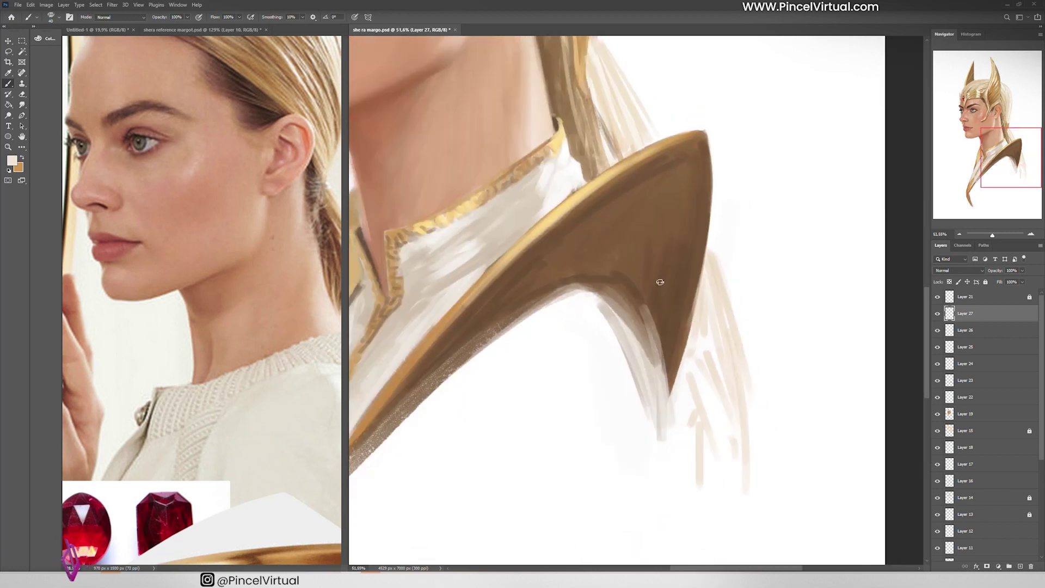
pyautogui.moveTo(702, 364); pyautogui.dragTo(725, 436)
pyautogui.scroll(-3, 725, 435)
pyautogui.keyDown('alt'); pyautogui.click(746, 385); pyautogui.keyUp('alt')
pyautogui.press('z')
pyautogui.scroll(4, 665, 298)
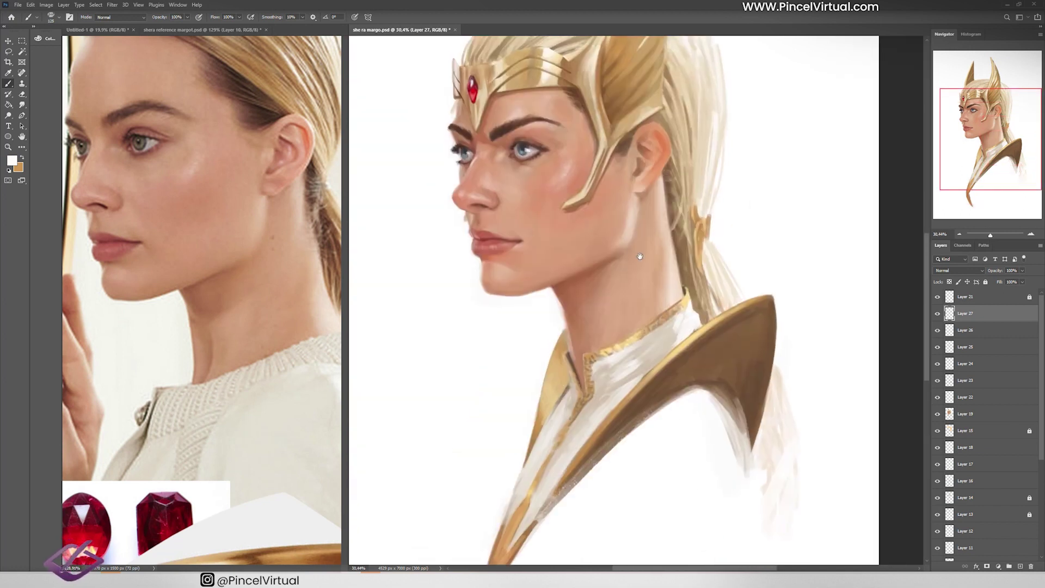
# Touch up the collar's gold trim and white fabric with sampled gold and off-white tones, and save the painting.
pyautogui.hotkey('ctrl', 's')
pyautogui.press('b')
pyautogui.keyDown('alt'); pyautogui.click(598, 347); pyautogui.keyUp('alt')
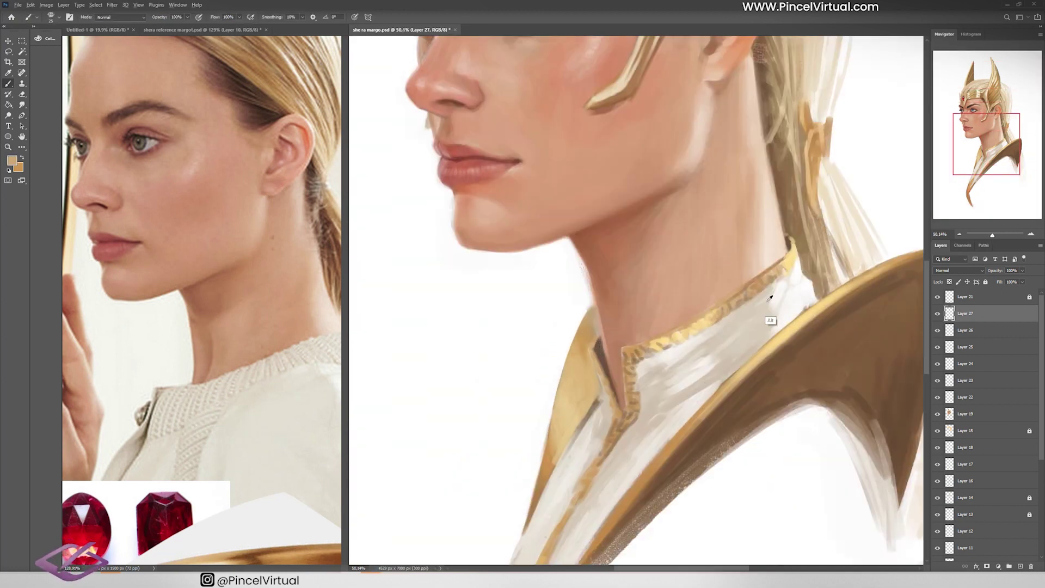
pyautogui.press('z')
pyautogui.scroll(-4, 791, 307)
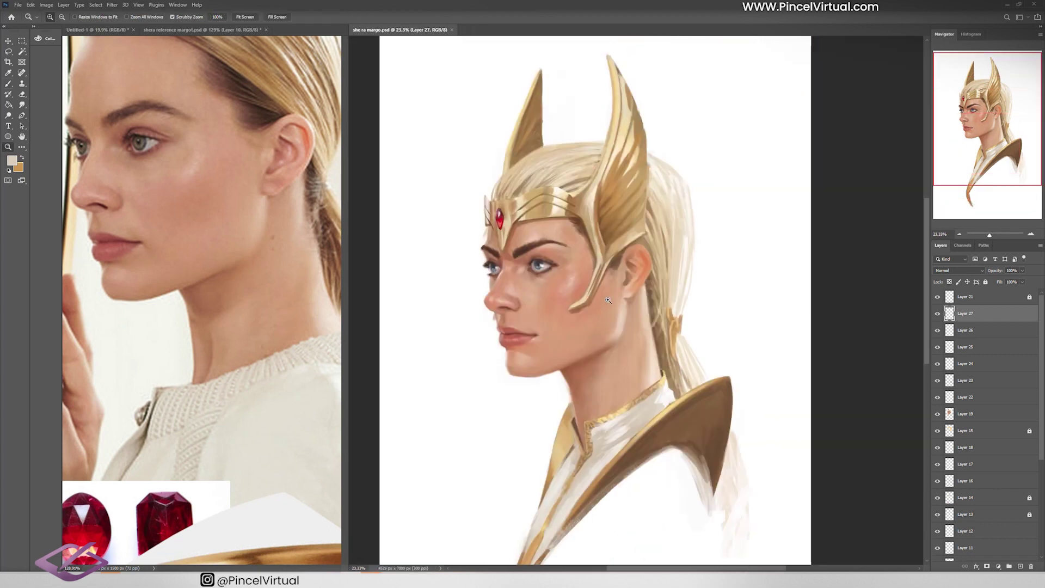